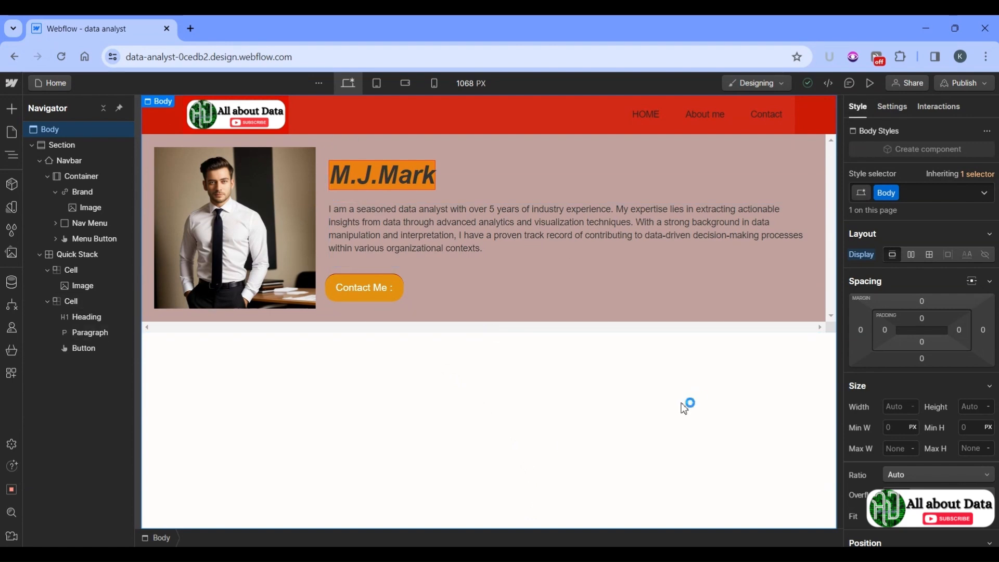
Step: Preview the M.J.Mark portfolio page full-width as a visitor would see it
click(870, 84)
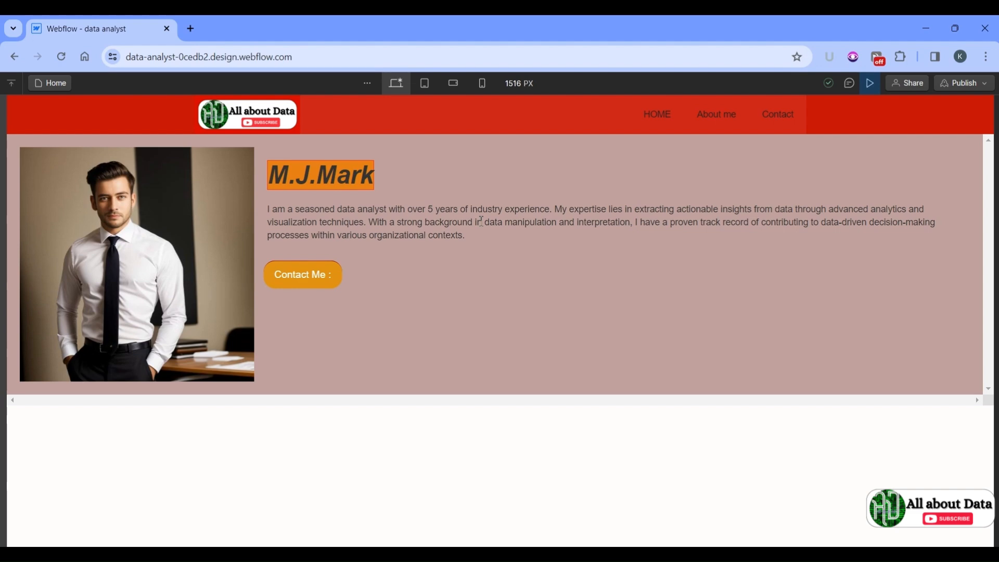
Step: Test the Contact Me phone link and the Contact nav link, then exit preview
click(297, 274)
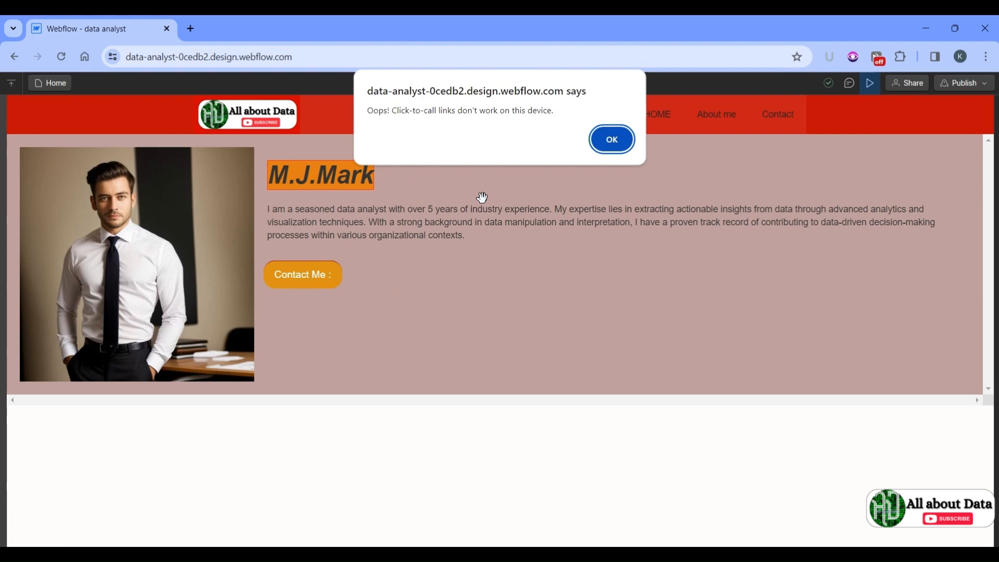
click(612, 141)
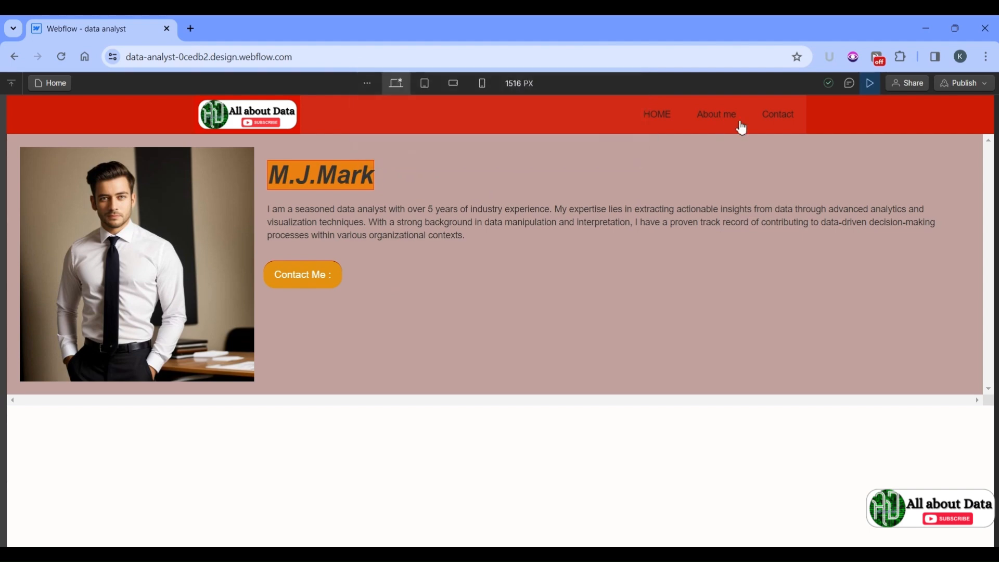
click(779, 120)
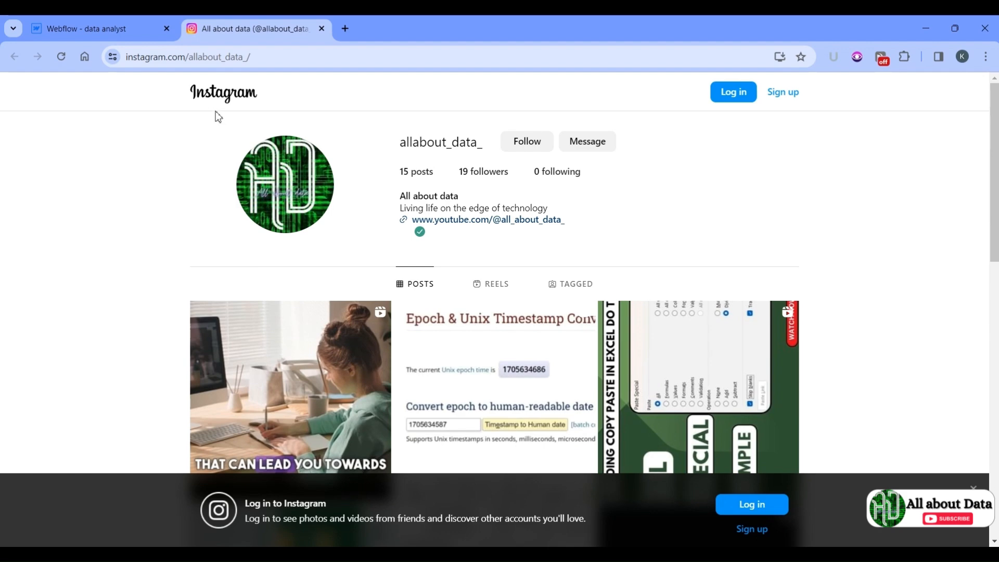
click(106, 26)
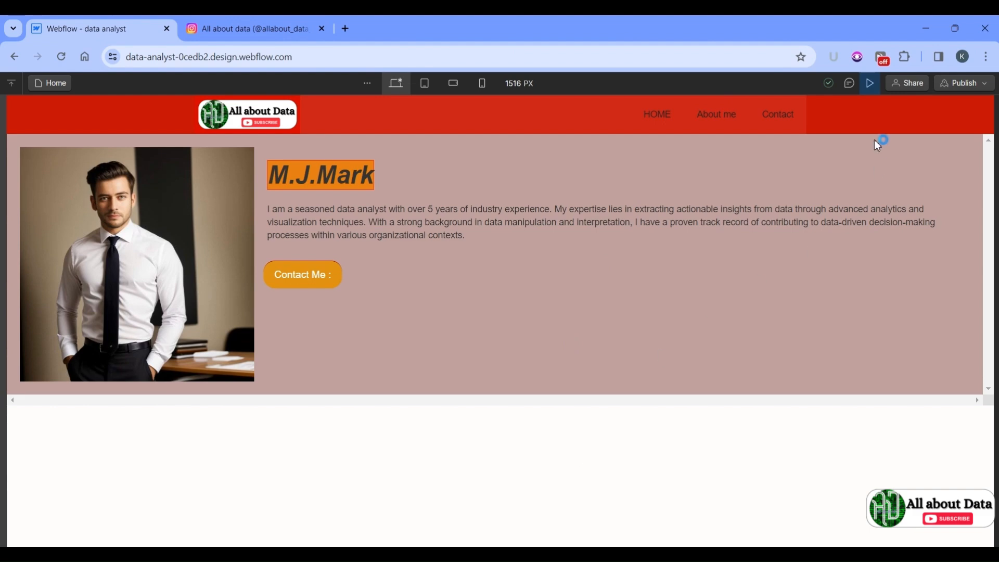
click(873, 94)
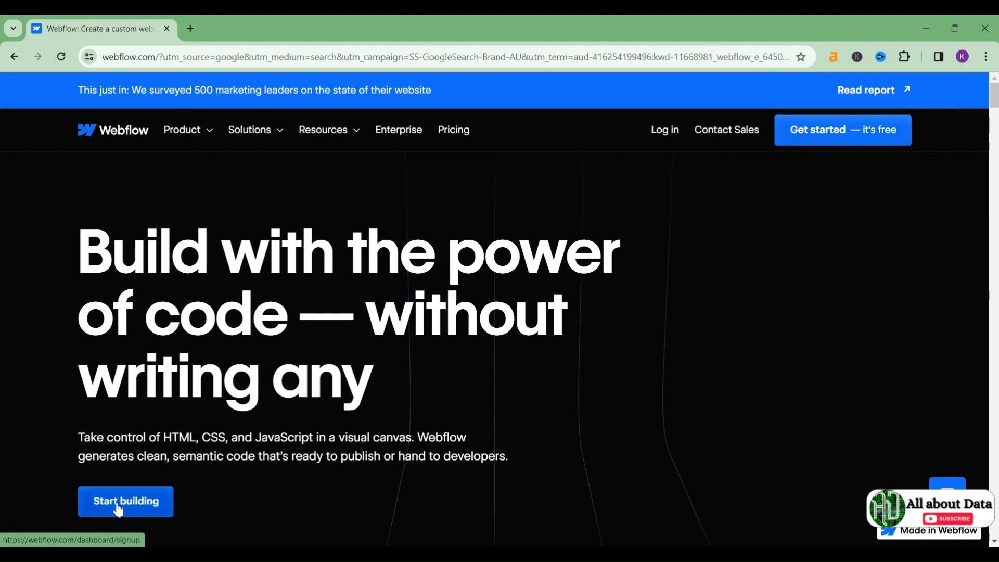
Step: Start a free Webflow sign-up using a Google account
click(837, 138)
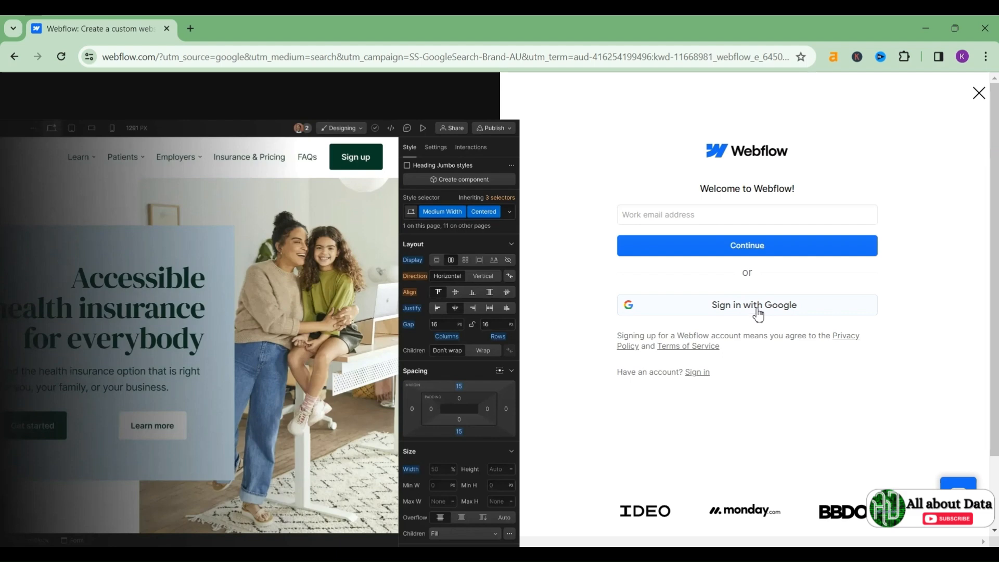
click(758, 312)
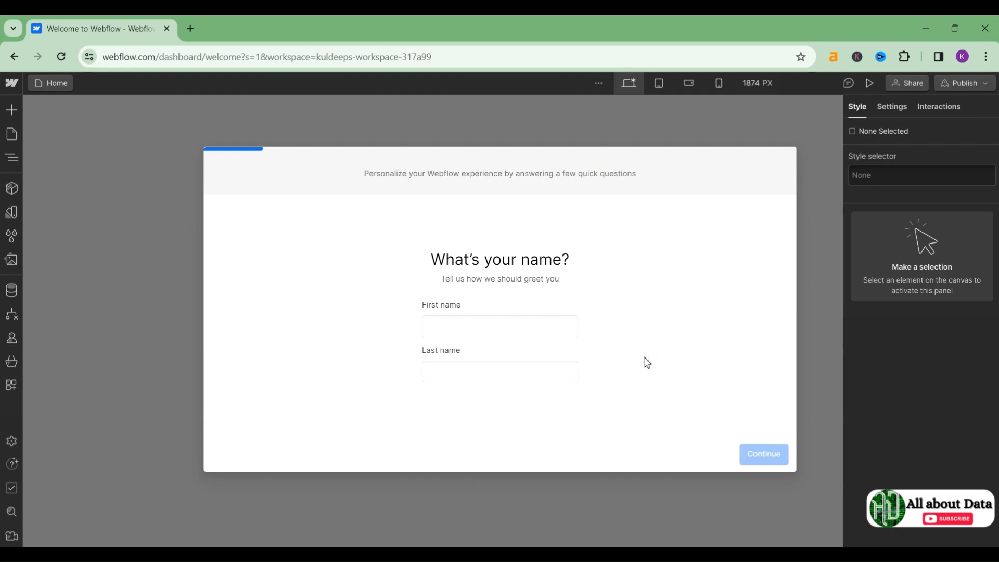
Step: Enter the first and last name on the onboarding form
click(456, 326)
text(all about)
key(Tab)
text(data)
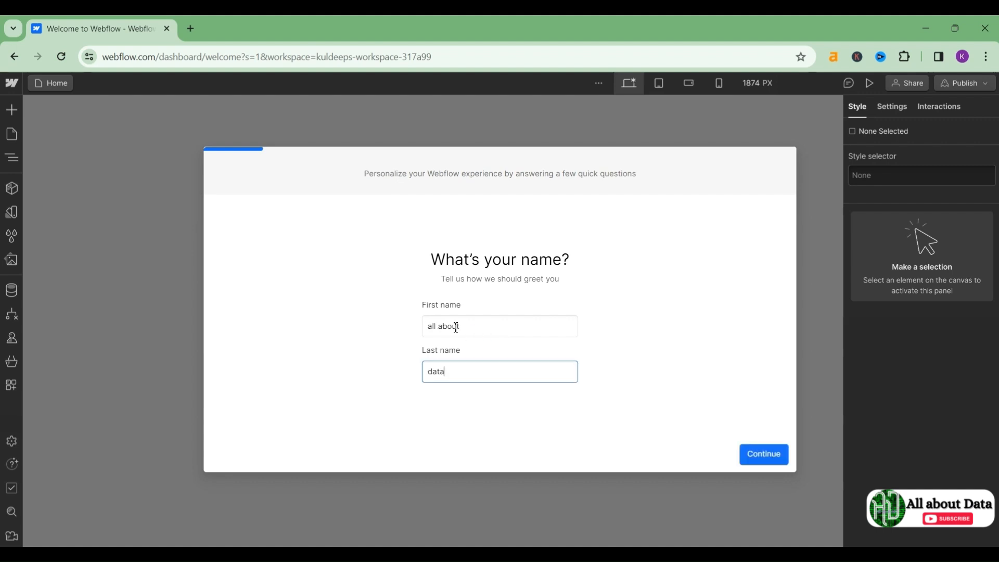
key(Return)
Step: Answer that the sites are for yourself and that you are not a student
click(454, 345)
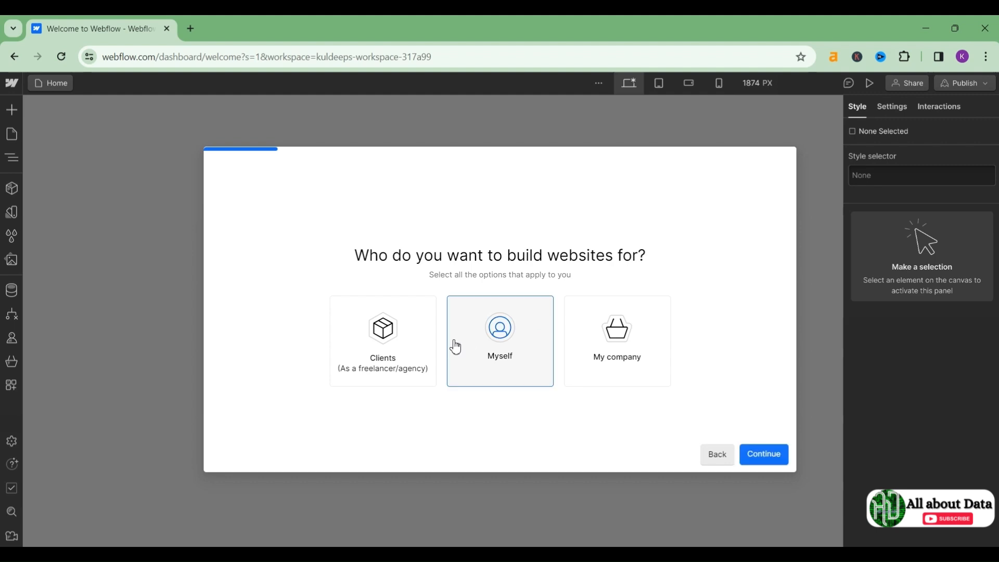
click(769, 461)
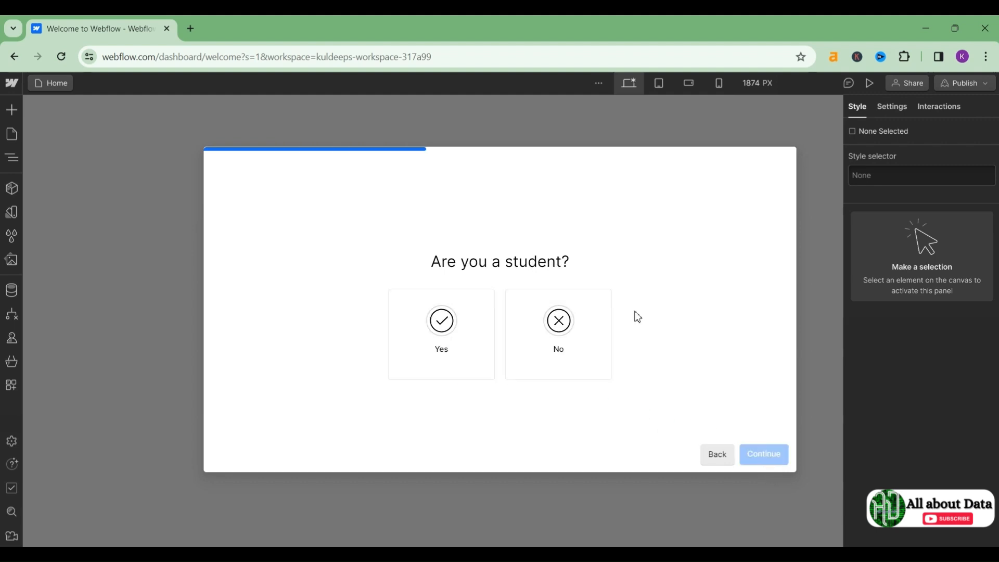
click(575, 319)
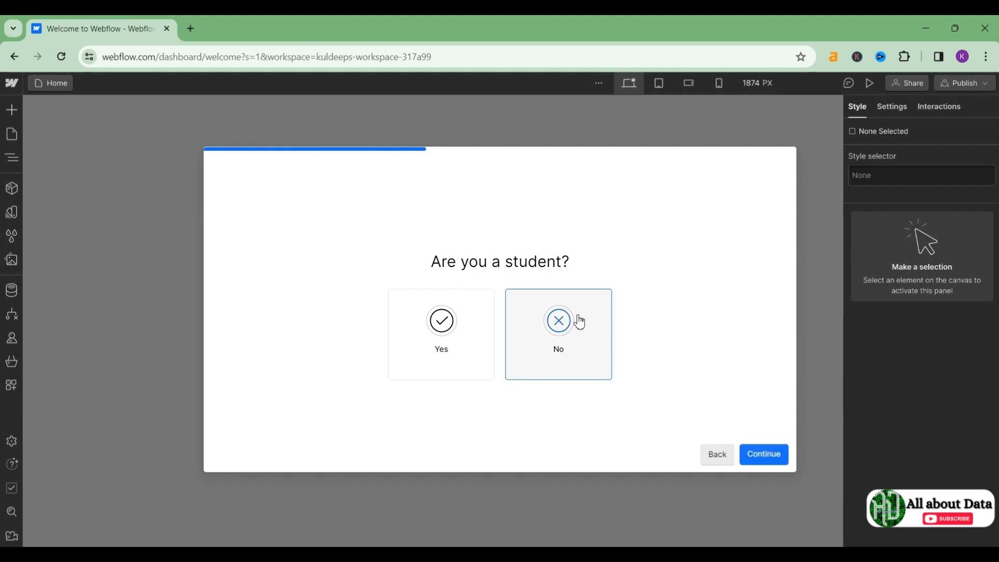
click(781, 465)
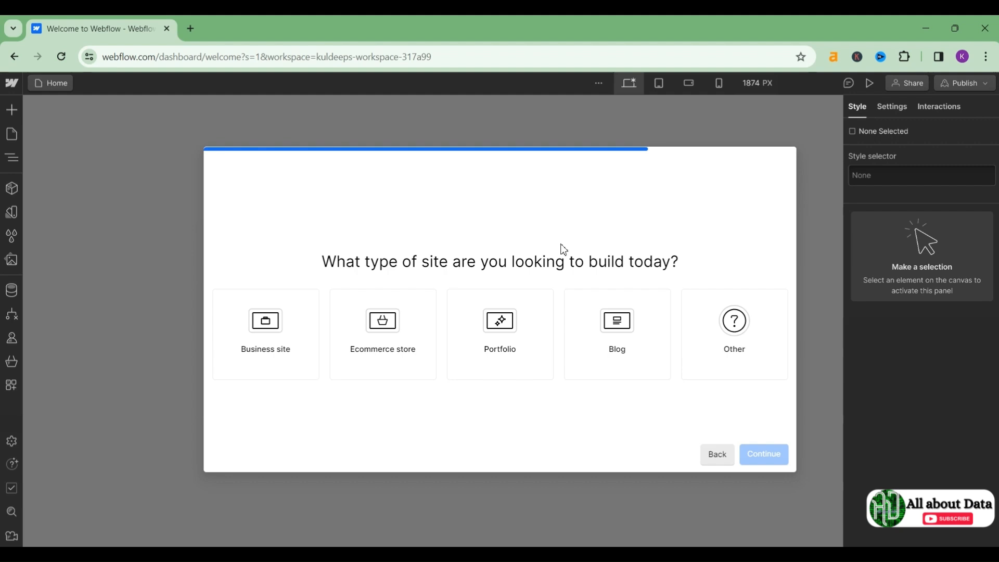
Step: Choose Portfolio as the site type, decline hired help, and finish onboarding
click(511, 320)
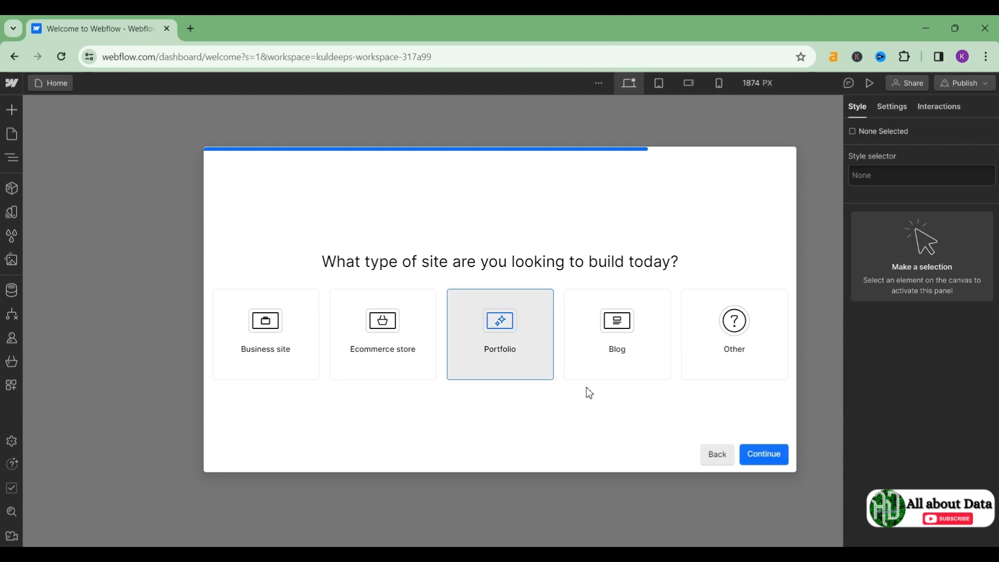
click(774, 458)
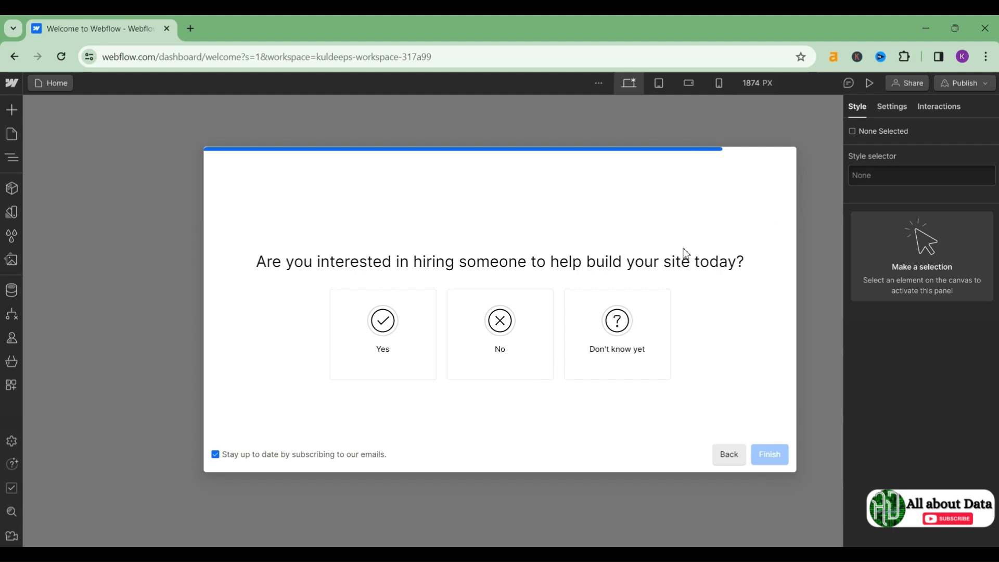
click(503, 352)
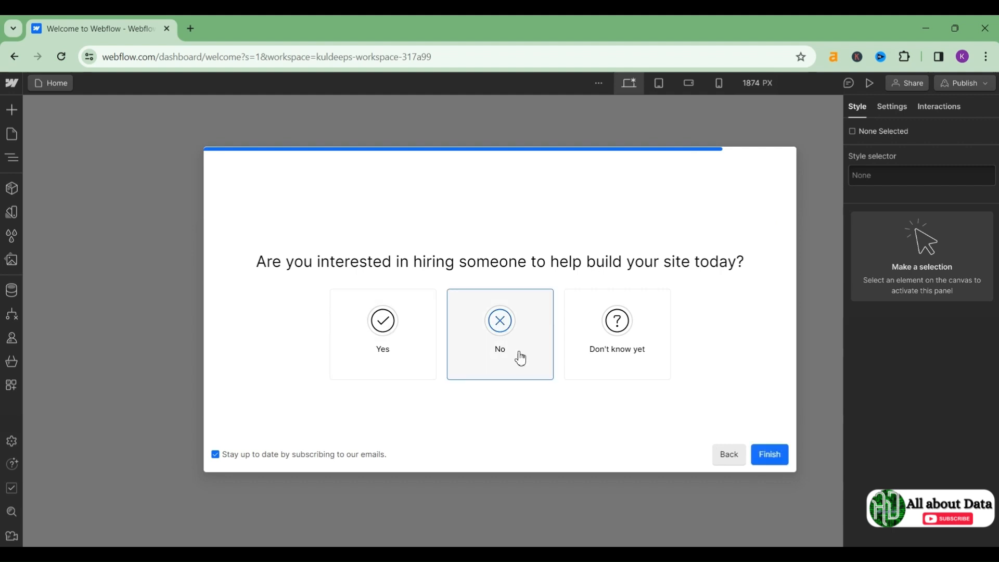
click(763, 458)
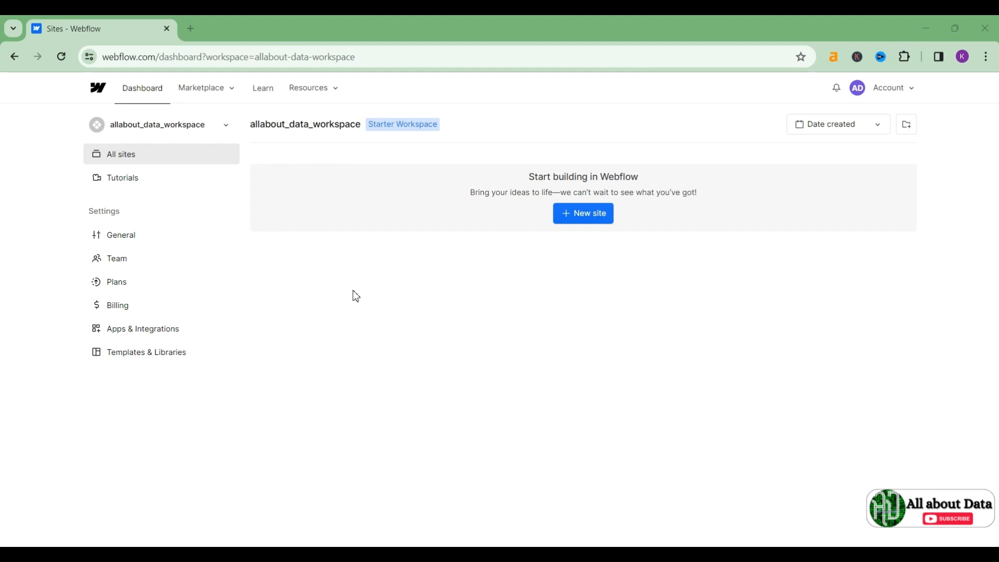
Step: Start a new site from the workspace dashboard with + New site
click(577, 220)
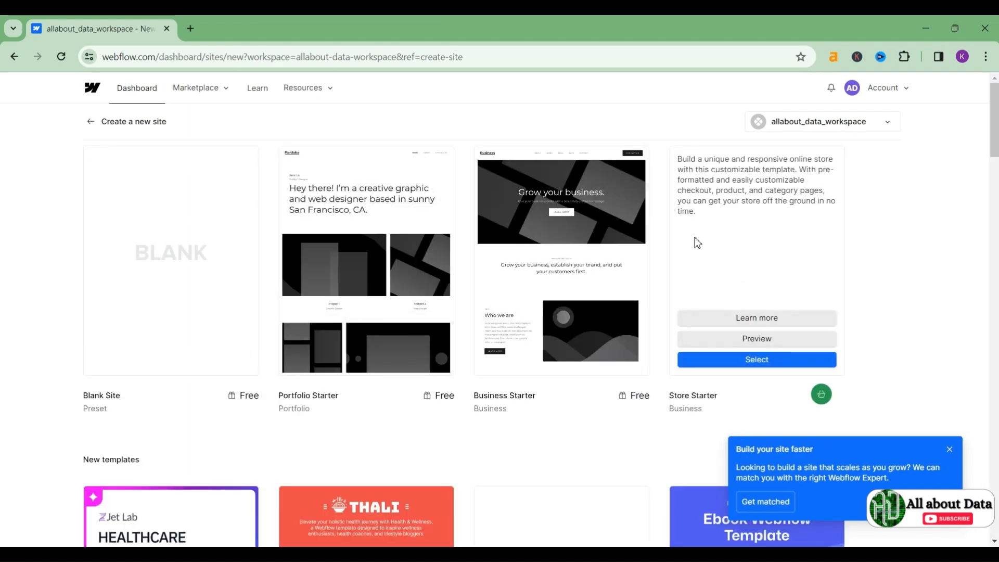
Step: Close the expert-matching popup and browse the new, free and ecommerce templates
click(950, 449)
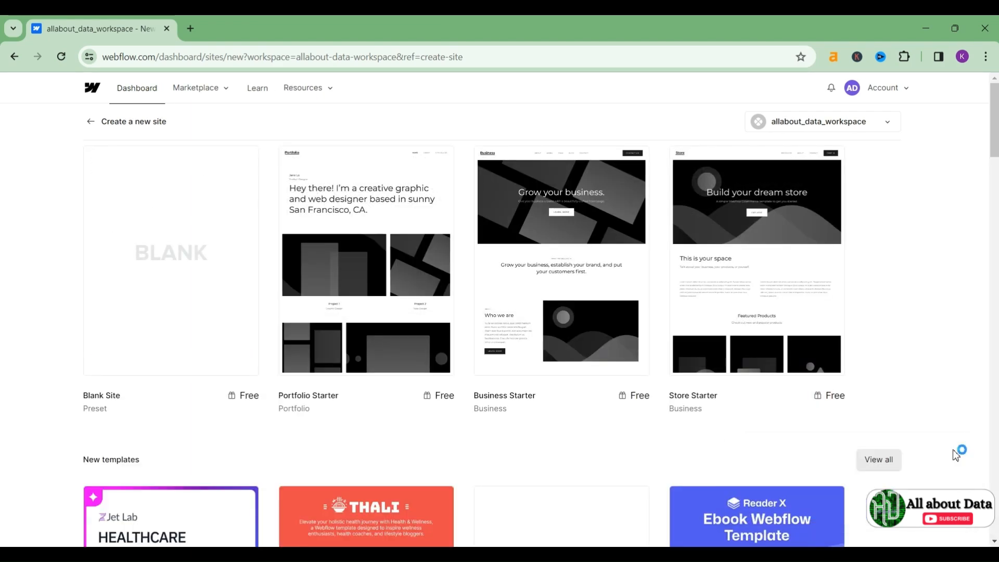
mouse_move(609, 270)
scroll(606, 273, down, 2)
scroll(604, 275, down, 5)
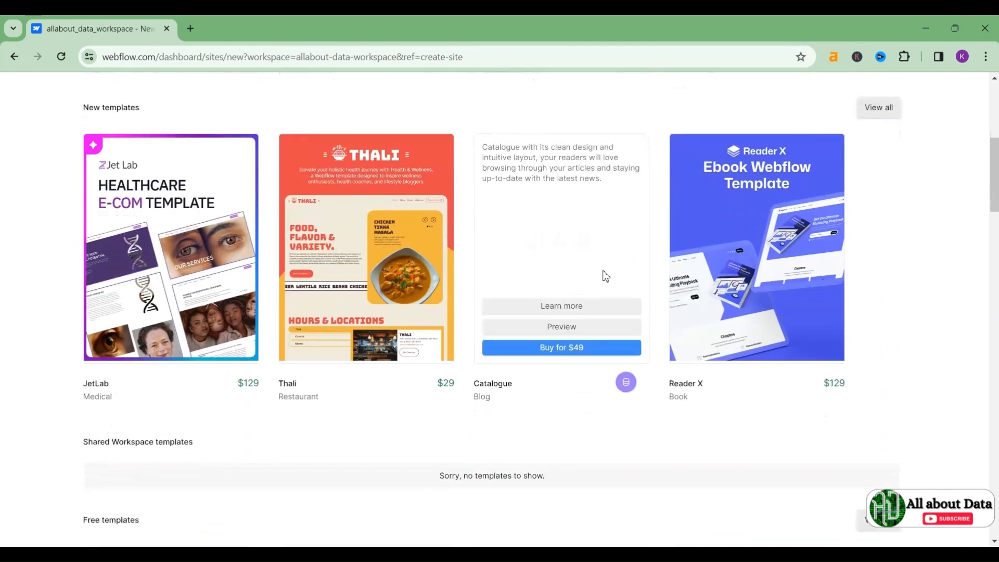
mouse_move(411, 274)
scroll(410, 273, down, 1)
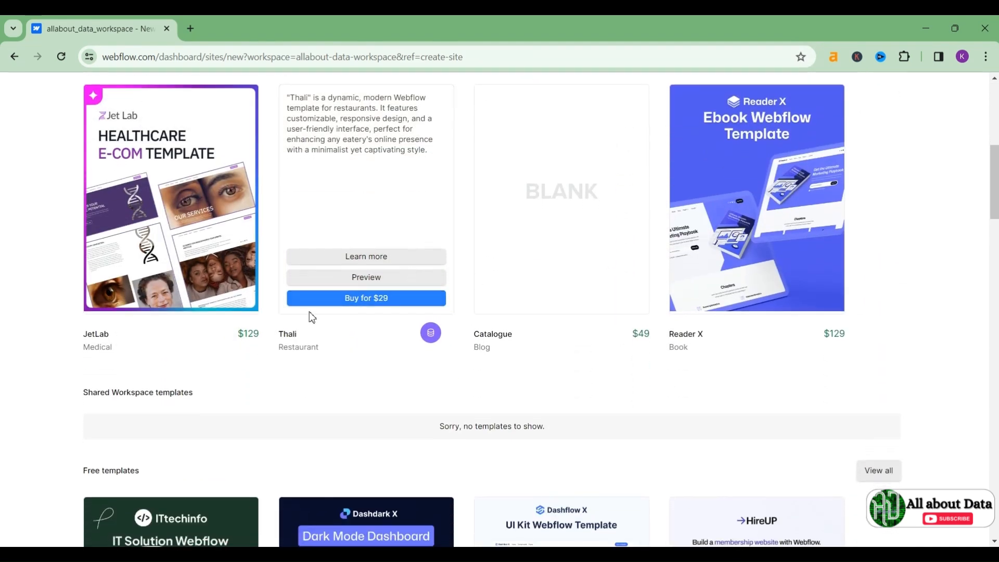
scroll(347, 349, down, 4)
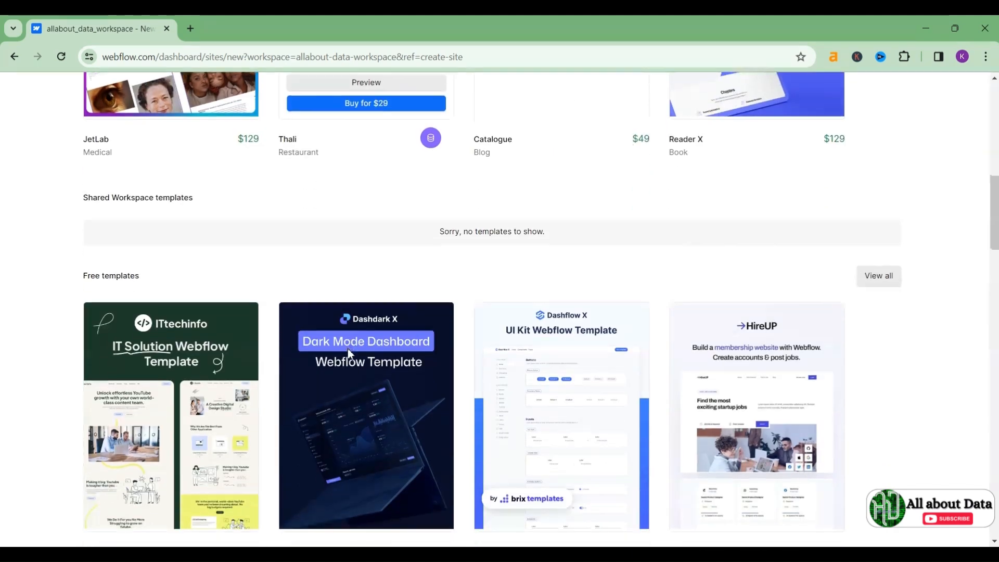
mouse_move(154, 295)
scroll(462, 165, up, 3)
scroll(462, 165, down, 8)
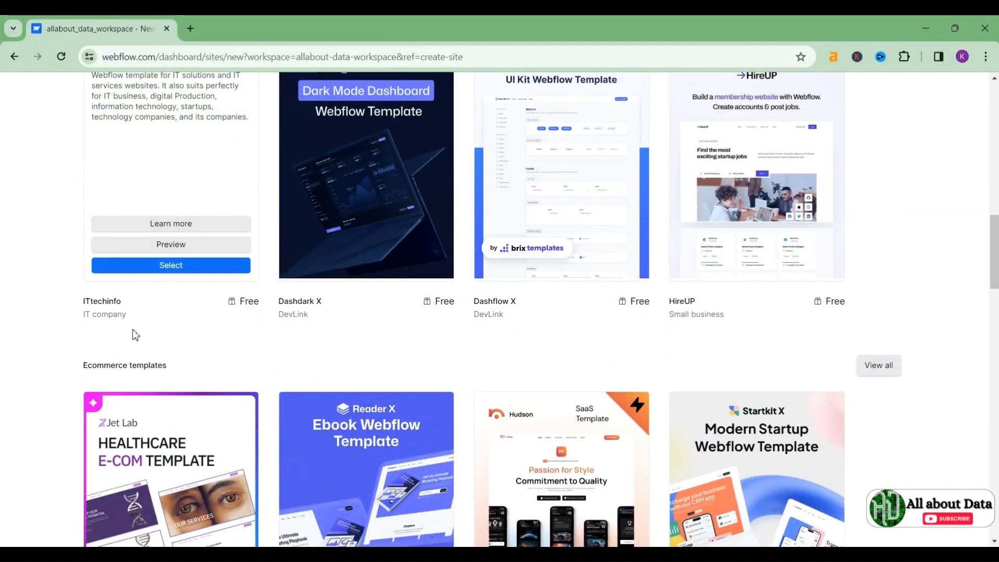
mouse_move(331, 190)
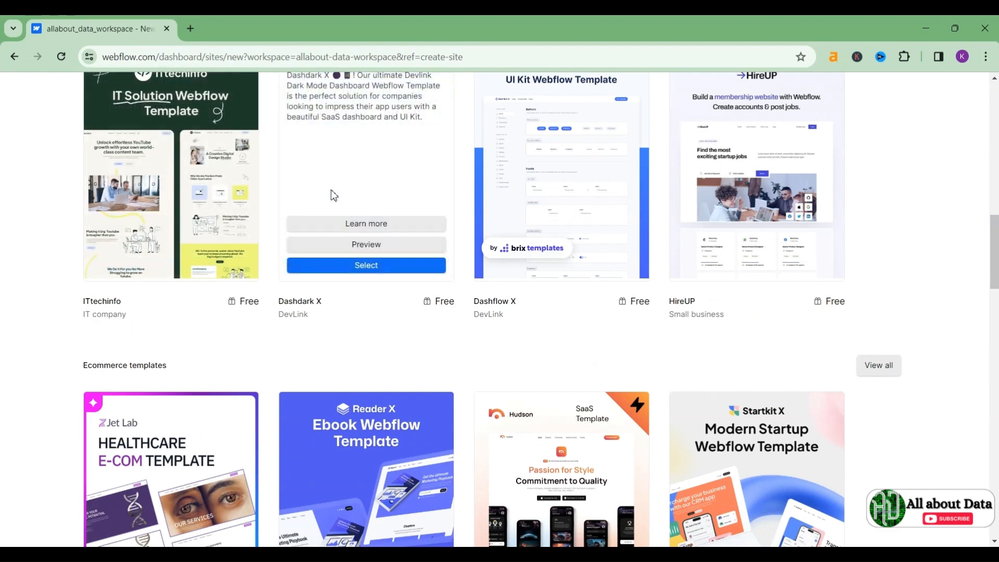
scroll(333, 195, up, 2)
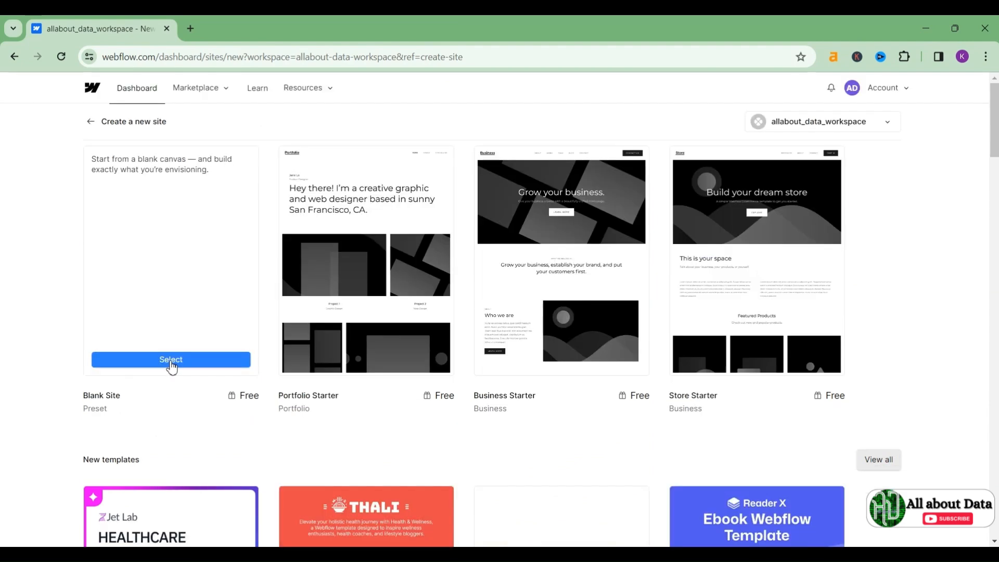
Step: Create a Blank Site named 'My portfolio'
click(170, 360)
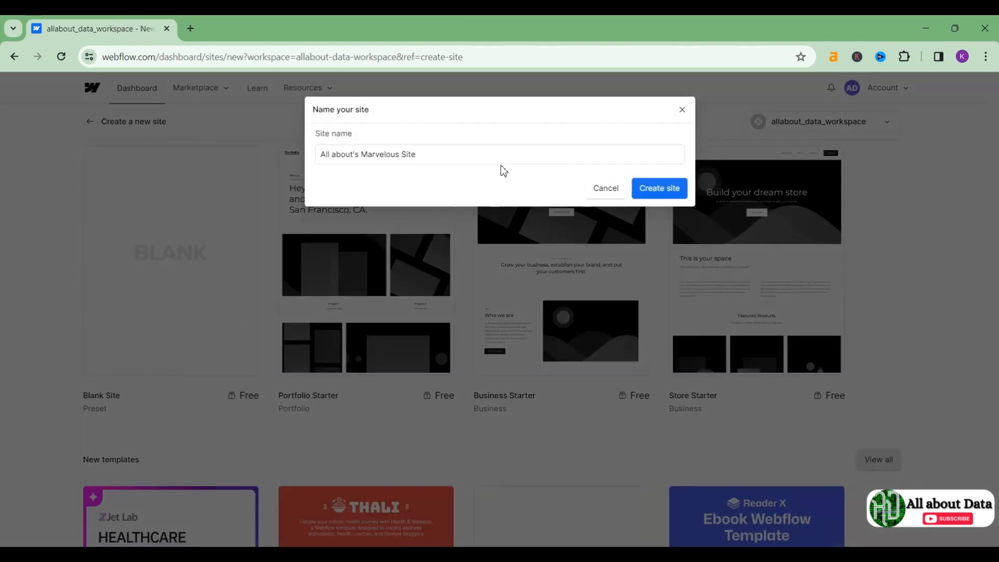
click(454, 156)
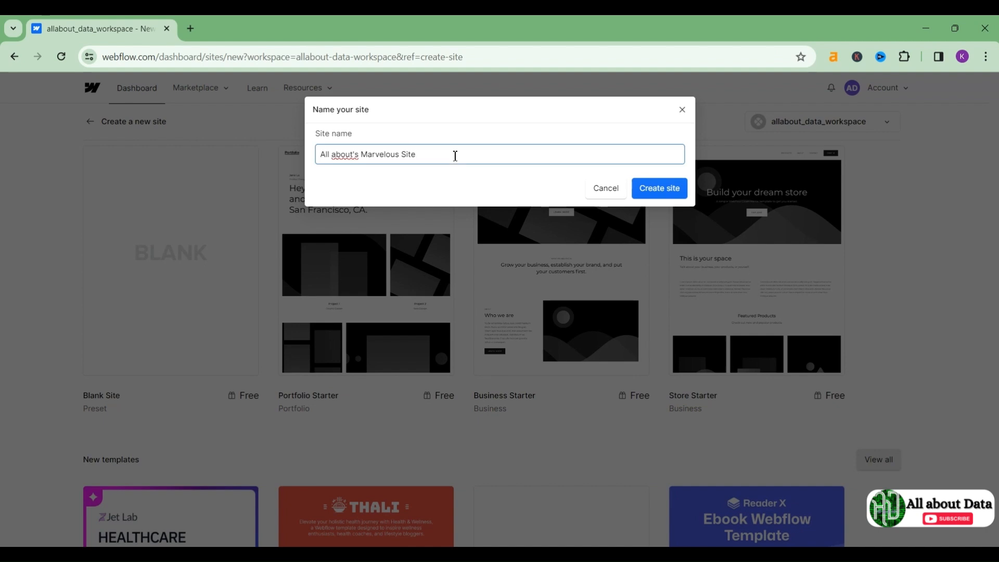
key(BackSpace)
key(BackSpace)
key(BackSpace)
key(BackSpace)
key(BackSpace)
key(BackSpace)
key(BackSpace)
key(BackSpace)
key(BackSpace)
key(BackSpace)
key(BackSpace)
key(BackSpace)
key(BackSpace)
key(BackSpace)
key(BackSpace)
key(BackSpace)
key(BackSpace)
key(BackSpace)
key(BackSpace)
key(BackSpace)
text(my portfo)
key(BackSpace)
key(BackSpace)
text(portfolio)
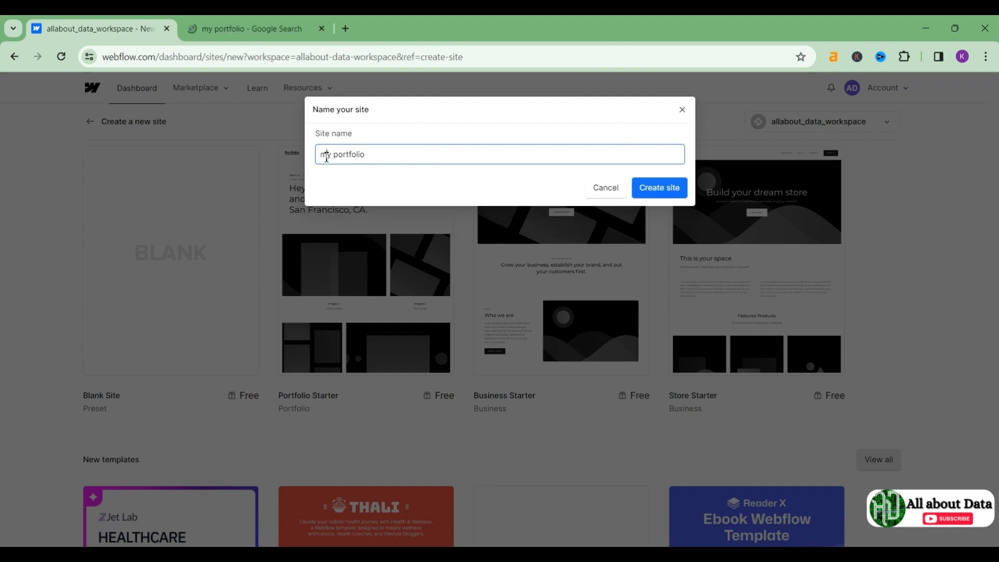
click(326, 155)
key(BackSpace)
text(M)
click(674, 190)
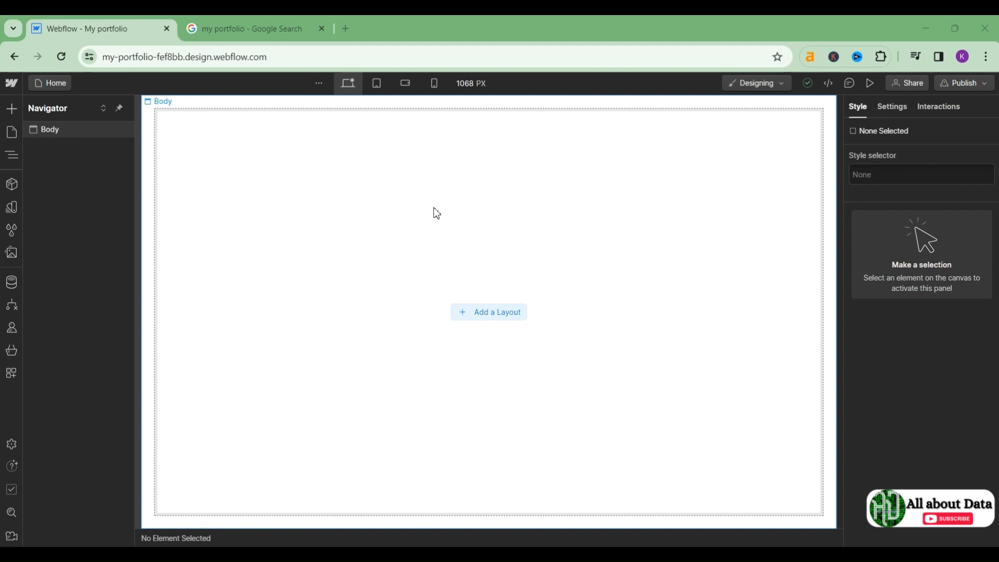
key(a)
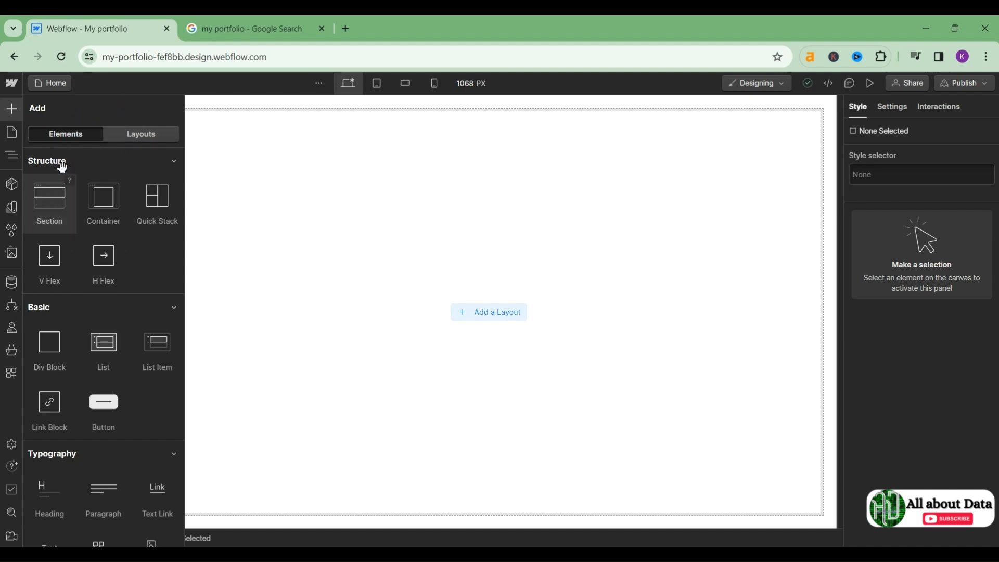
scroll(83, 309, down, 5)
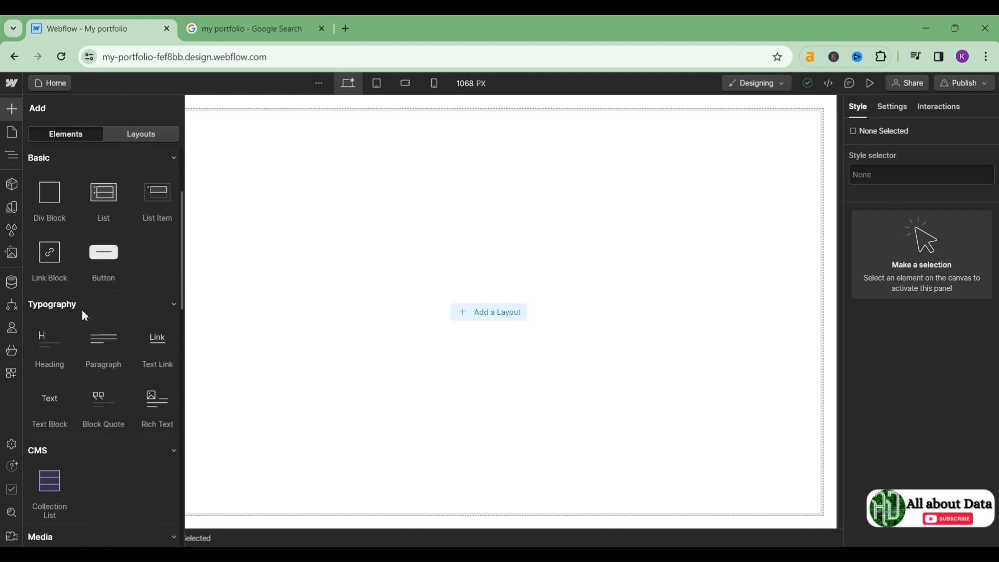
scroll(72, 471, up, 5)
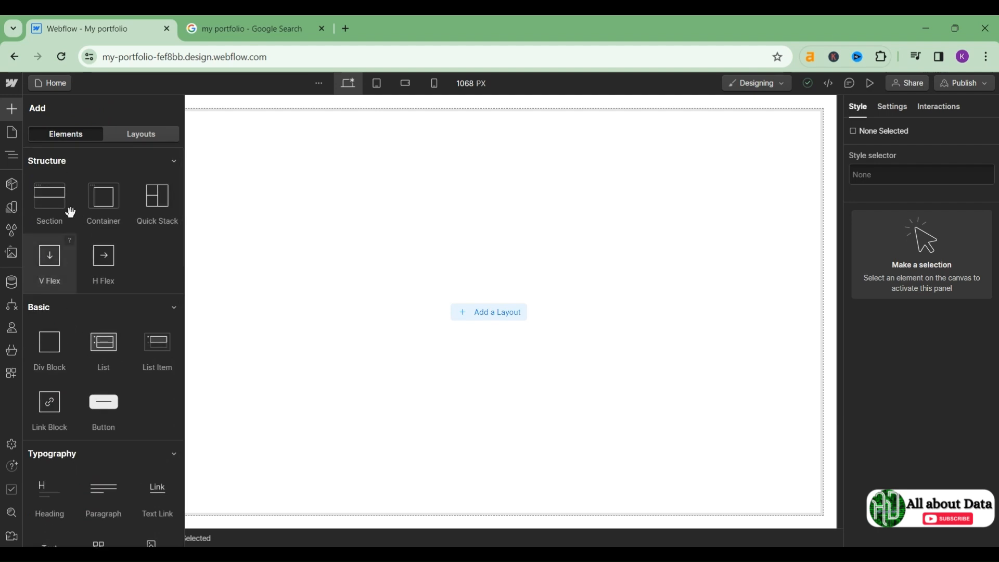
scroll(135, 258, down, 5)
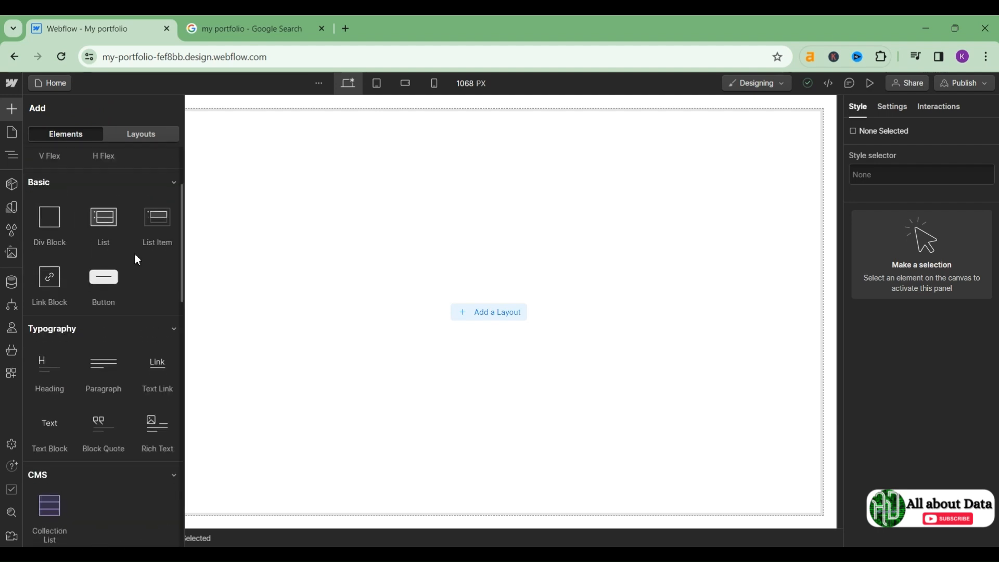
scroll(135, 258, down, 6)
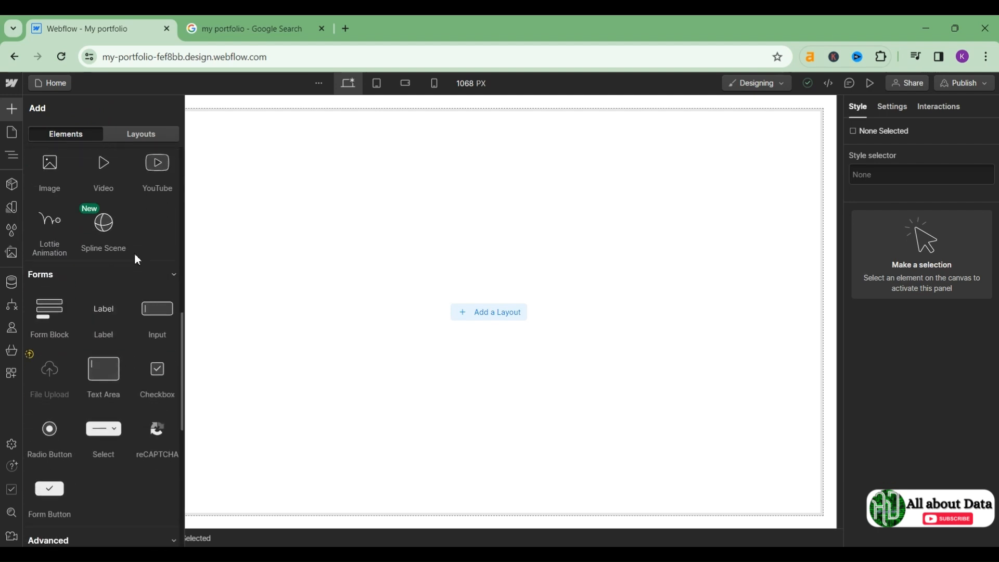
scroll(132, 413, down, 5)
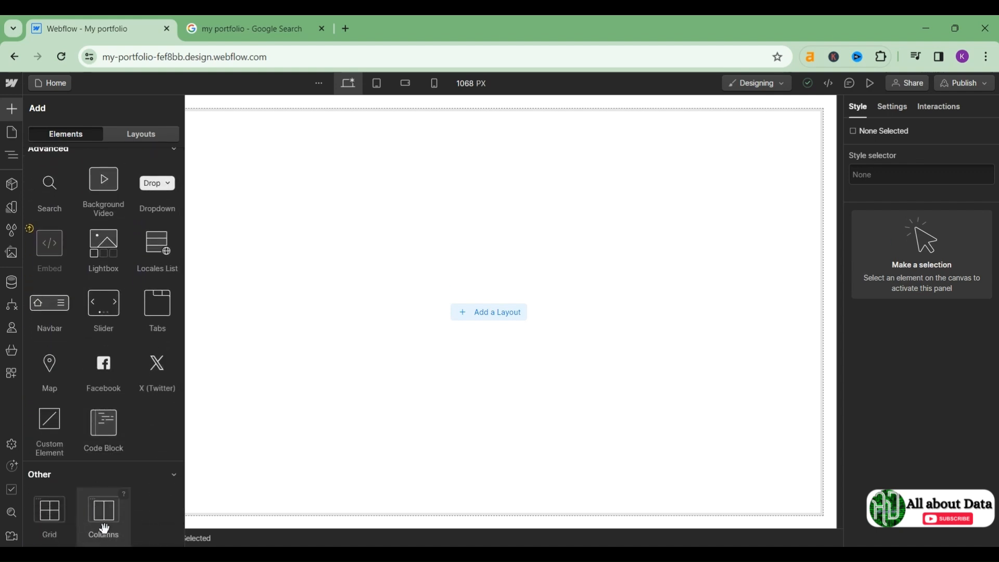
scroll(128, 366, up, 5)
scroll(128, 364, up, 8)
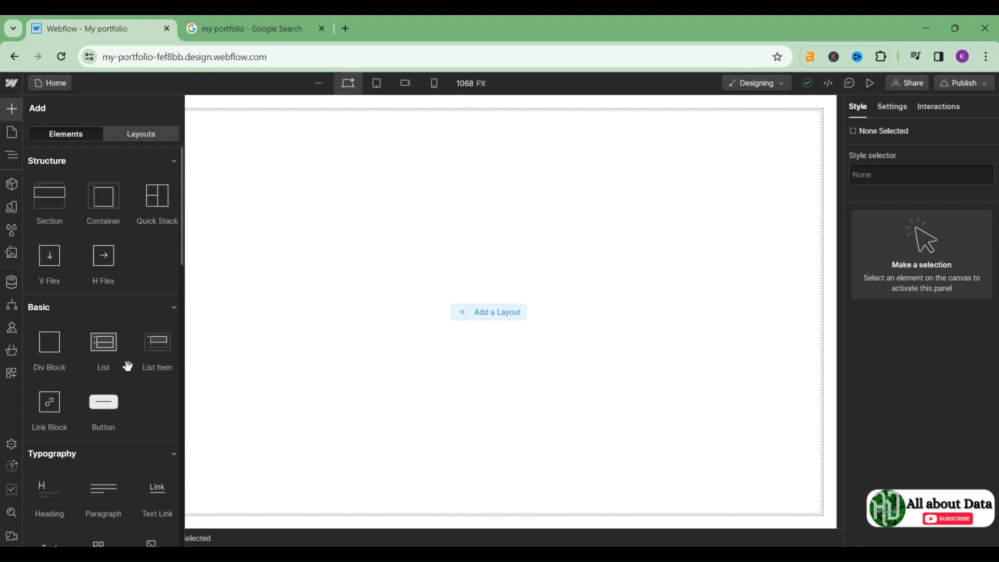
click(146, 134)
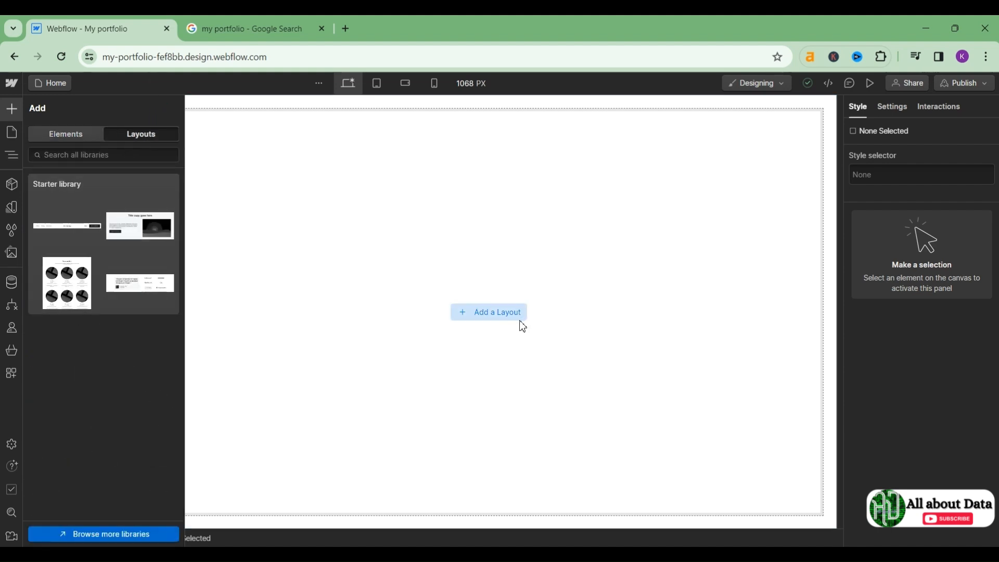
click(504, 316)
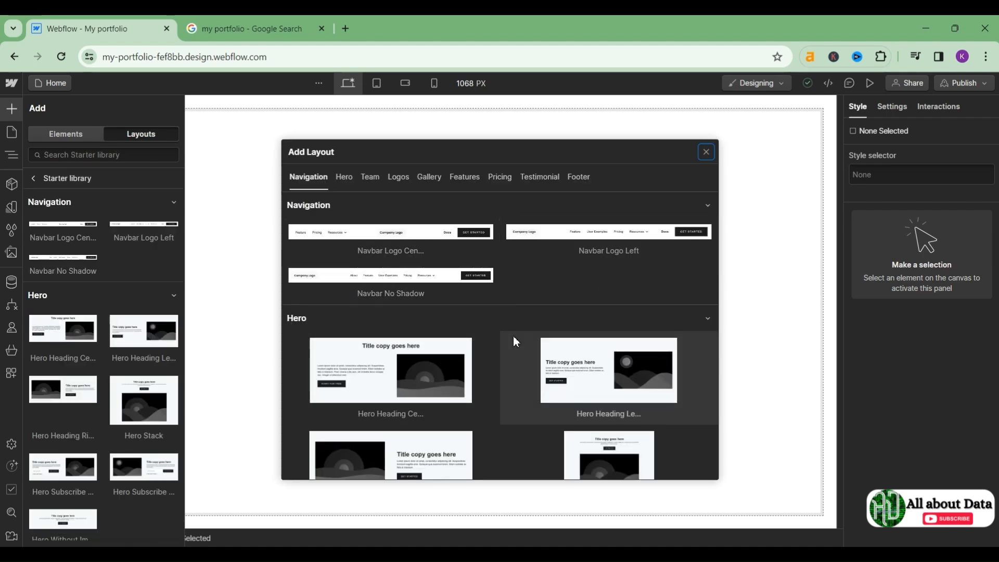
scroll(513, 340, down, 15)
scroll(513, 336, up, 10)
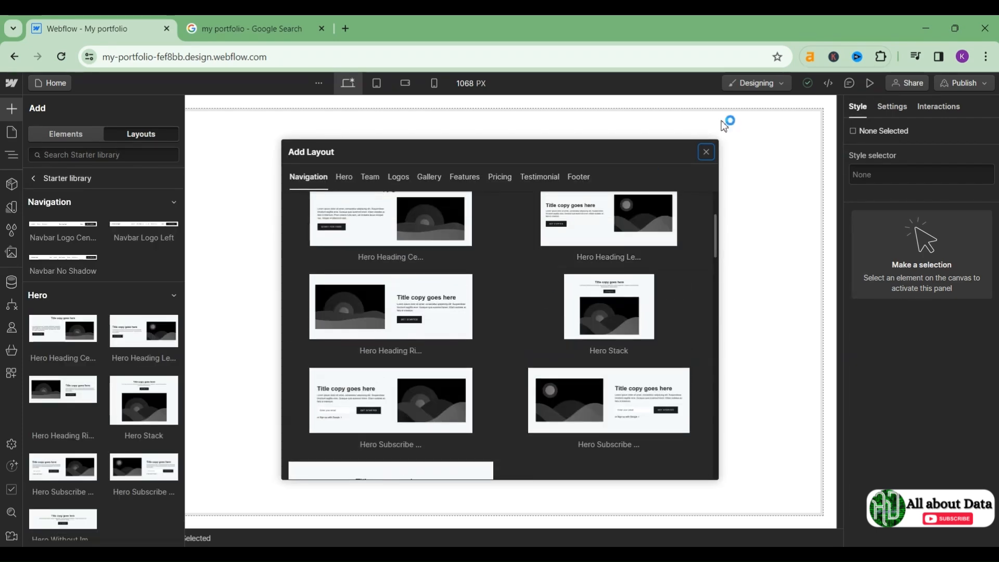
click(708, 153)
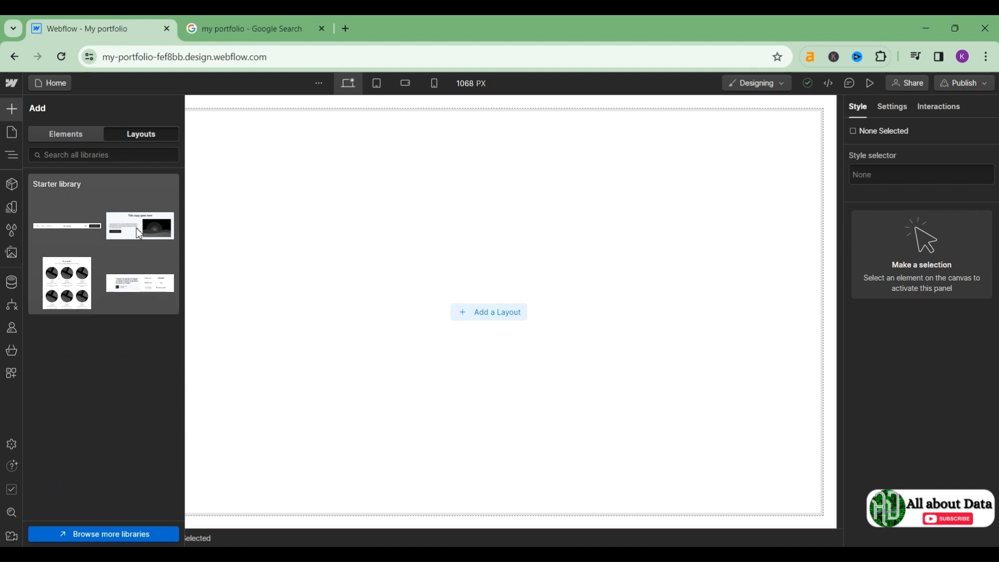
click(75, 144)
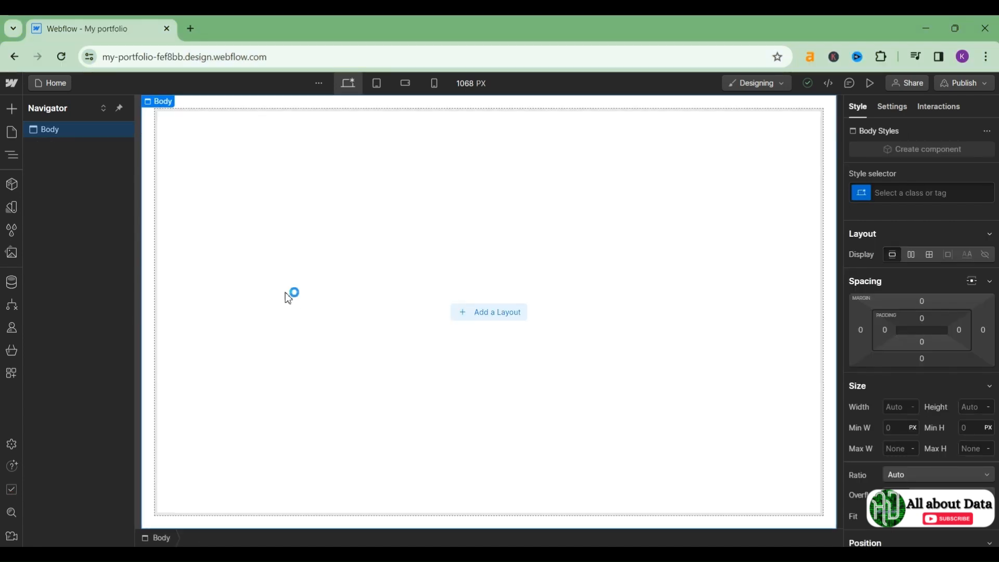
Step: Drag a Section element from the Add panel onto the empty Body
click(19, 110)
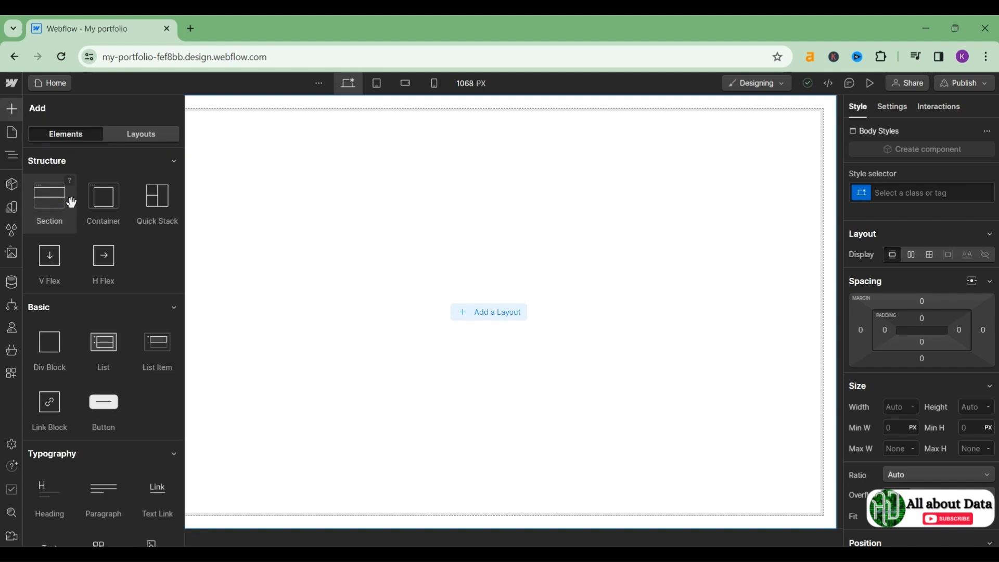
drag(51, 216, 167, 125)
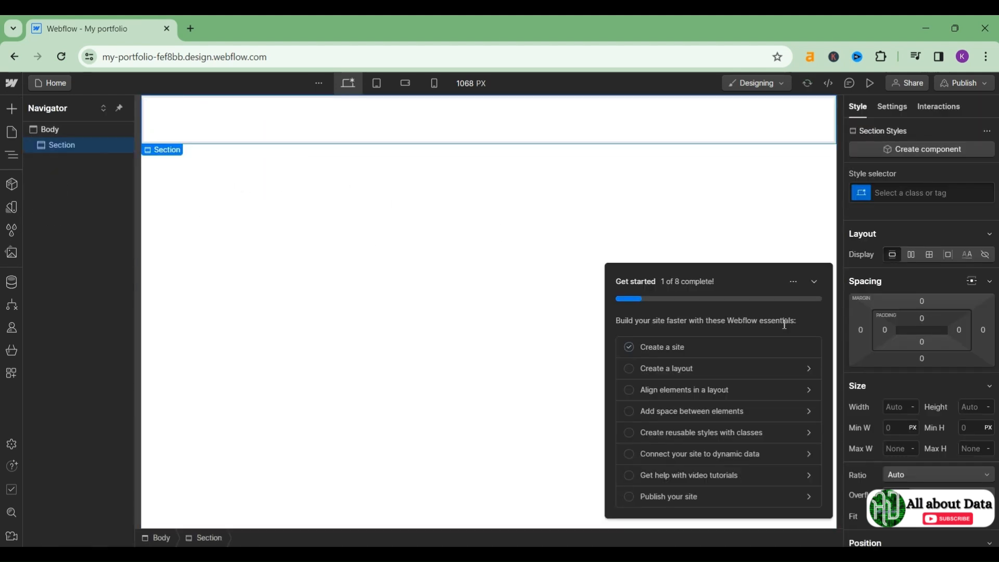
Step: Hide the Get started tutorial checklist
click(815, 284)
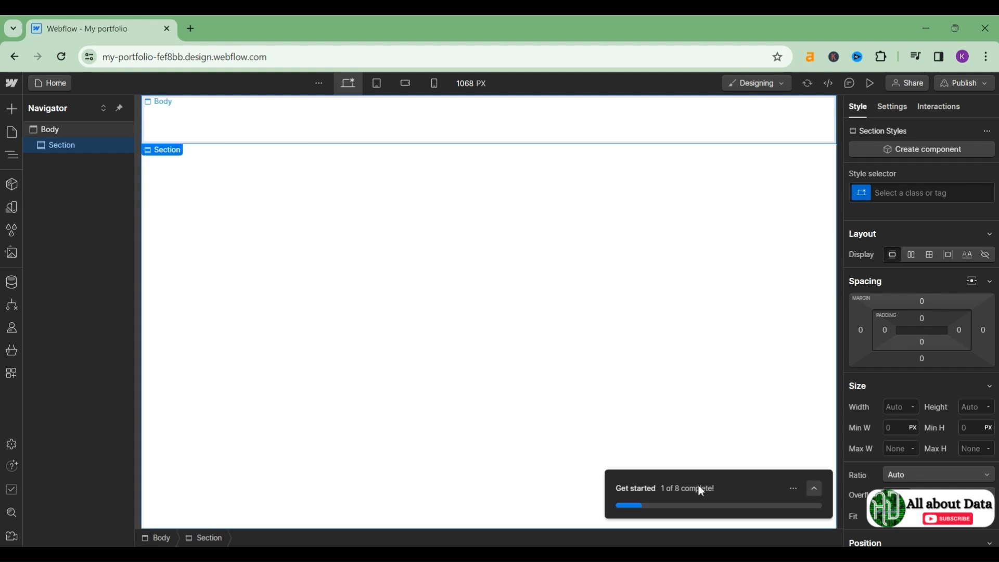
click(812, 490)
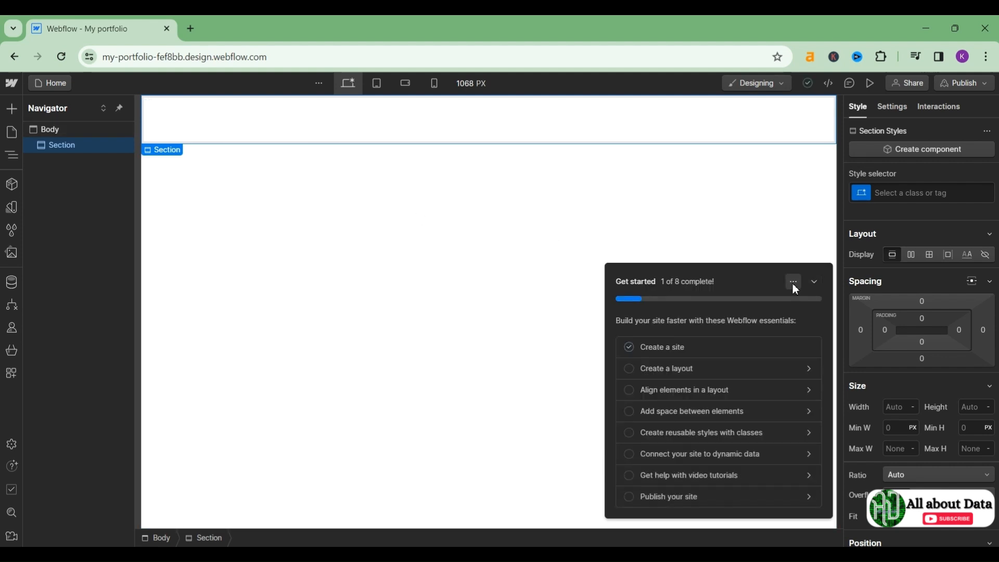
click(809, 266)
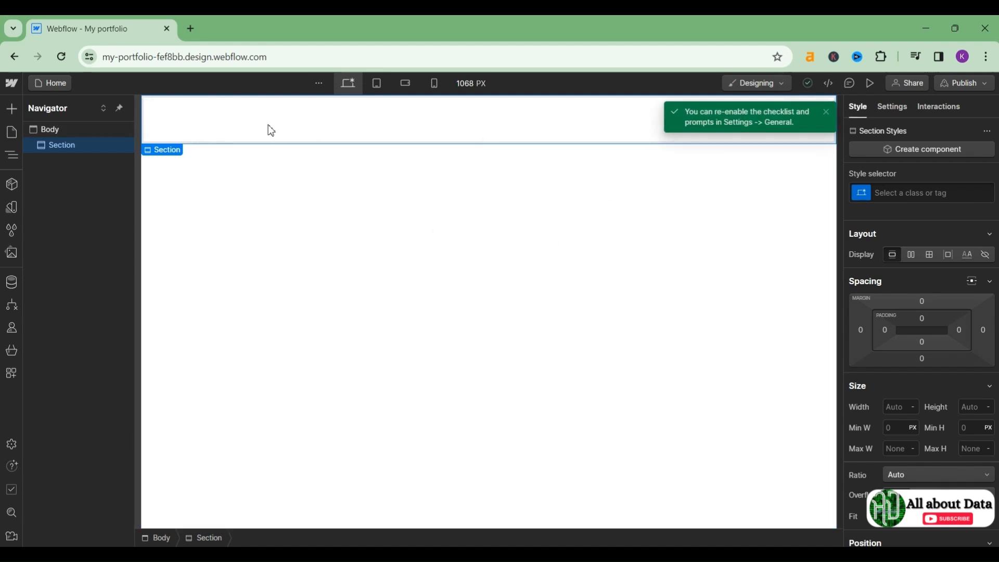
Step: Delete the Section and look through the Add, Pages and Navigator panels
key(Delete)
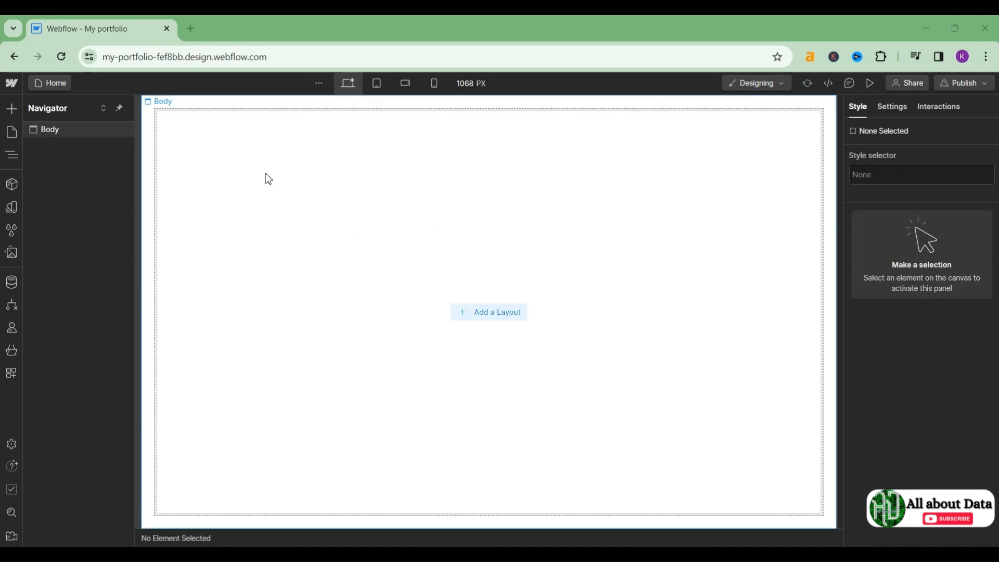
click(12, 109)
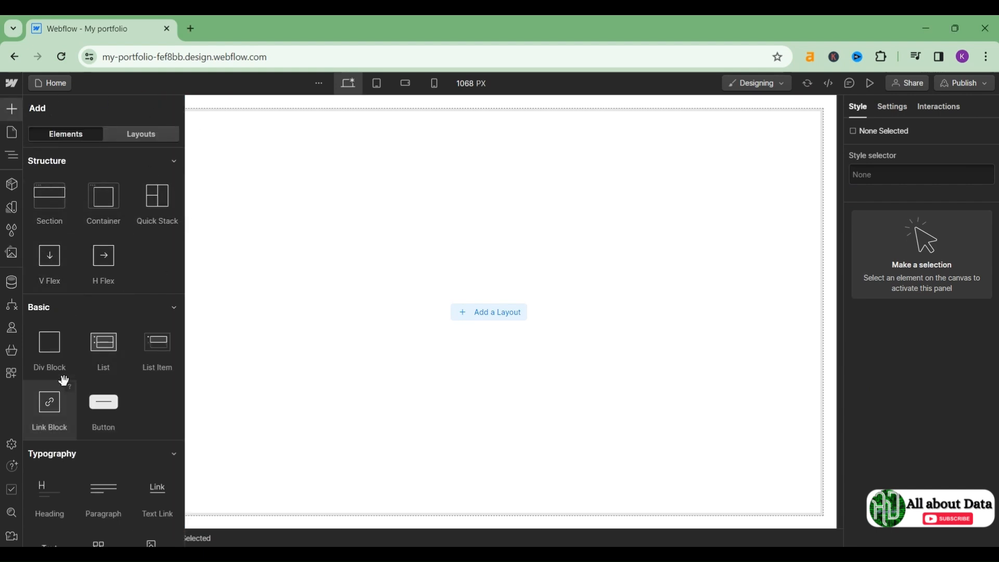
click(8, 137)
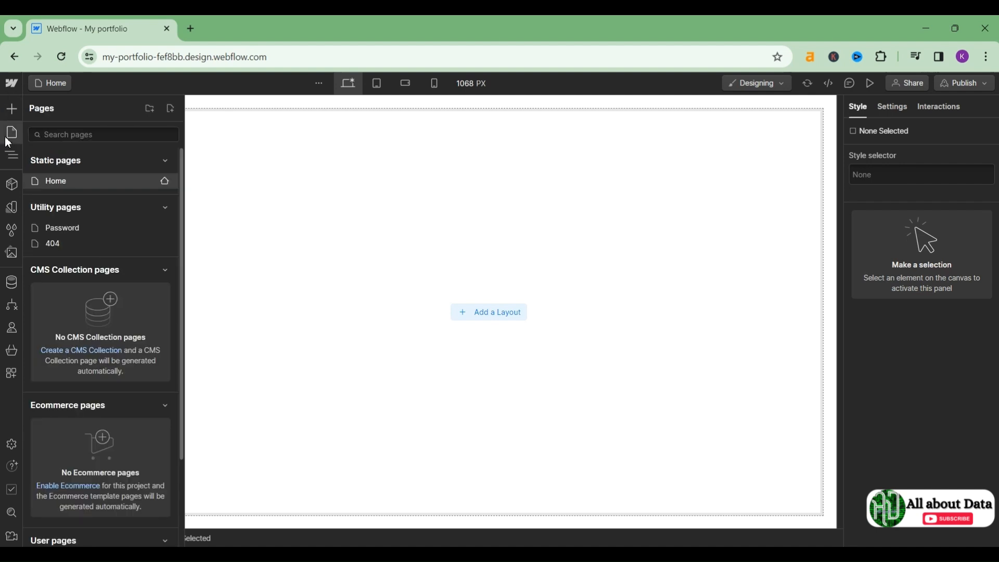
click(15, 159)
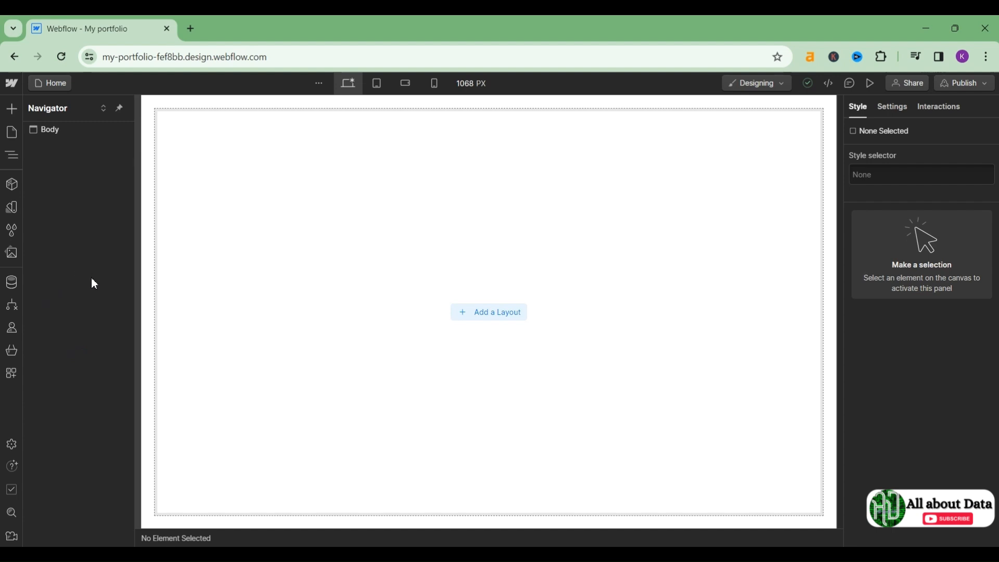
Step: Drag a new Section from the Add panel into the page Body
click(11, 113)
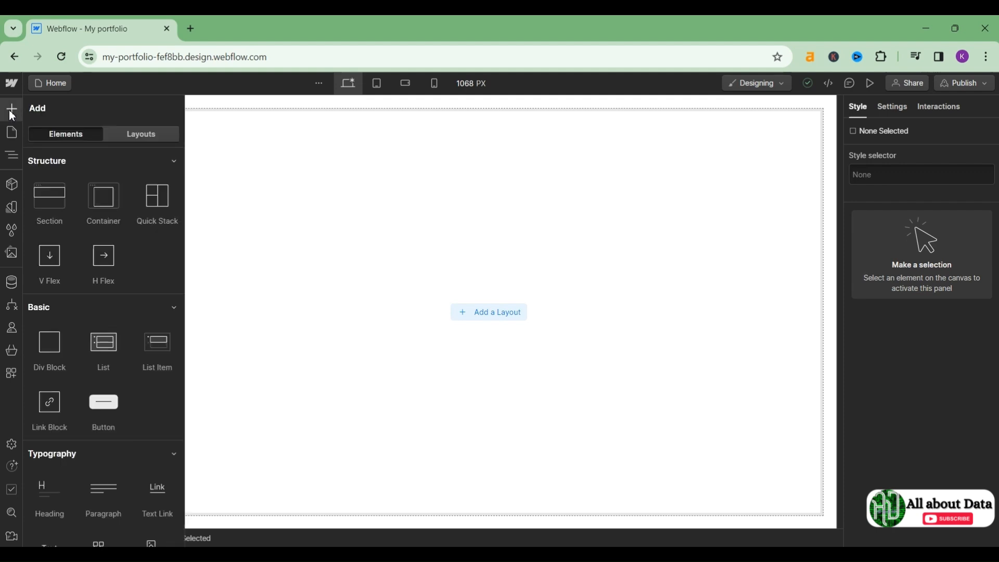
scroll(102, 331, down, 3)
scroll(102, 332, up, 3)
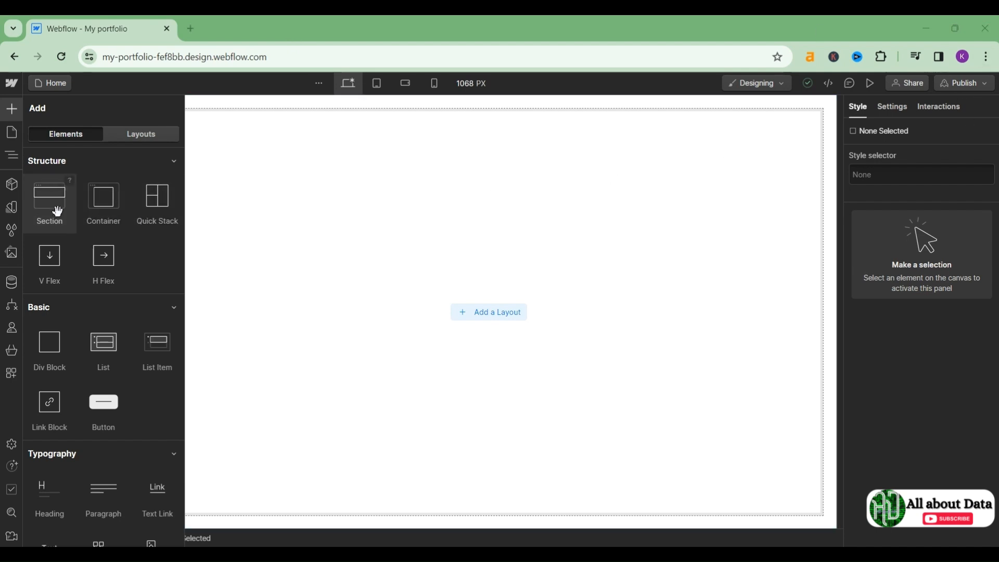
drag(47, 208, 225, 116)
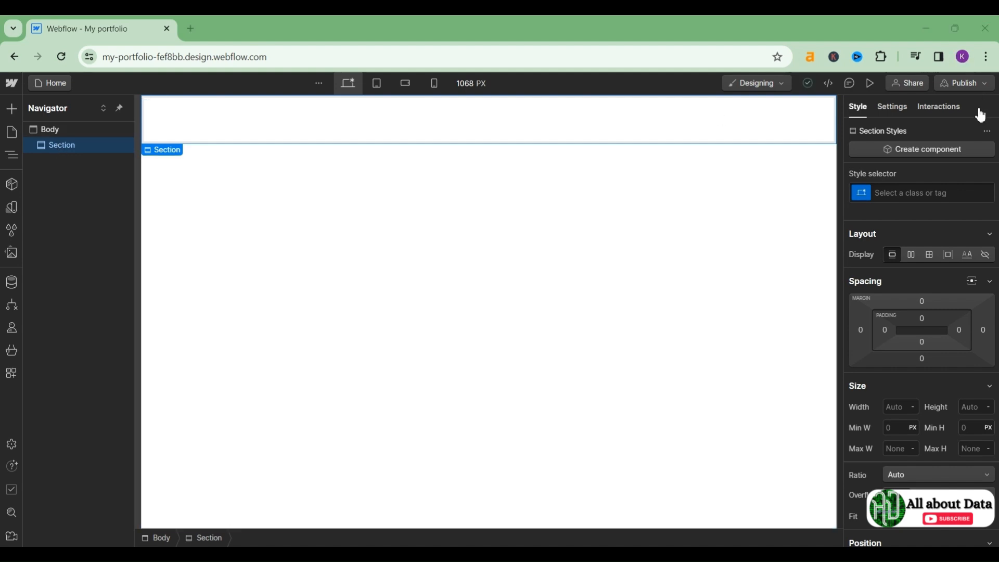
Step: Drop a Container into the Section and set its display to horizontal Flex with 16 px gap
click(20, 108)
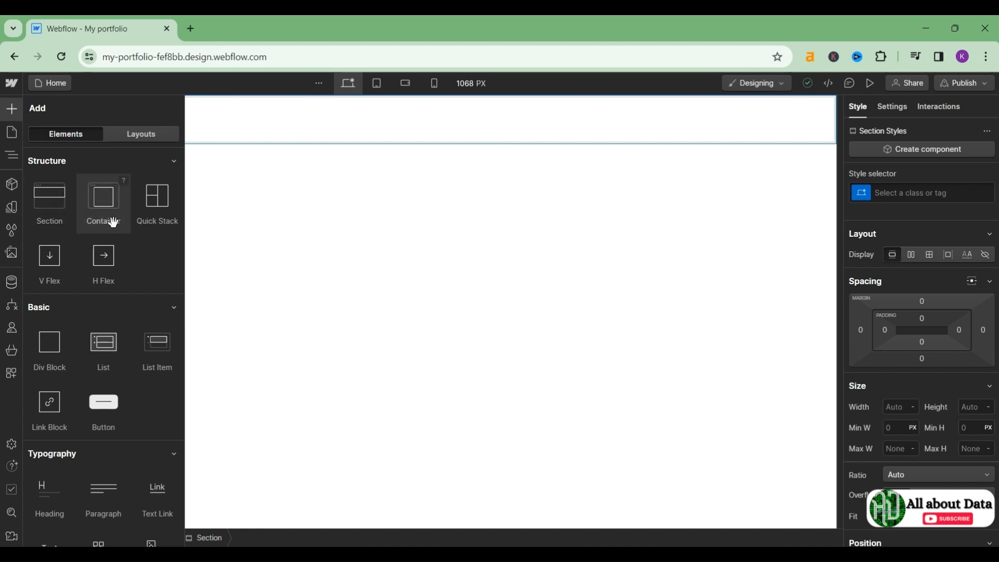
drag(109, 219, 363, 117)
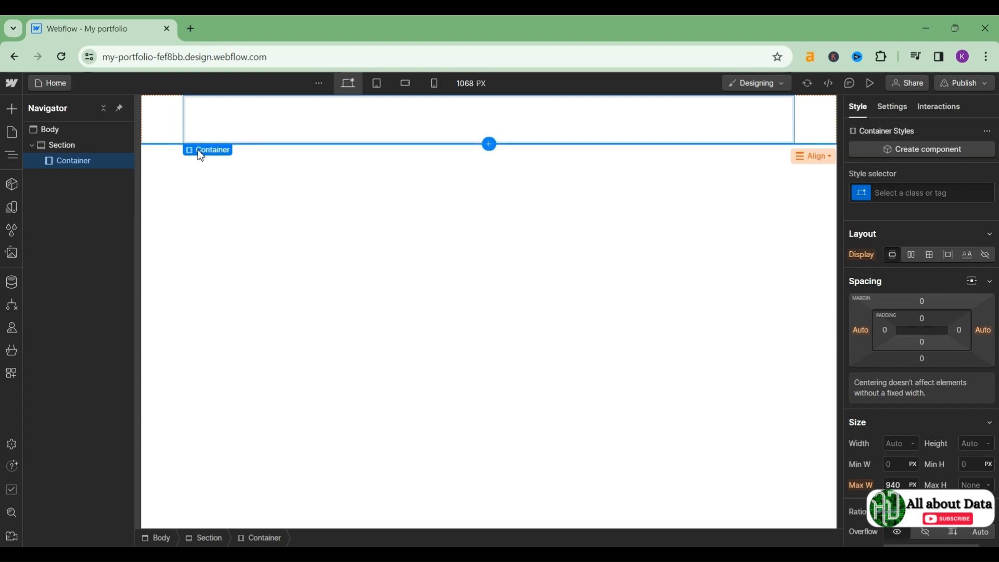
mouse_move(191, 159)
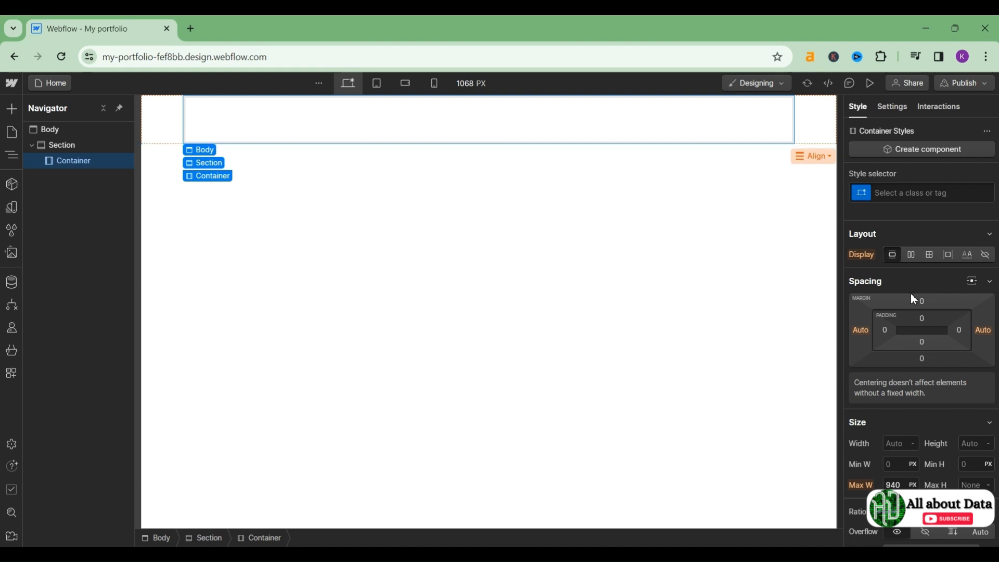
click(914, 259)
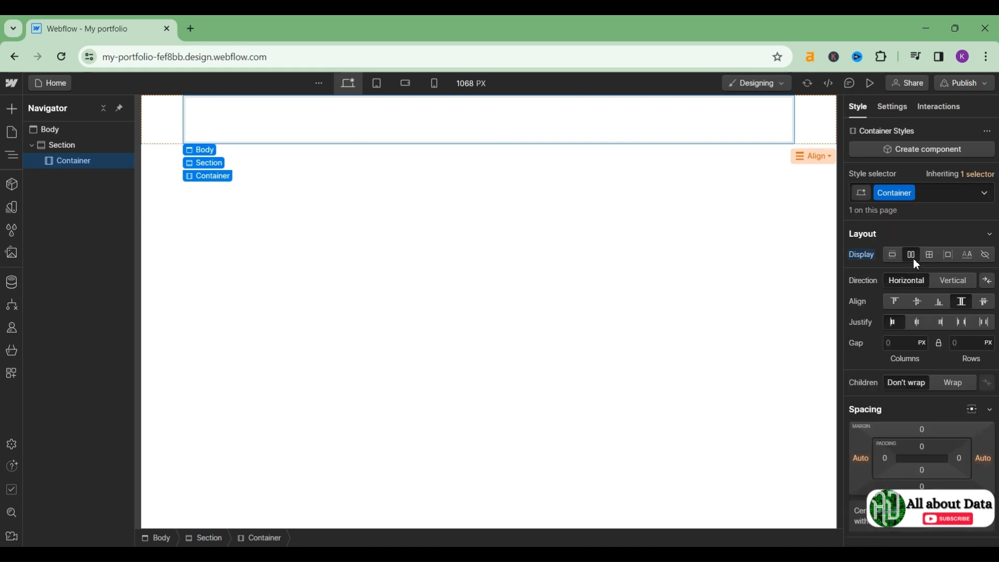
click(930, 258)
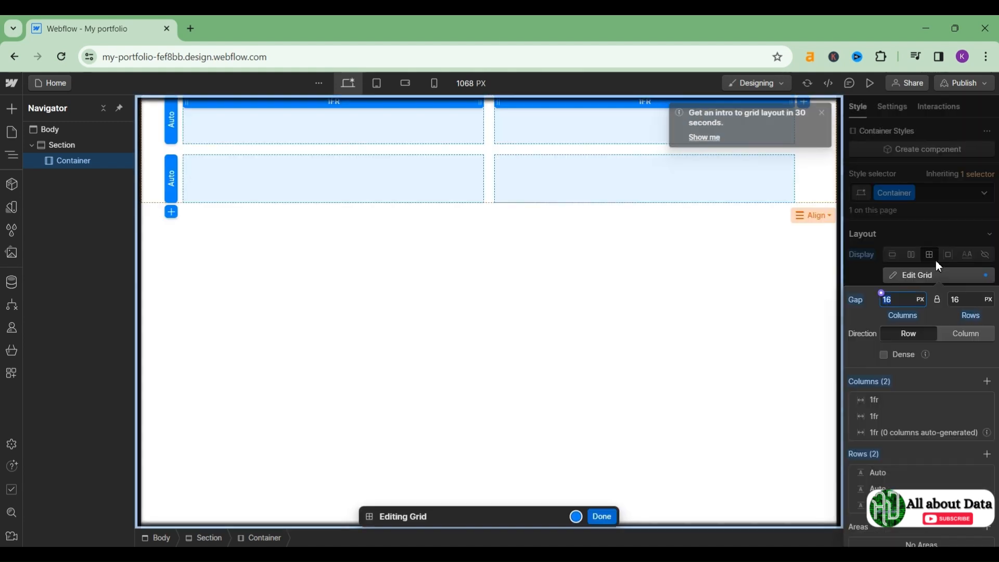
click(916, 259)
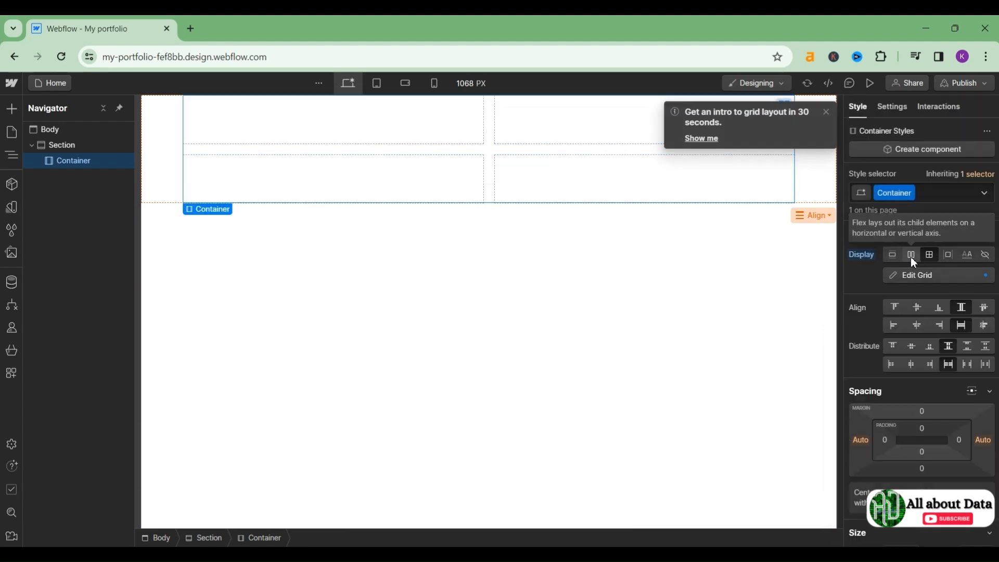
click(912, 258)
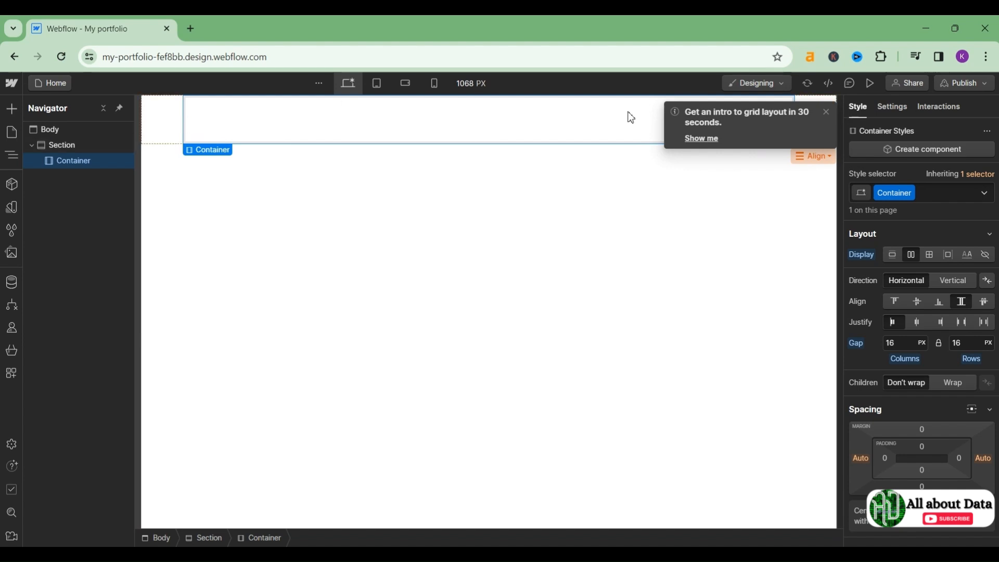
Step: Add a Columns element, trying the 3- and 4-column presets before returning to two
click(827, 111)
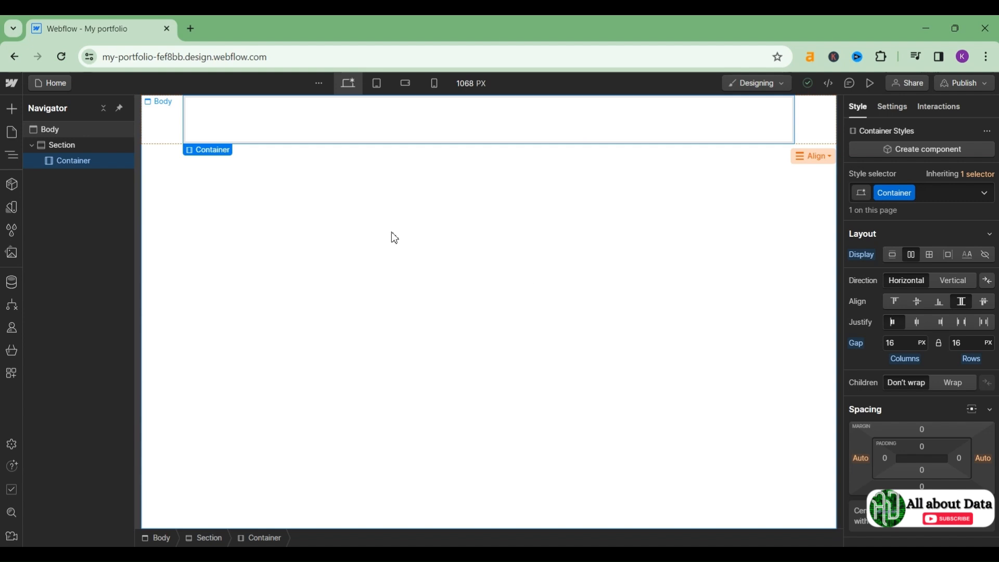
click(12, 111)
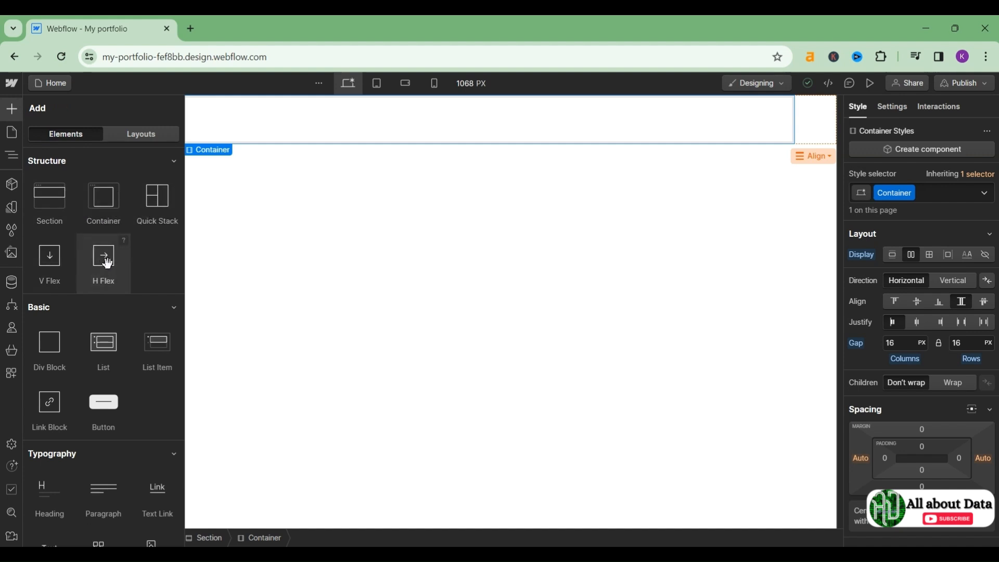
scroll(108, 263, down, 1)
scroll(108, 262, down, 15)
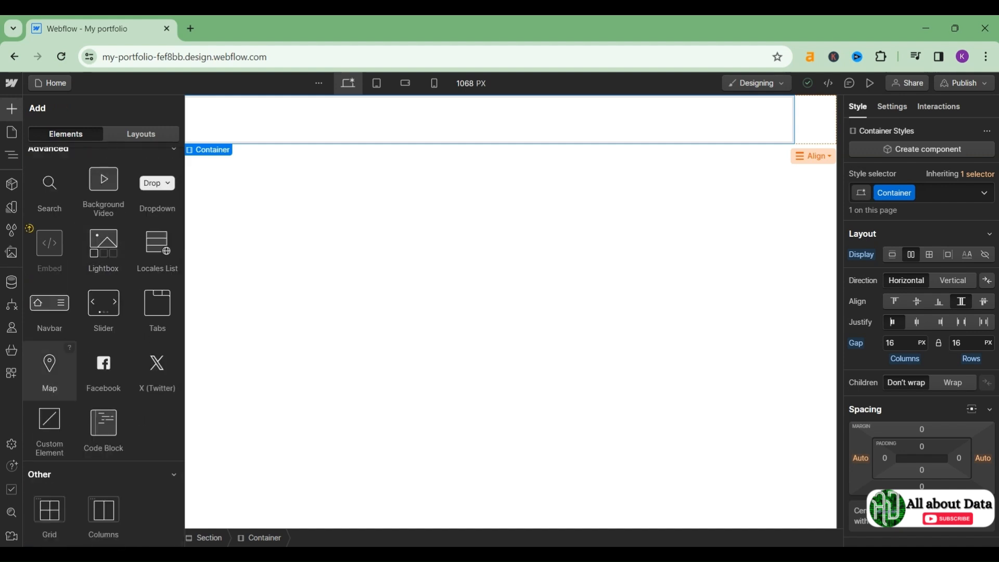
drag(103, 519, 363, 95)
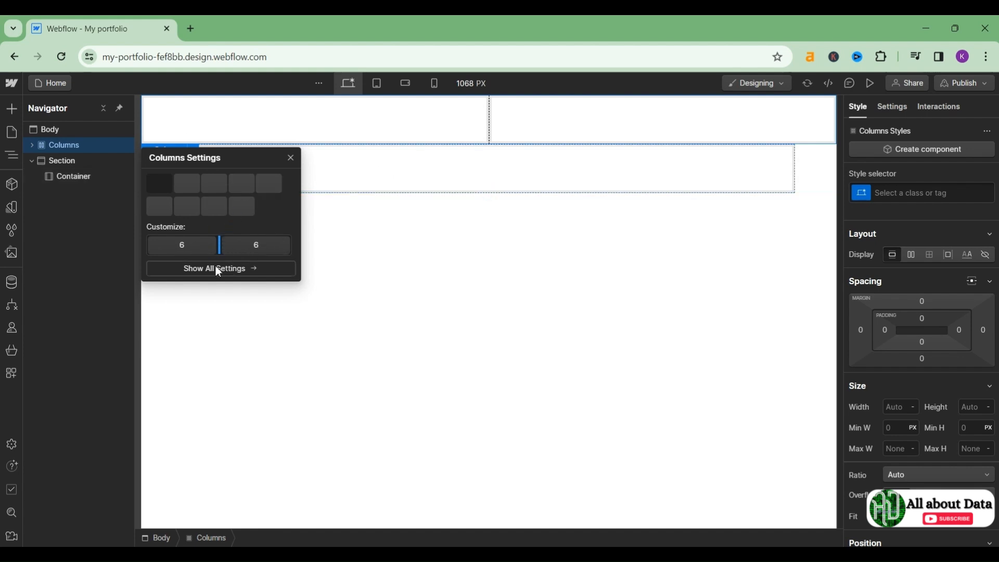
click(184, 184)
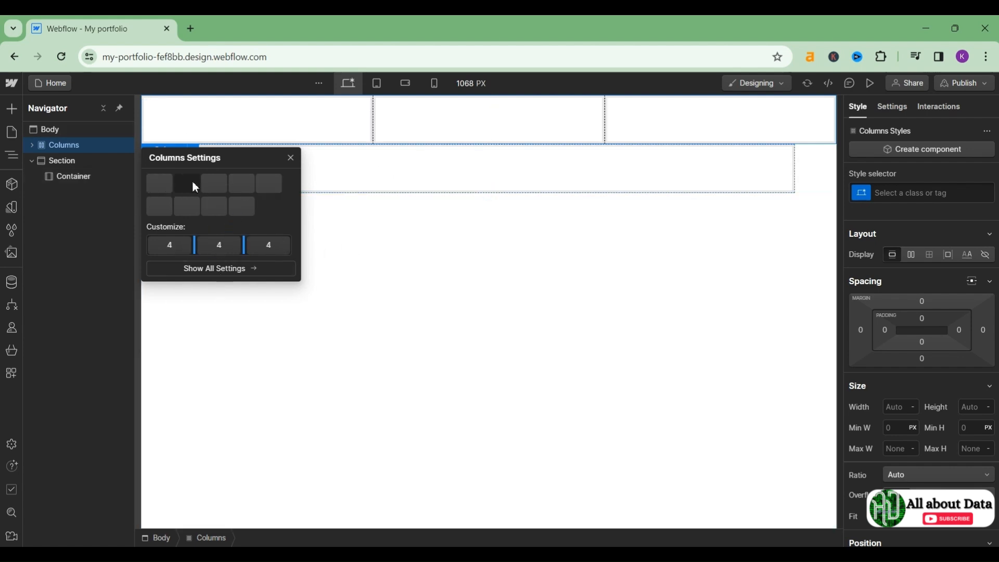
click(212, 183)
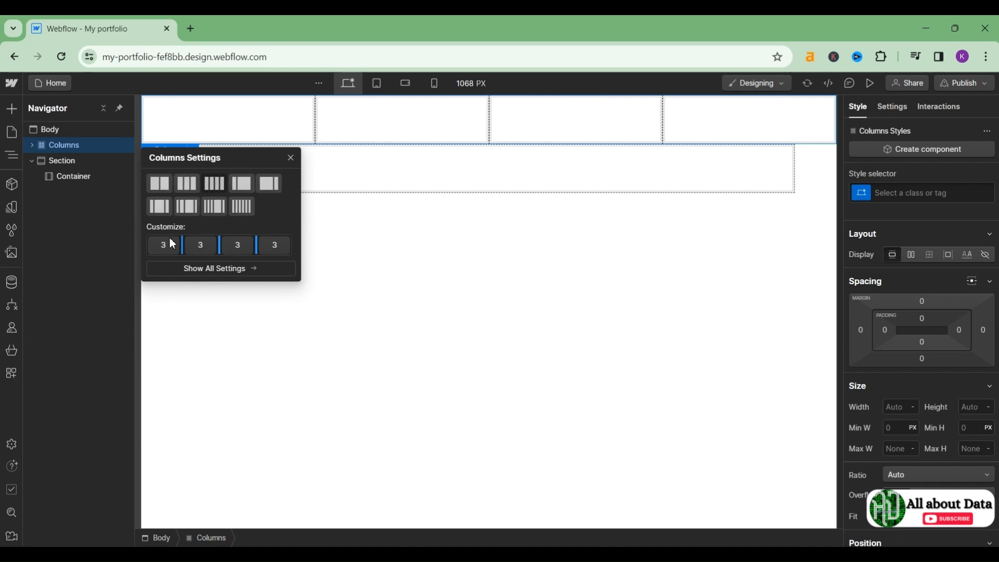
click(159, 189)
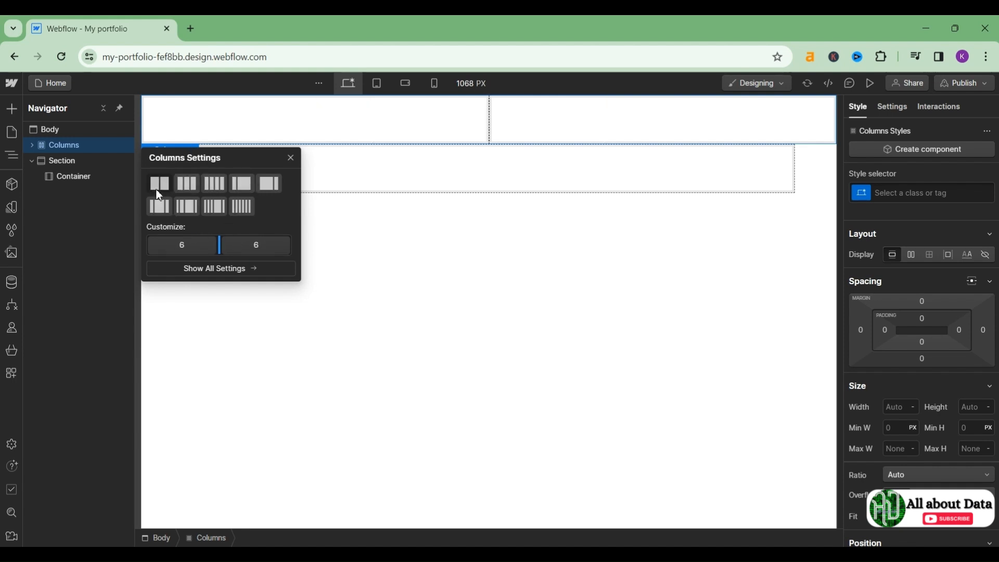
click(379, 230)
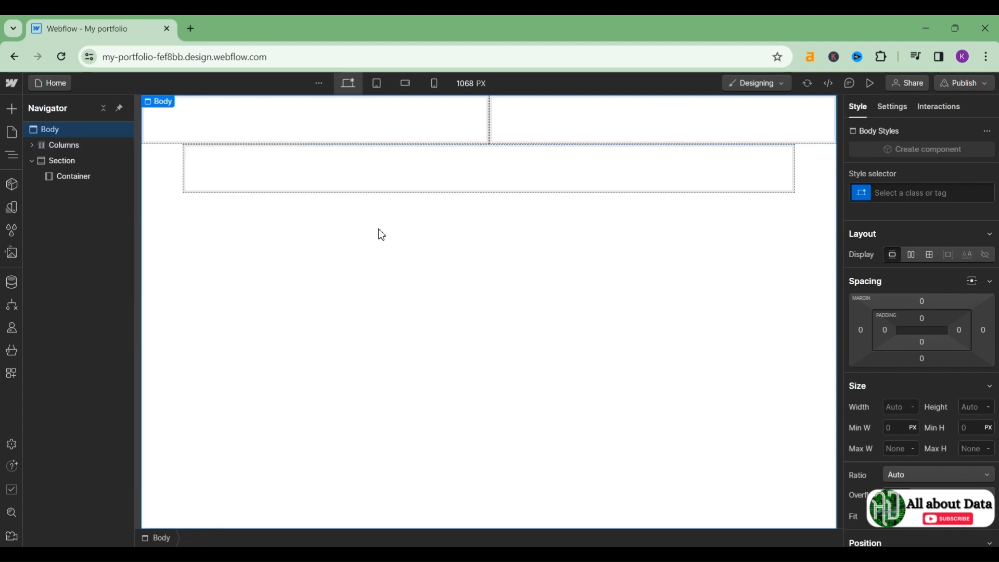
Step: Delete the empty Container and move Columns into the Section, keeping two equal columns
click(487, 179)
key(Delete)
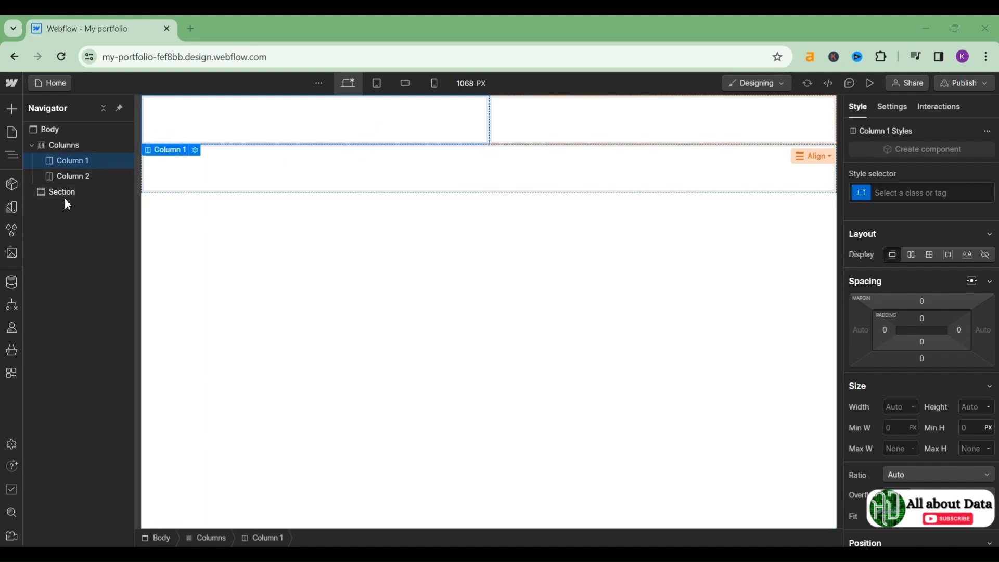
drag(325, 125, 318, 179)
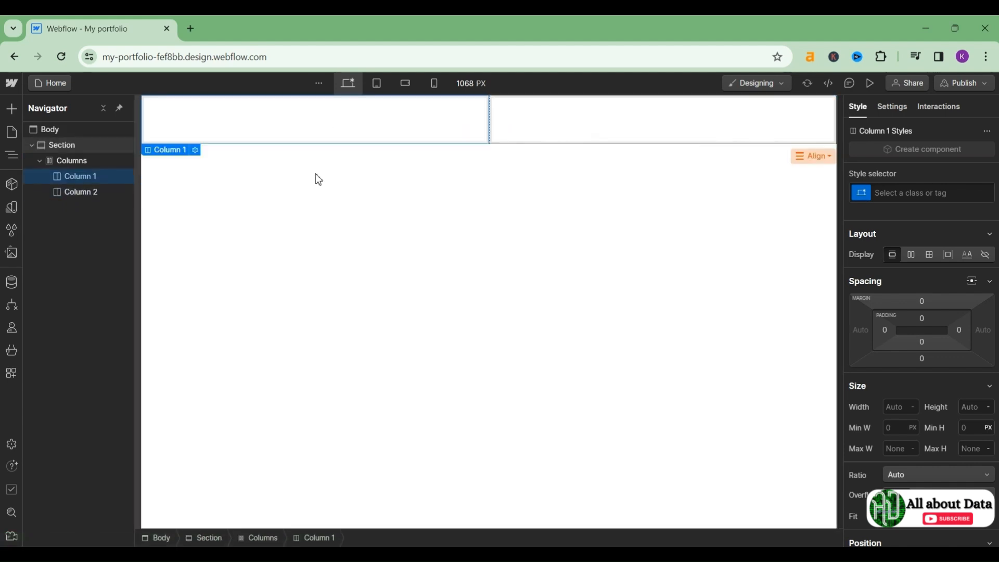
double_click(475, 121)
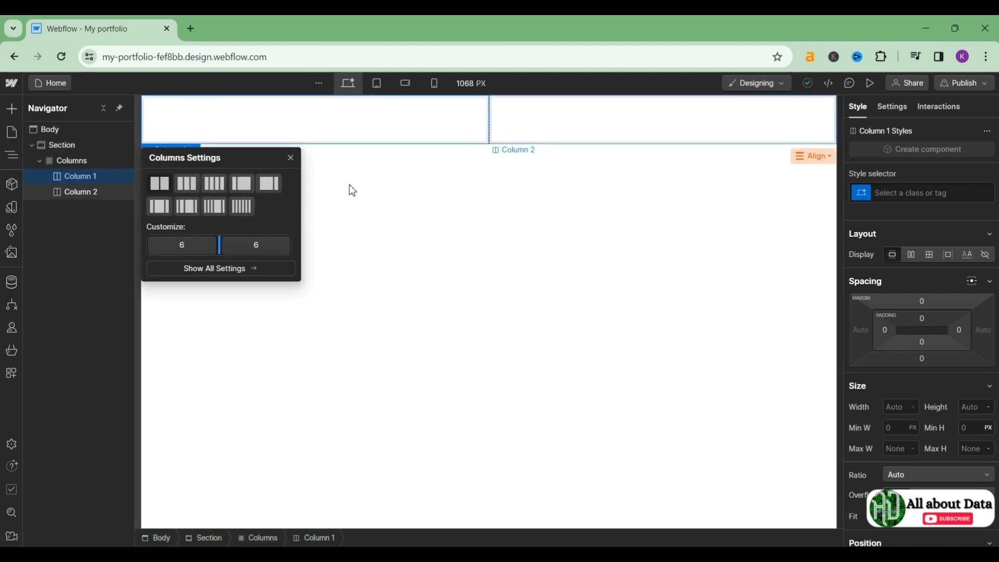
click(190, 192)
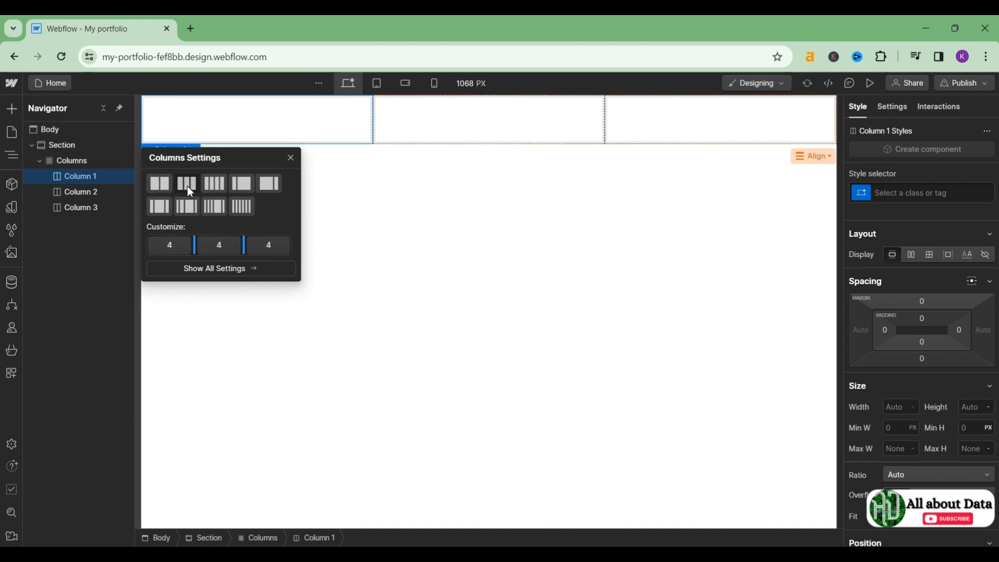
click(210, 186)
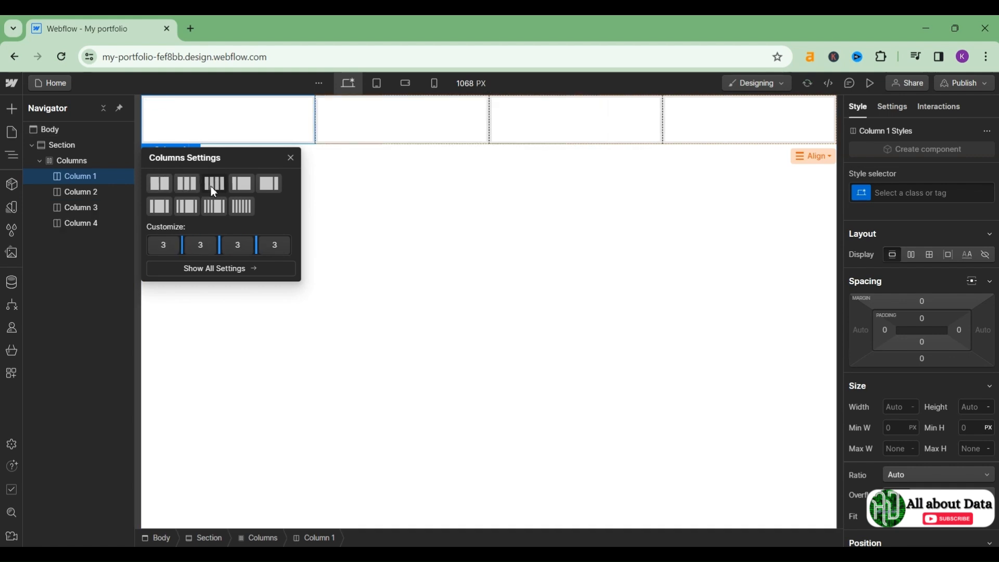
click(165, 187)
click(189, 331)
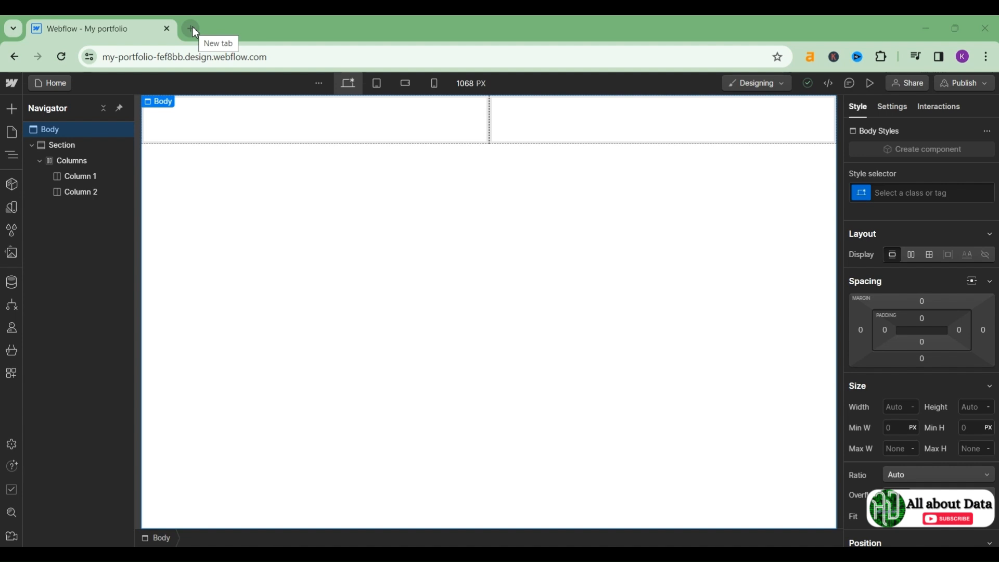
Step: Add an Image element to the page
click(11, 110)
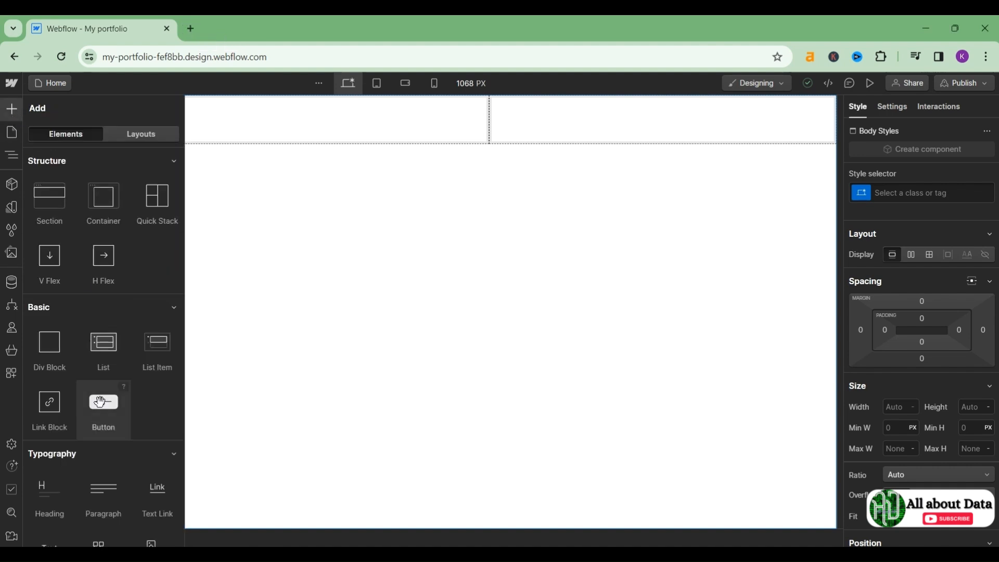
scroll(99, 364, down, 5)
scroll(100, 401, down, 3)
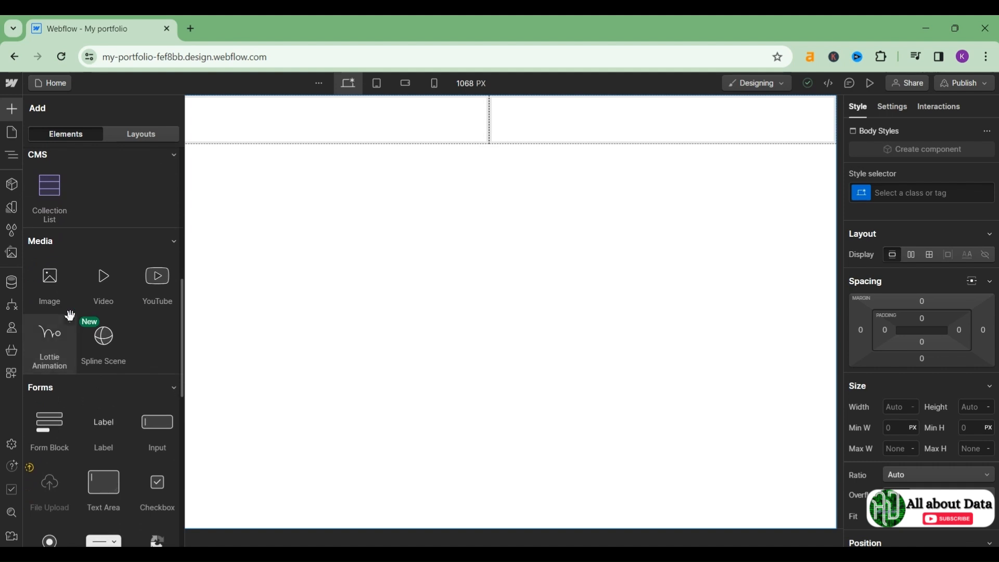
click(47, 289)
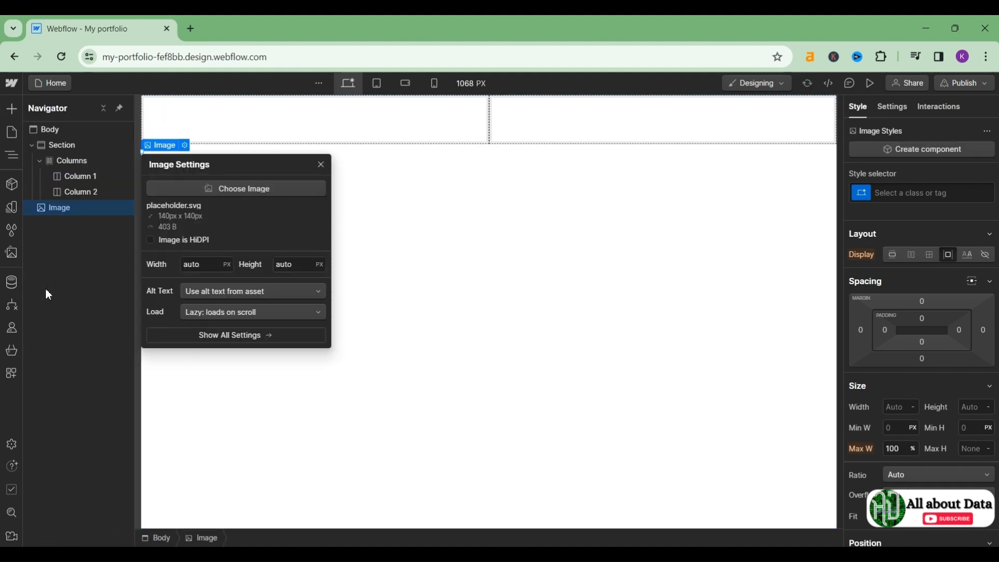
Step: Upload the photo of the man in a suit from Downloads to Assets
click(269, 193)
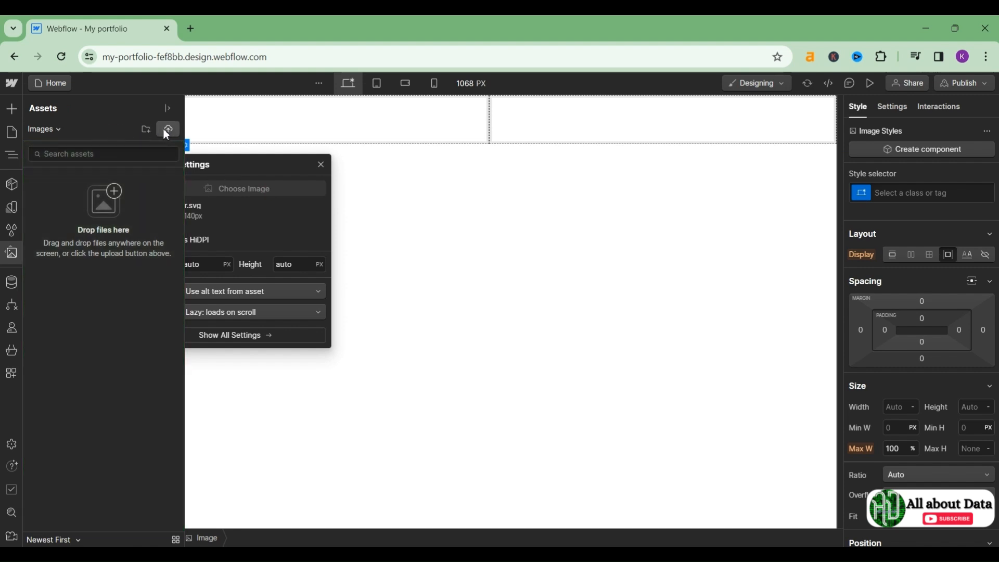
click(169, 130)
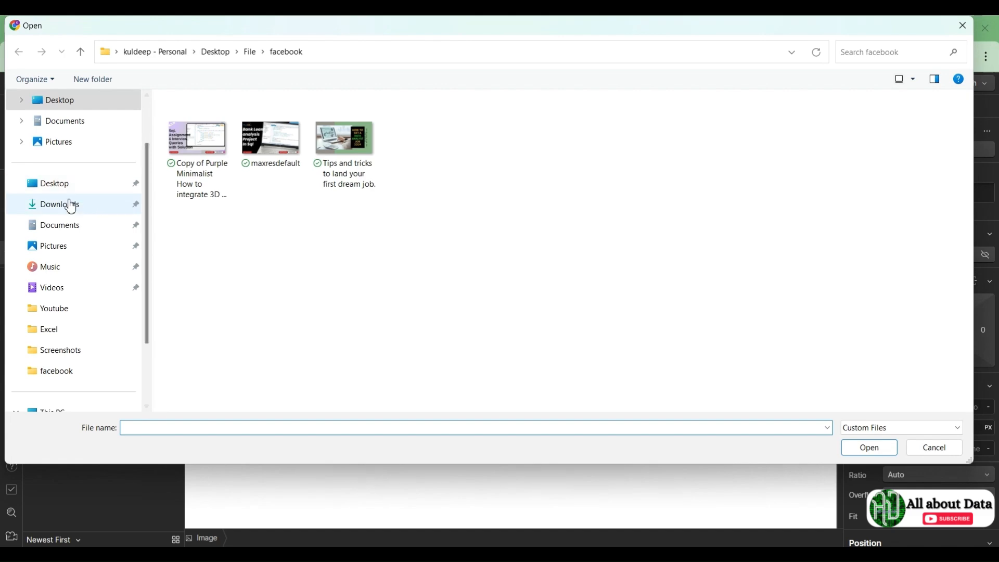
click(71, 205)
double_click(214, 156)
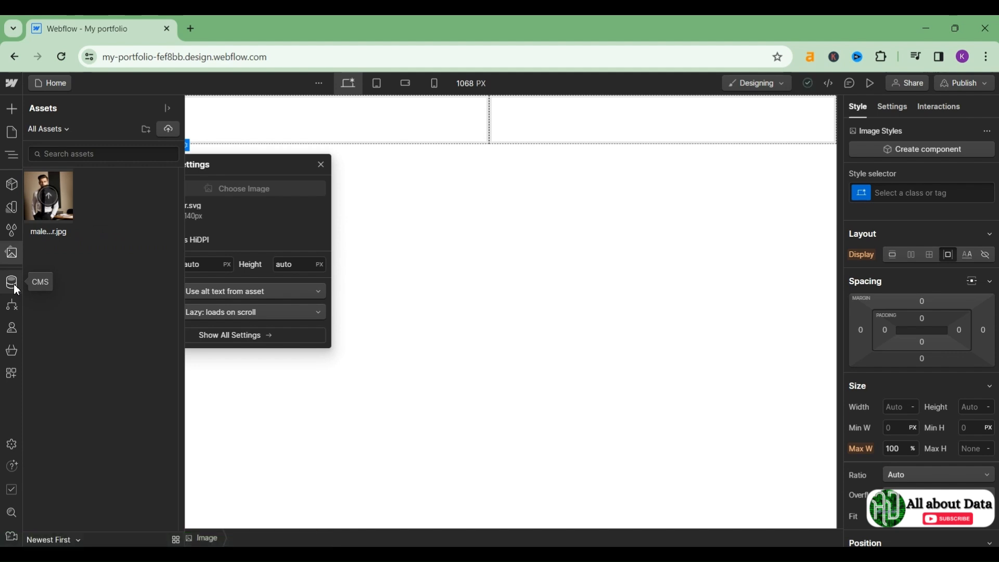
Step: Move the Image into Column 1 and set it to the uploaded male...jpg photo
click(304, 199)
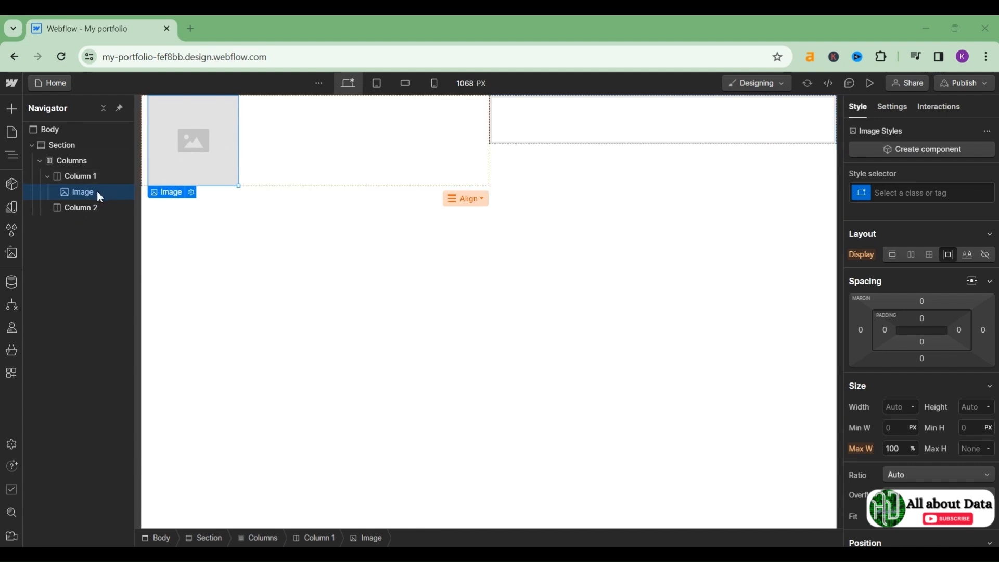
drag(100, 197, 94, 224)
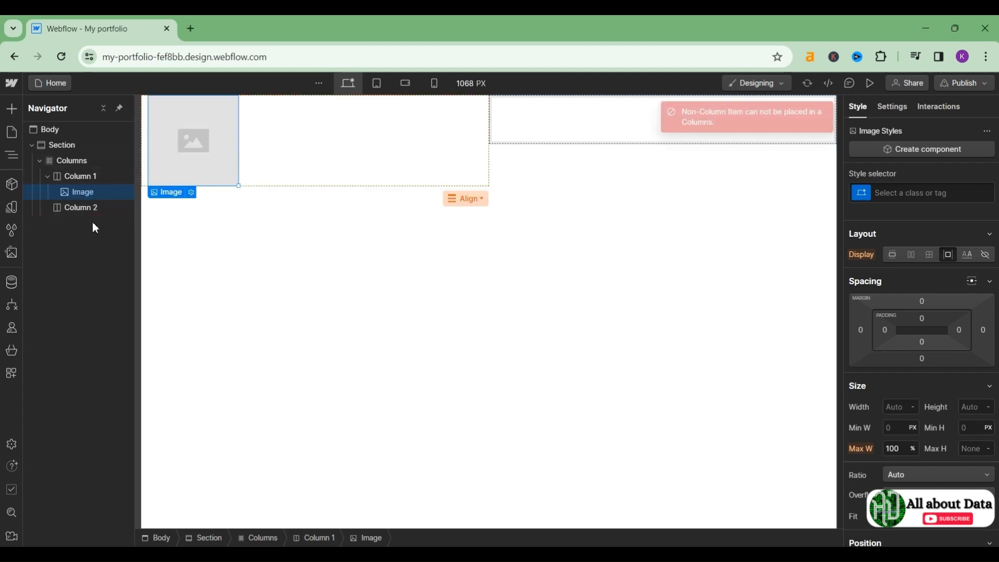
double_click(199, 160)
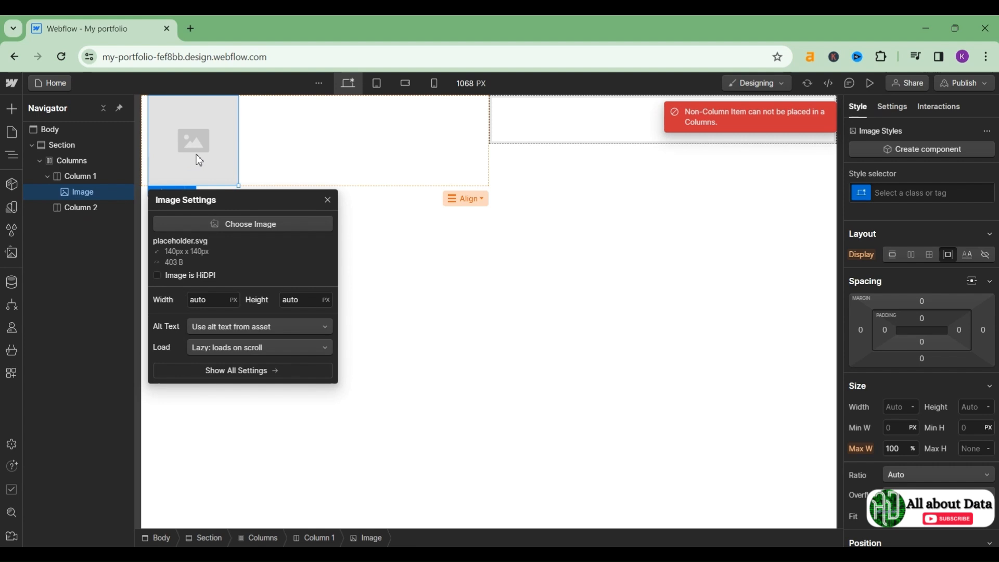
click(238, 222)
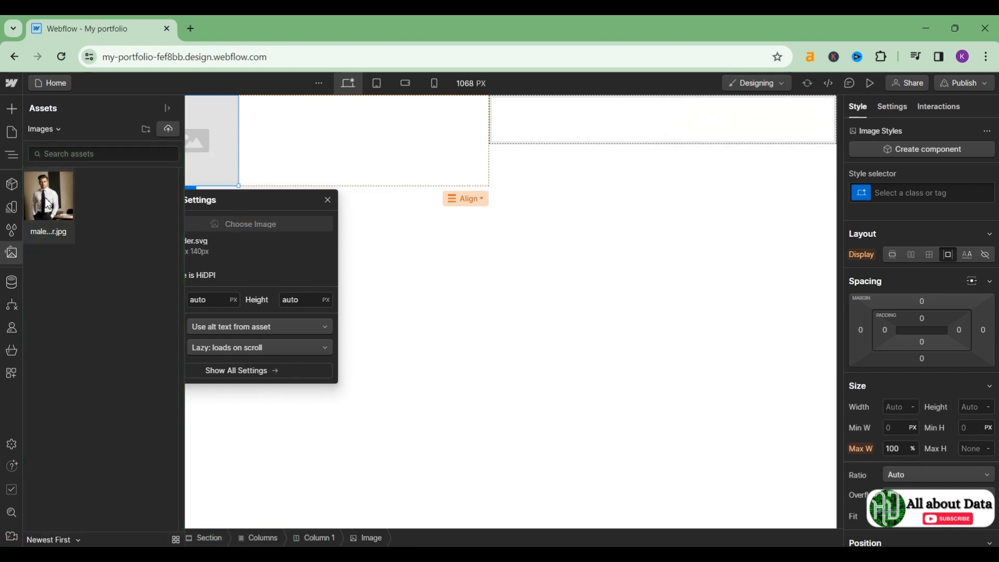
click(47, 203)
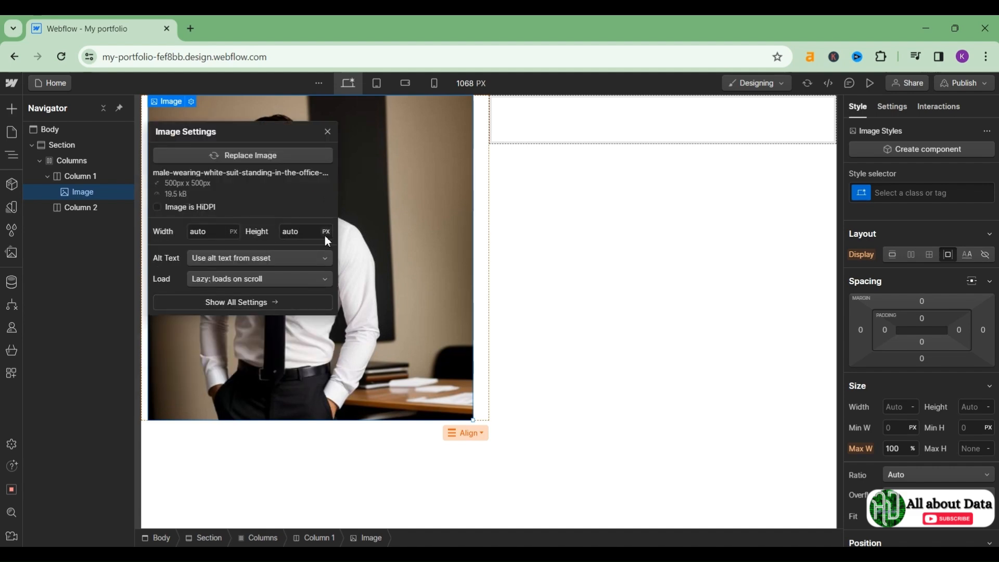
click(334, 129)
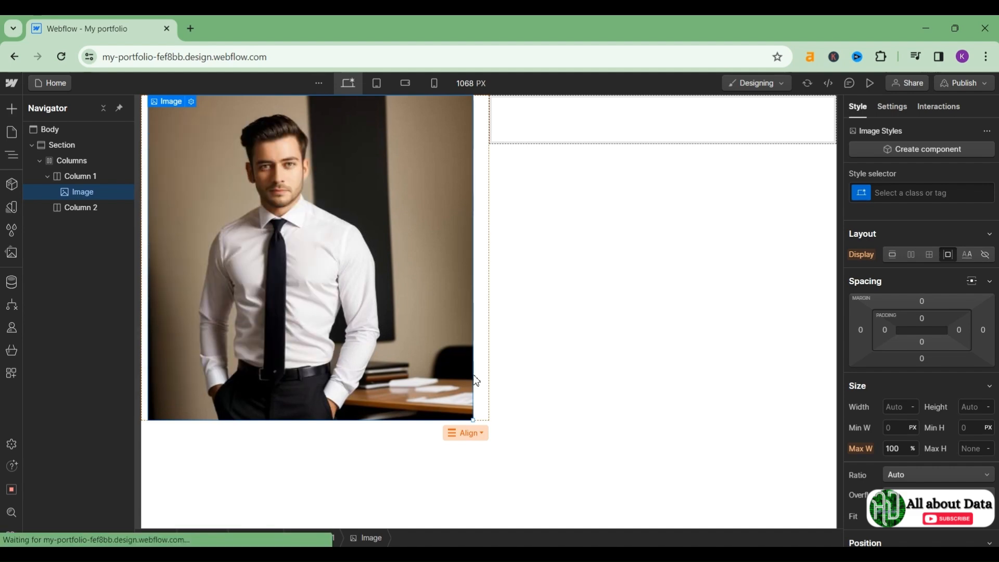
Step: Resize the photo down to about 158 px, then up to roughly 210 × 210 px
drag(473, 418, 283, 209)
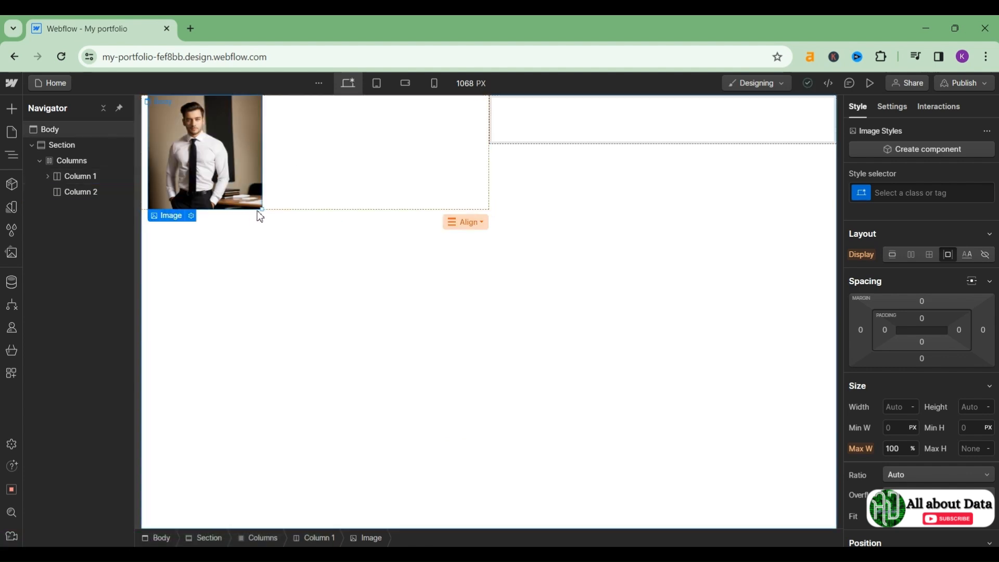
drag(262, 210, 292, 239)
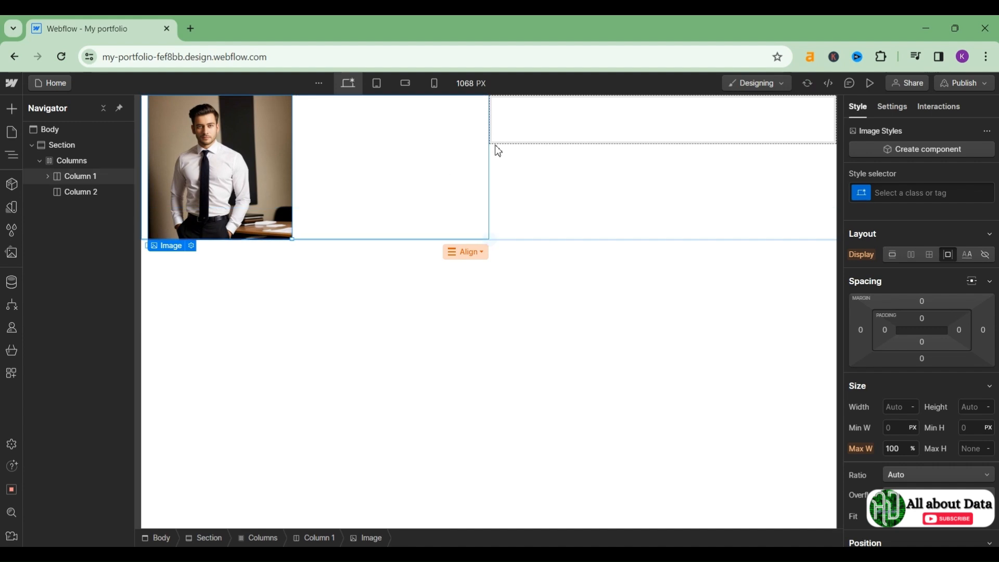
click(543, 135)
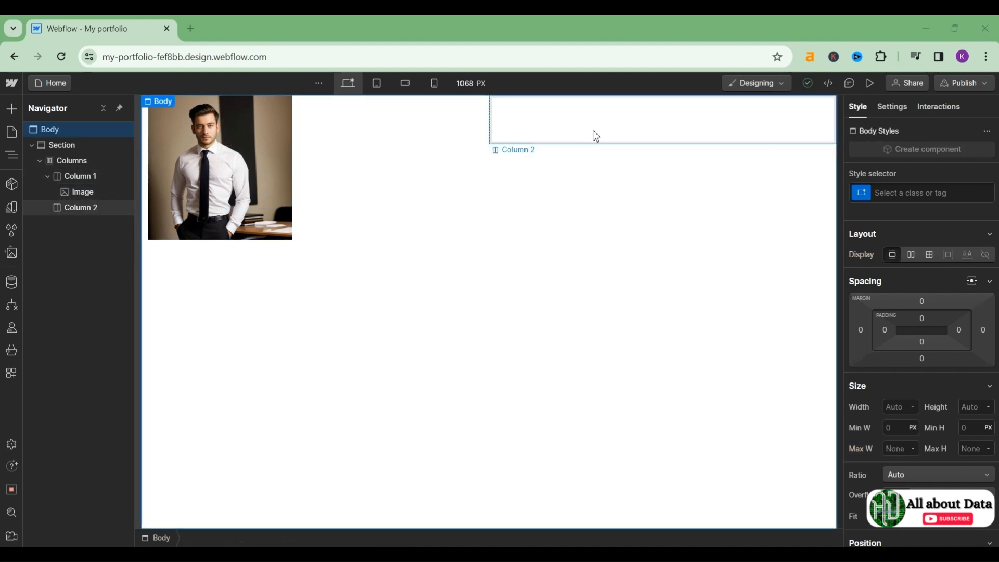
mouse_move(497, 243)
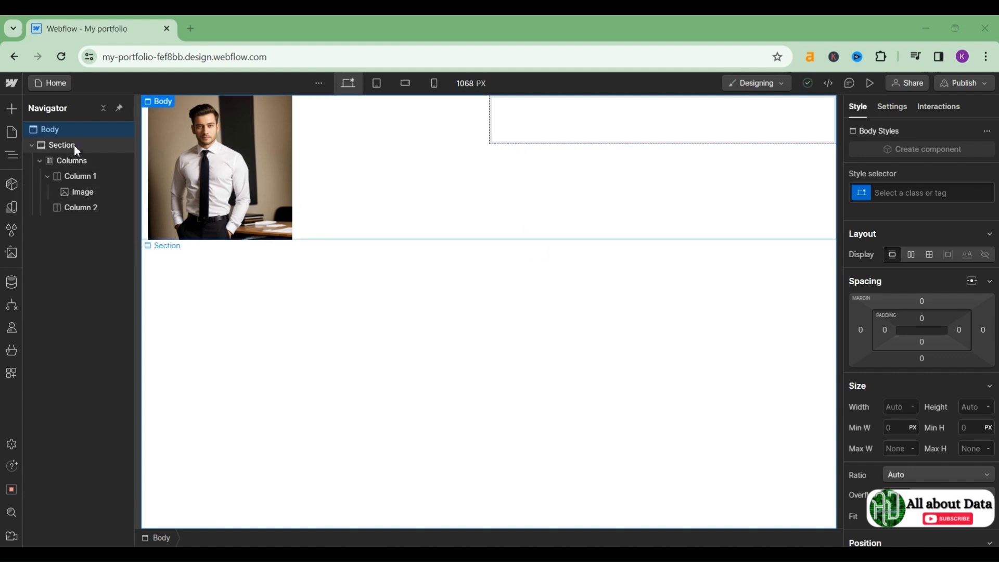
Step: Place a Heading into Column 2, undoing a misplaced first attempt
click(523, 237)
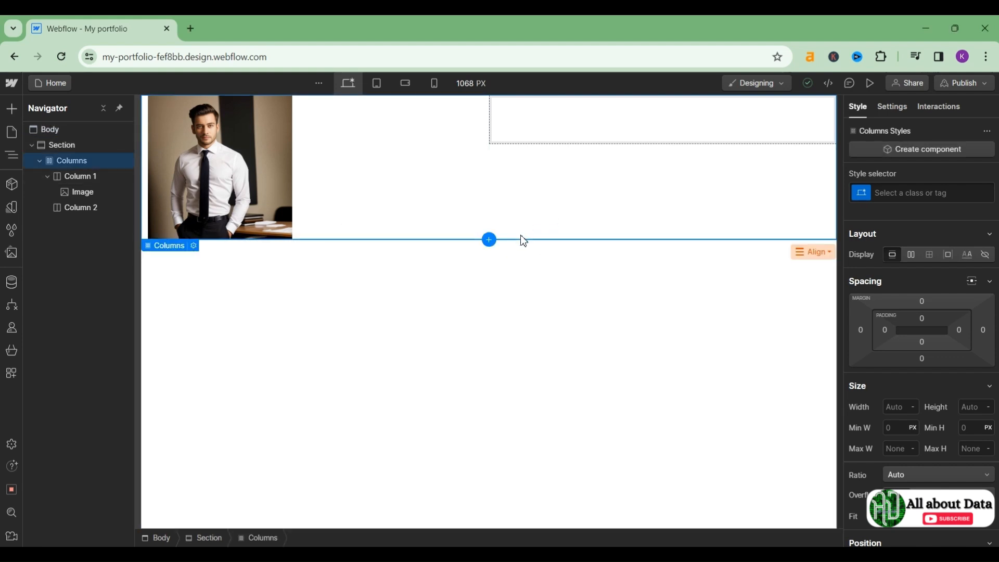
click(11, 109)
scroll(54, 343, down, 5)
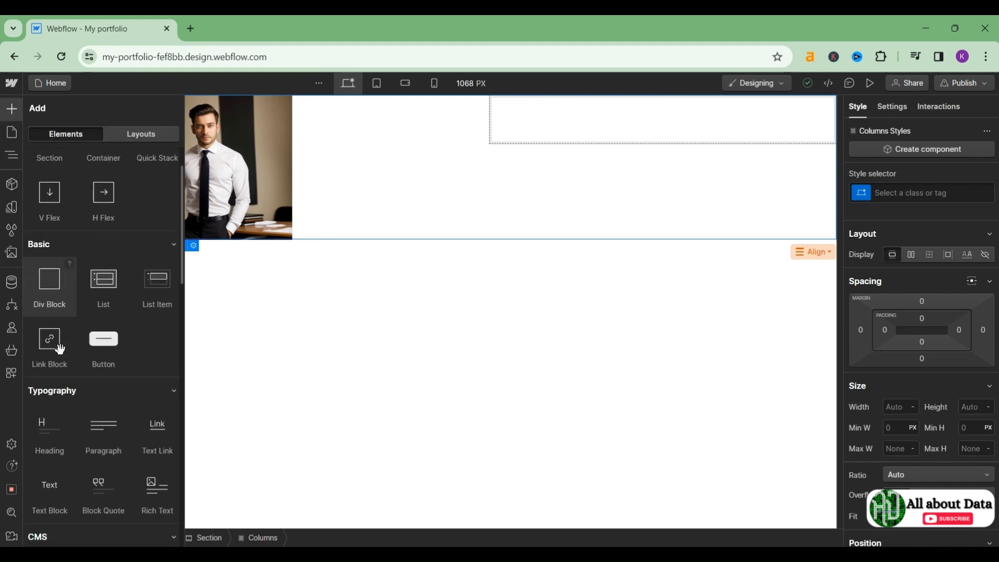
drag(46, 365, 523, 105)
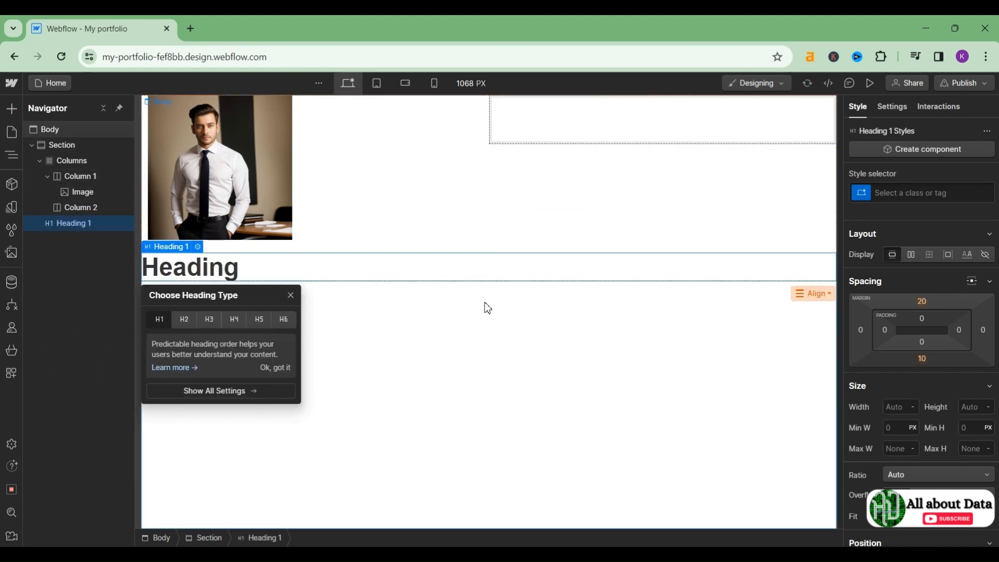
key(ctrl+z)
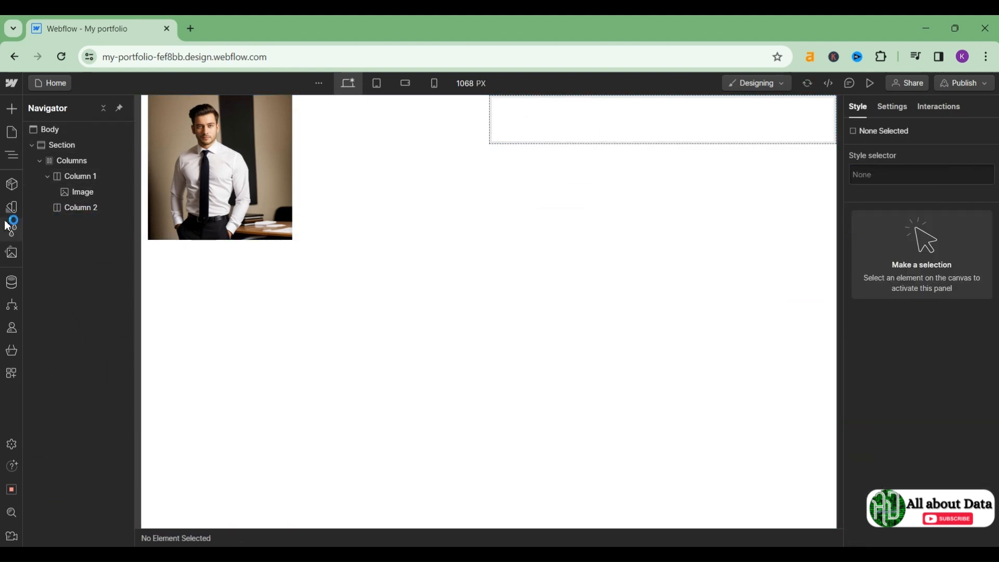
click(5, 115)
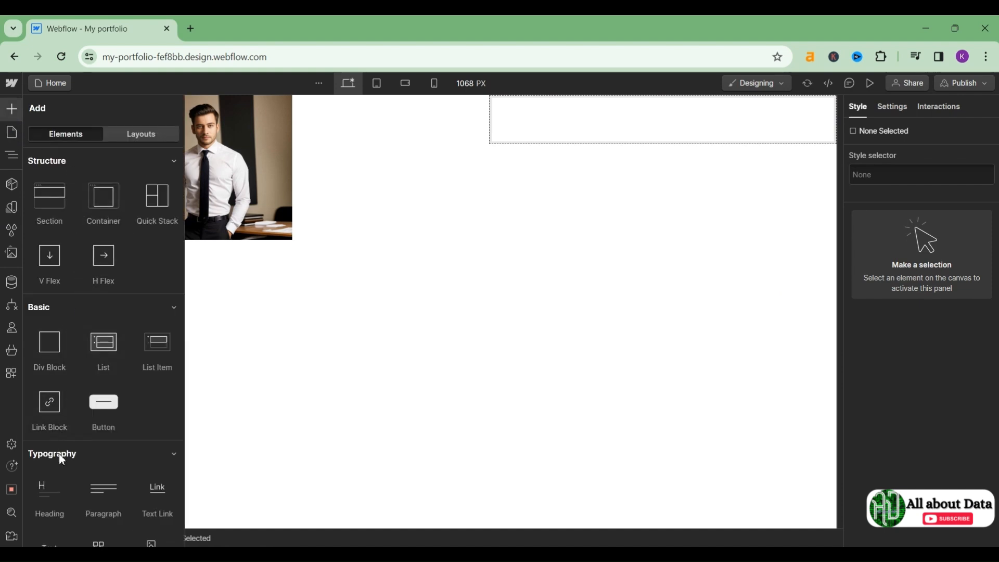
drag(50, 484, 587, 136)
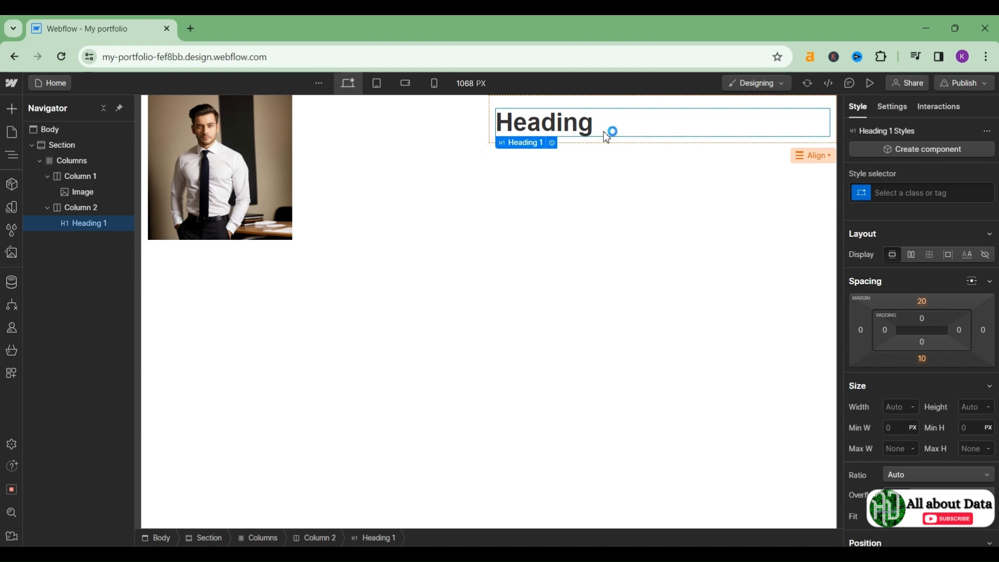
Step: Replace the heading's placeholder text with 'All about data'
double_click(607, 133)
key(ctrl+a)
key(BackSpace)
text(All ab)
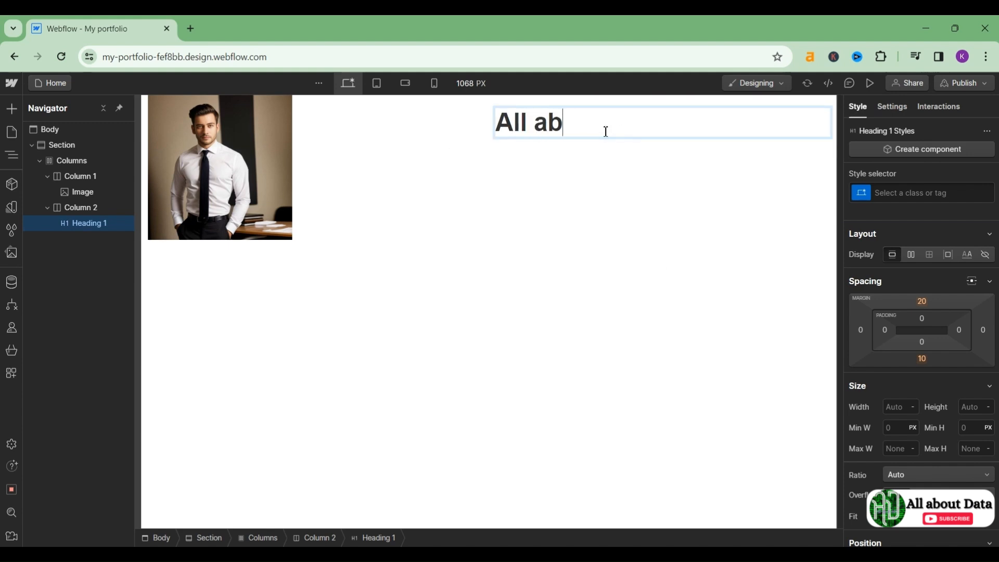
text(out data)
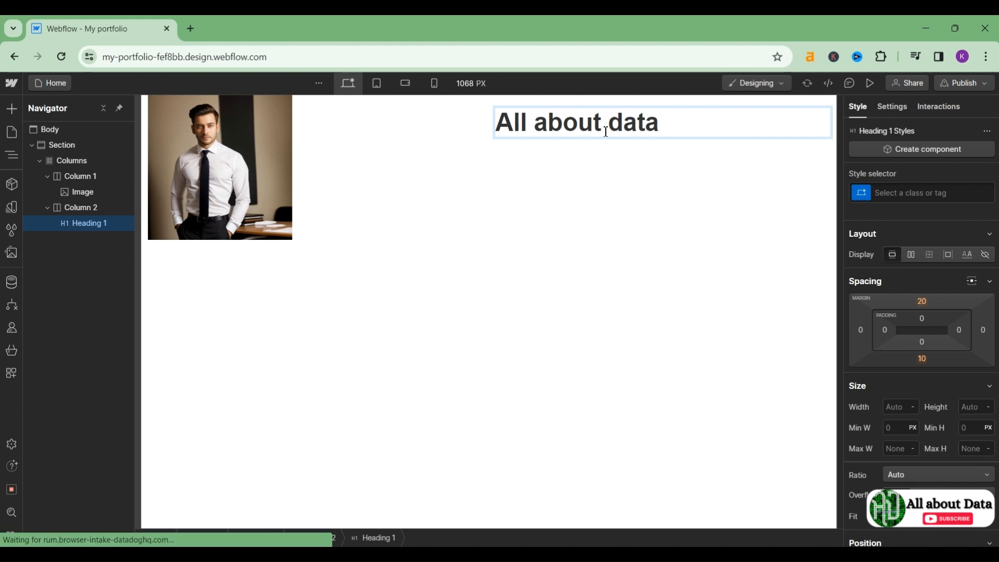
key(Escape)
click(565, 183)
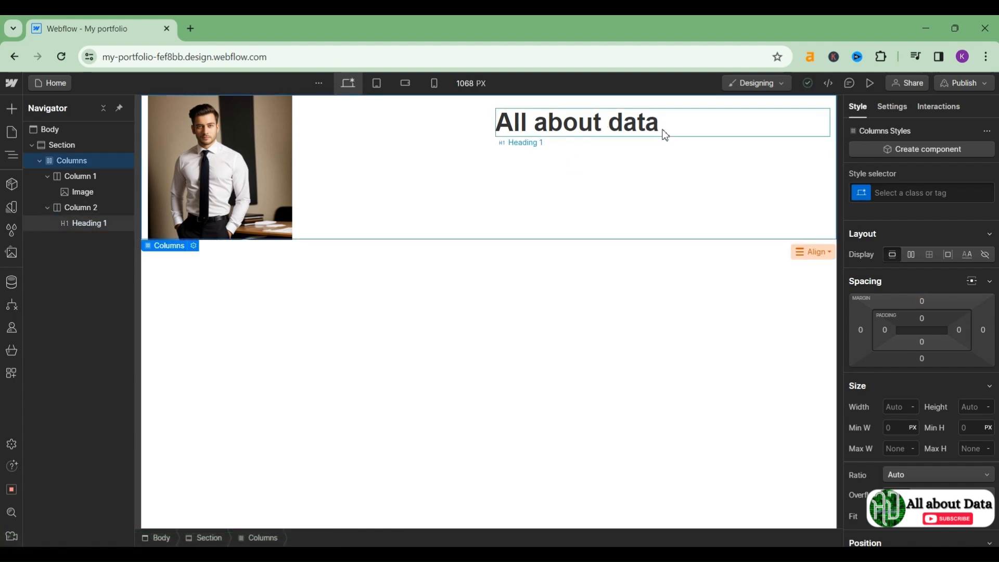
click(664, 135)
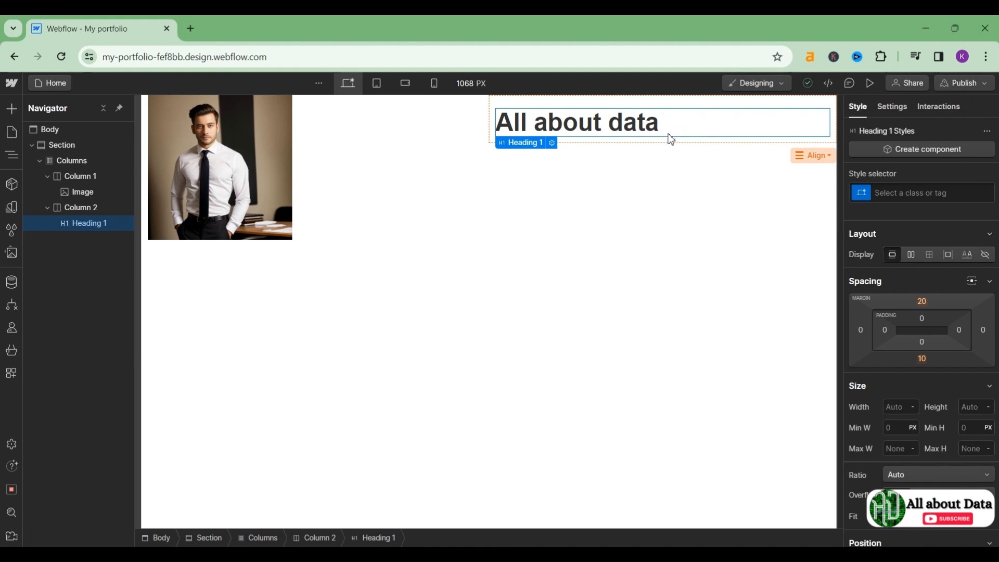
click(619, 148)
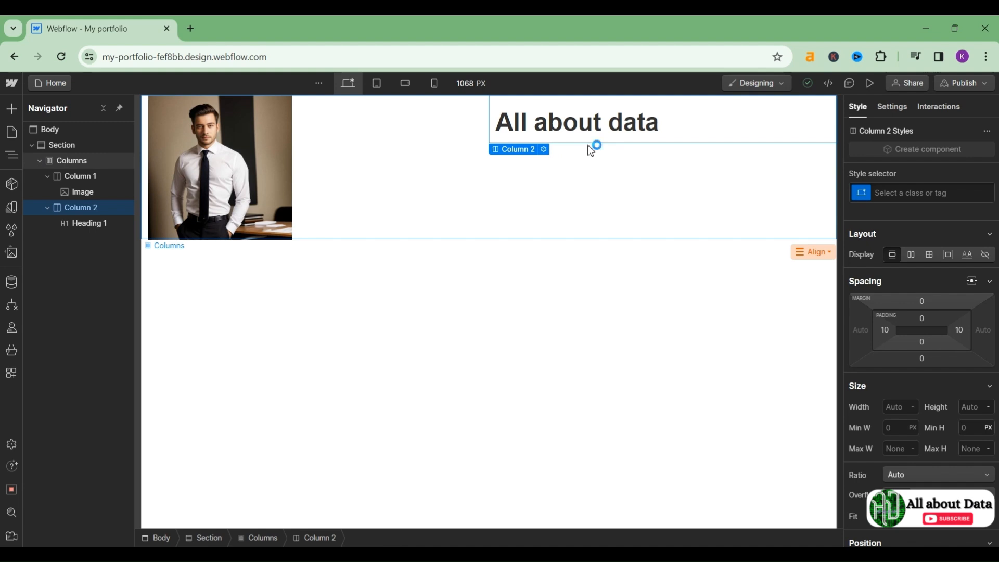
click(11, 108)
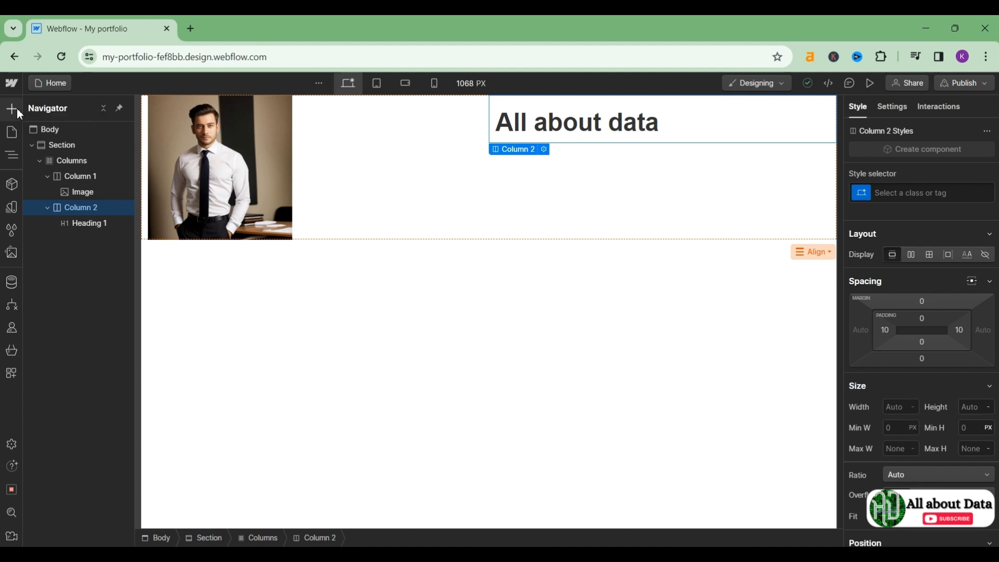
Step: Swap the Column 1 portrait for the Youtube logo.png asset
click(230, 166)
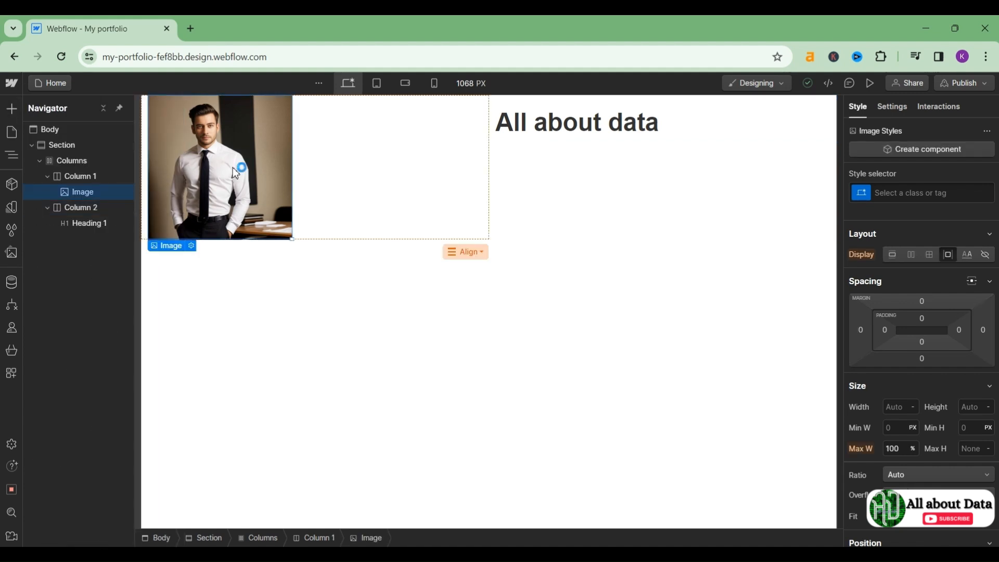
double_click(235, 173)
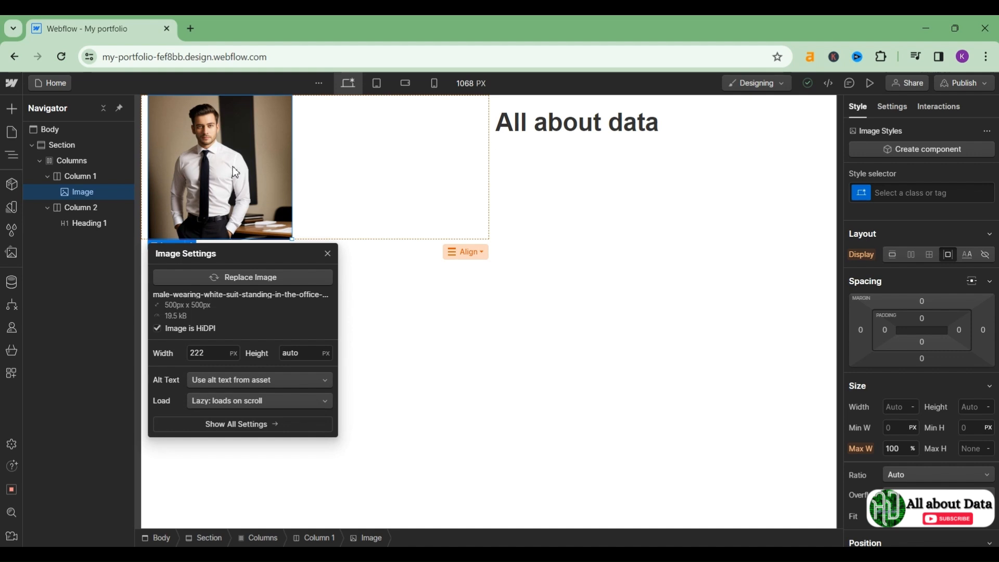
click(246, 282)
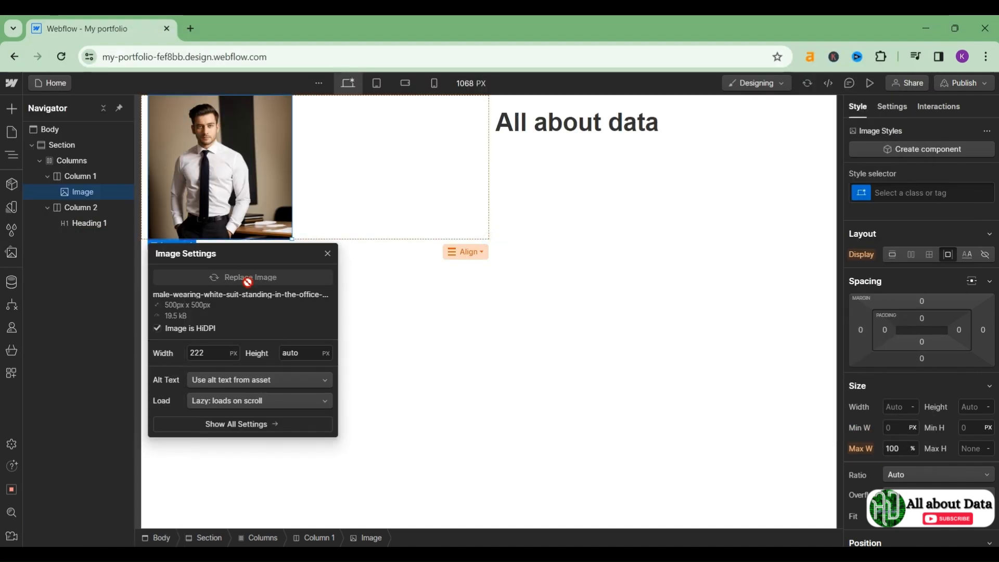
click(245, 282)
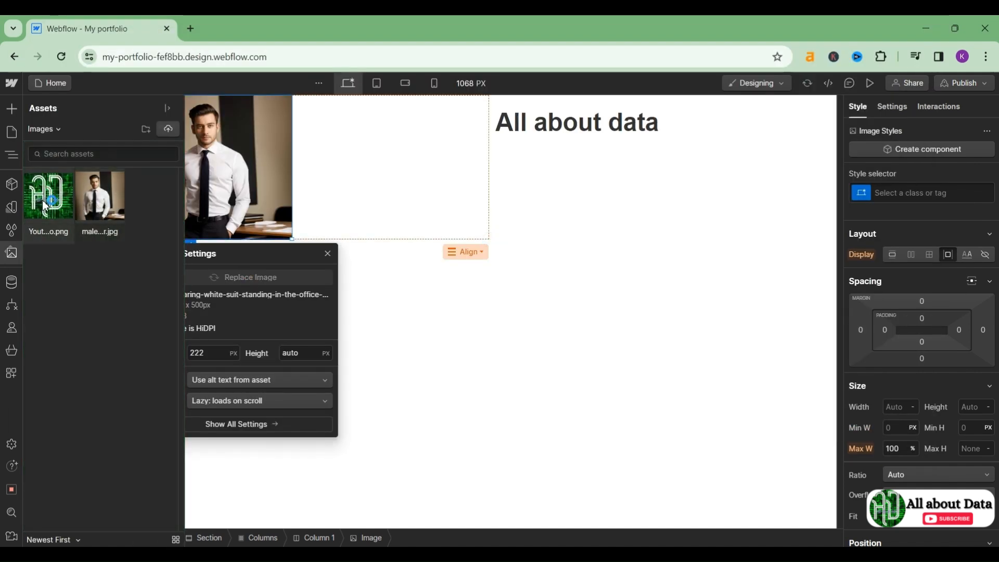
click(42, 199)
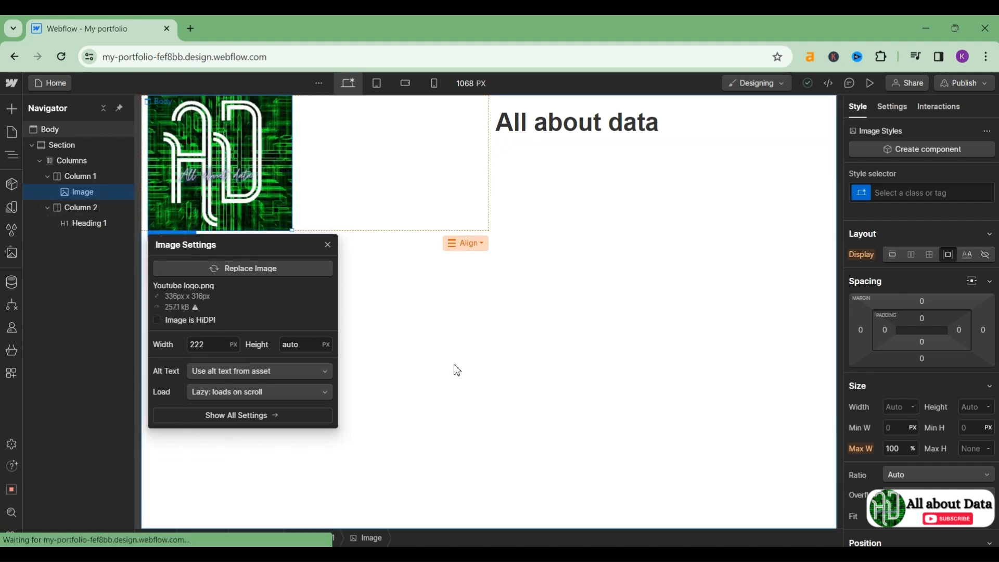
click(327, 250)
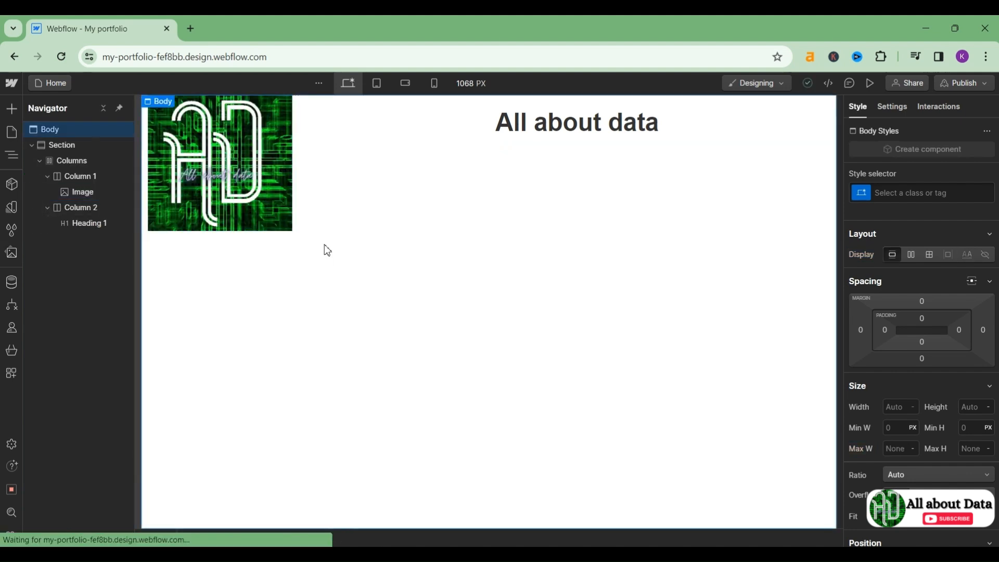
click(232, 206)
click(644, 181)
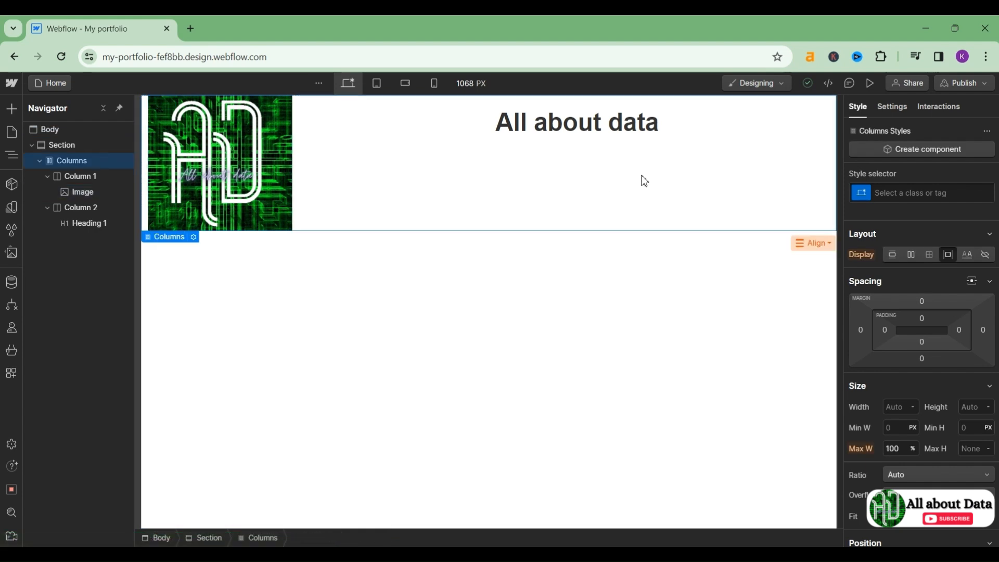
Step: Drag a Paragraph element into Column 2
click(603, 140)
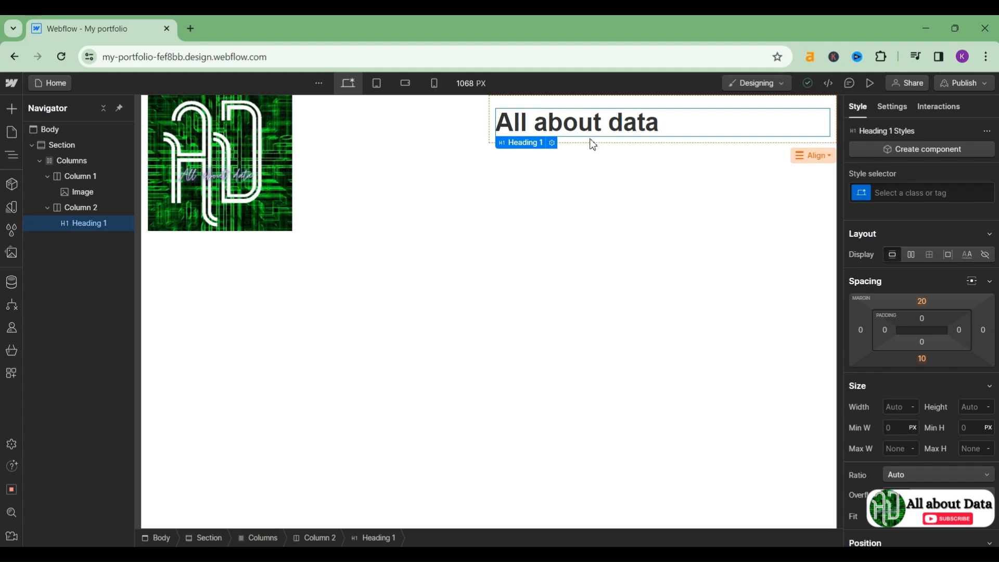
click(590, 149)
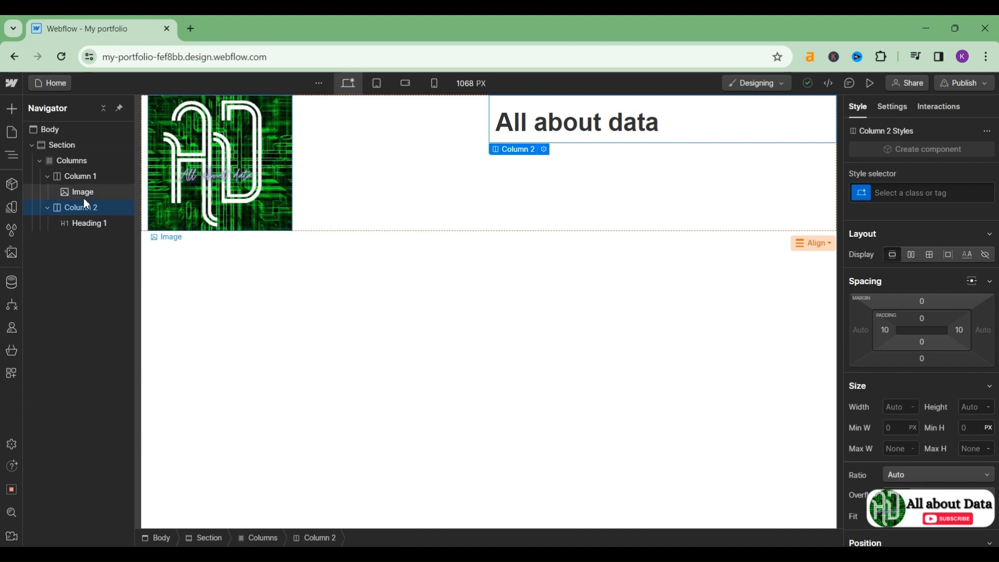
click(13, 118)
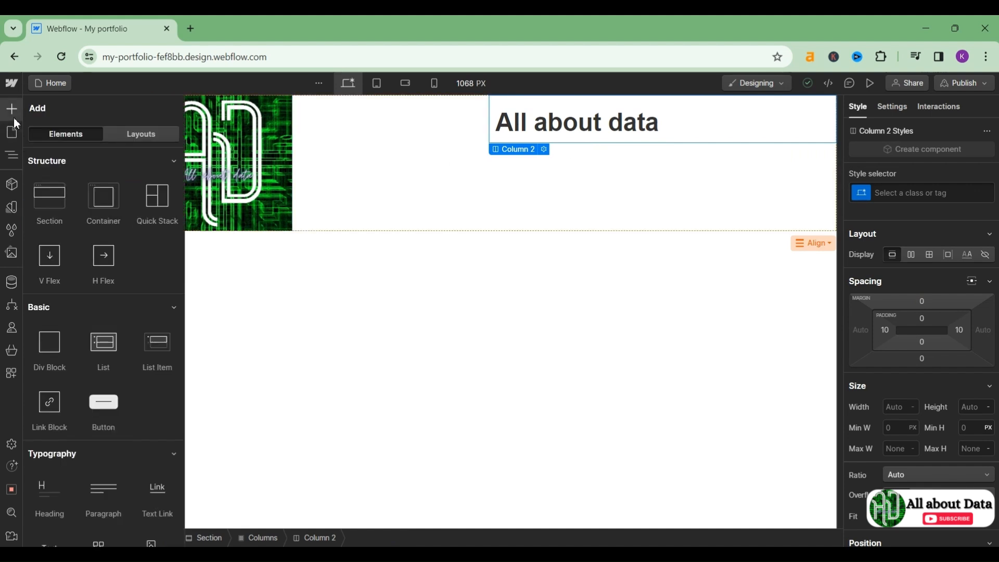
scroll(81, 414, down, 3)
scroll(81, 415, down, 1)
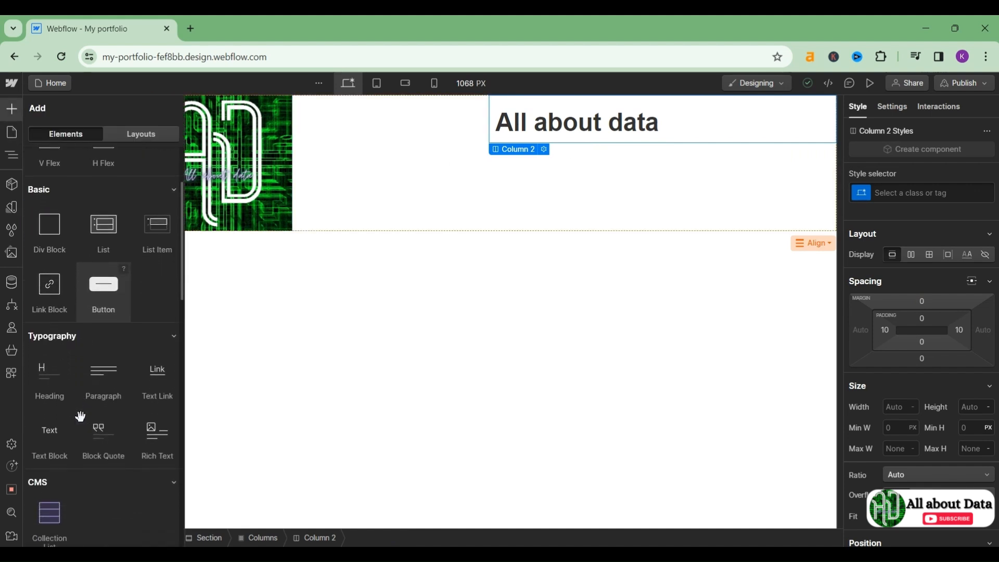
drag(110, 391, 635, 119)
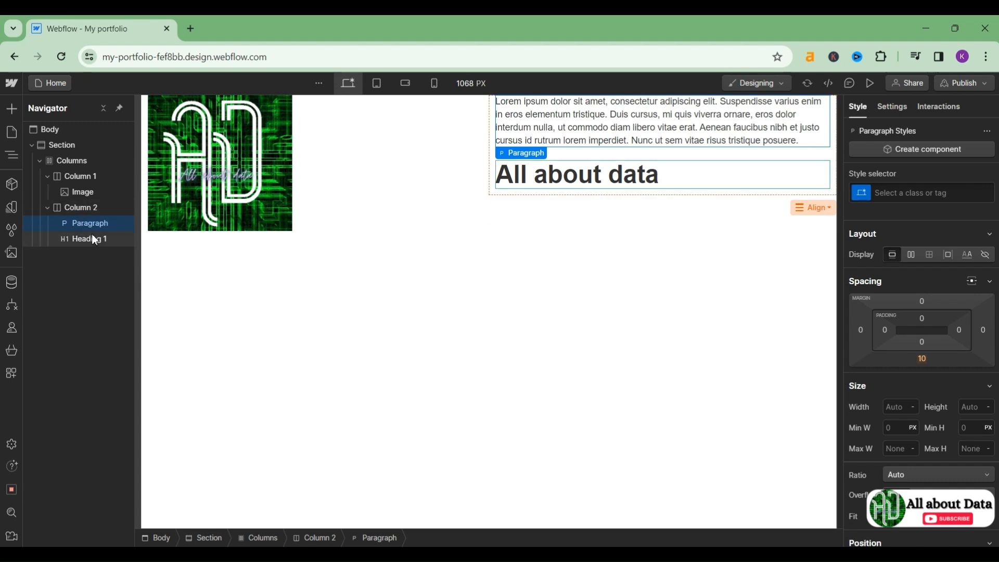
Step: Position the paragraph under the heading and delete the extra copy above it
drag(97, 231, 95, 255)
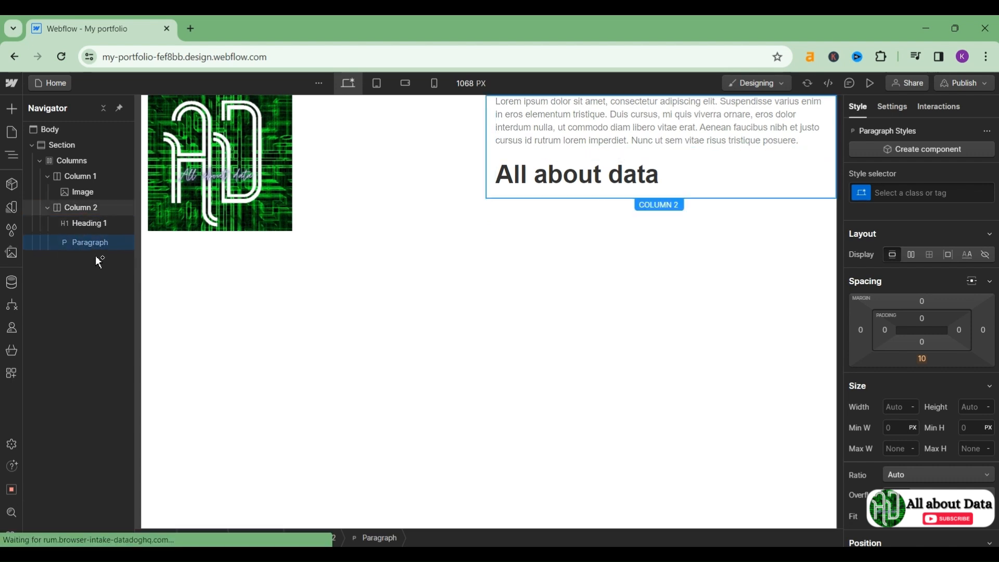
click(556, 135)
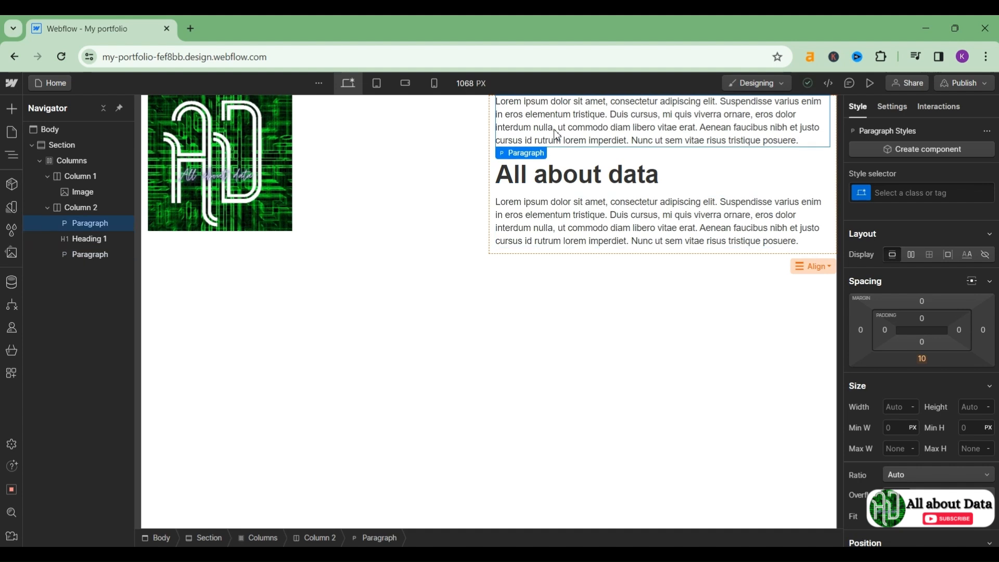
key(Delete)
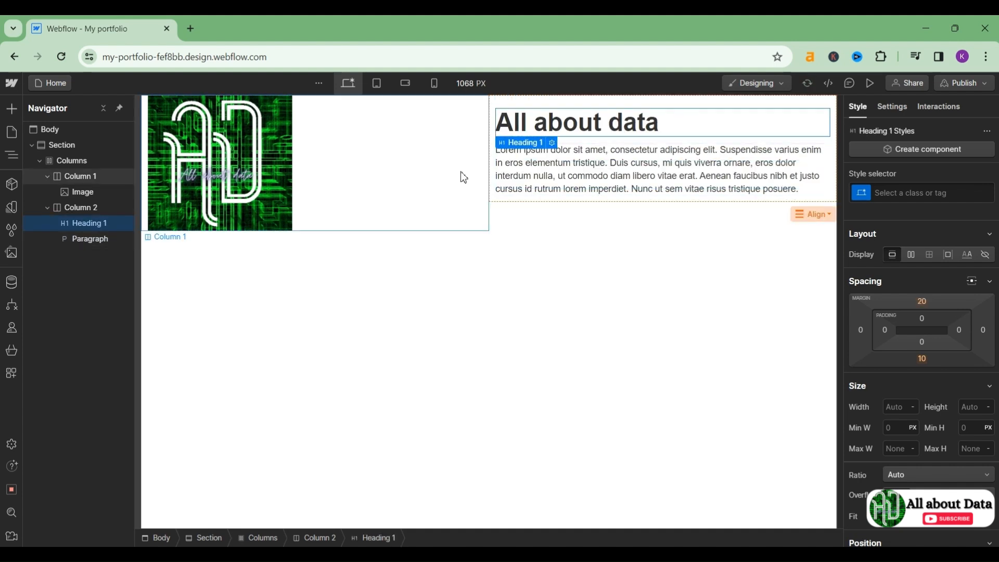
drag(588, 156, 581, 108)
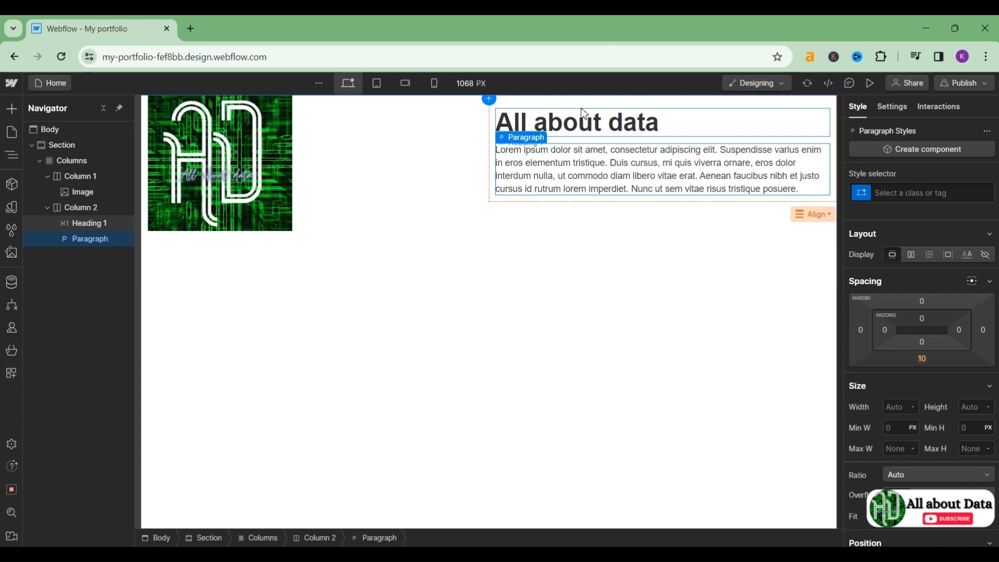
click(571, 262)
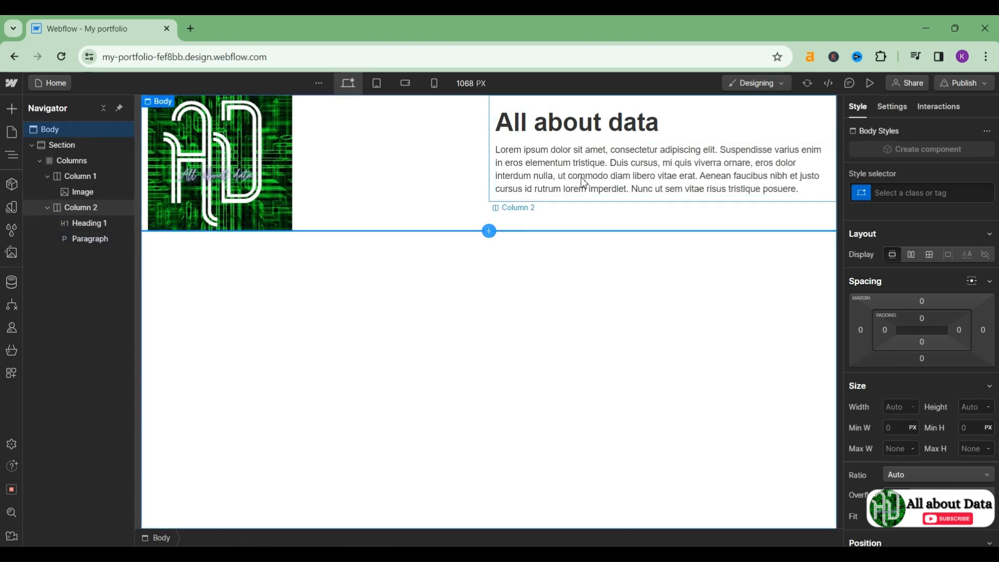
click(553, 206)
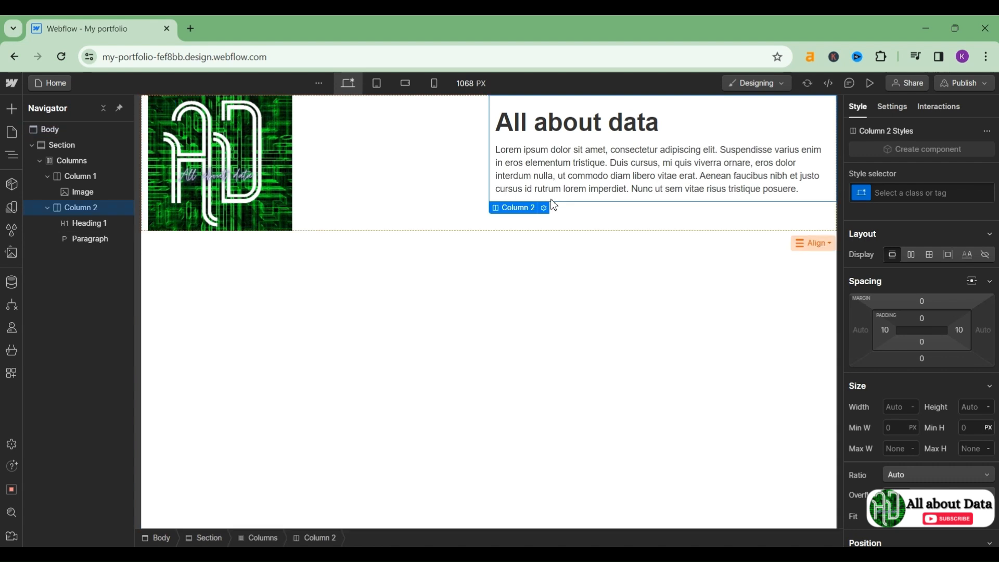
Step: Insert a 'Button Text' button into Column 2 beneath the paragraph
click(11, 109)
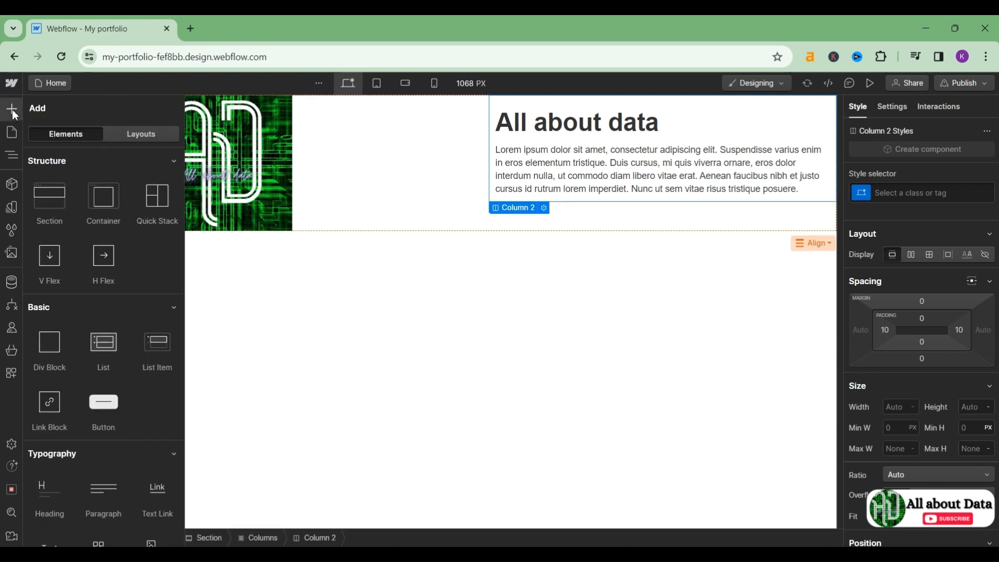
click(104, 411)
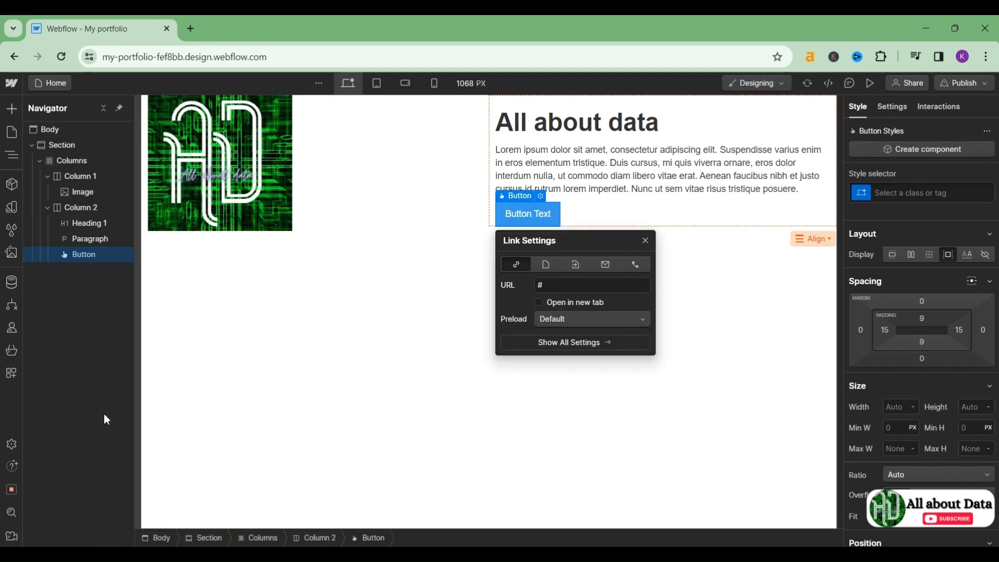
click(742, 336)
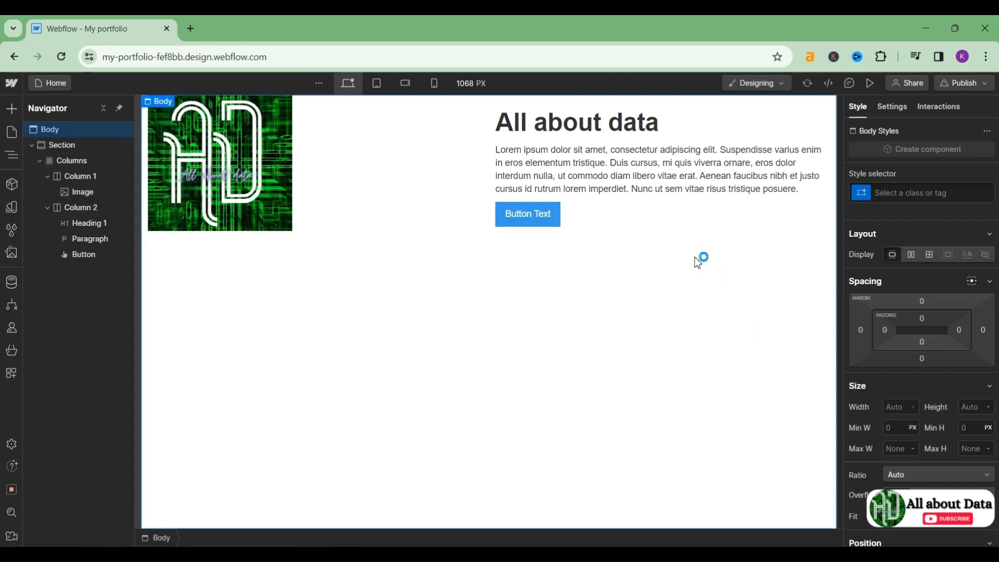
click(450, 165)
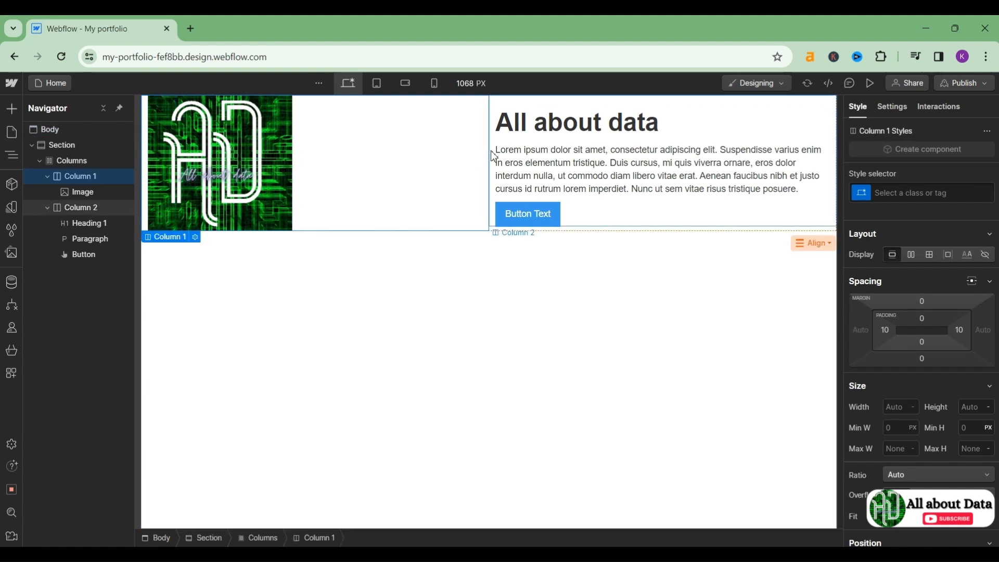
click(627, 133)
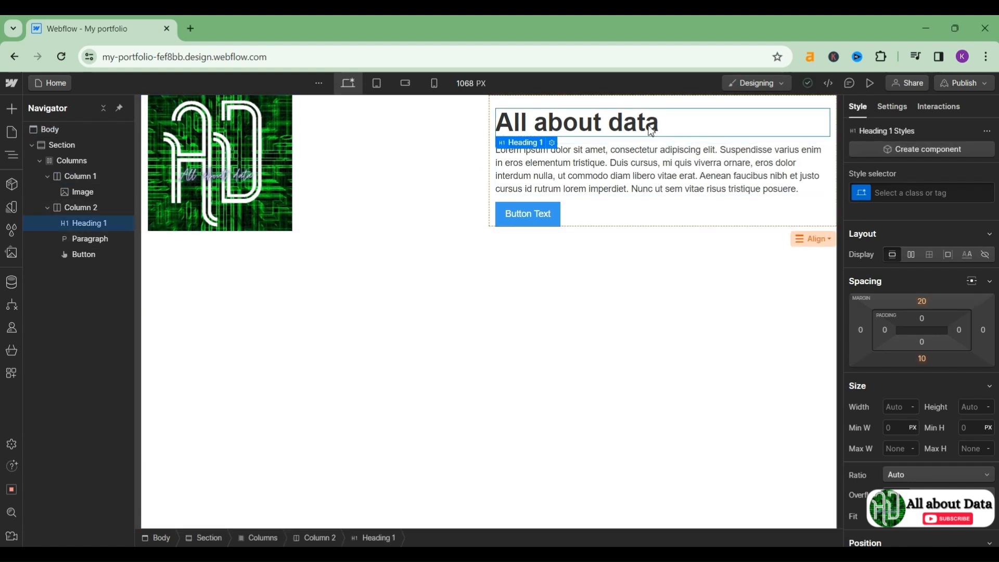
click(912, 186)
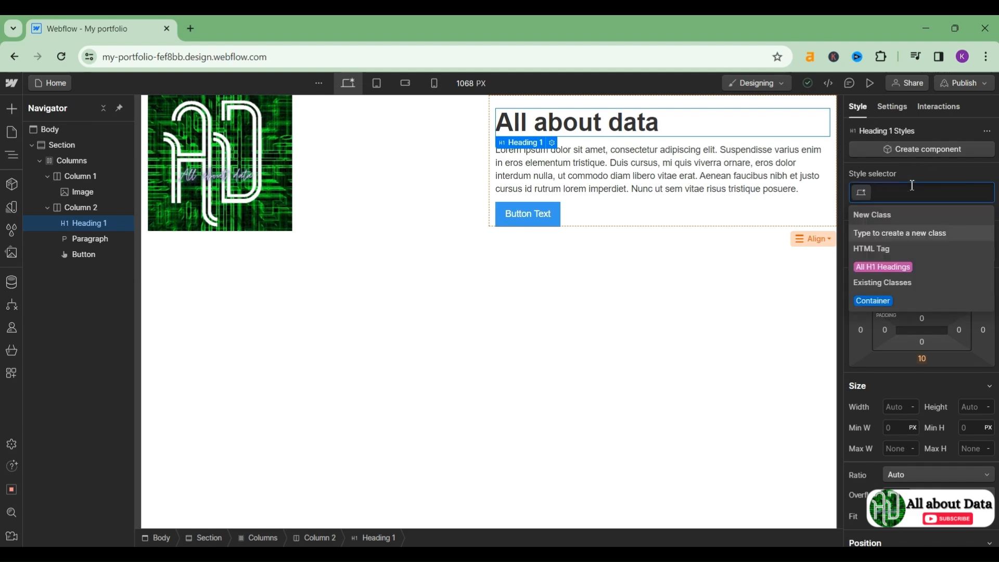
text(Main Heading)
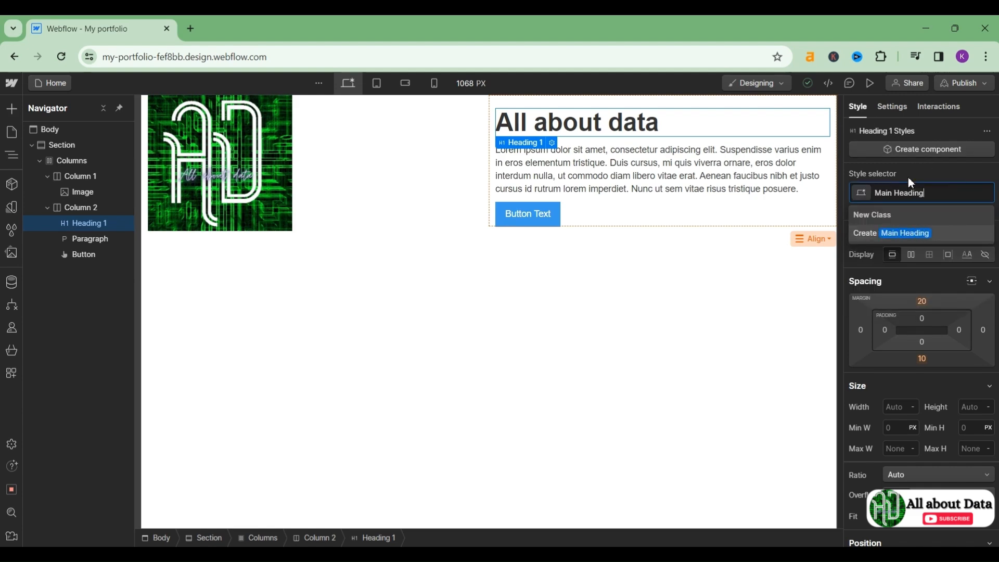
click(916, 238)
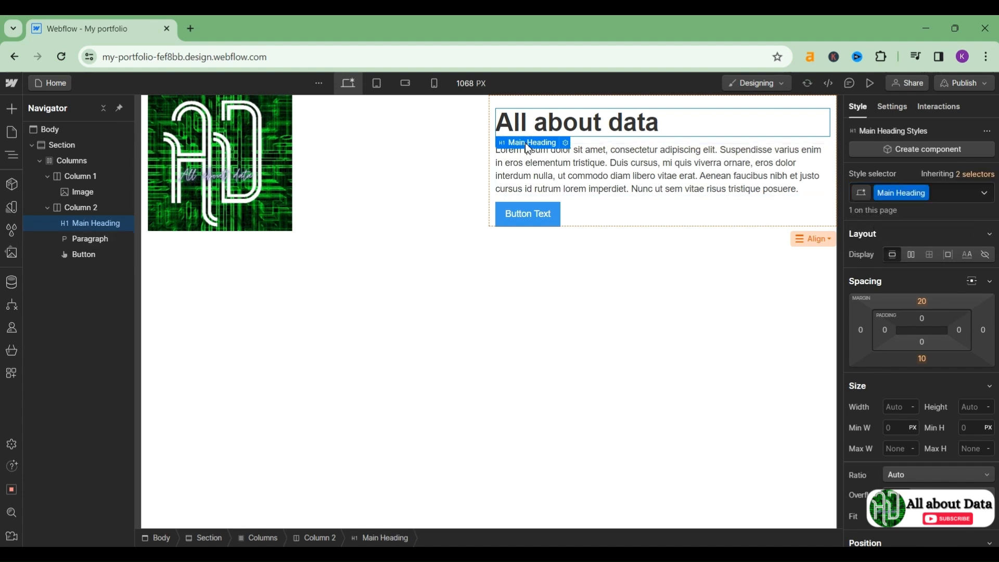
Step: Create and apply the class 'About my Channel' to the paragraph
click(665, 195)
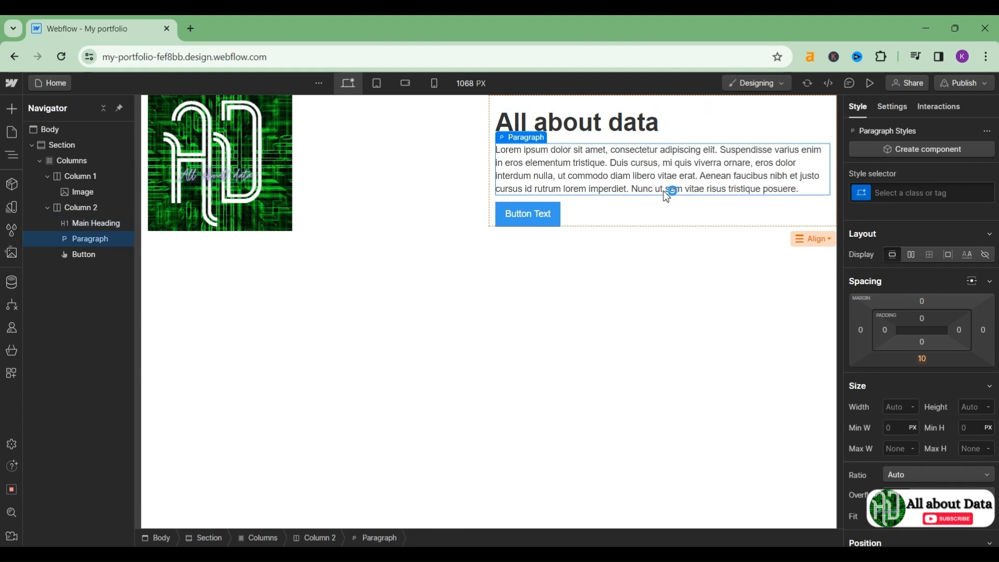
click(903, 189)
text(Ab)
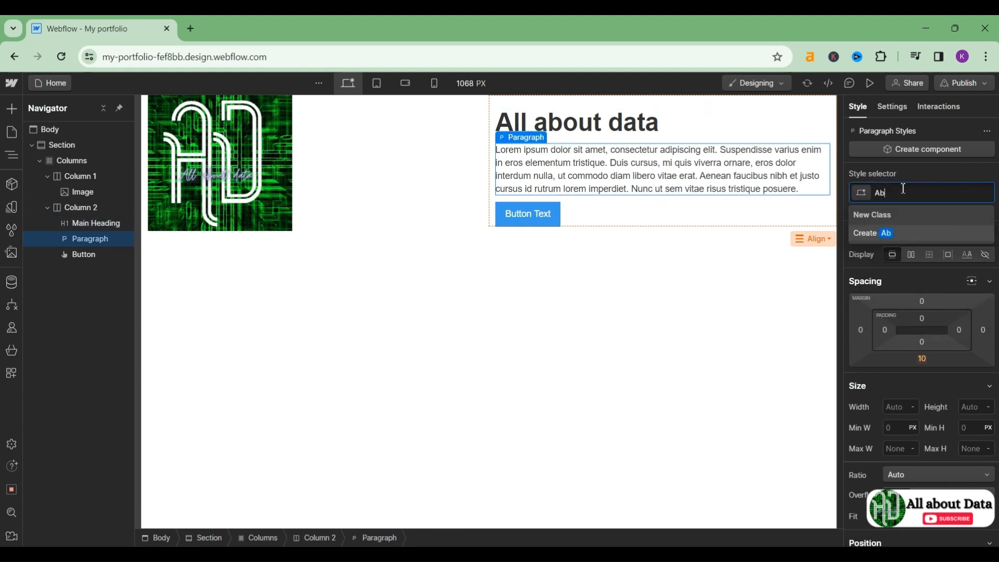
text(out my Channel)
click(904, 235)
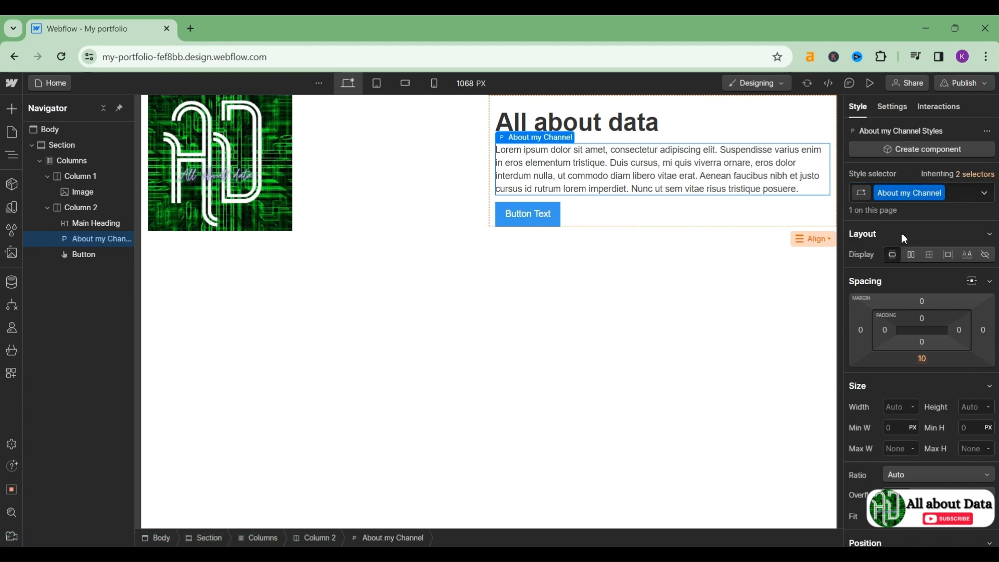
Step: Create and apply the class 'Contact Info' to the button
click(544, 211)
click(900, 194)
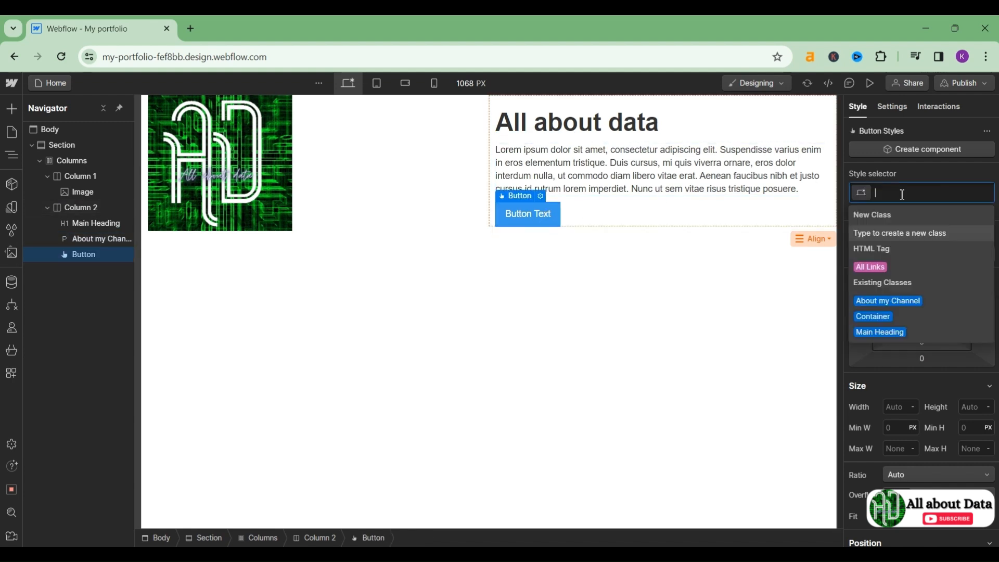
text(Conte)
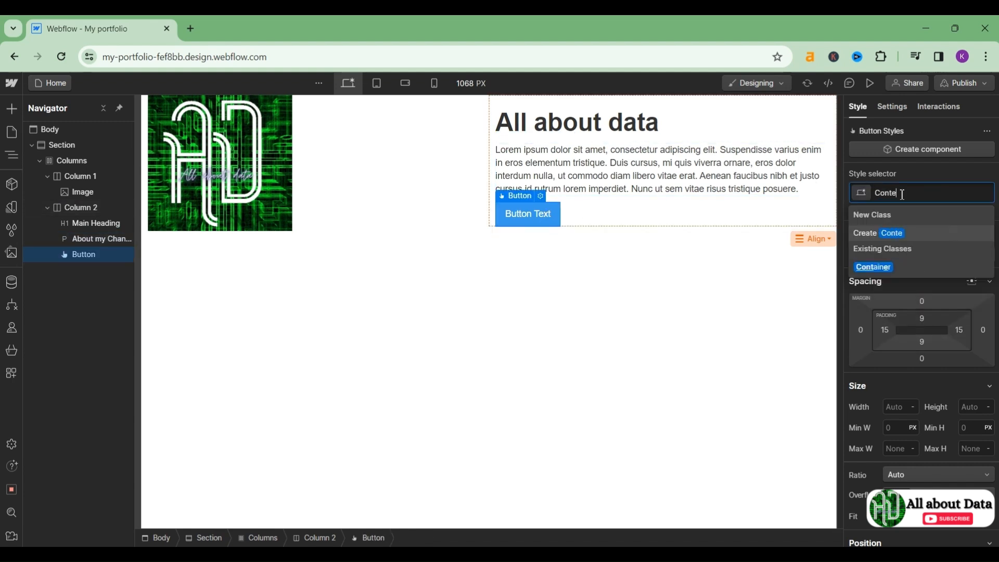
text(ct Info)
click(897, 197)
key(BackSpace)
text(a)
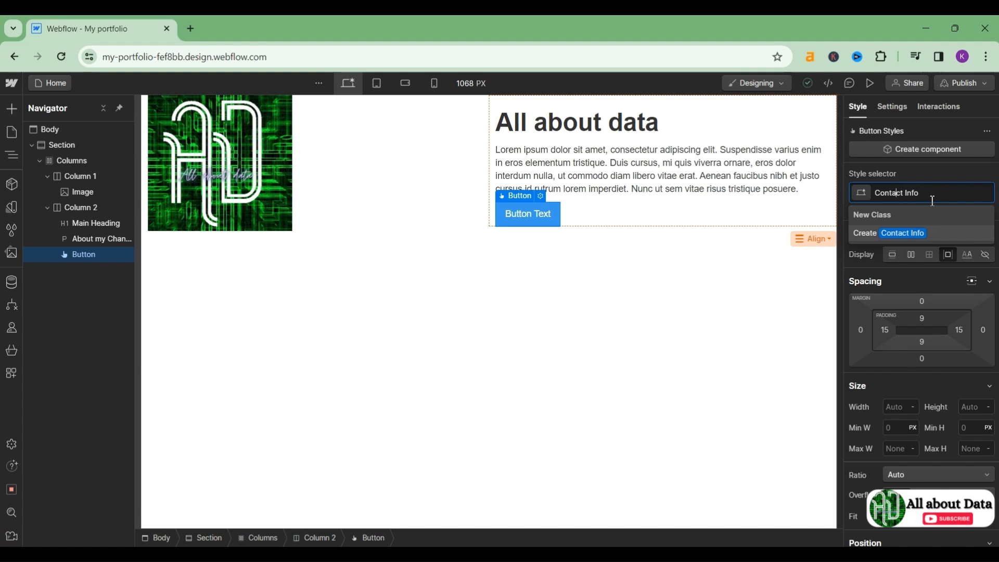
click(895, 233)
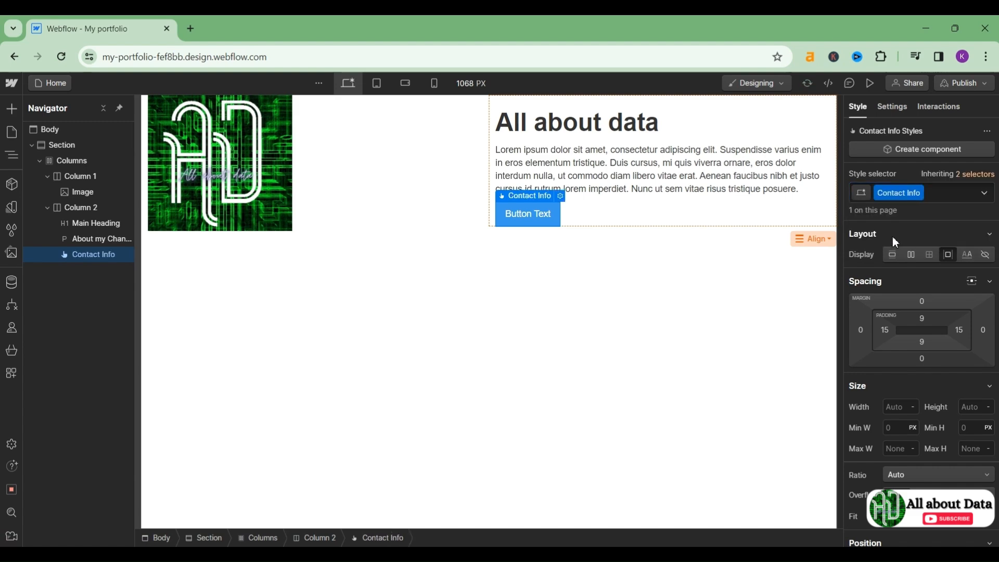
click(680, 263)
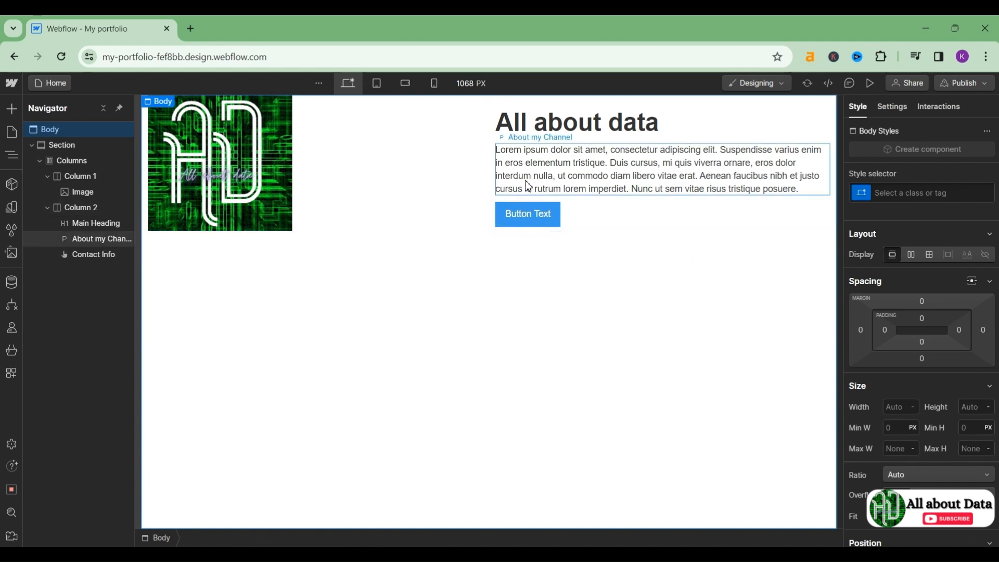
Step: Rename the All about data heading's class from Main Heading to 'Channel Name'
click(537, 133)
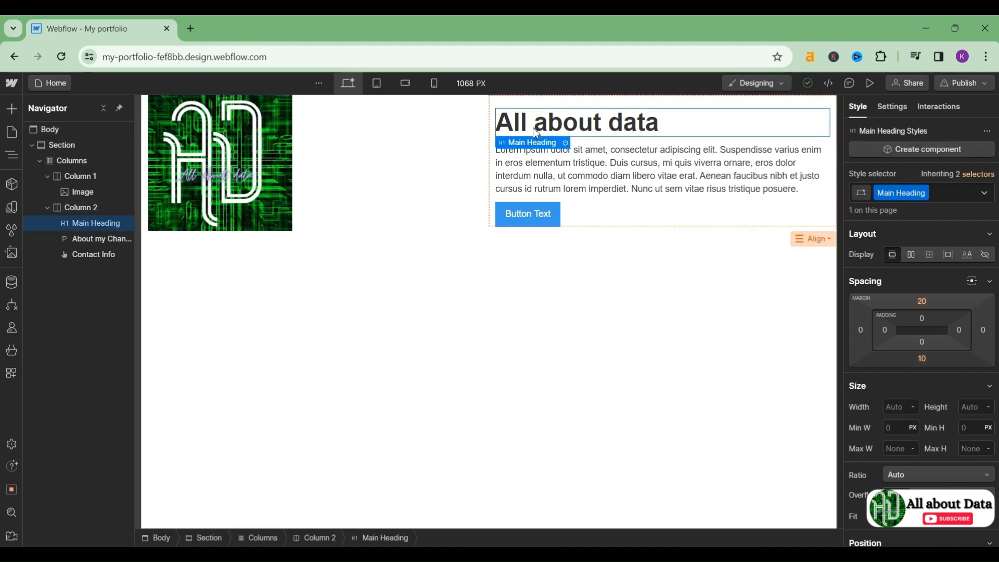
click(925, 193)
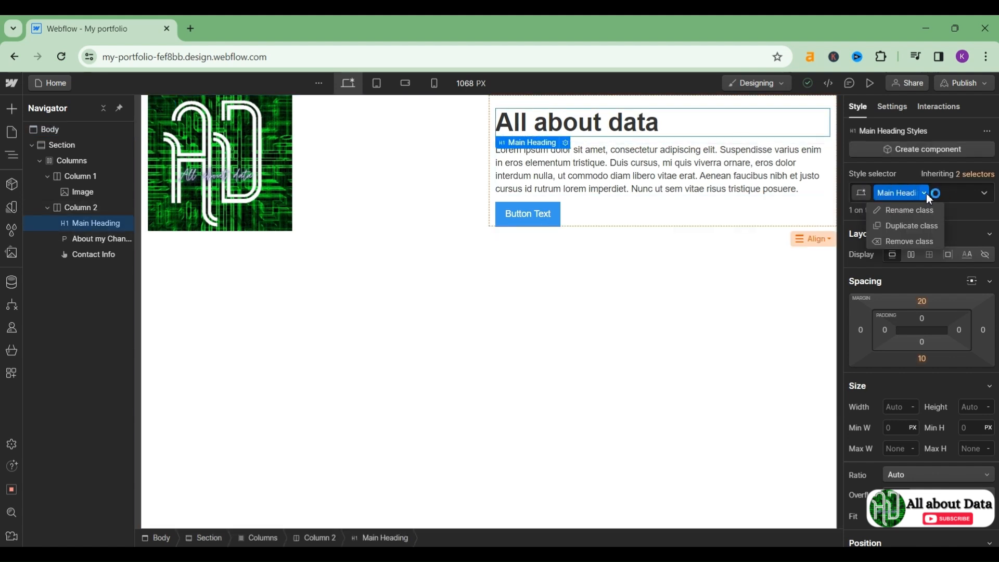
click(901, 209)
key(BackSpace)
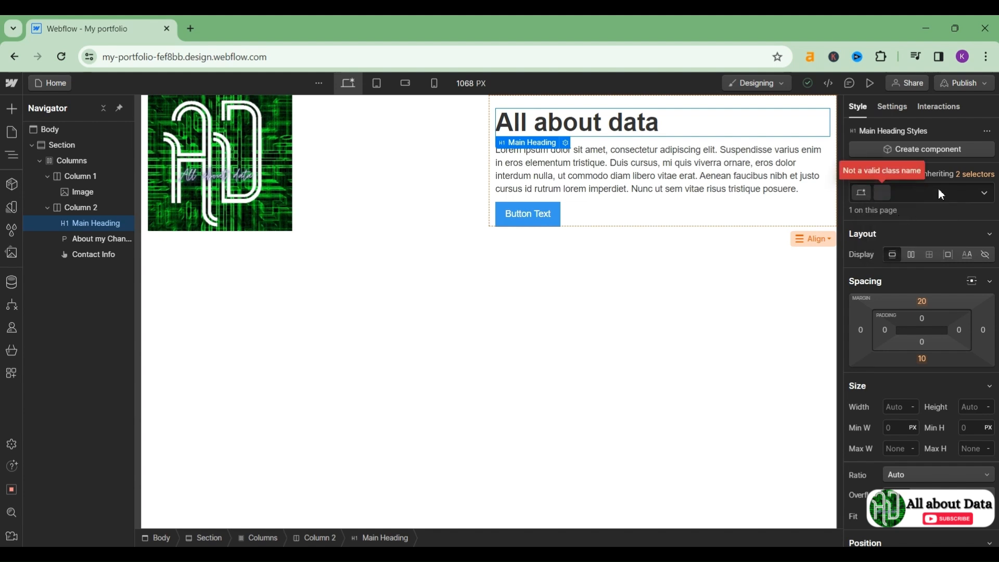
text(Channel)
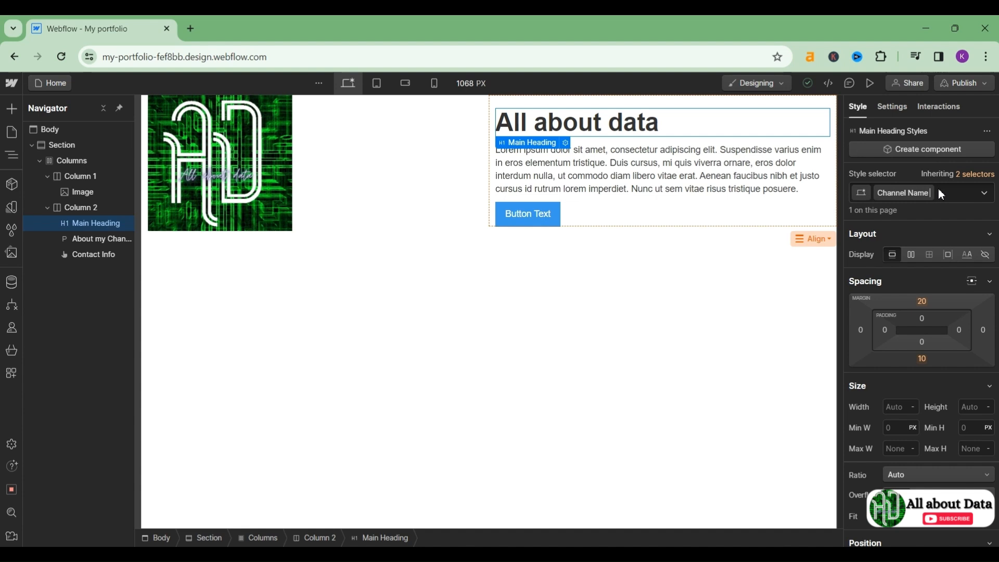
text( Name)
key(Return)
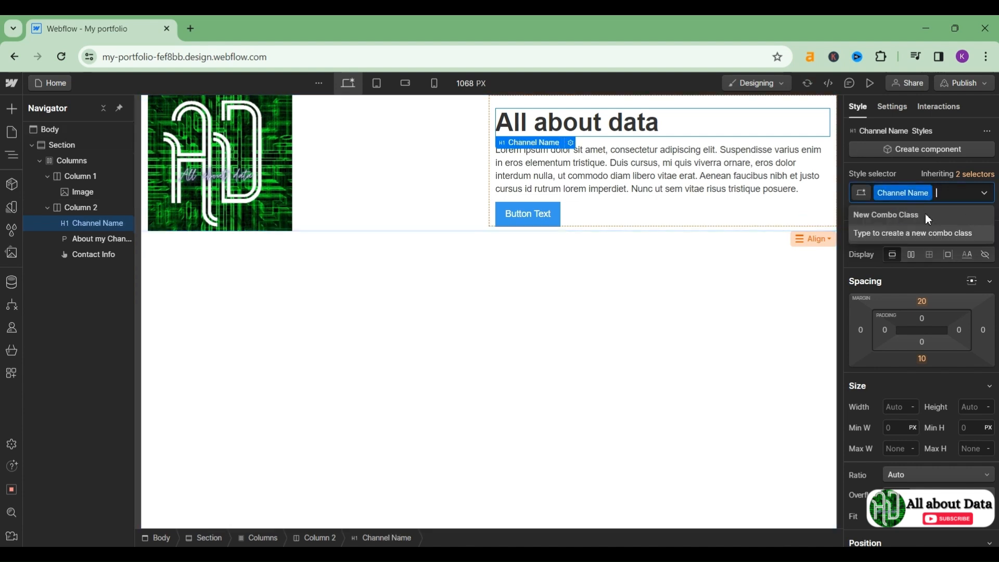
click(810, 282)
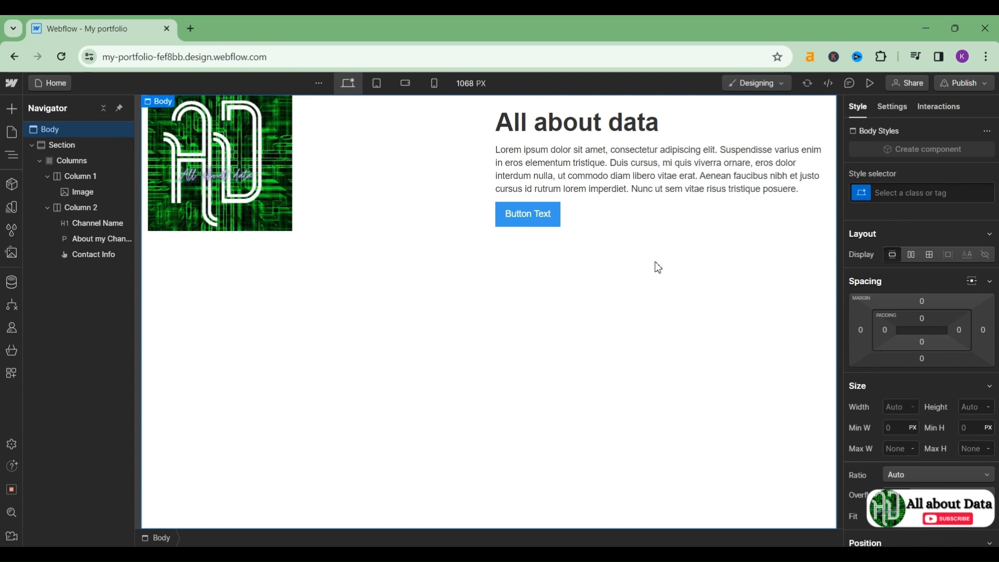
Step: Give the Channel Name heading 20 px of left padding
click(668, 136)
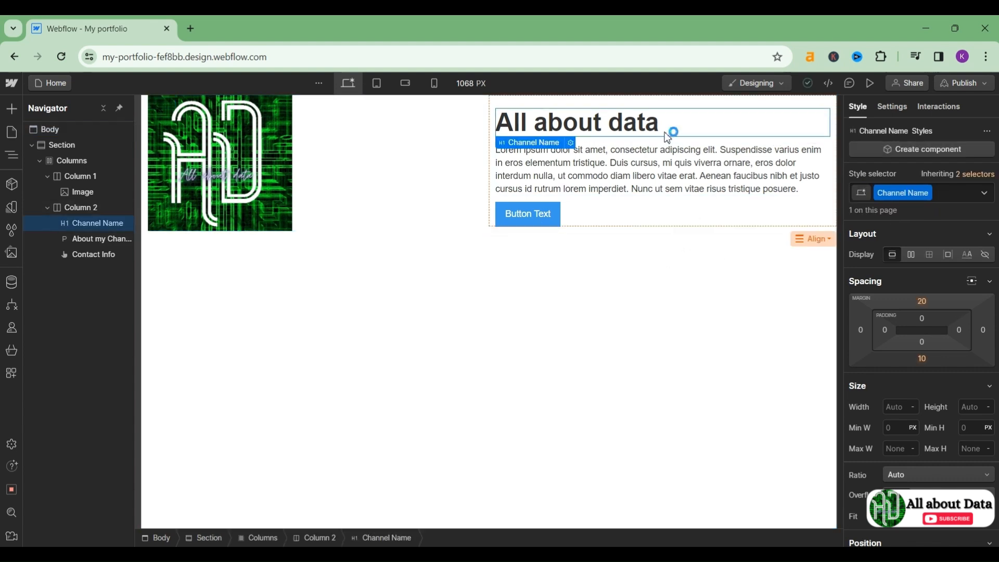
click(884, 331)
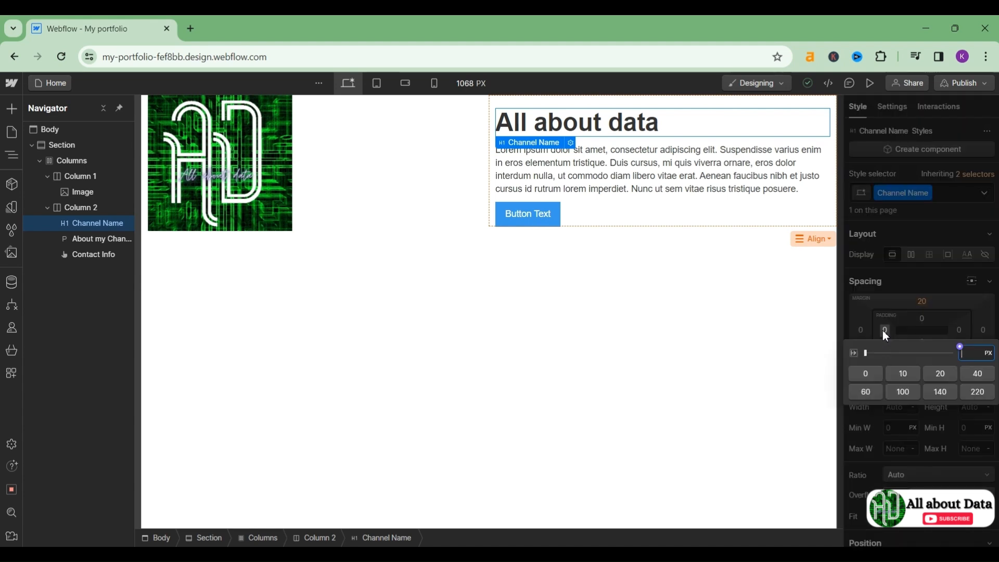
click(942, 375)
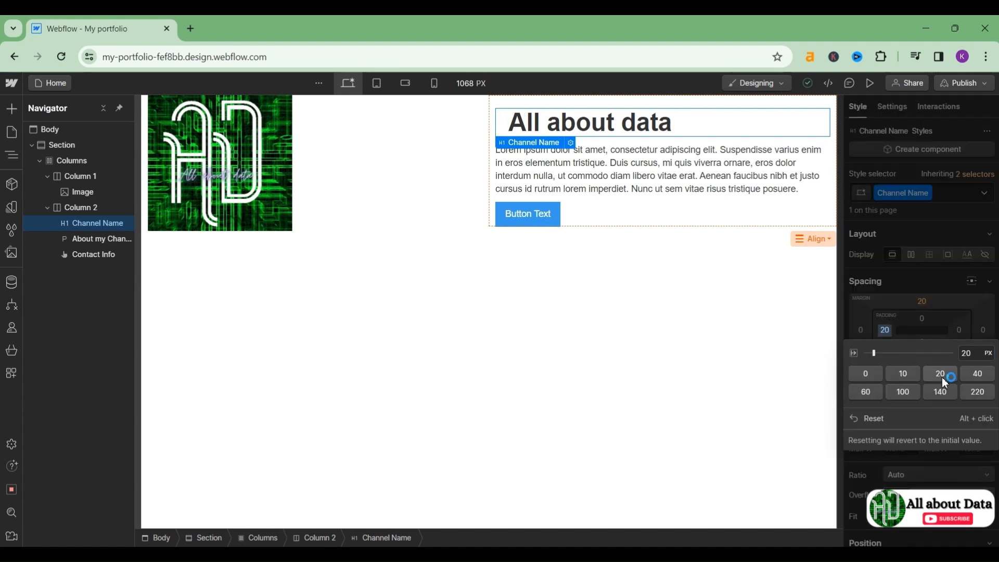
Step: Drag the Columns layout divider from 6|6 to 3|9, narrowing the logo column
click(718, 346)
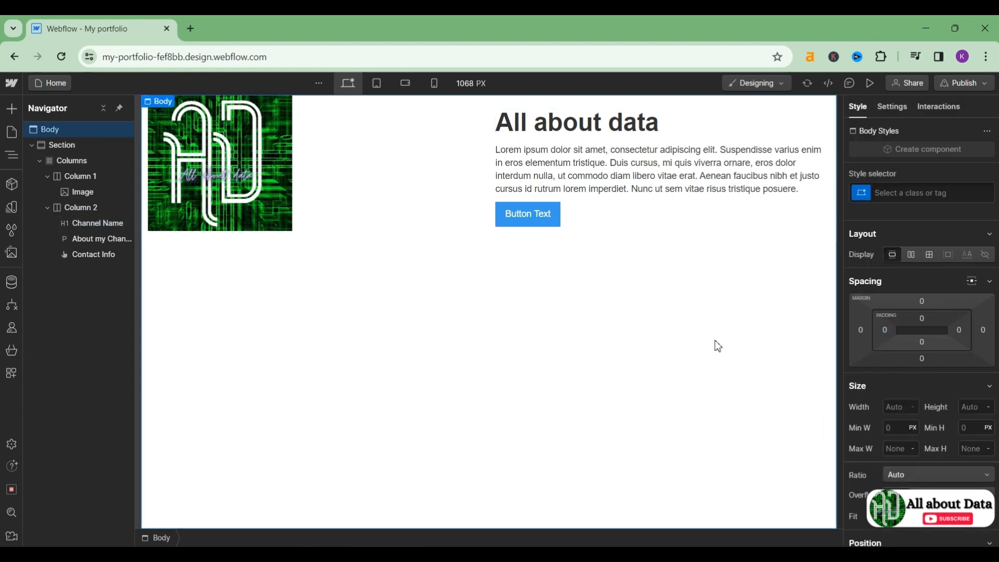
click(489, 156)
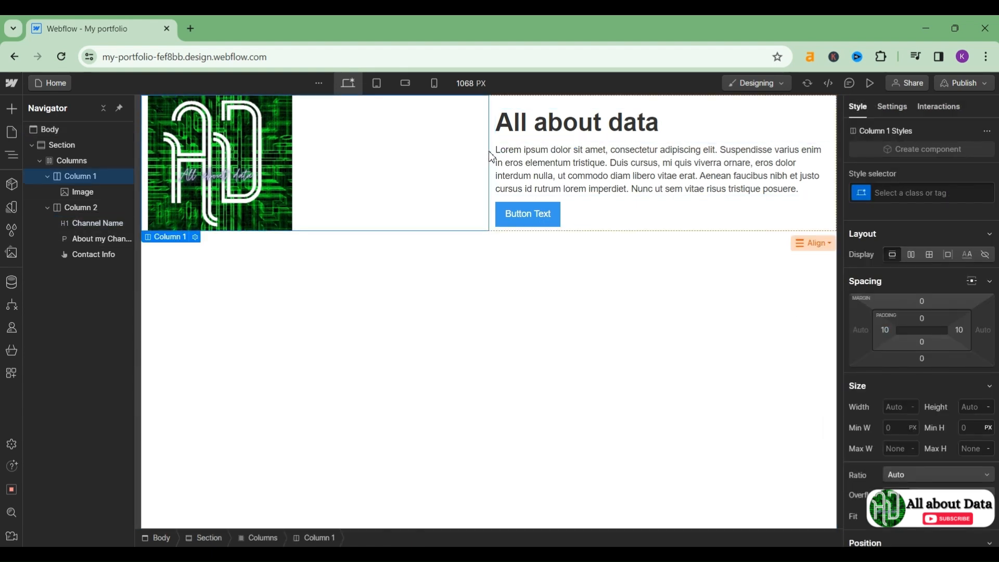
click(195, 237)
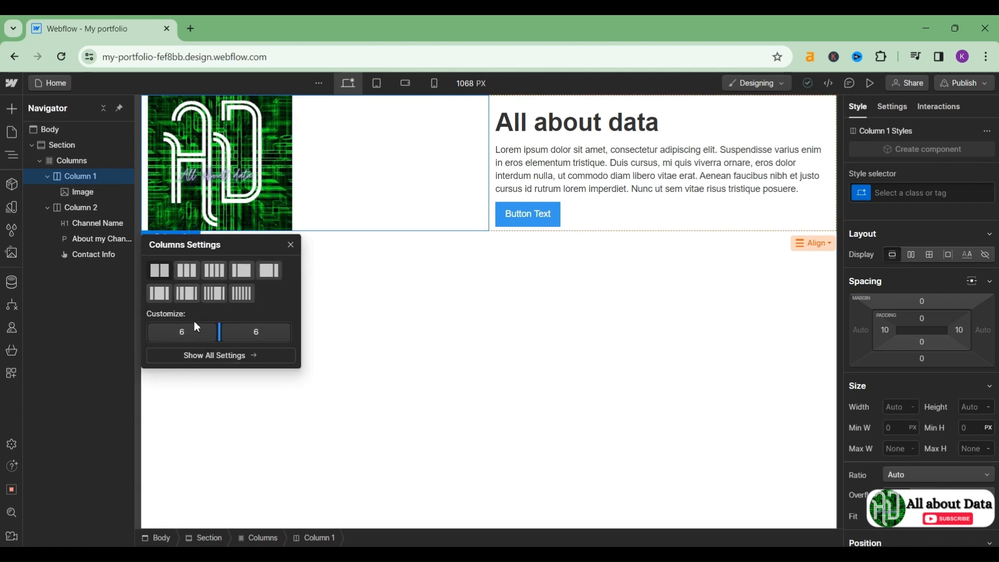
mouse_move(219, 331)
mouse_down()
mouse_move(179, 332)
mouse_move(219, 333)
mouse_up()
click(468, 320)
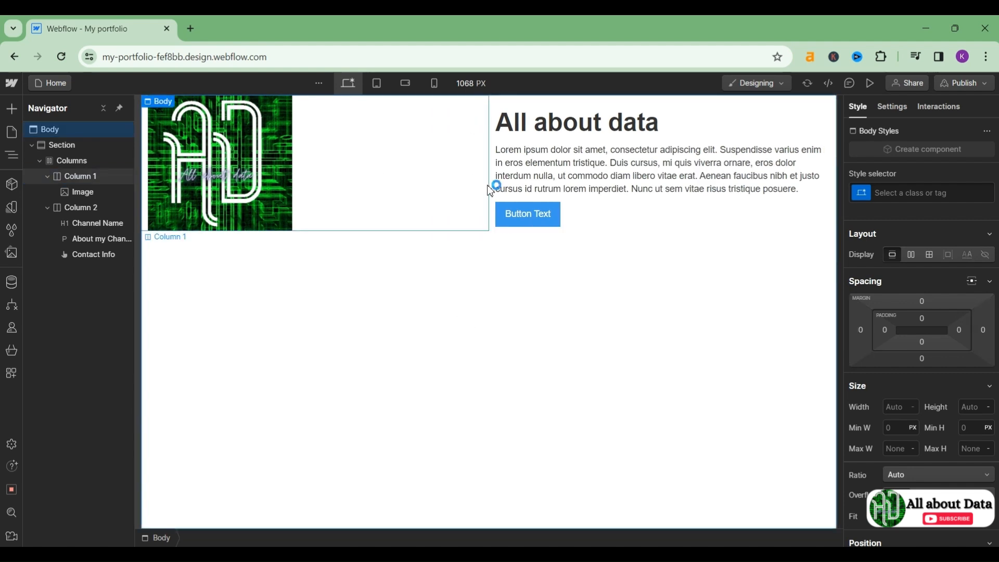
click(490, 191)
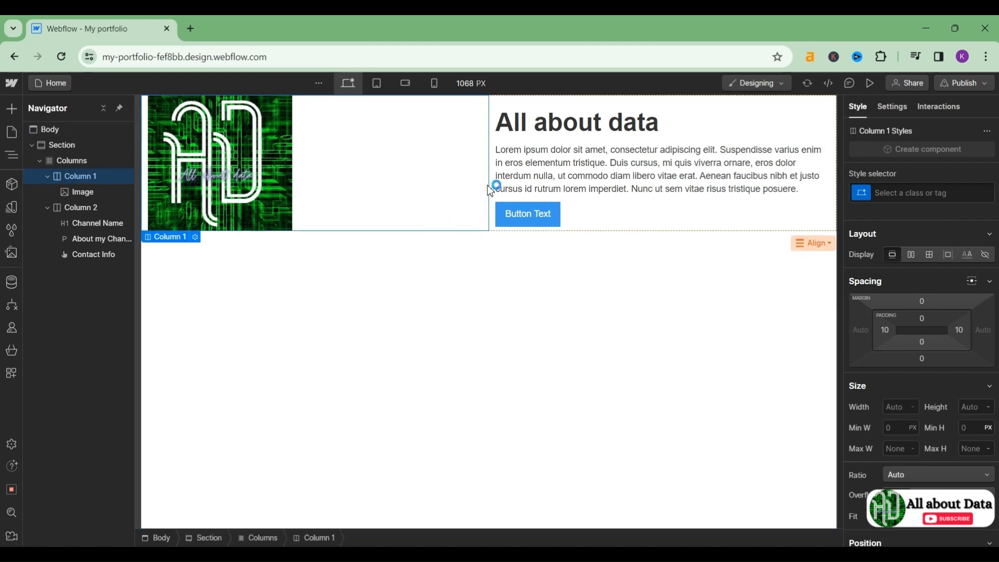
click(195, 238)
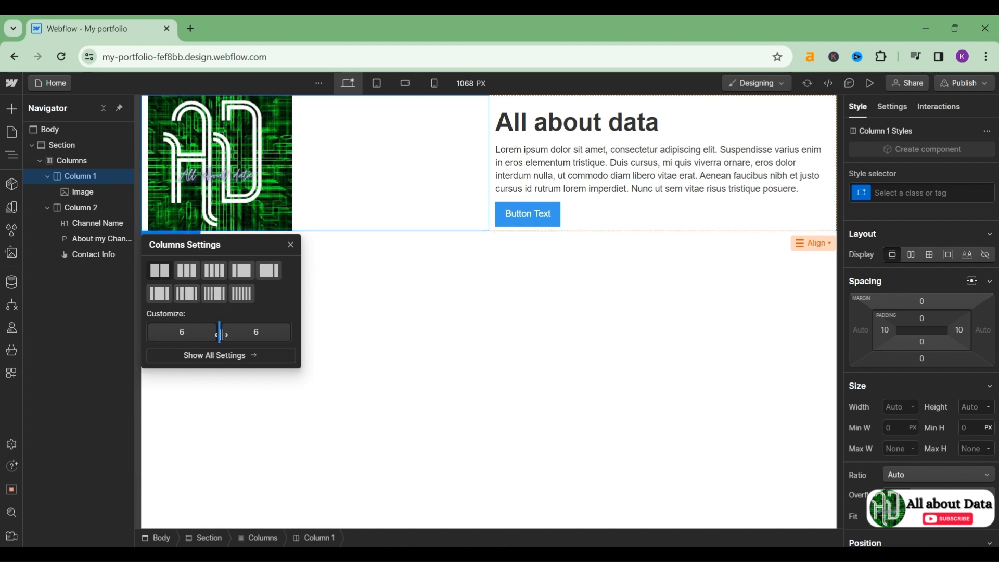
drag(219, 333, 176, 307)
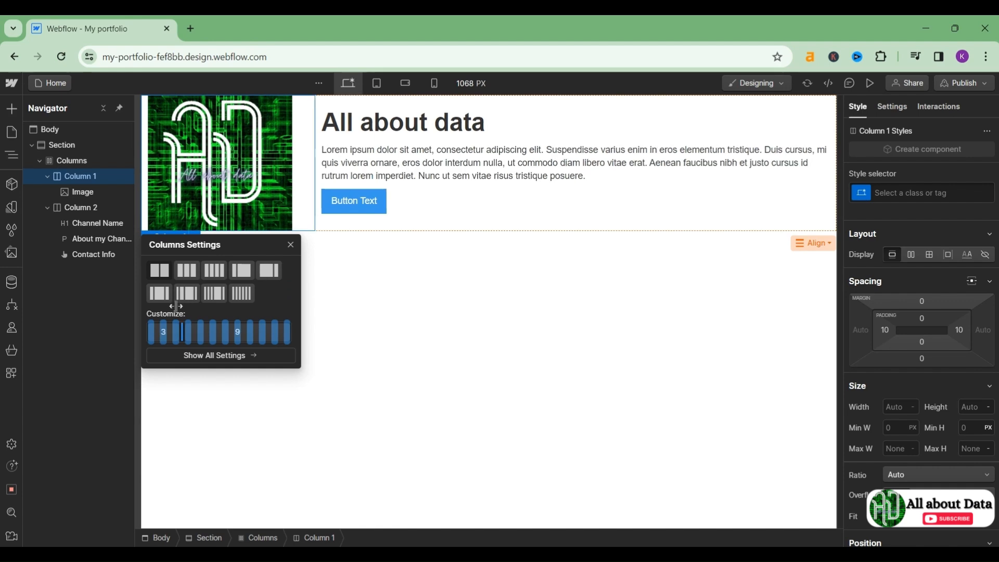
click(404, 281)
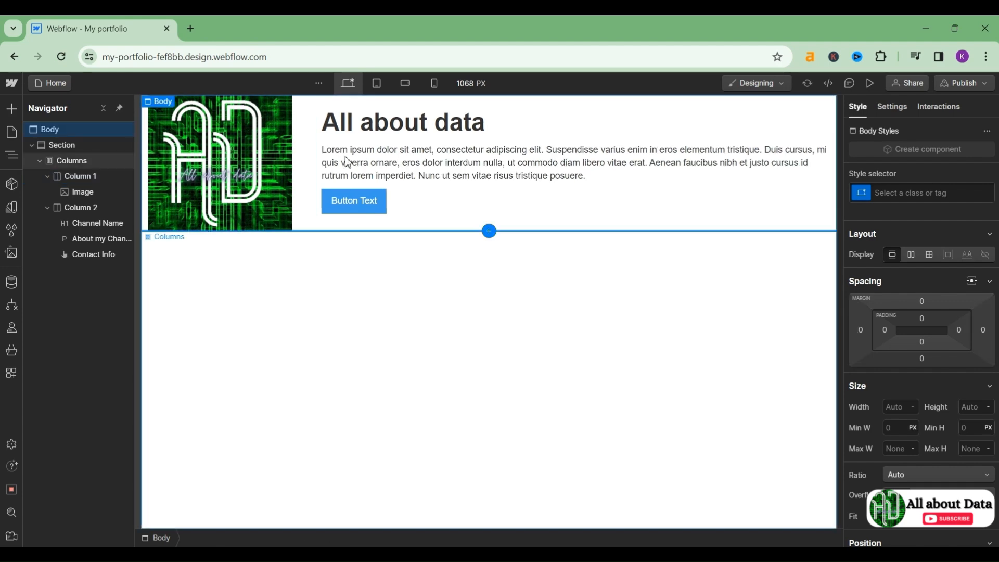
click(425, 203)
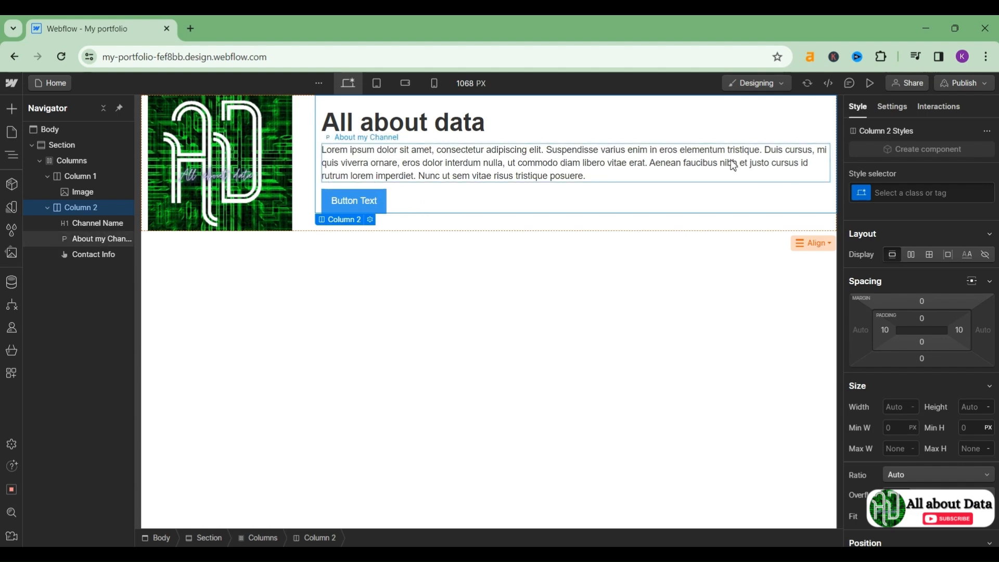
Step: Drag the Channel Name heading's bottom margin slider up to 13 px in Spacing
click(733, 125)
scroll(879, 360, down, 2)
scroll(879, 360, up, 2)
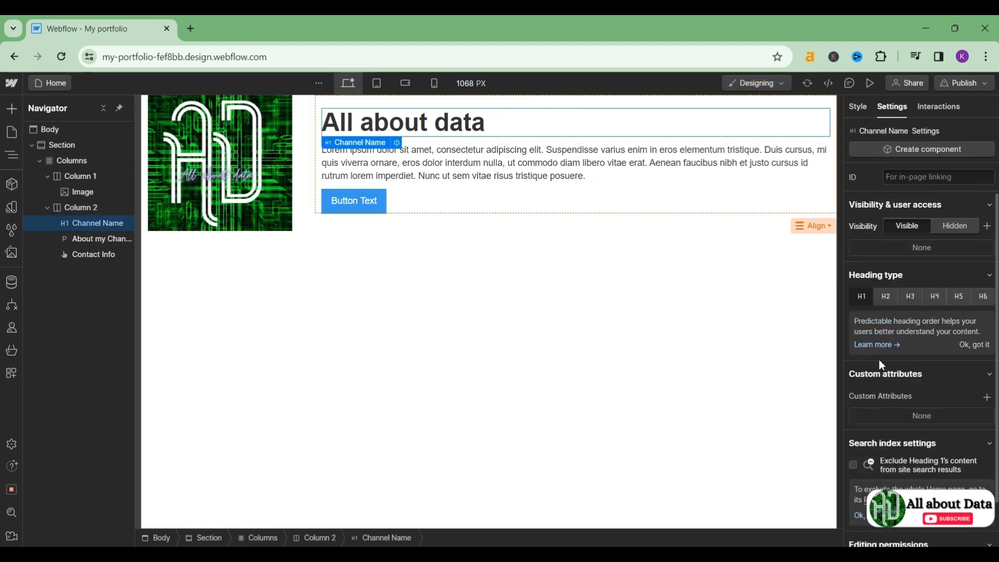
click(859, 108)
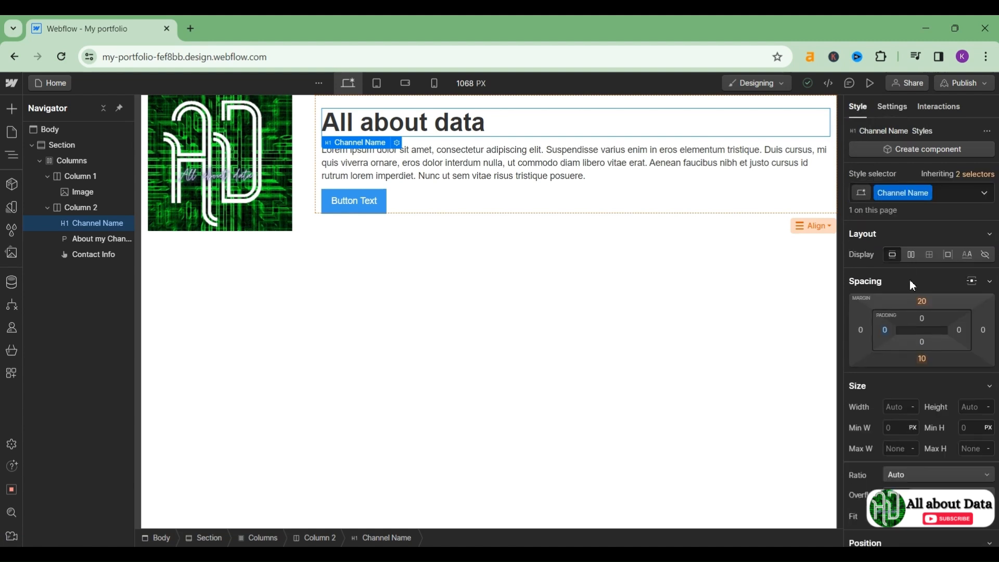
click(924, 357)
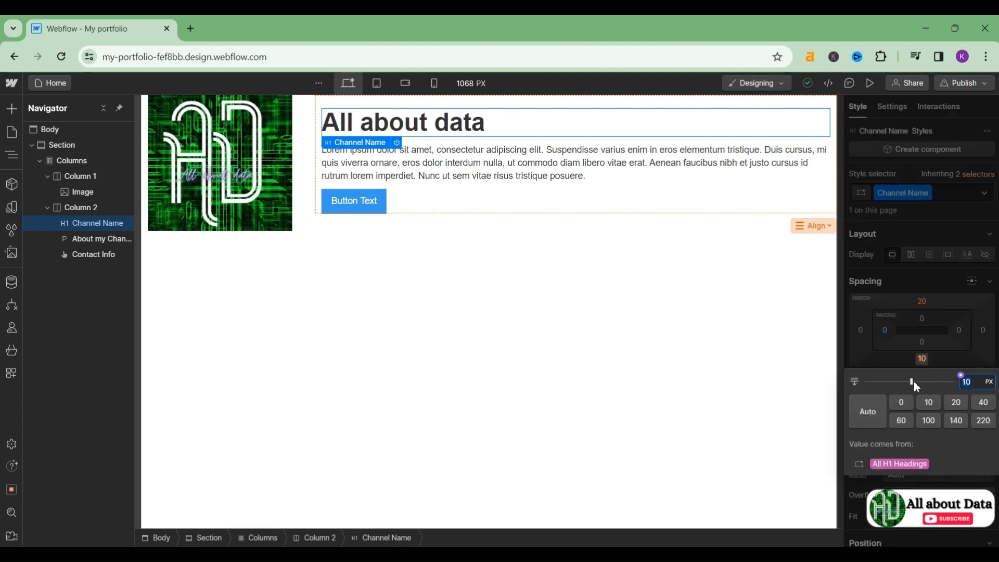
drag(913, 382, 915, 390)
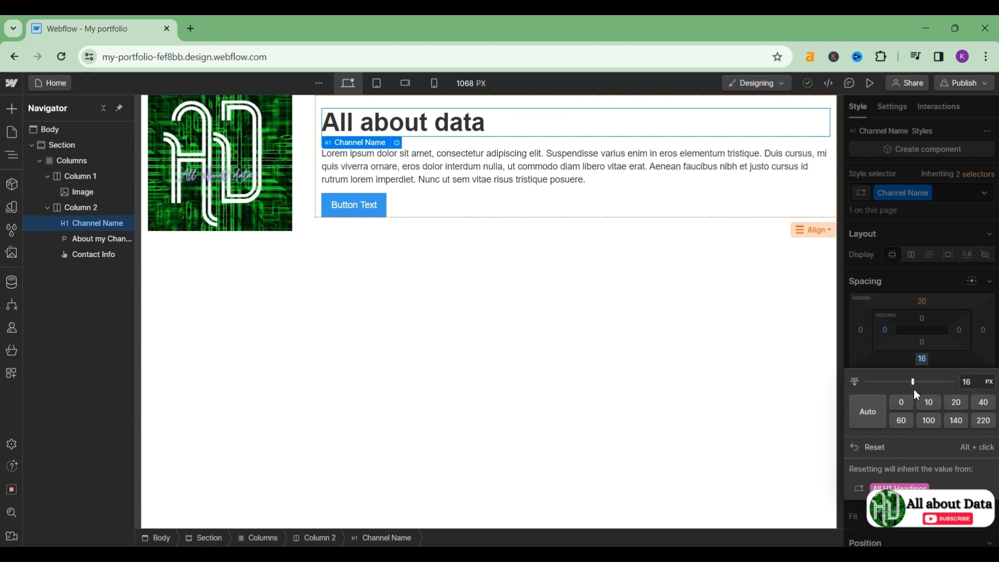
drag(914, 383, 913, 382)
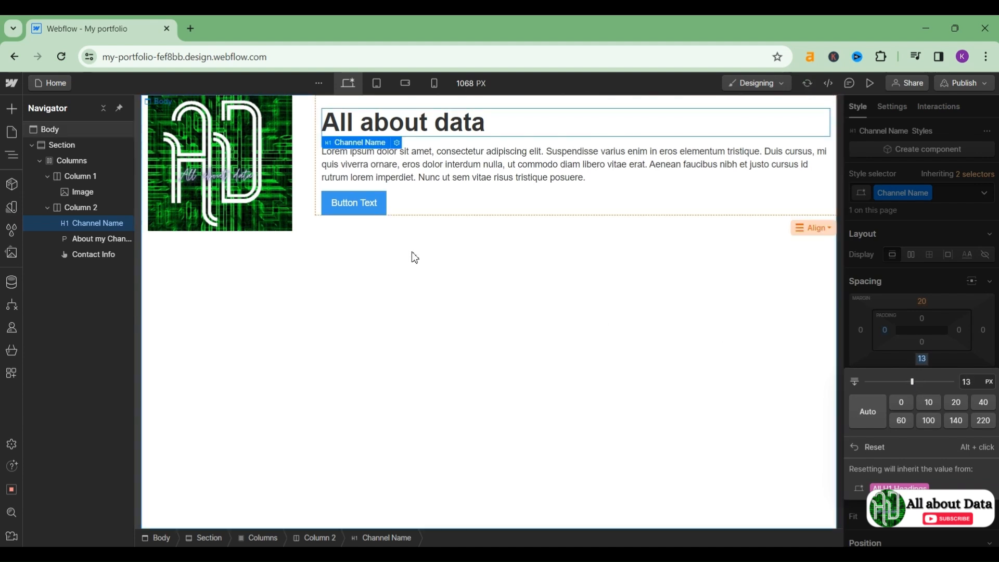
Step: Set the About my Channel paragraph's bottom margin to 38 px
click(423, 168)
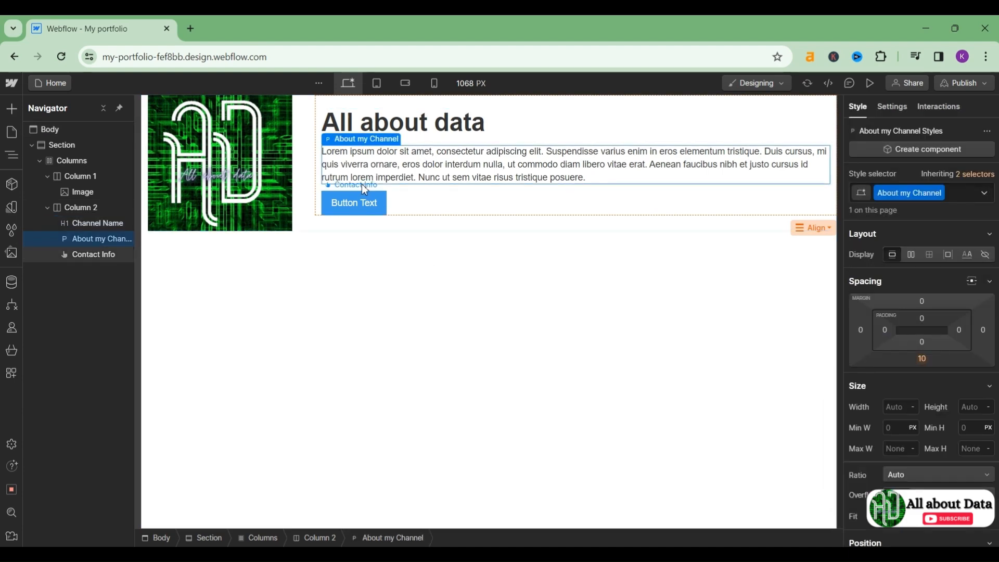
click(924, 364)
drag(914, 383, 919, 384)
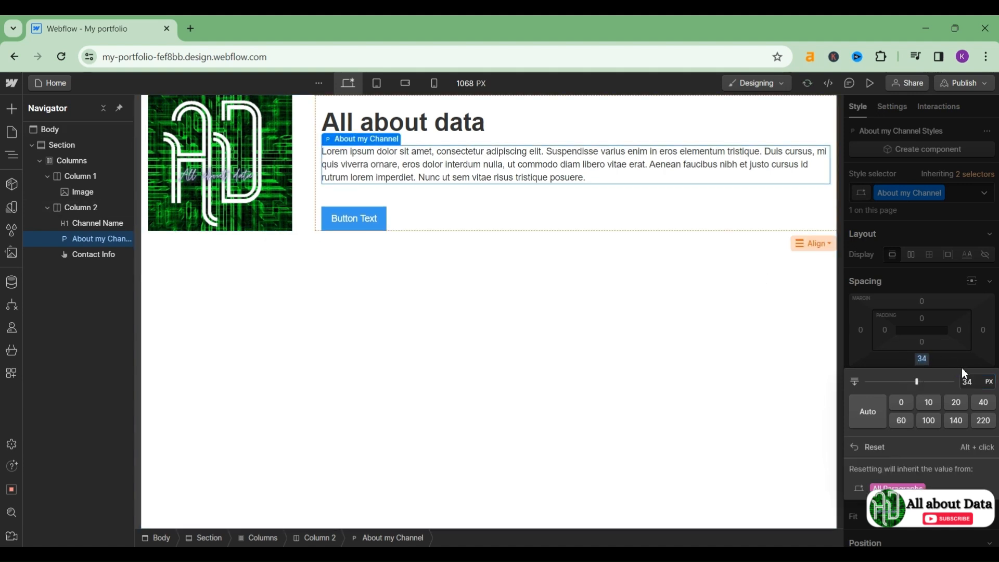
click(718, 394)
click(509, 165)
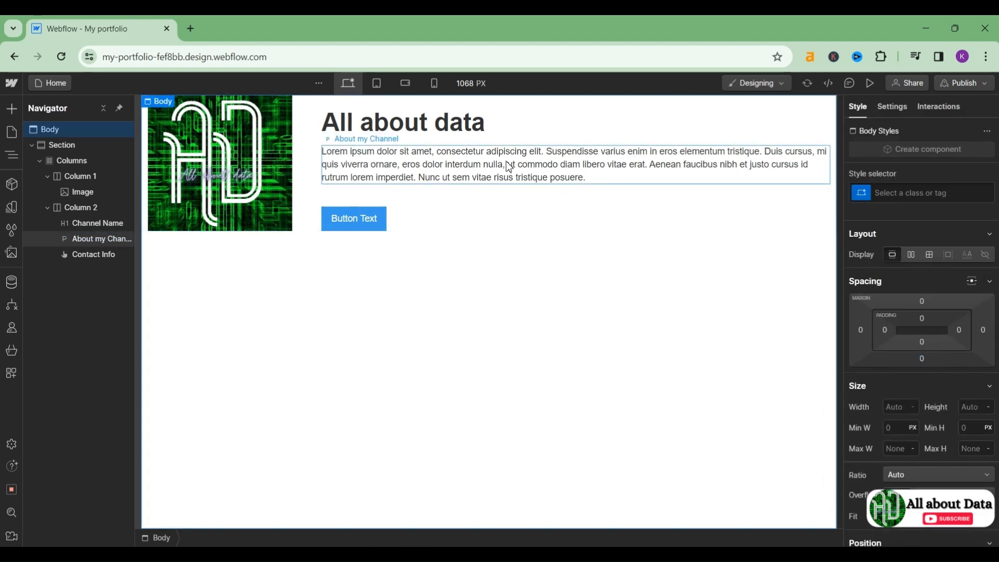
click(922, 359)
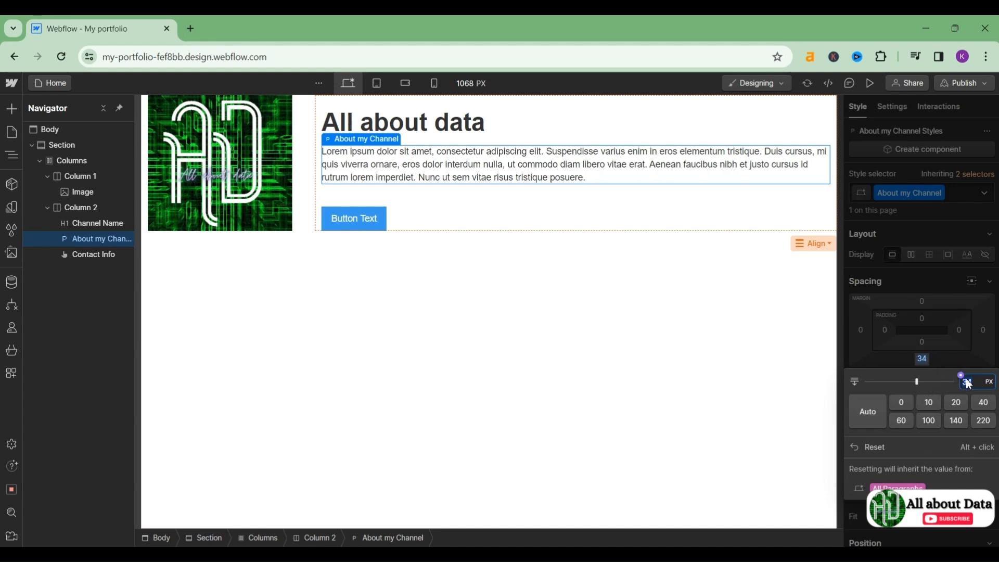
text(38)
key(Return)
click(606, 362)
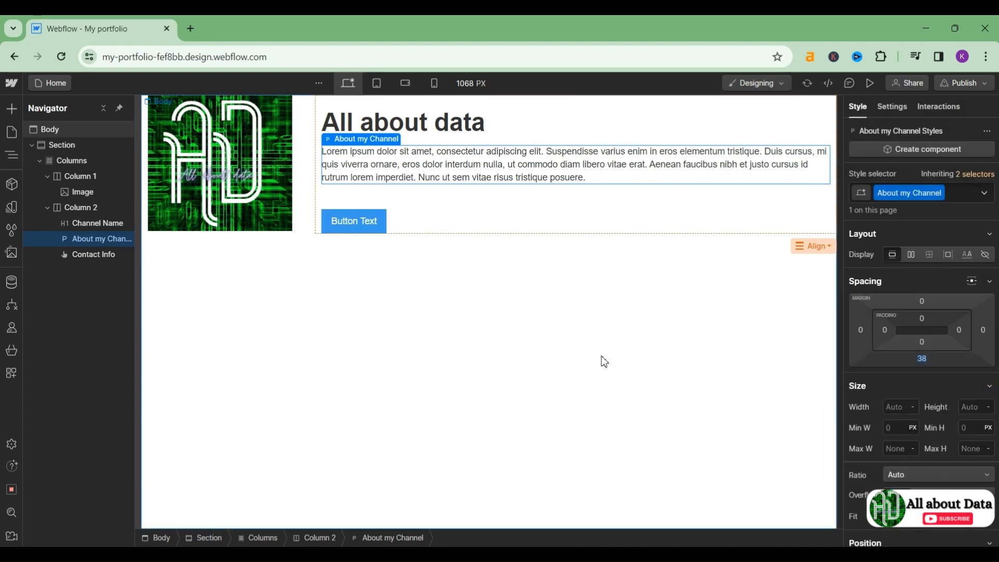
Step: Set the All about data heading's bottom margin to 25 px
click(442, 132)
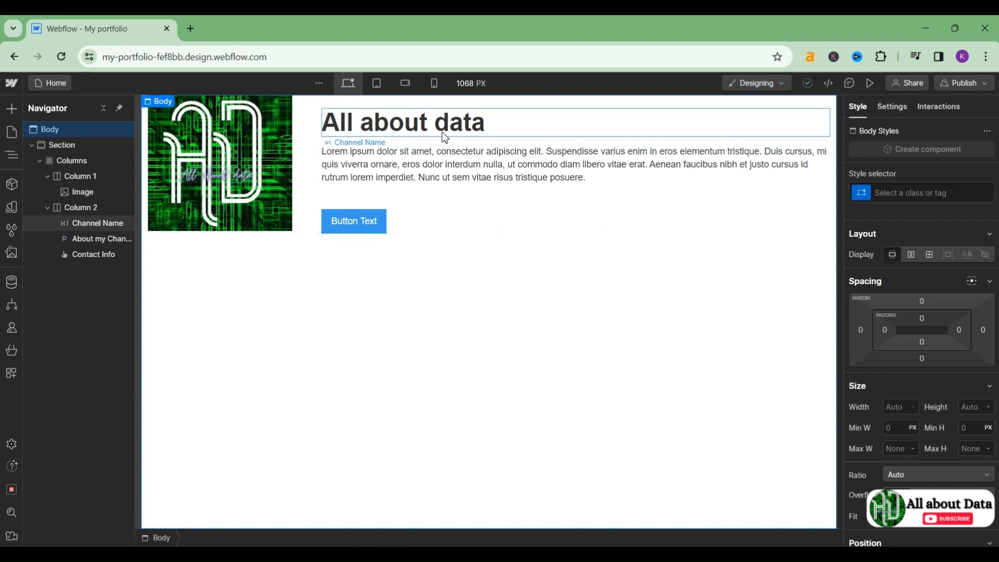
click(922, 359)
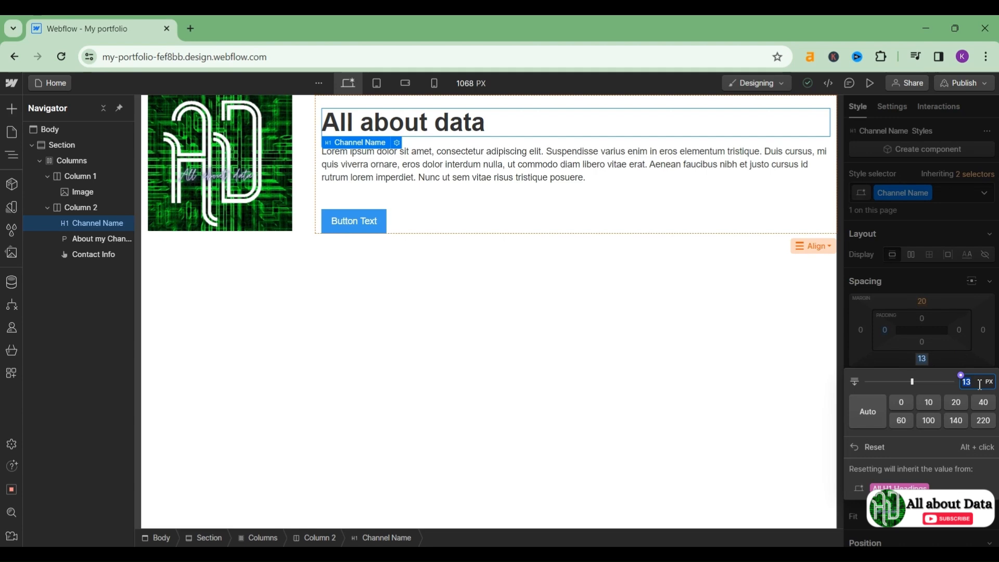
text(25)
key(Return)
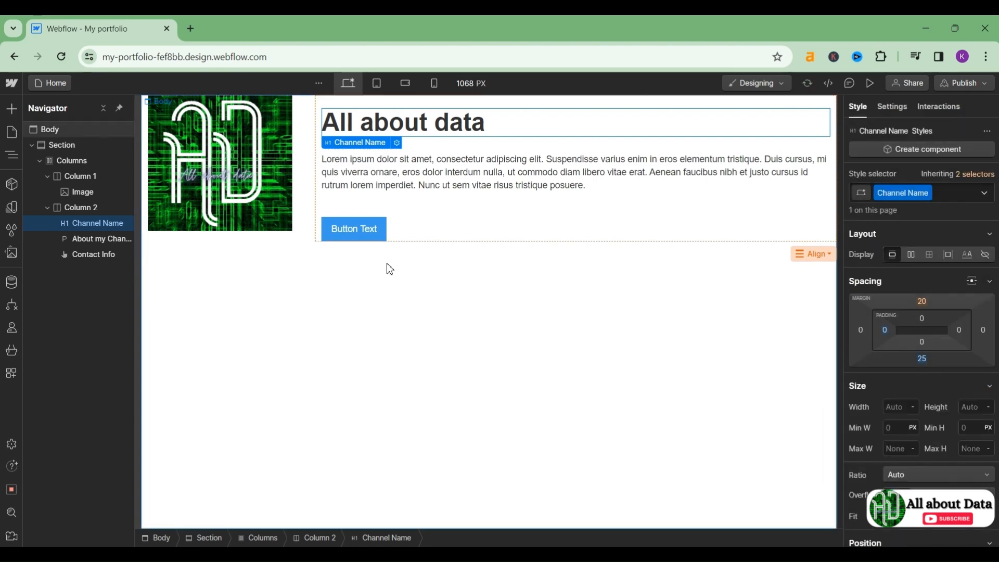
Step: Reduce the paragraph's bottom margin to 33 px, then slide it down to 19 px
click(417, 187)
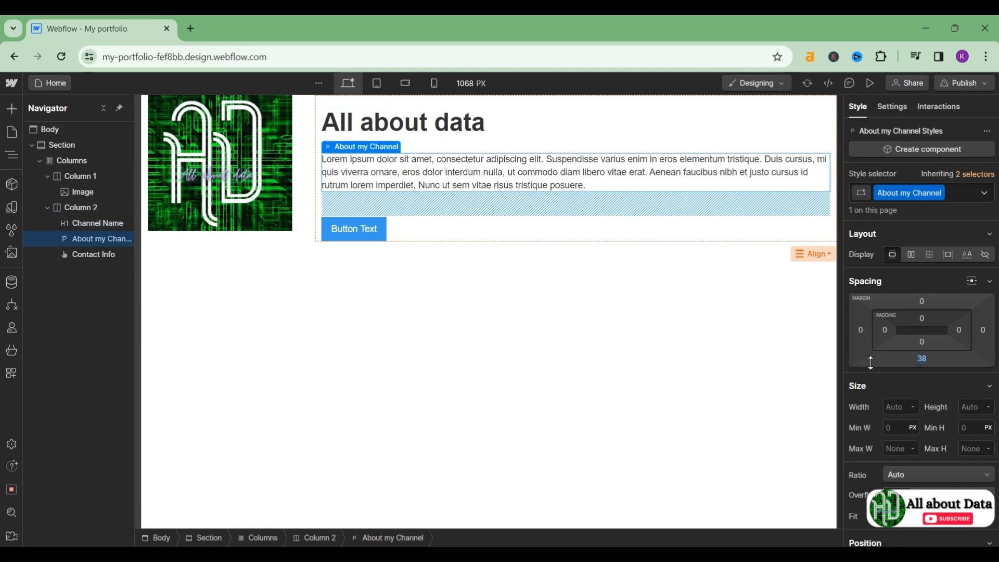
click(921, 360)
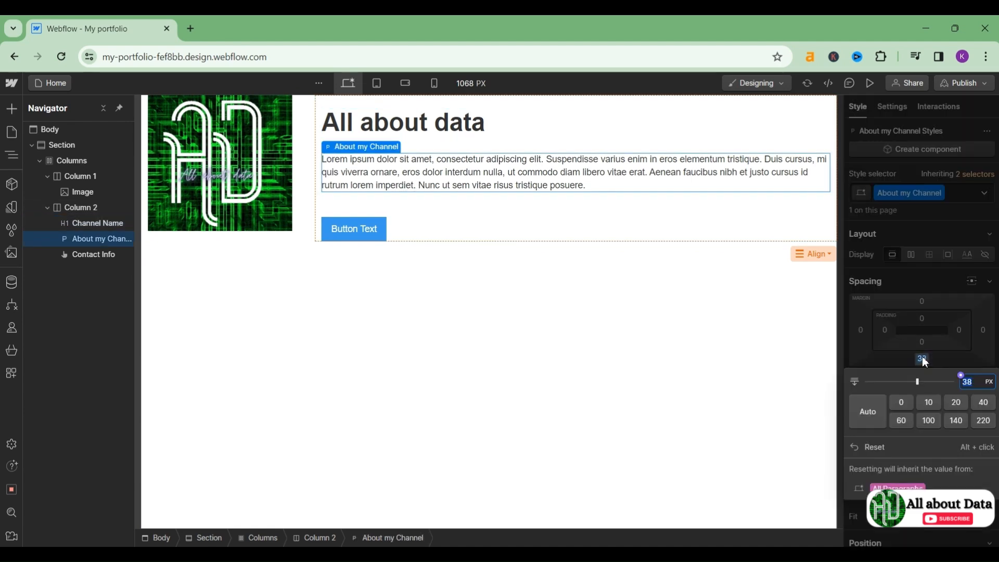
text(33)
key(Return)
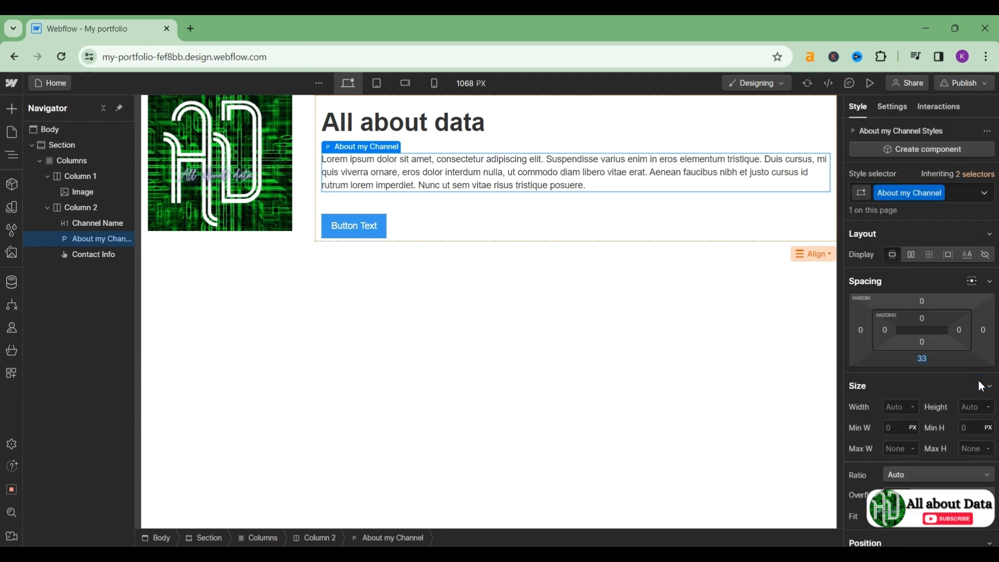
click(922, 360)
drag(918, 382, 916, 383)
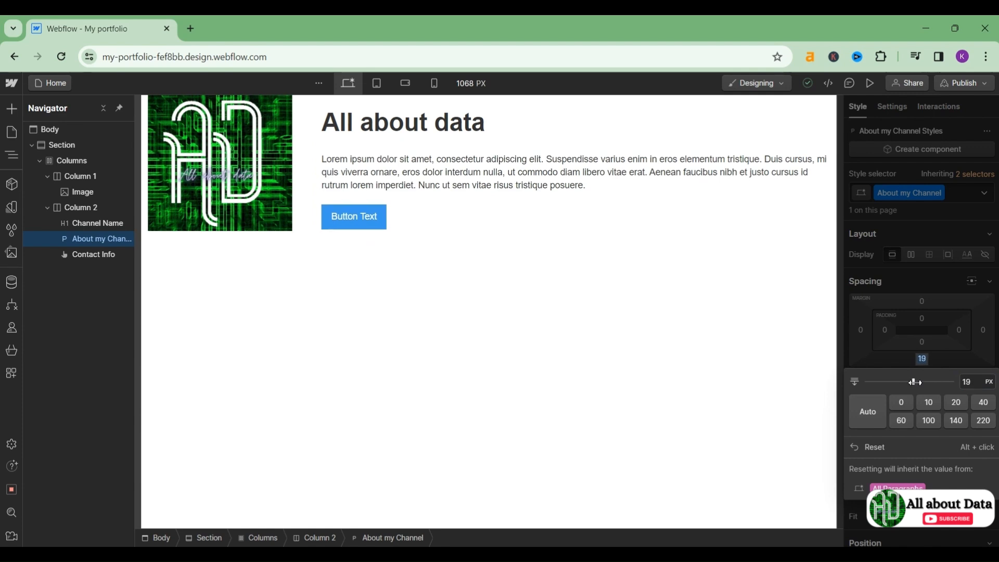
click(557, 285)
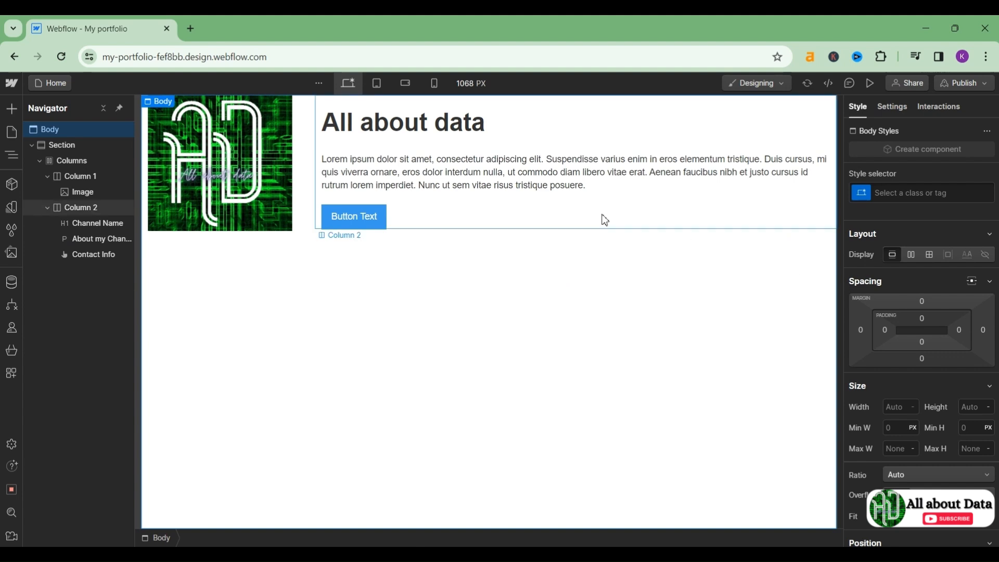
Step: Set the All about data heading's font to Georgia
click(411, 129)
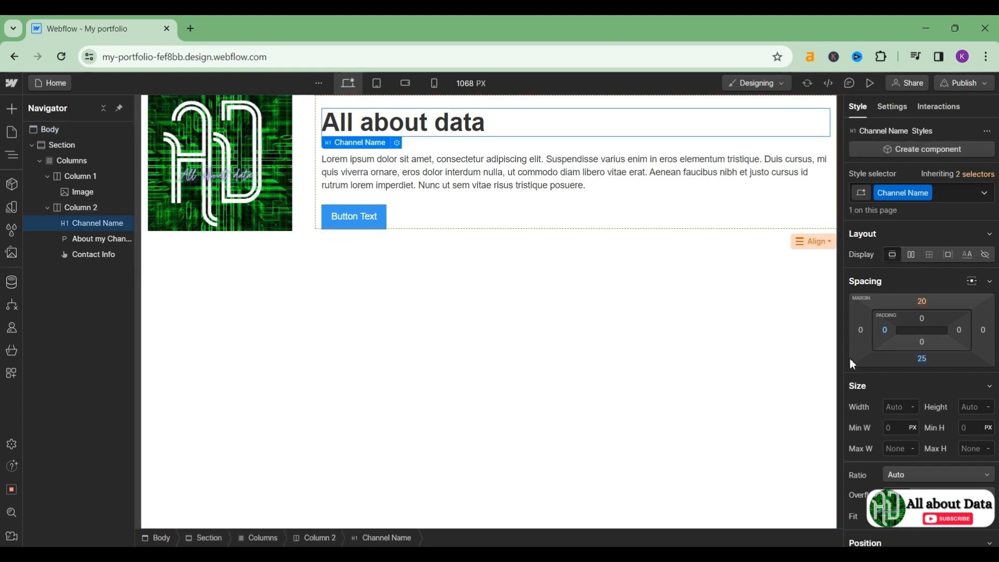
scroll(882, 381, down, 2)
scroll(882, 381, down, 2)
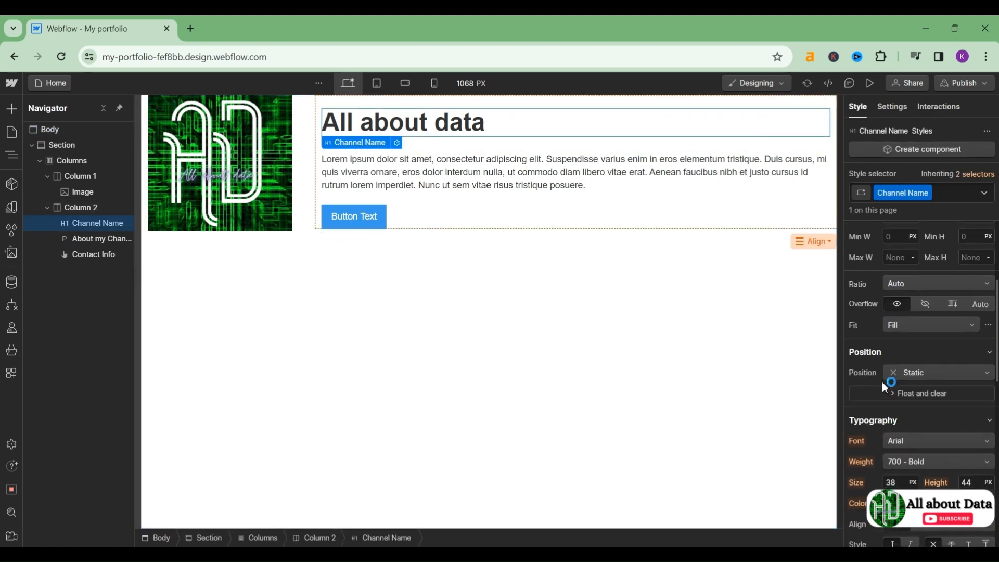
click(912, 323)
click(913, 323)
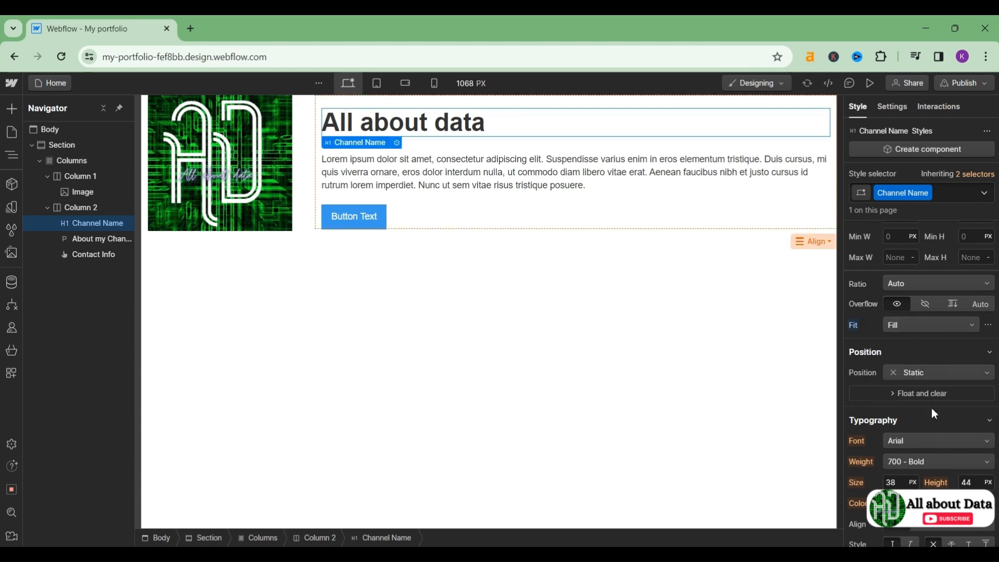
click(926, 444)
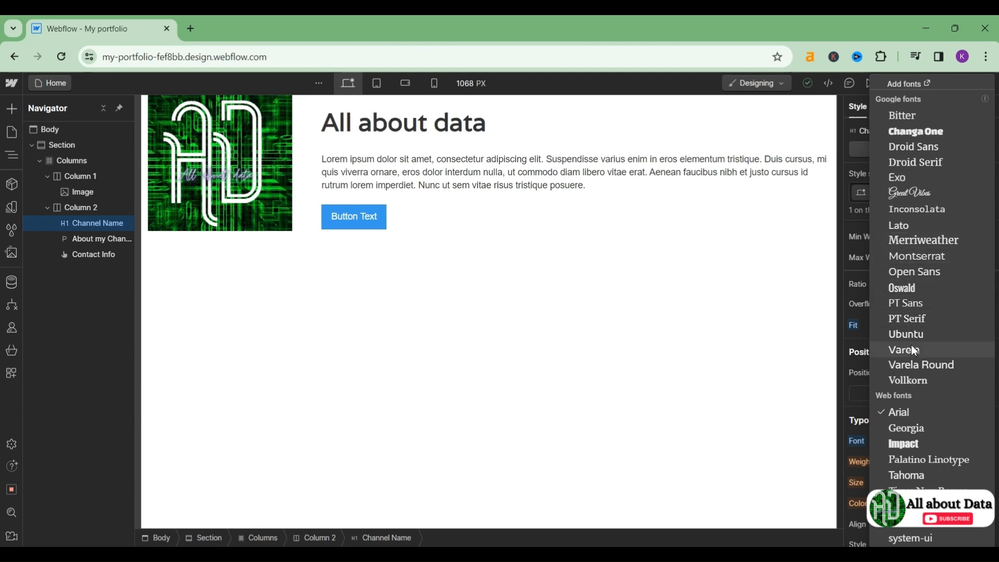
click(913, 427)
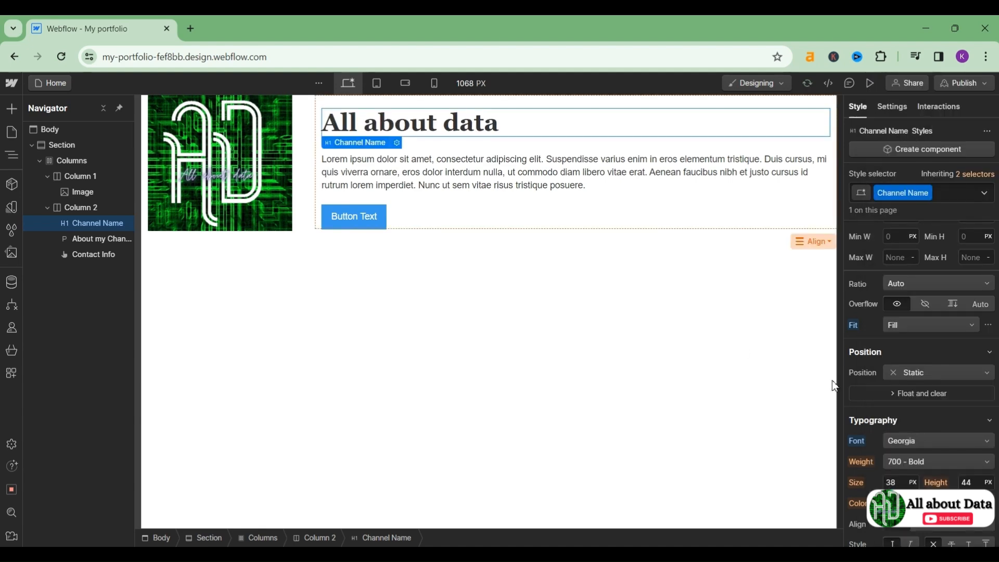
Step: Set the paragraph's font to Ubuntu and the contact button's font to PT Serif
click(447, 158)
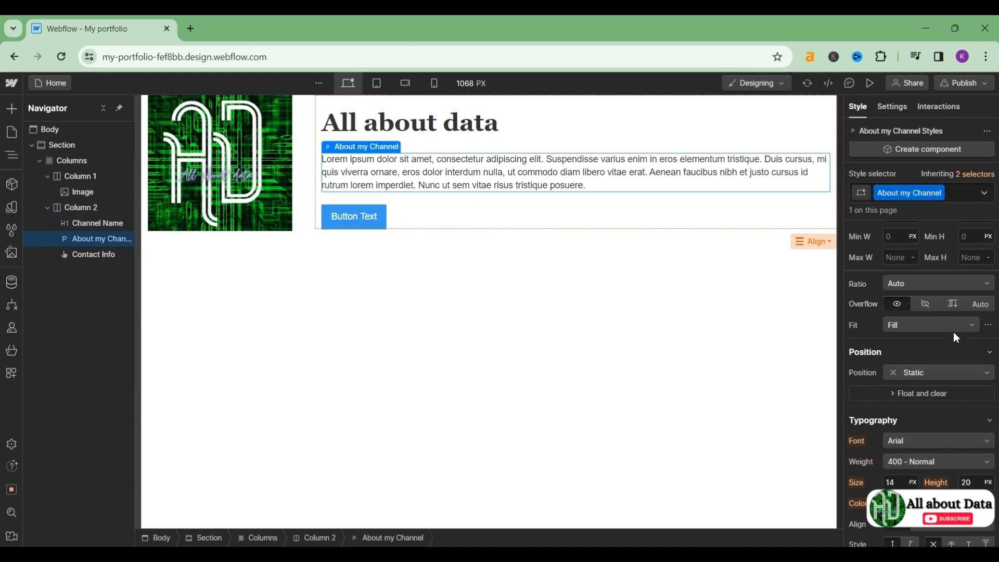
click(923, 443)
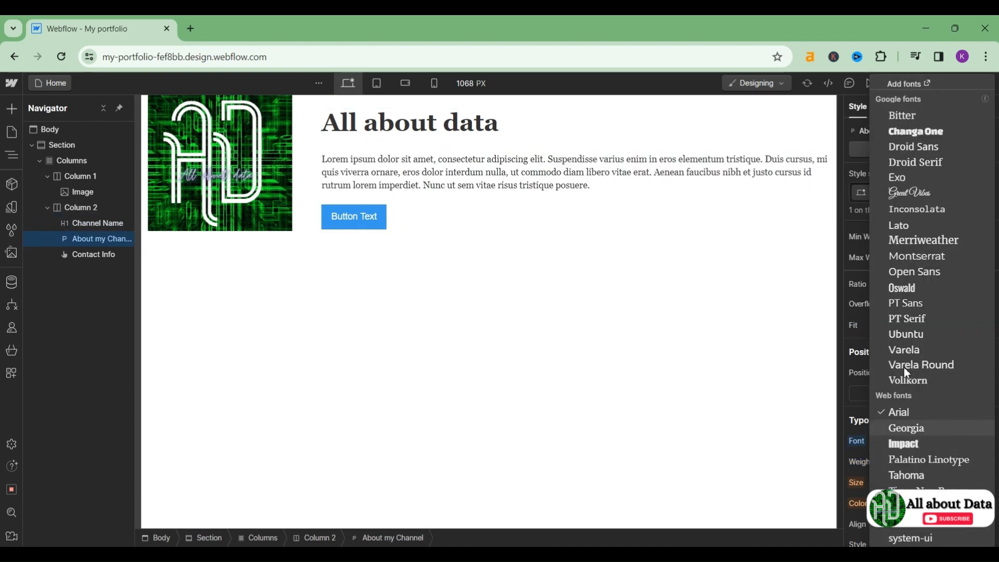
click(905, 331)
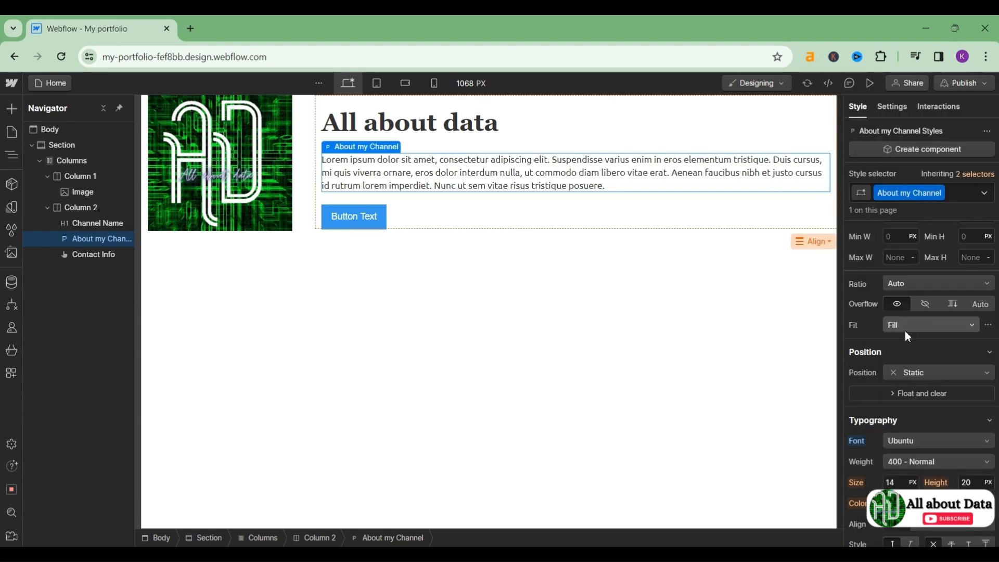
click(340, 216)
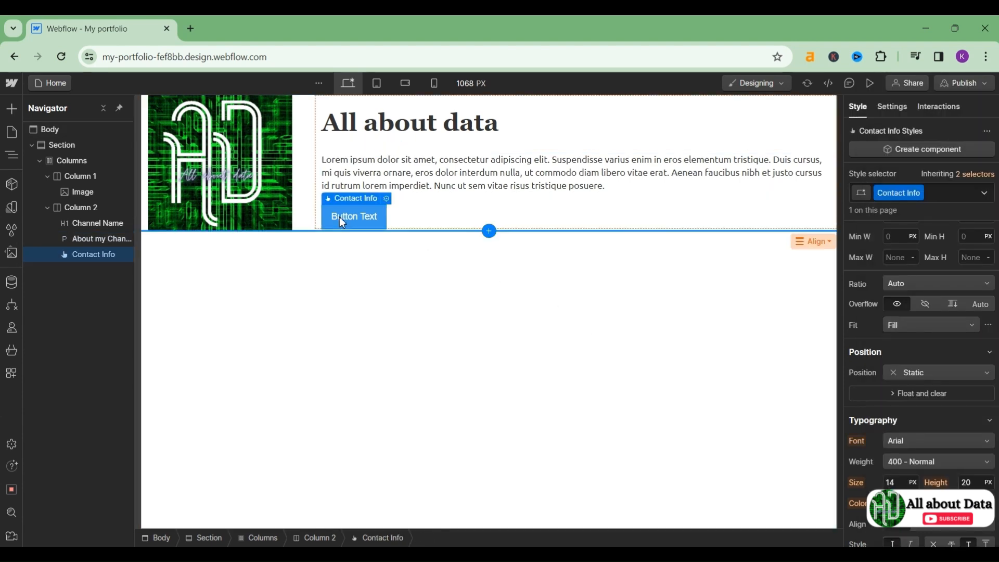
click(925, 440)
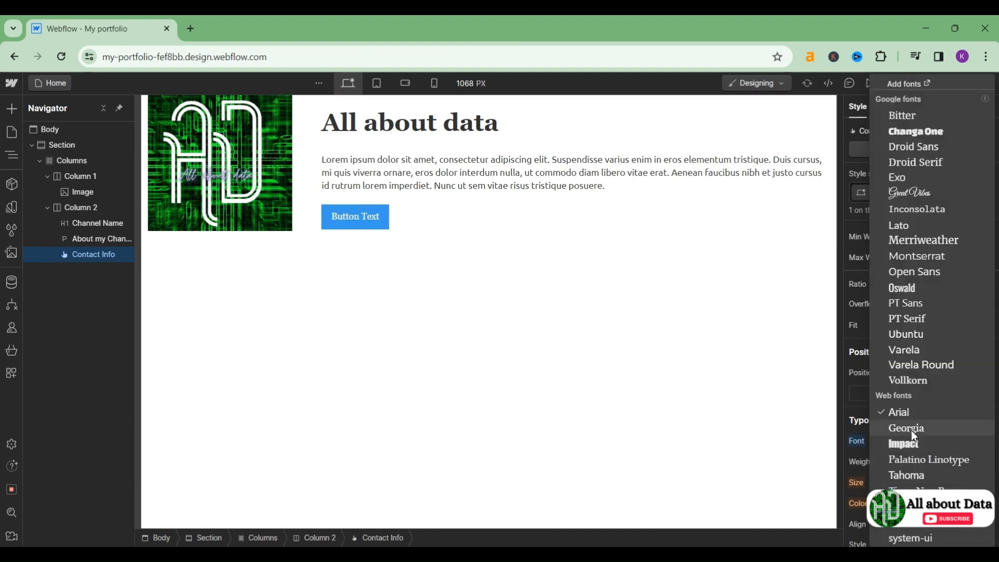
click(897, 317)
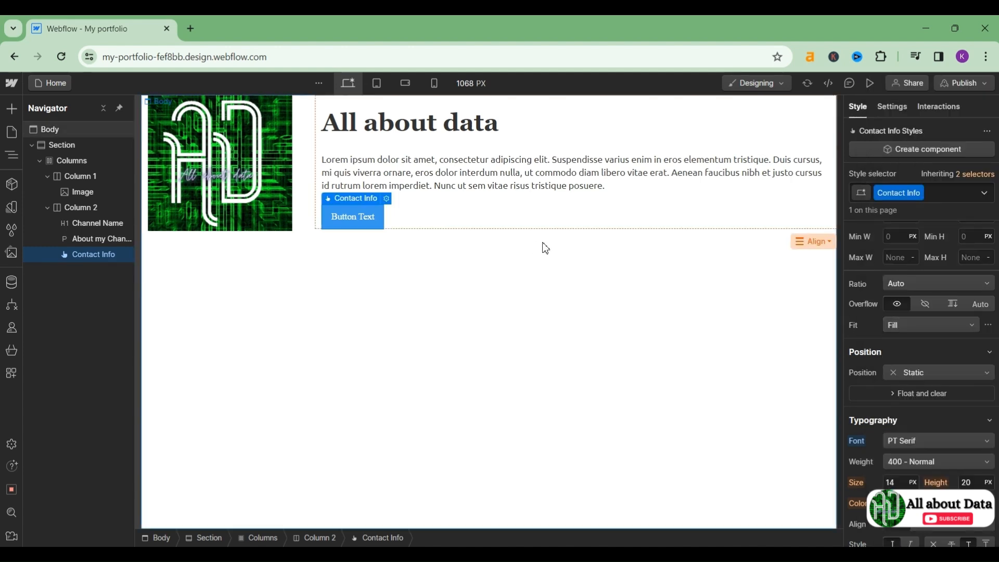
Step: Replace the button label 'Button Text' with 'Click to contact me...'
double_click(372, 218)
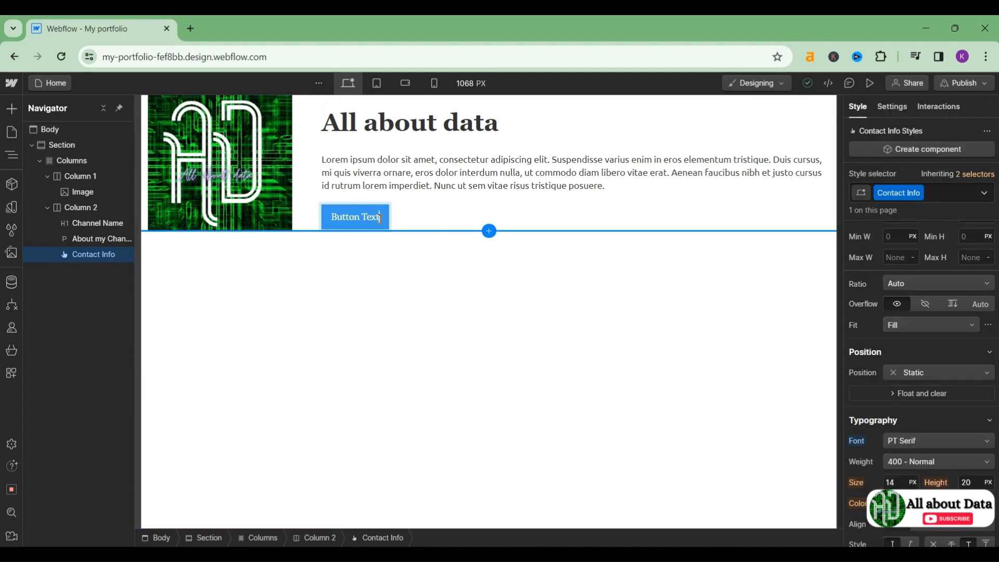
triple_click(379, 219)
key(BackSpace)
text(Co)
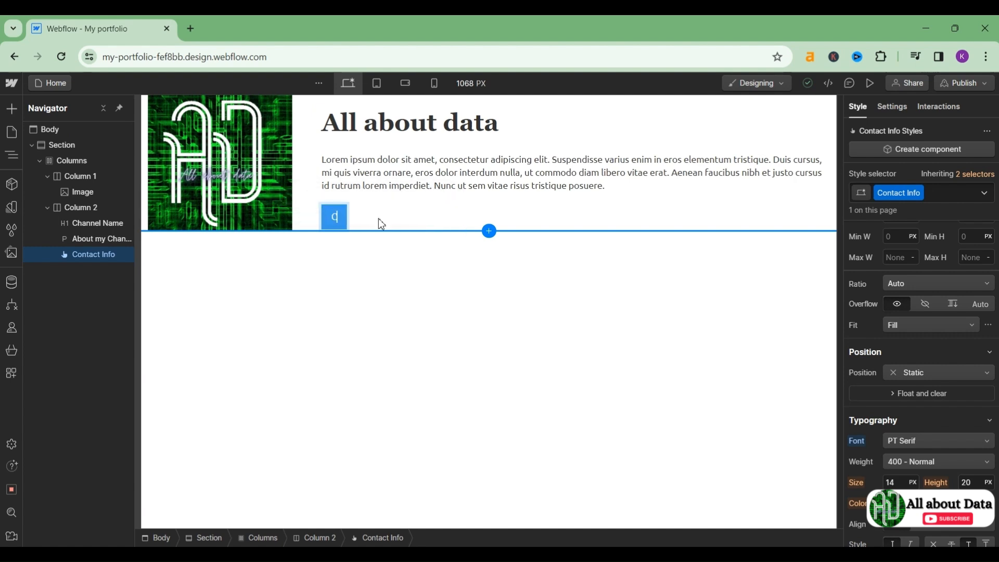
key(BackSpace)
key(BackSpace)
text(Click To co)
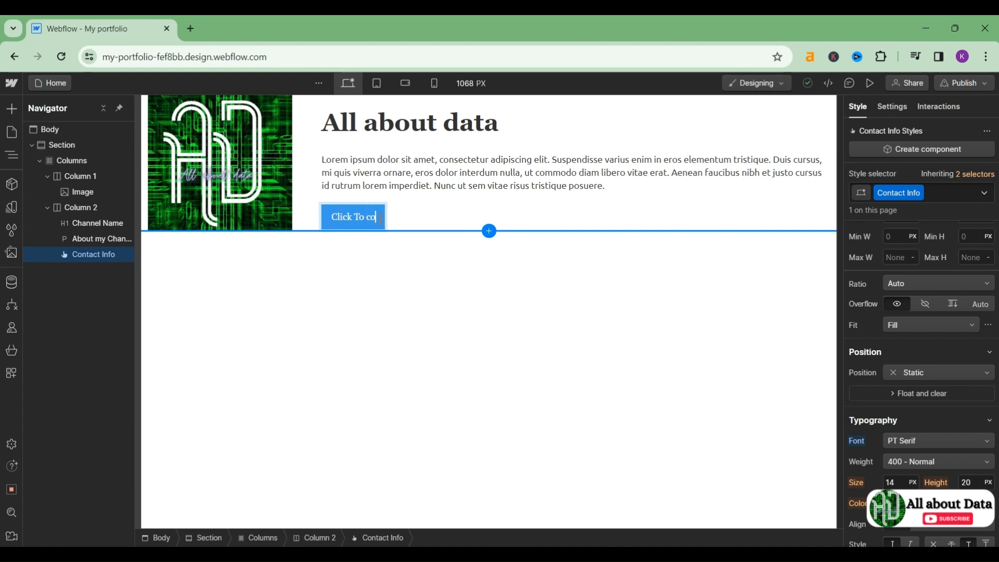
key(BackSpace)
text(to contect)
key(BackSpace)
key(BackSpace)
key(BackSpace)
key(BackSpace)
text(act me...)
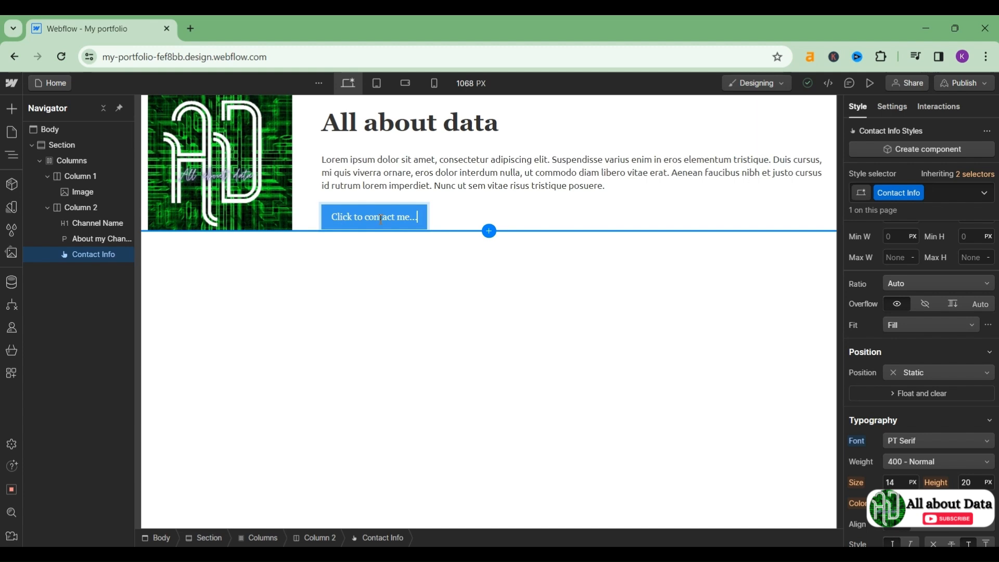
key(Escape)
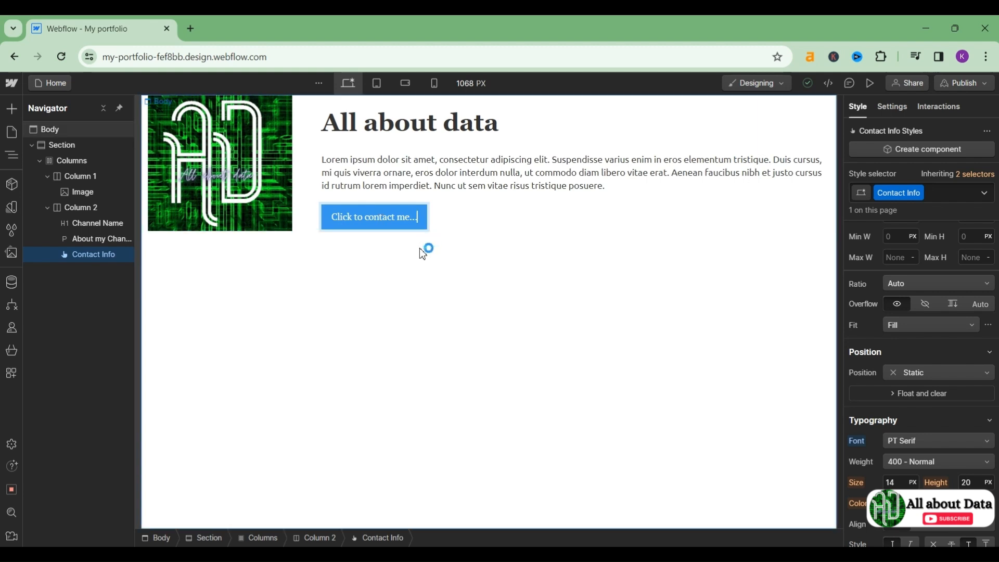
Step: Keep the heading at 700 Bold and make it italic and underlined
click(387, 255)
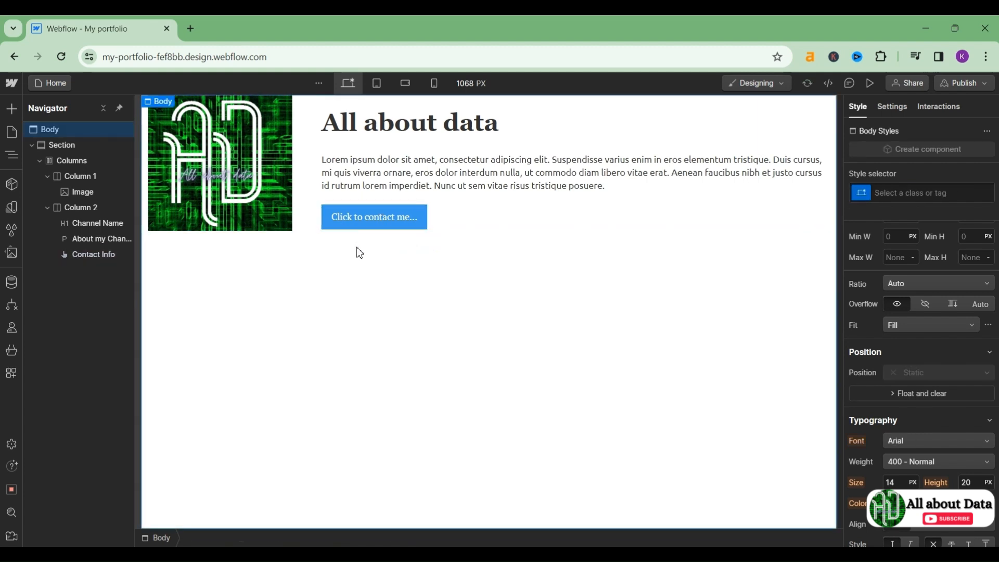
click(380, 135)
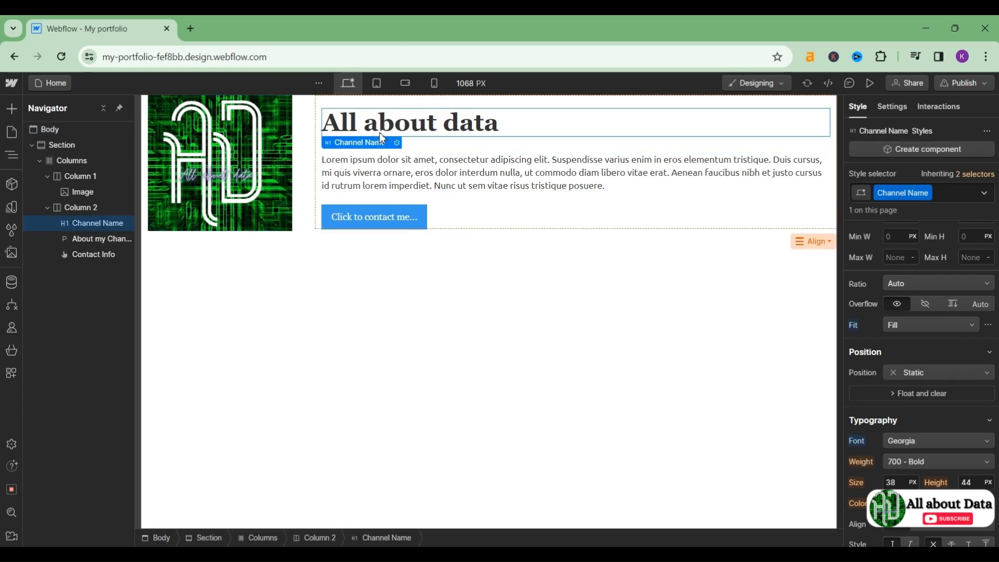
scroll(932, 424, down, 1)
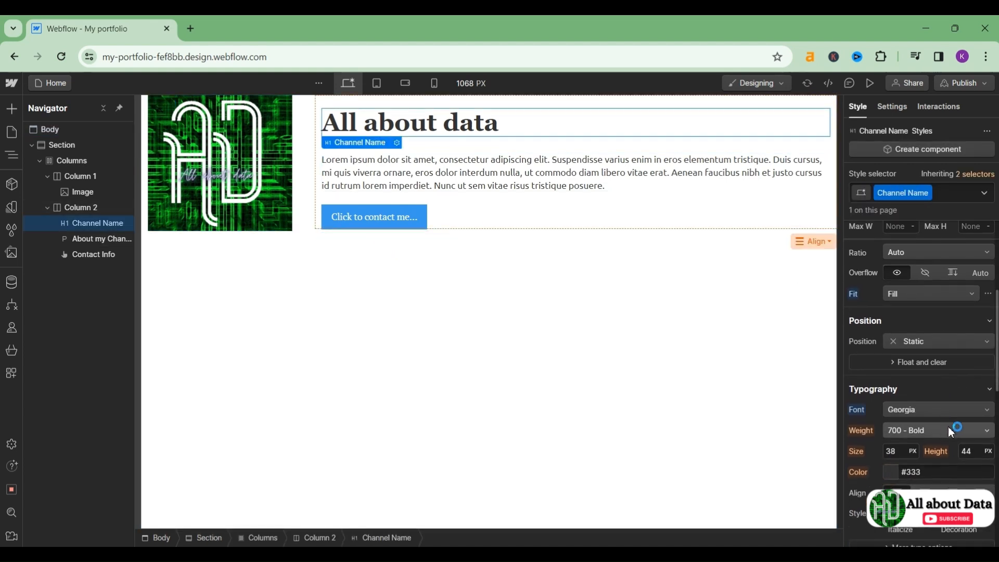
click(984, 437)
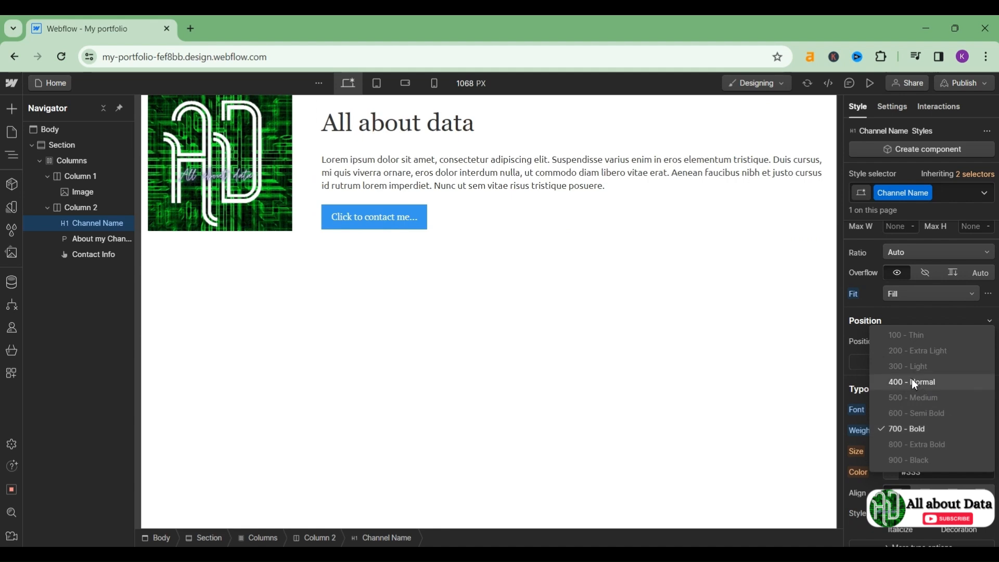
click(909, 430)
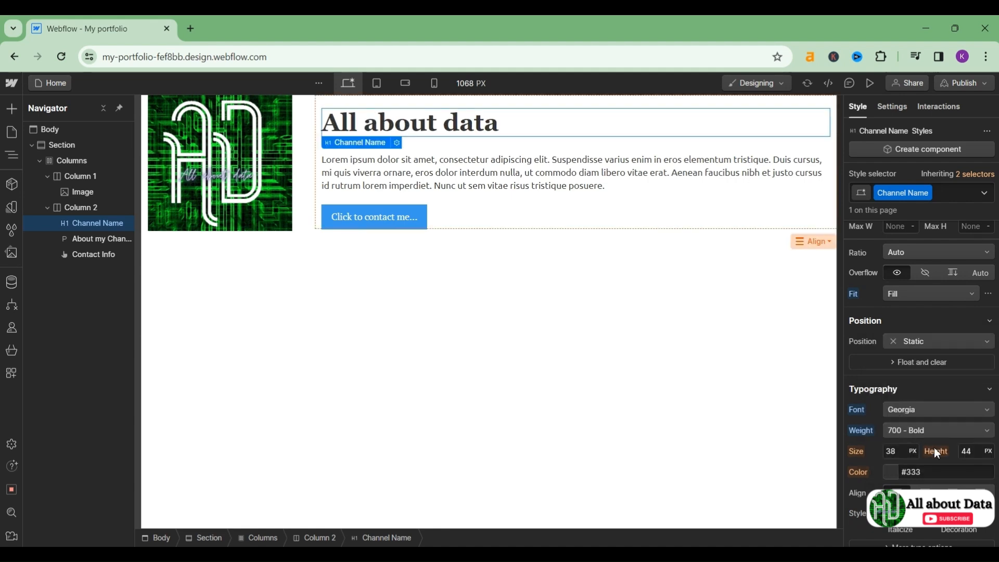
scroll(972, 461, down, 1)
scroll(972, 464, down, 1)
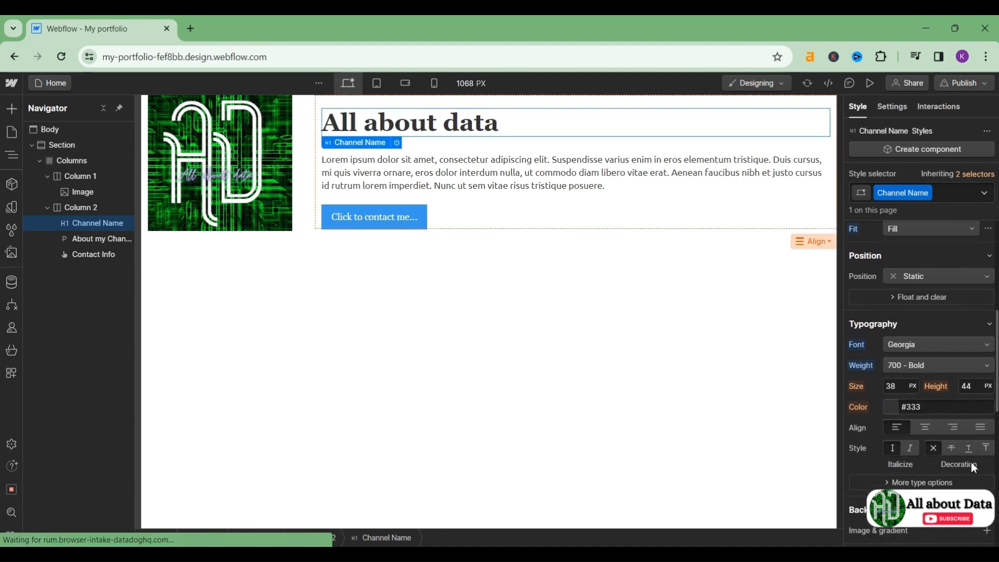
click(909, 449)
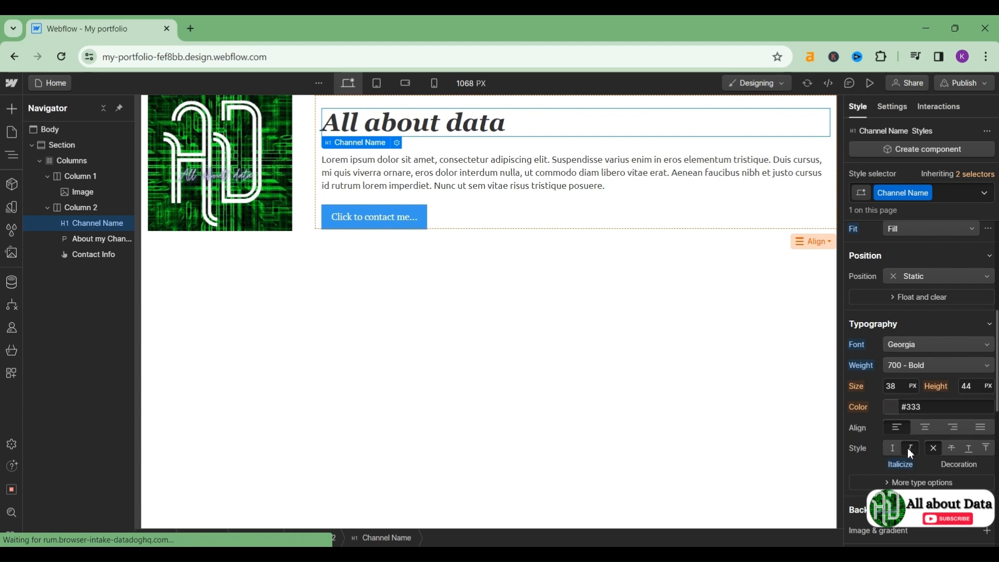
click(952, 448)
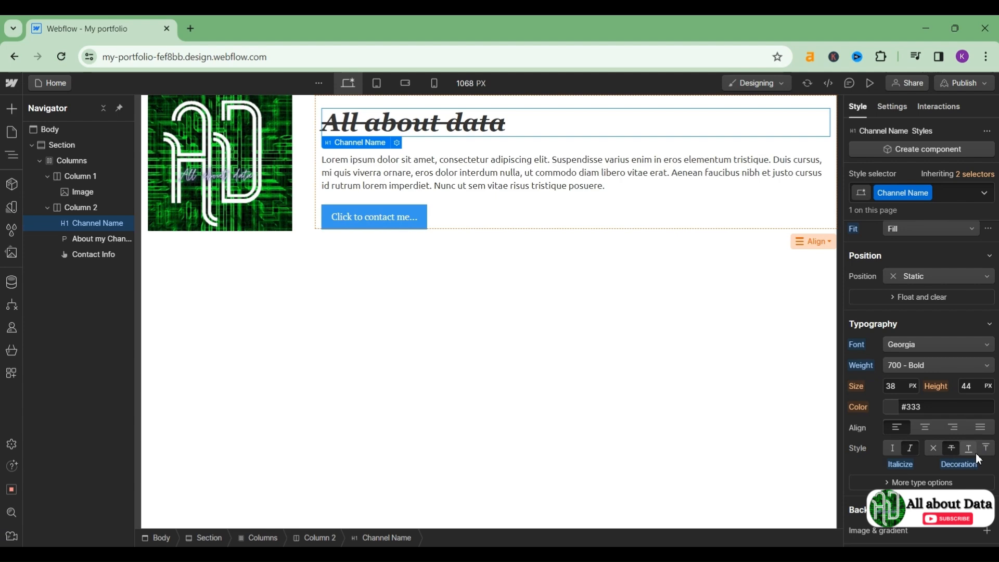
click(976, 452)
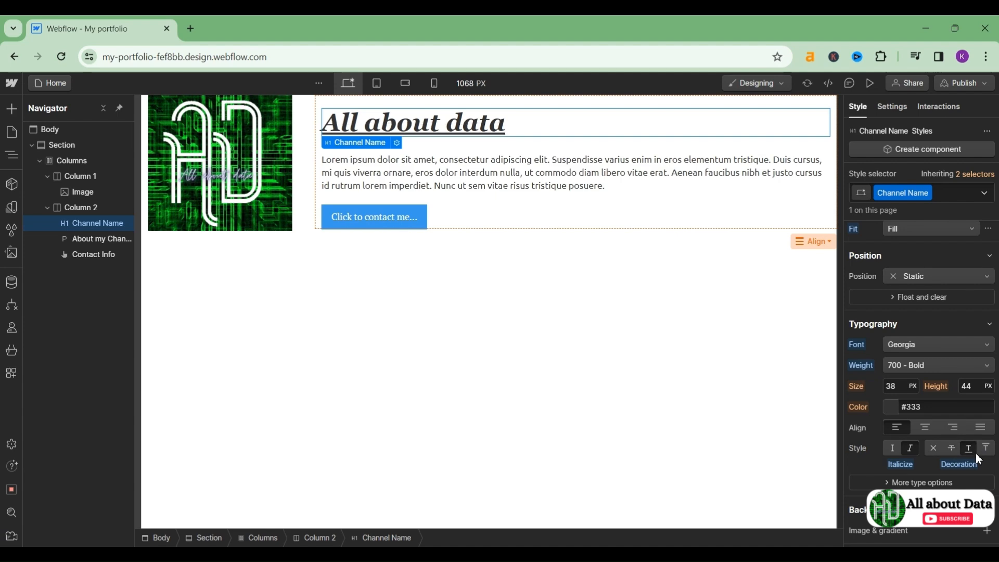
click(985, 448)
click(969, 449)
Step: Round the heading's corners to a 17 px border radius
scroll(918, 416, down, 2)
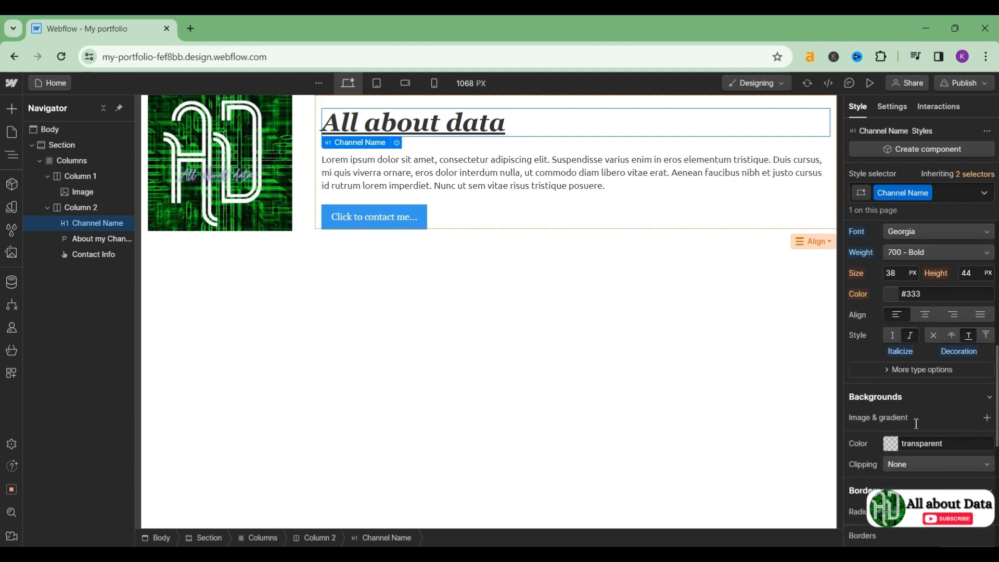
click(990, 398)
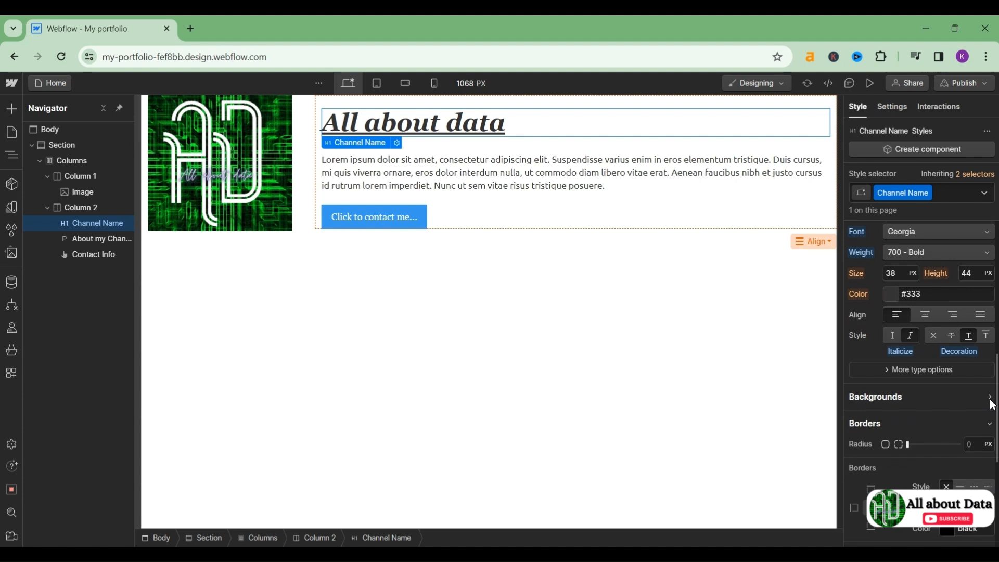
drag(909, 446, 889, 450)
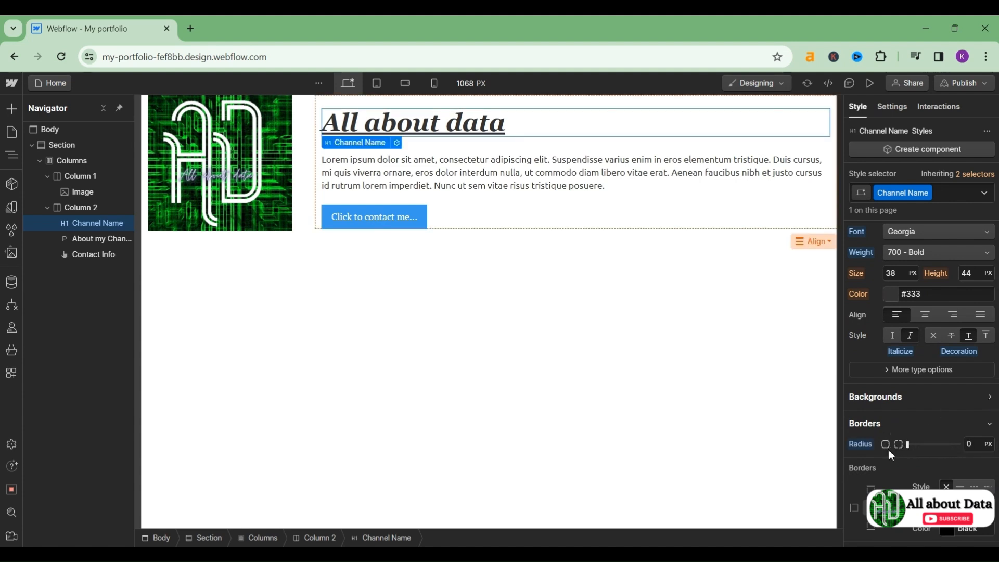
scroll(905, 471, down, 3)
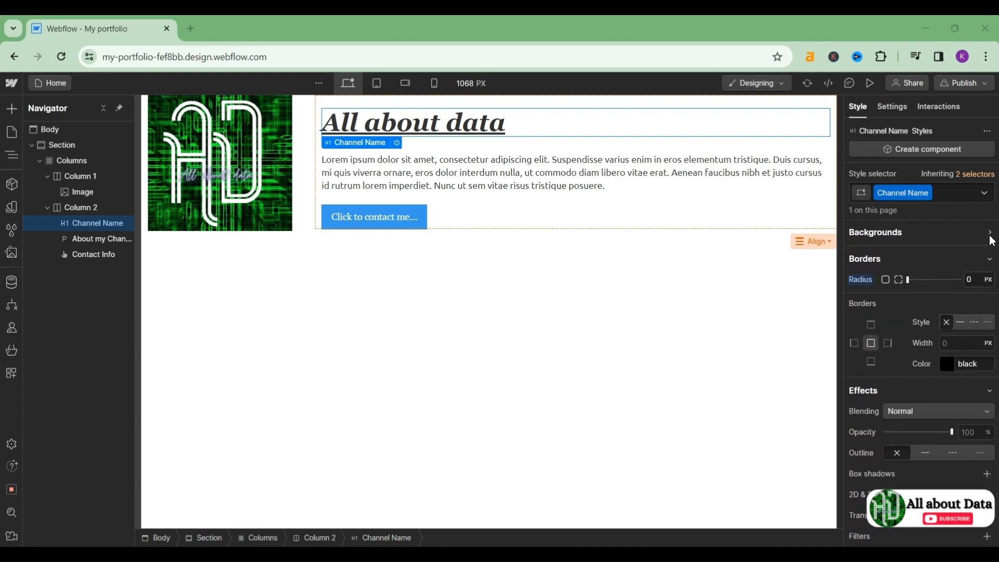
click(921, 257)
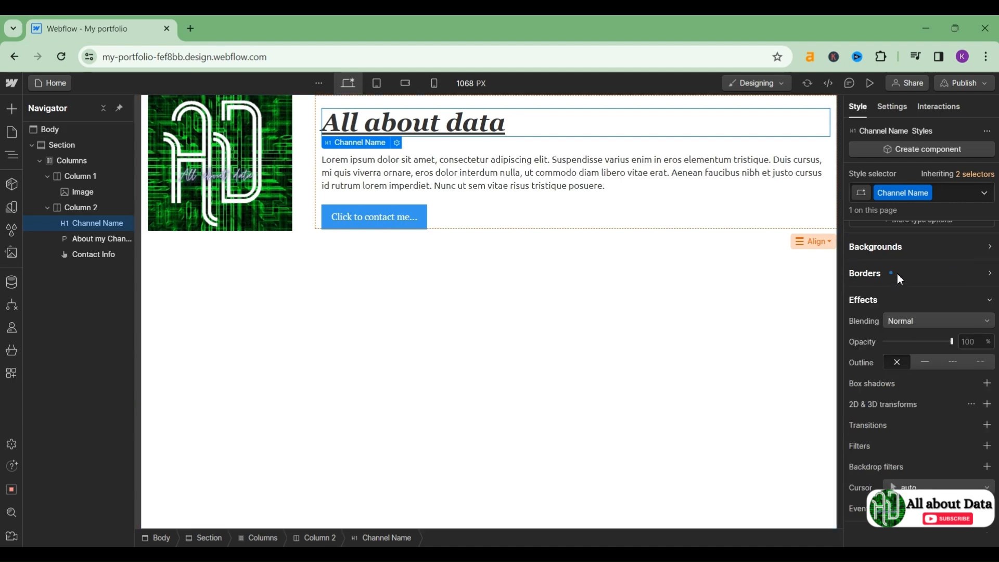
click(584, 280)
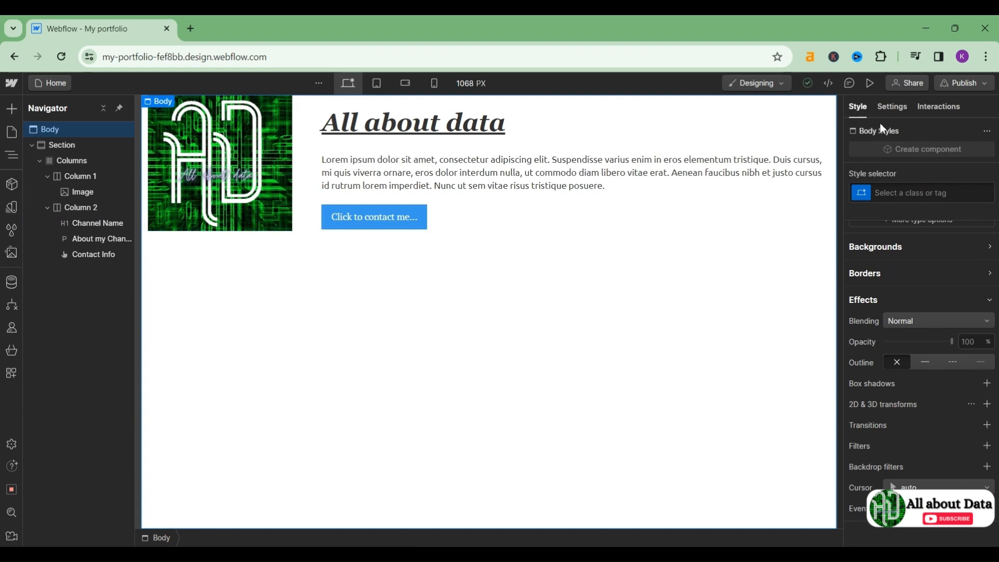
Step: Set the page body background colour to light lavender #c8c0e2
click(464, 178)
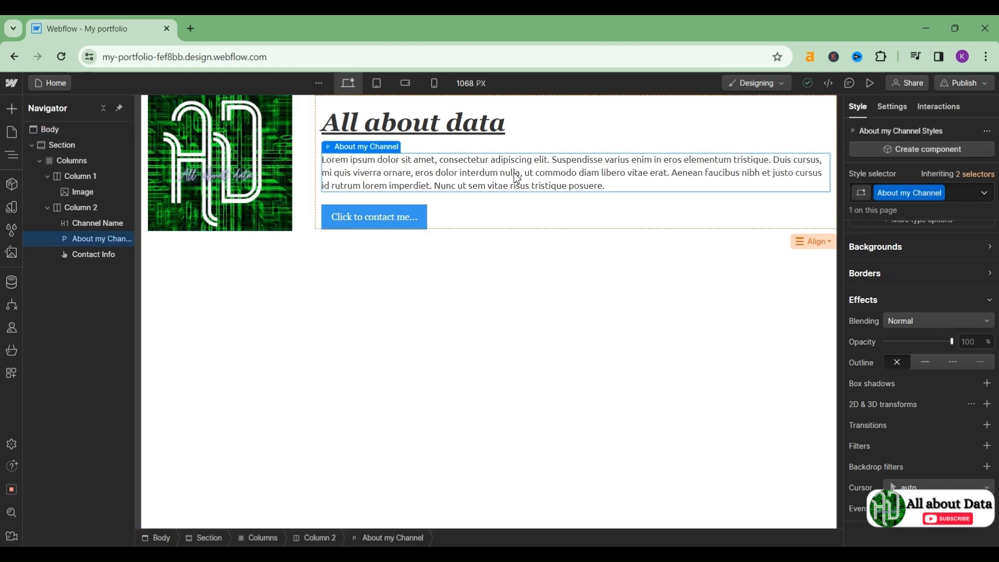
click(552, 125)
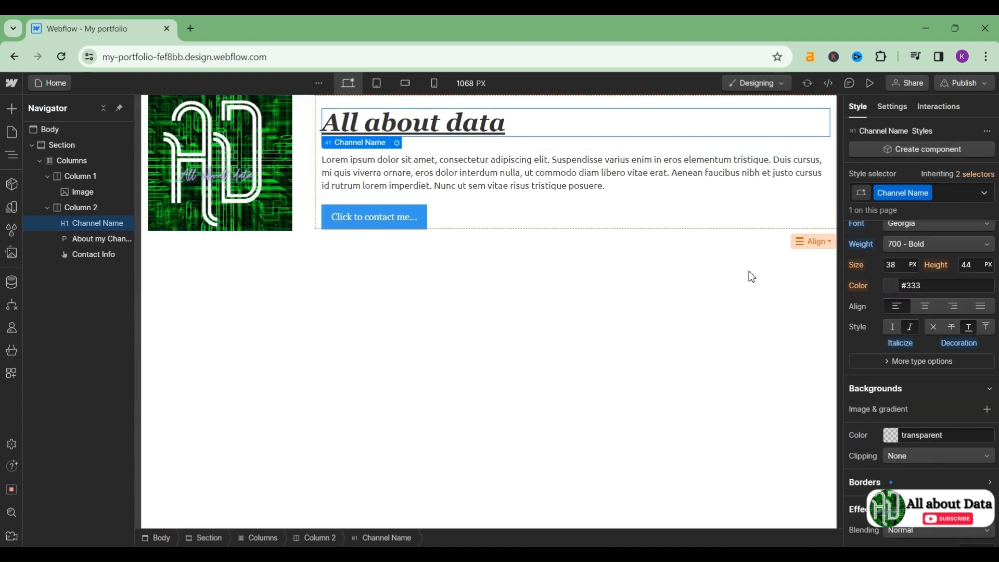
click(884, 429)
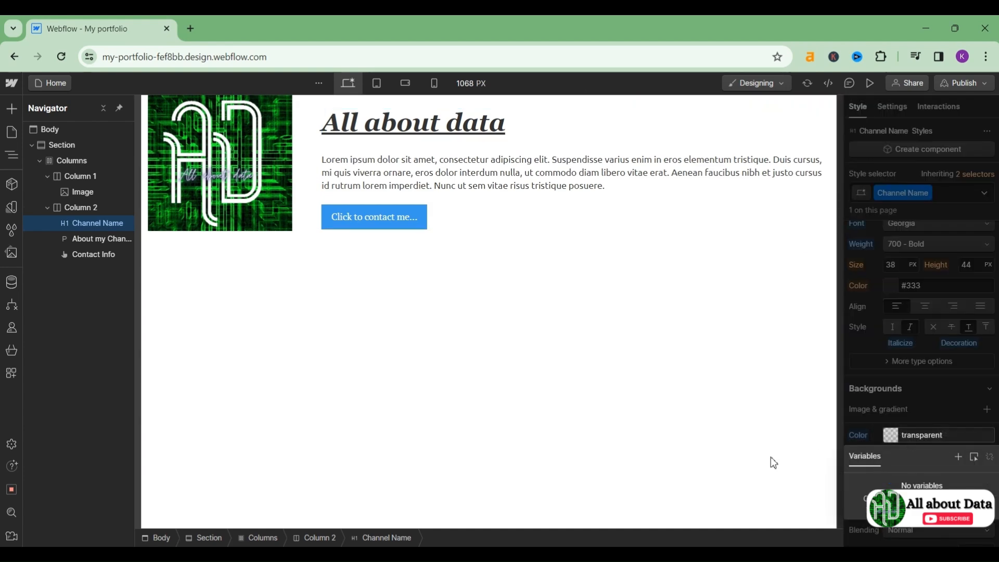
click(738, 455)
click(935, 426)
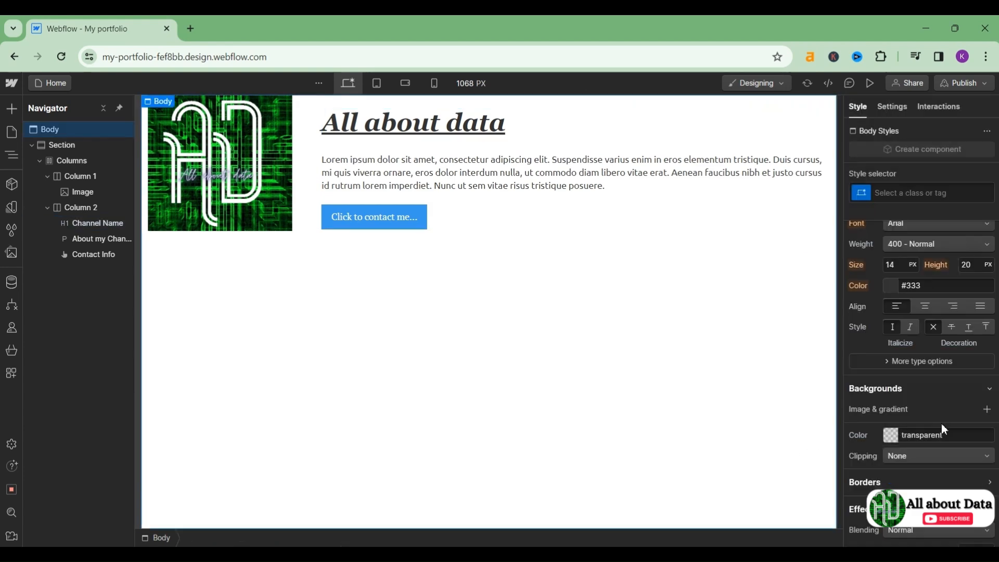
click(891, 440)
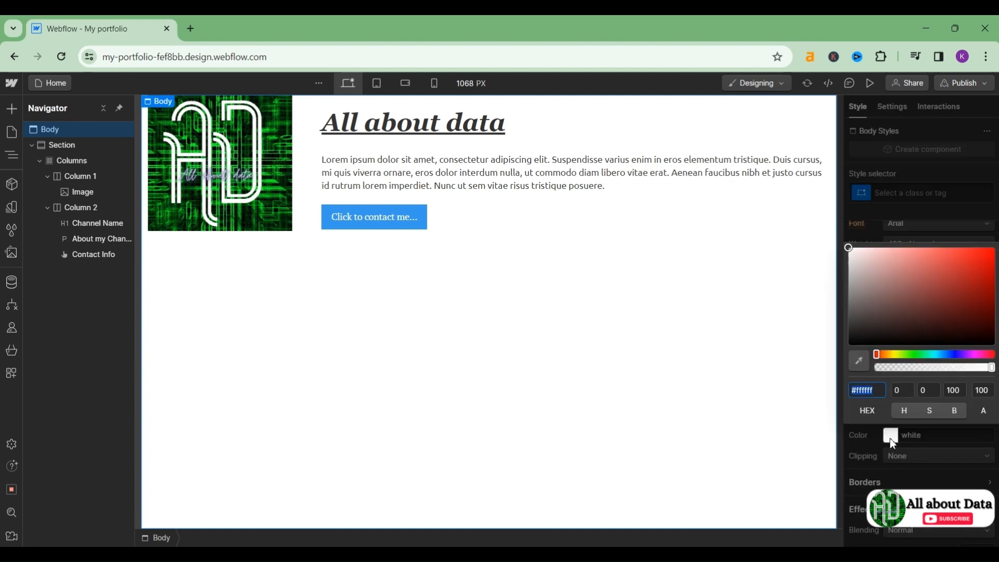
click(904, 354)
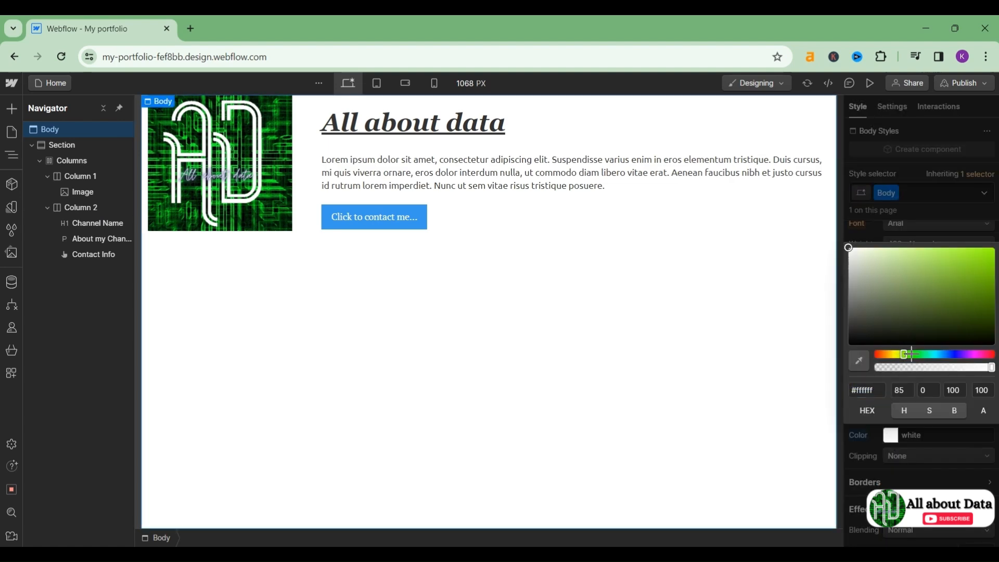
drag(940, 267, 879, 271)
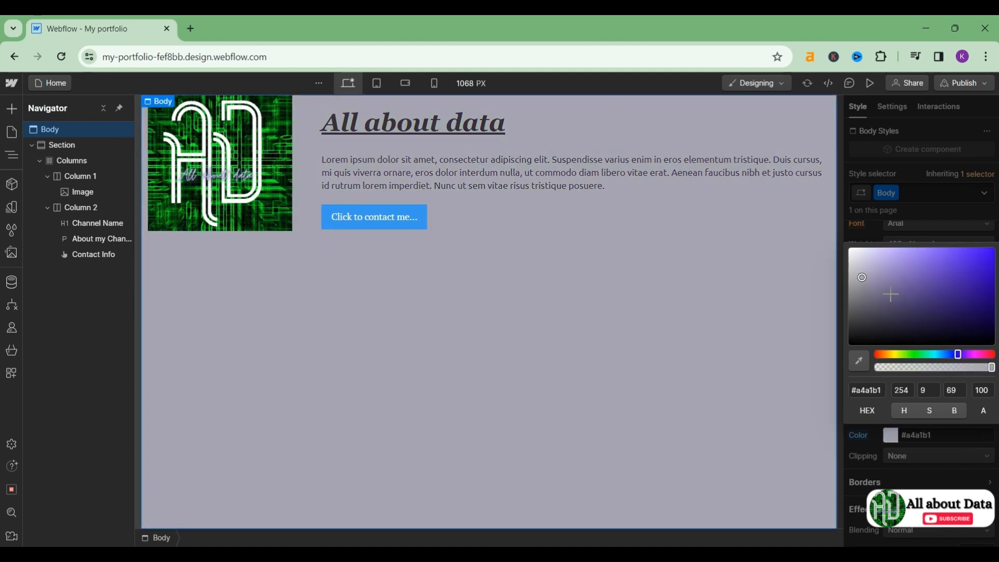
drag(888, 292, 873, 260)
click(696, 268)
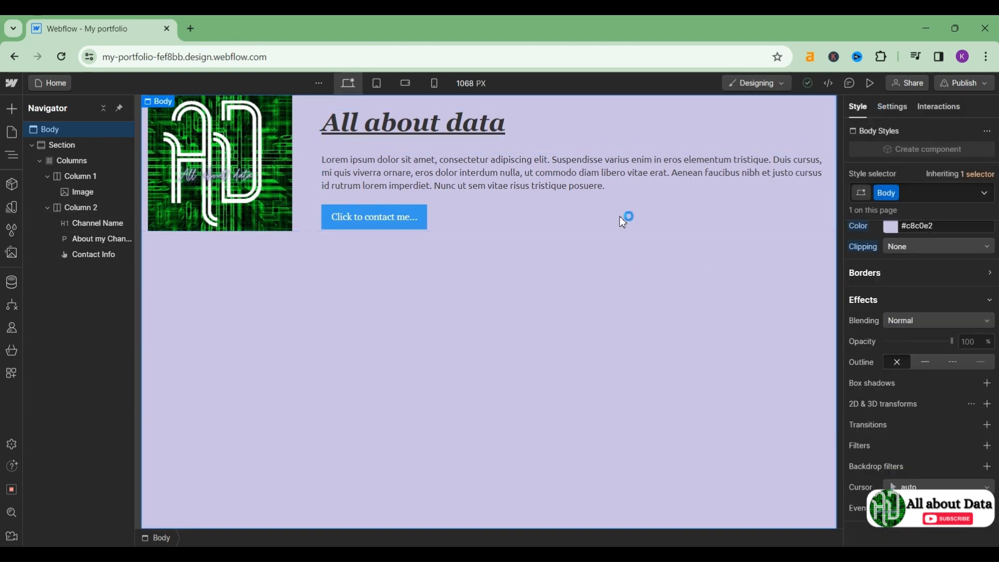
Step: Open the finished page in Preview mode
click(377, 225)
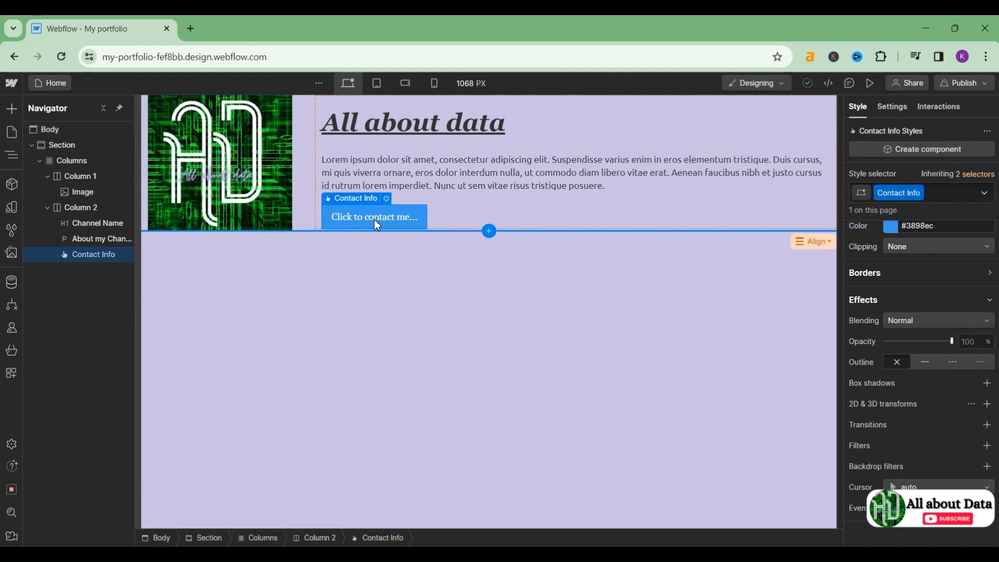
click(451, 307)
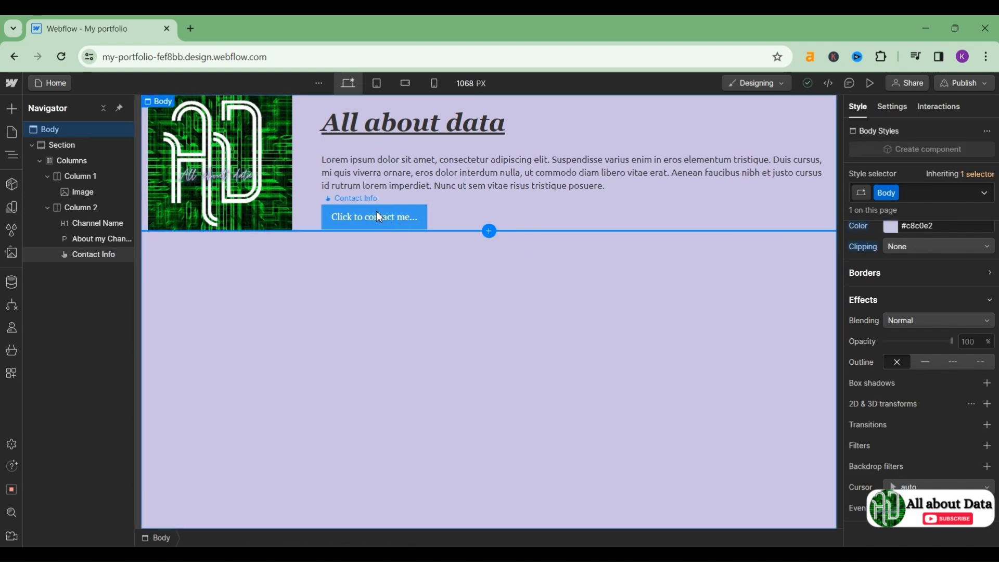
click(377, 217)
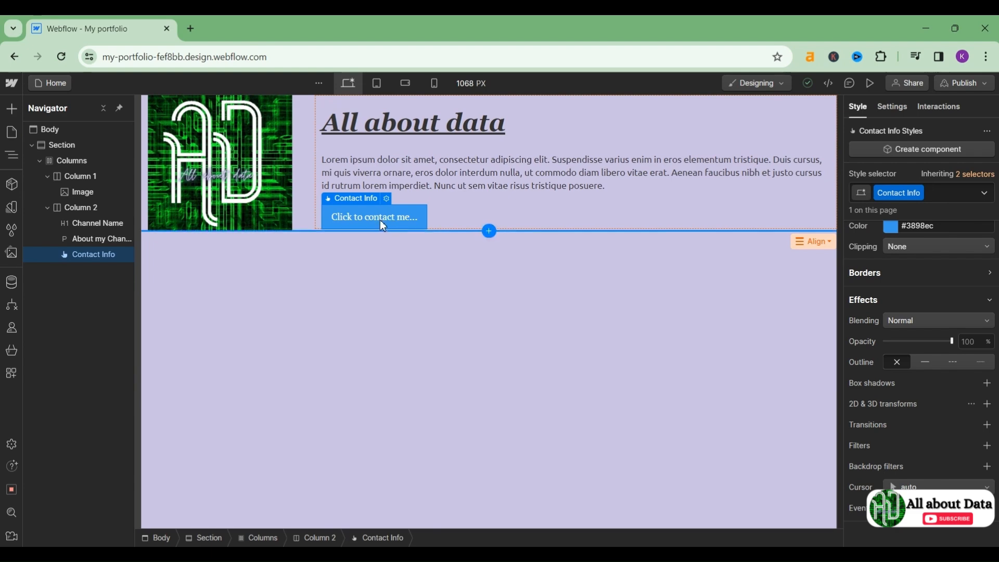
click(419, 280)
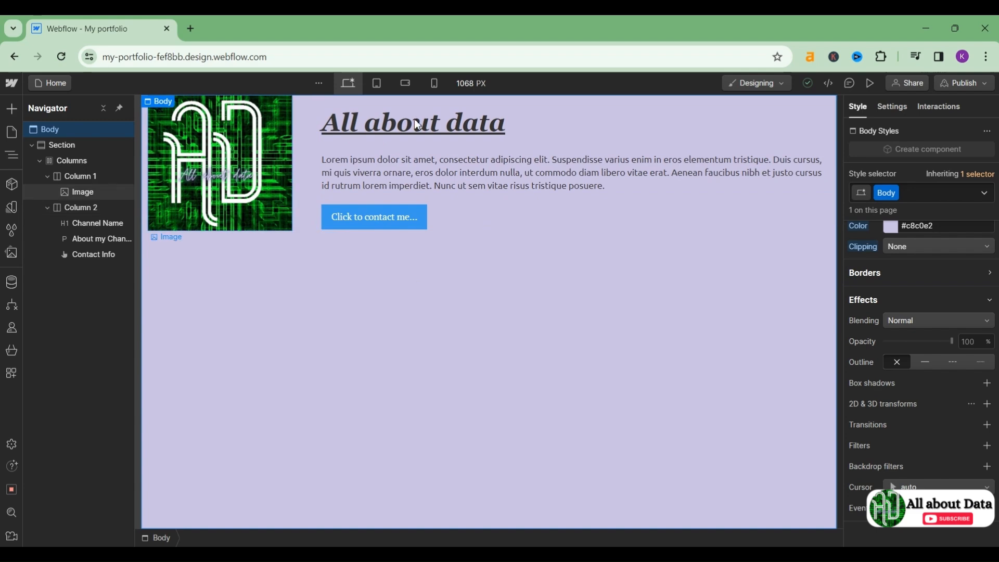
click(349, 81)
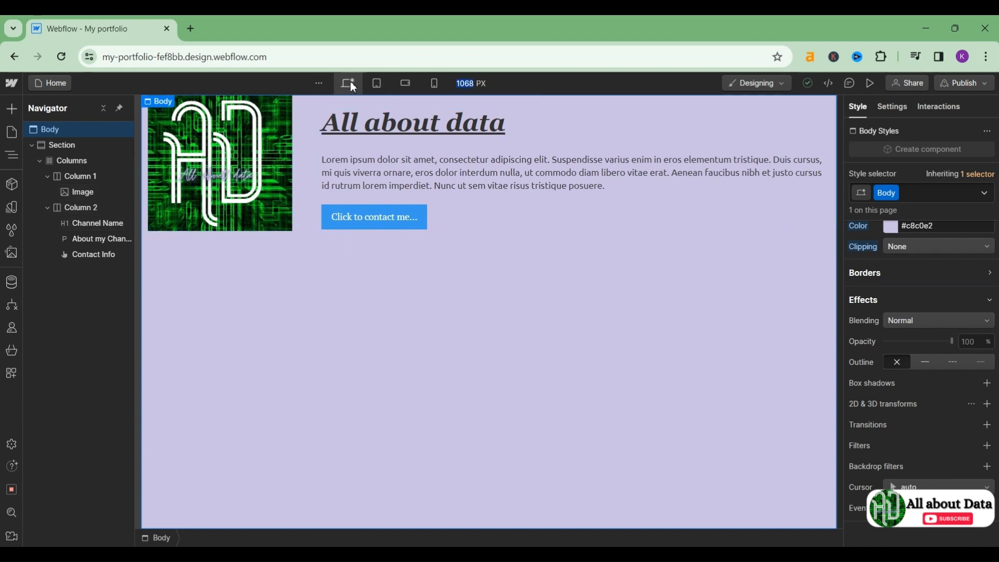
click(867, 91)
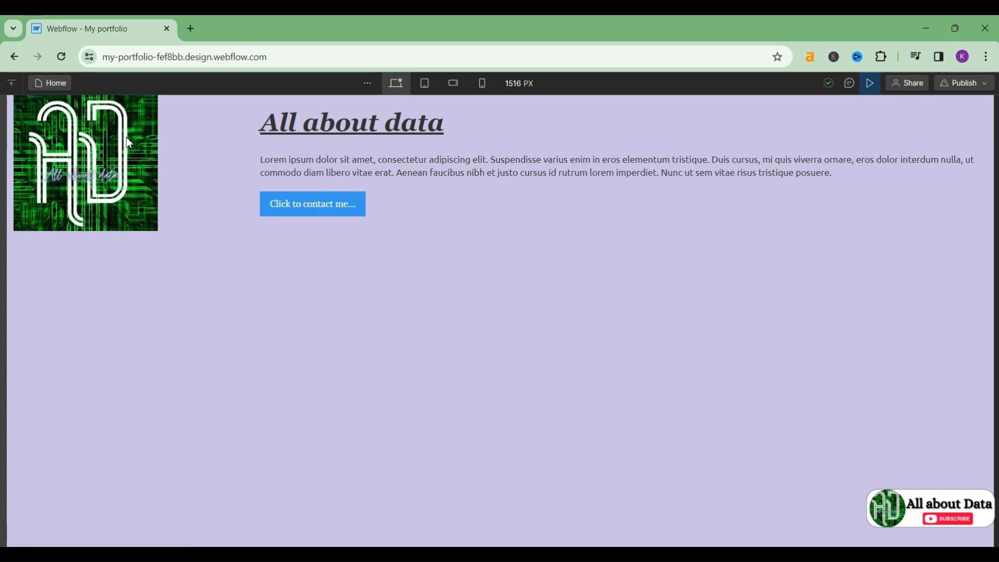
Step: Check the preview at tablet, mobile landscape and mobile portrait widths, then return to desktop
click(425, 83)
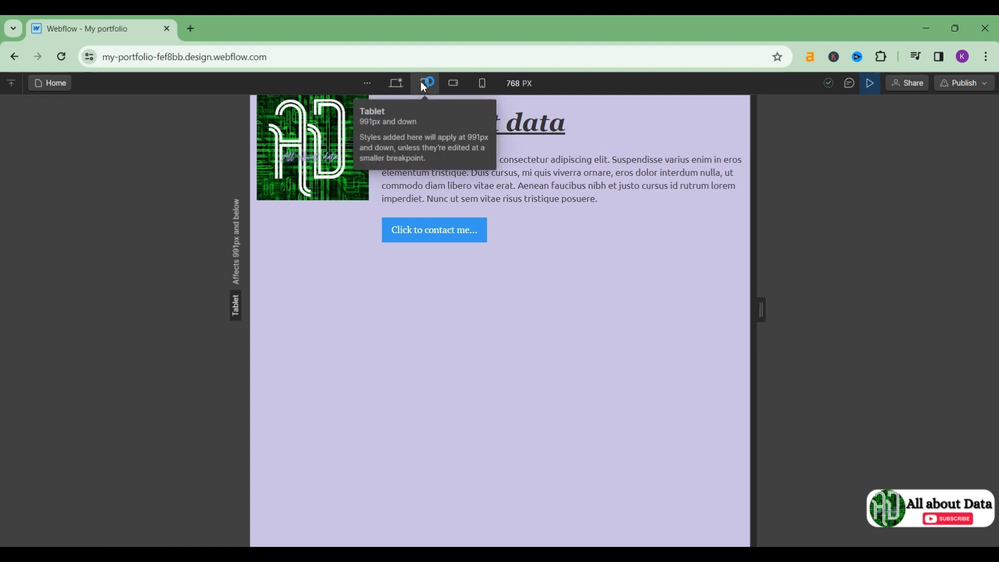
click(454, 84)
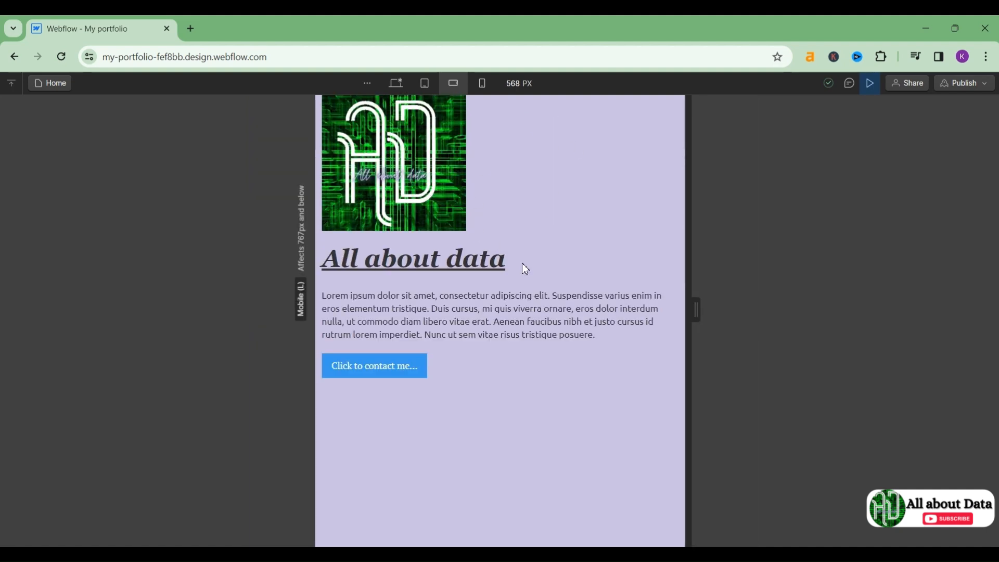
click(483, 84)
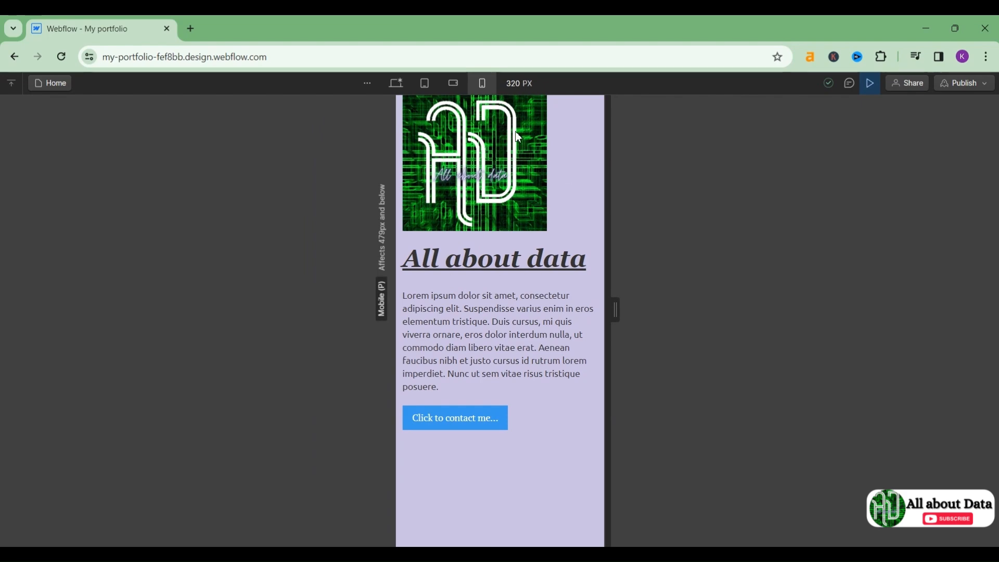
click(404, 85)
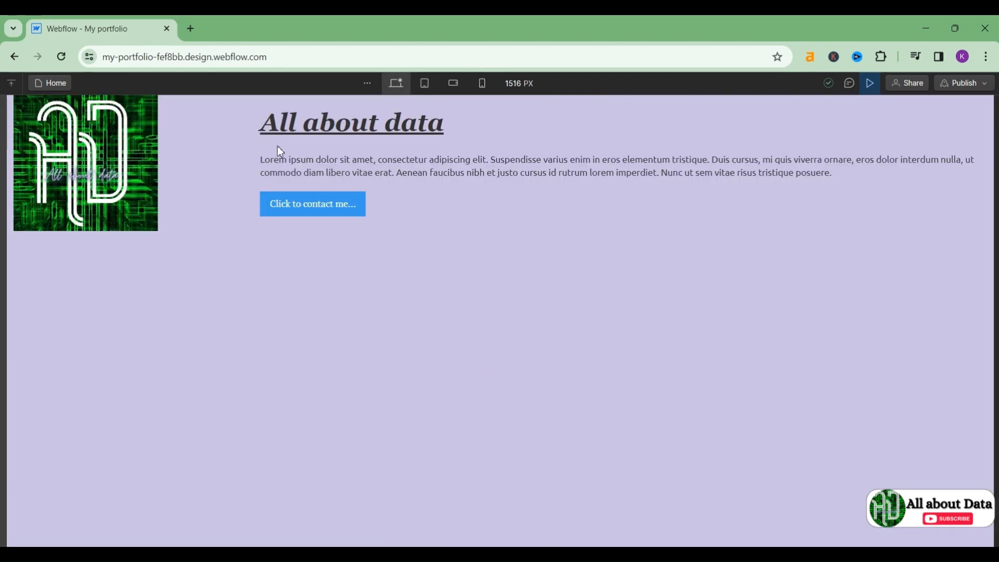
Step: Exit preview and clear all text from the About my Channel paragraph
click(867, 79)
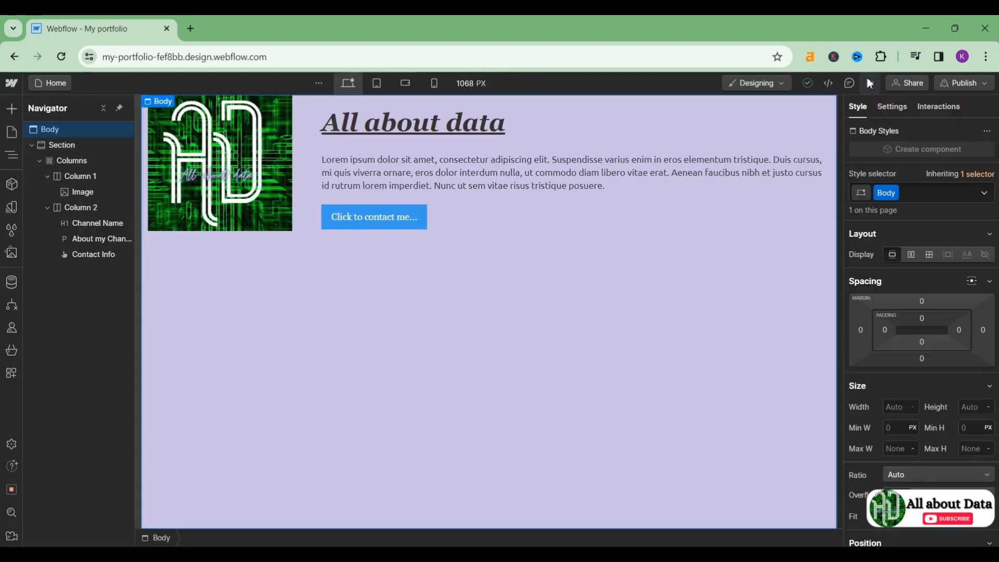
double_click(380, 184)
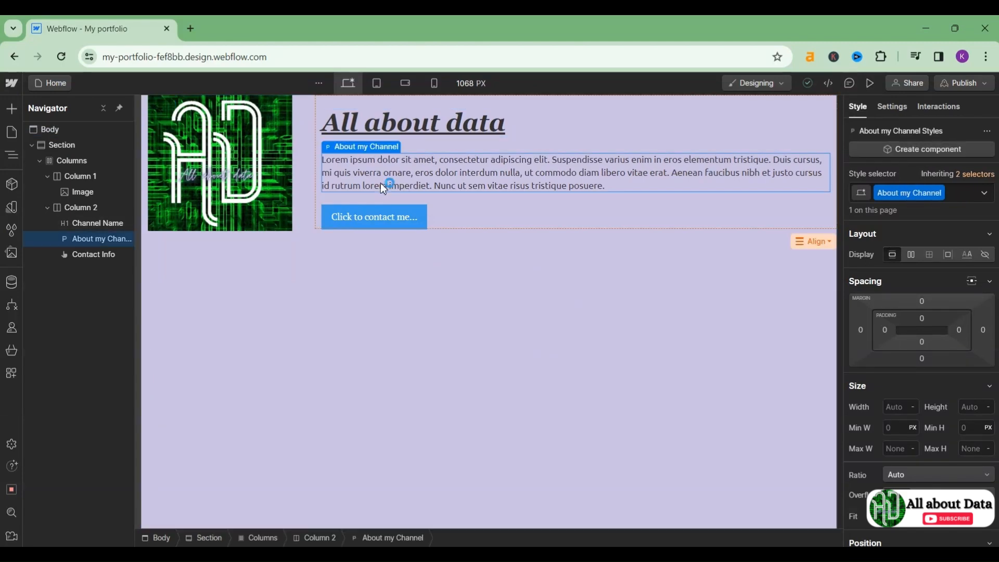
key(ctrl+a)
key(BackSpace)
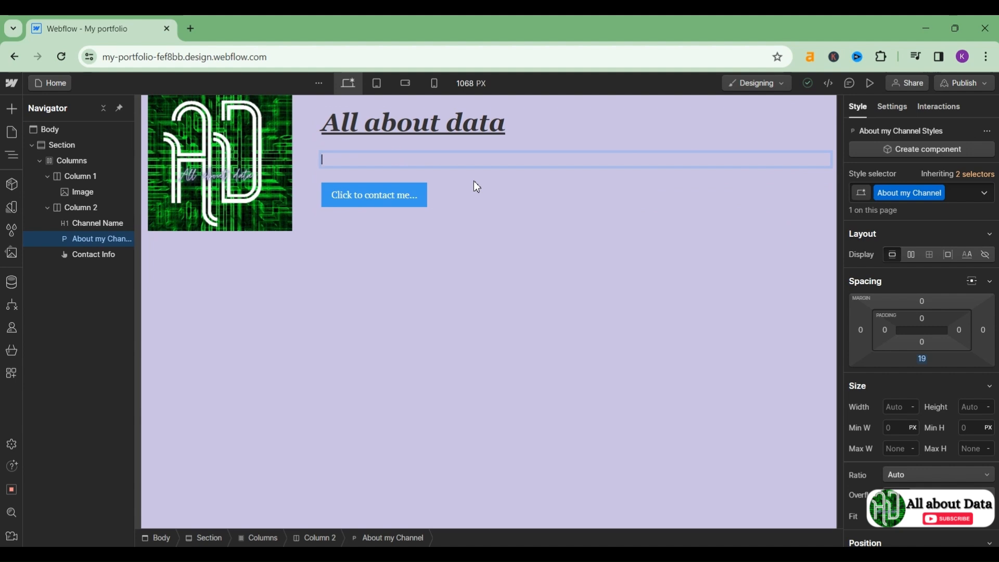
text(in here)
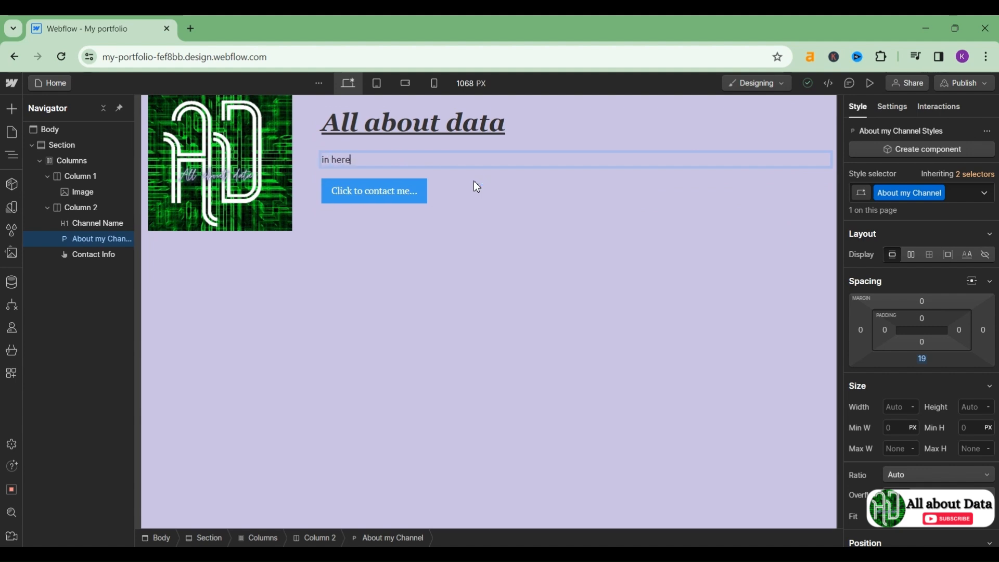
key(ctrl+a)
key(BackSpace)
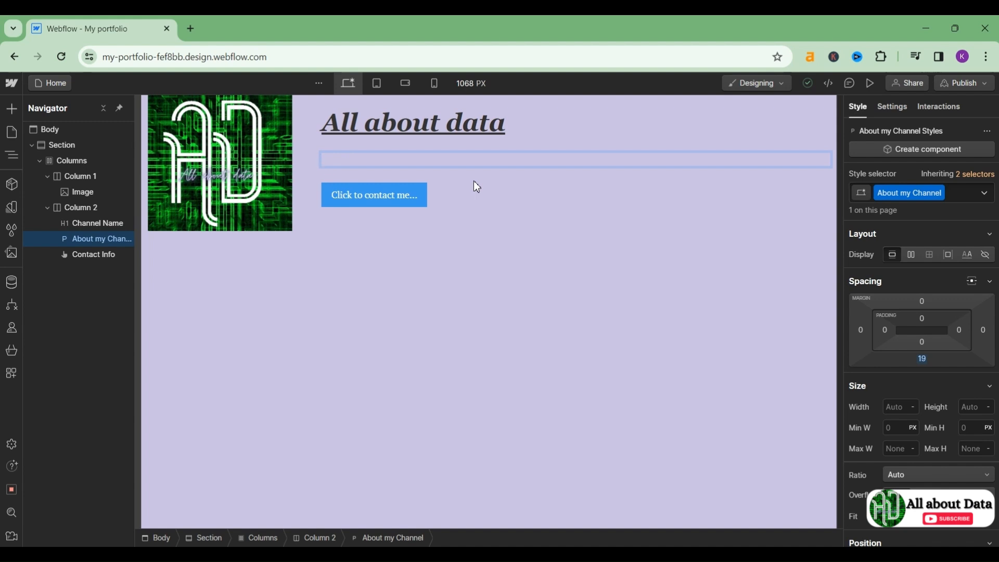
text(im)
key(ctrl+a)
key(BackSpace)
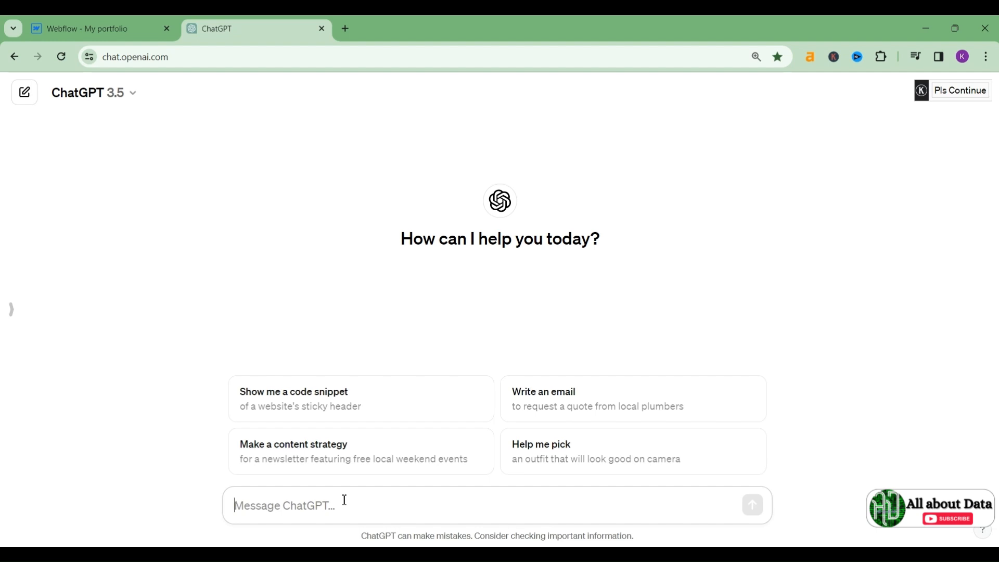
Step: Ask ChatGPT for a short description of a video channel on data and business analyst topics, and copy the reply
text(writ)
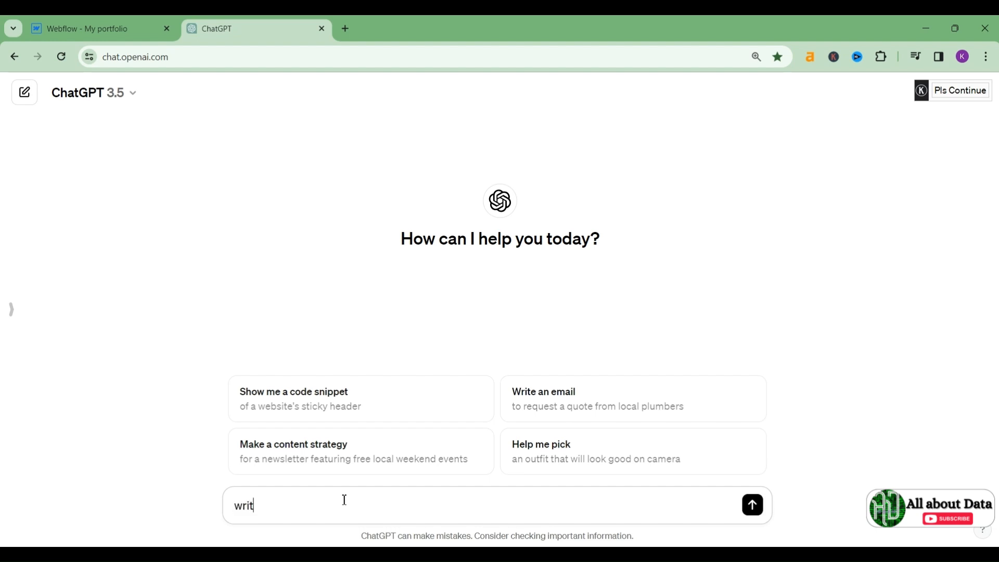
text(e a sort dec)
key(BackSpace)
text(scriptioon about my channel that )
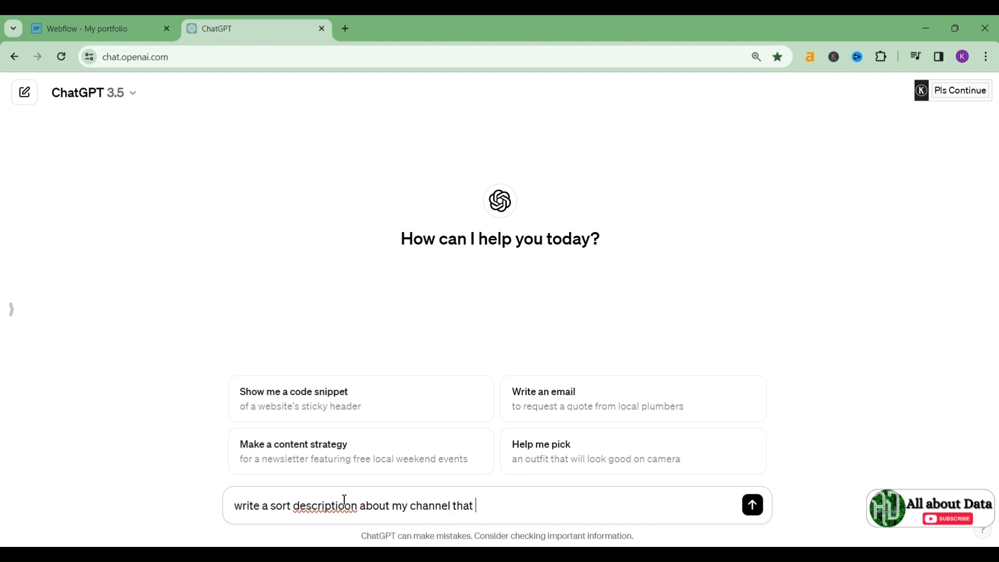
text(here we create vidio)
key(BackSpace)
text(io on the )
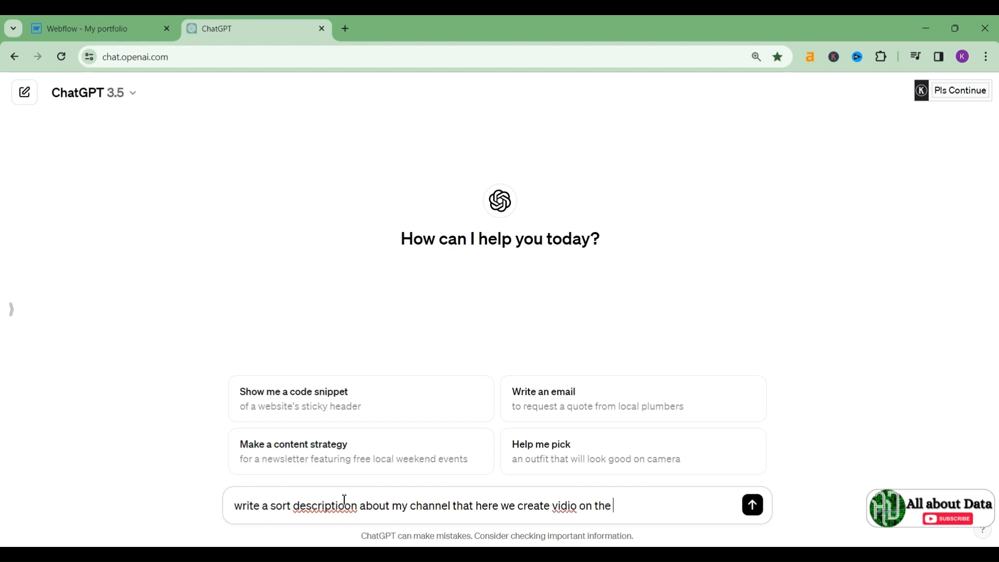
text(data analyst or busine)
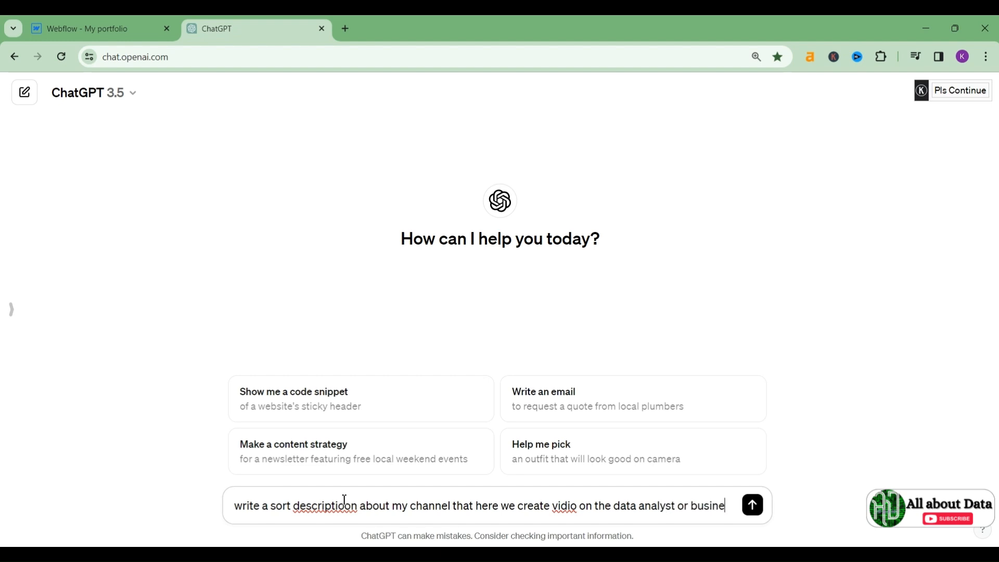
text(ss analyst re)
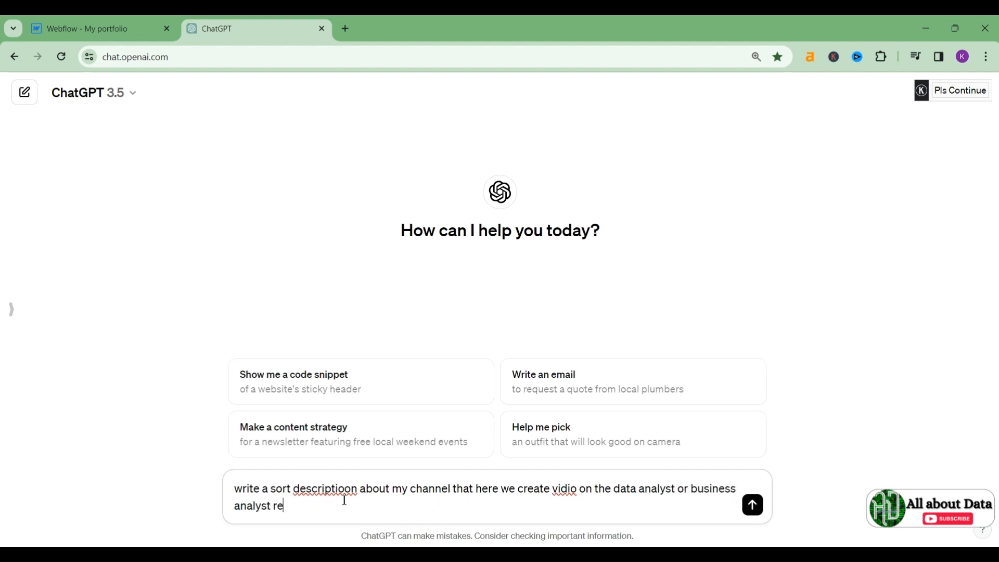
text(ated topic)
key(Return)
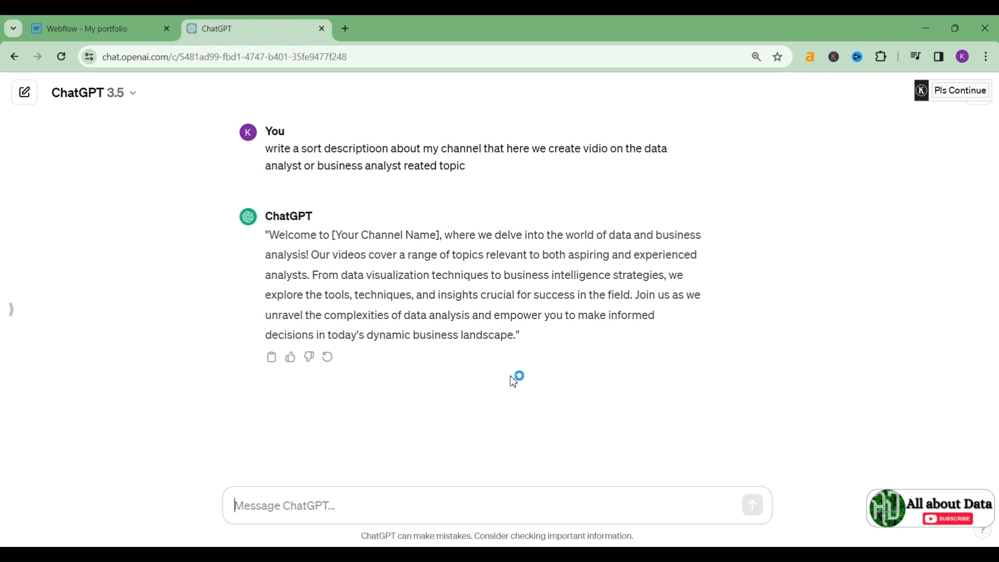
click(273, 359)
Step: Replace the About my Channel paragraph text with ChatGPT's pasted 'Welcome to…' description
click(127, 22)
triple_click(475, 165)
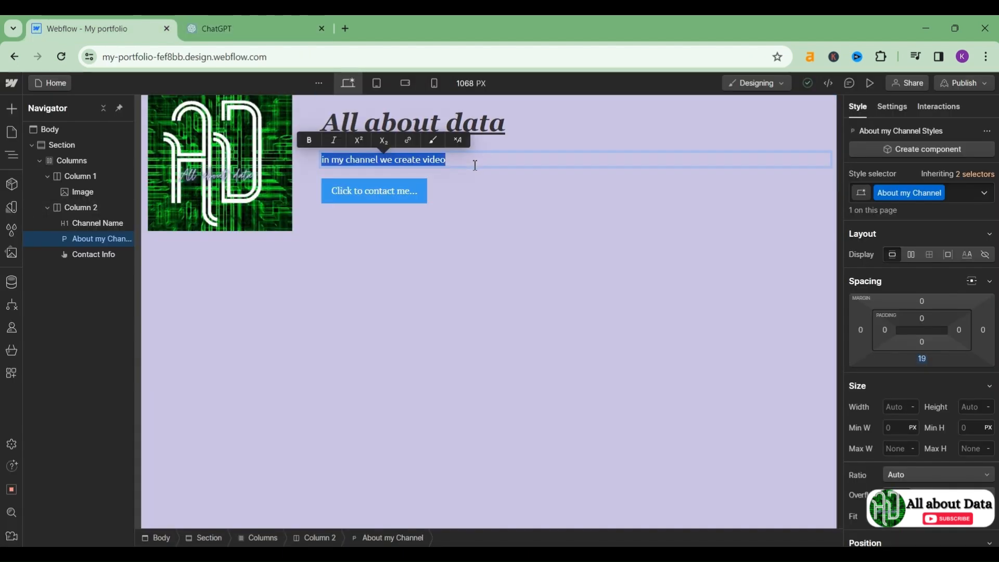
key(ctrl+v)
key(Escape)
click(571, 288)
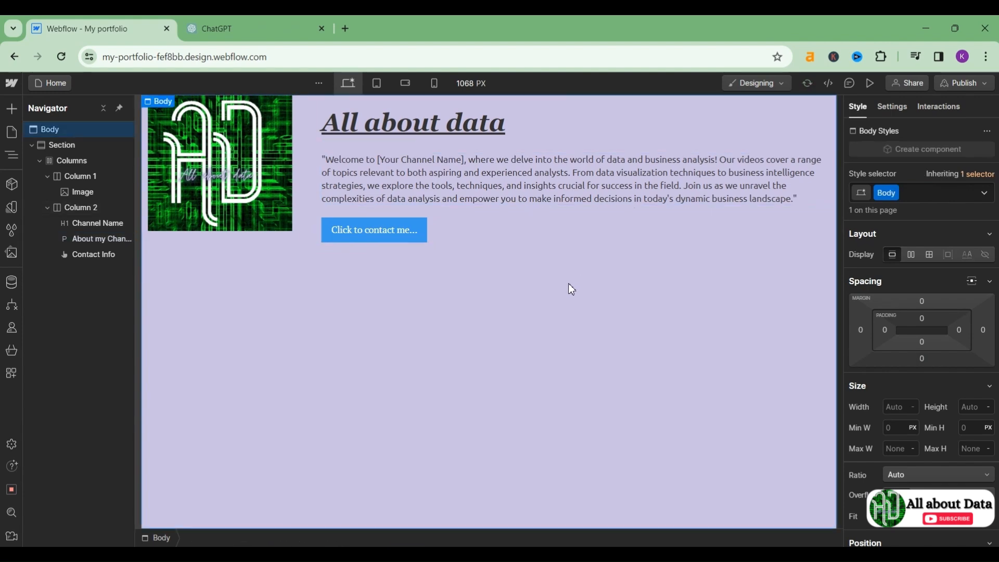
click(591, 242)
Step: Change the Contact Info button's background colour from blue to dark green #028a30
scroll(910, 333, down, 10)
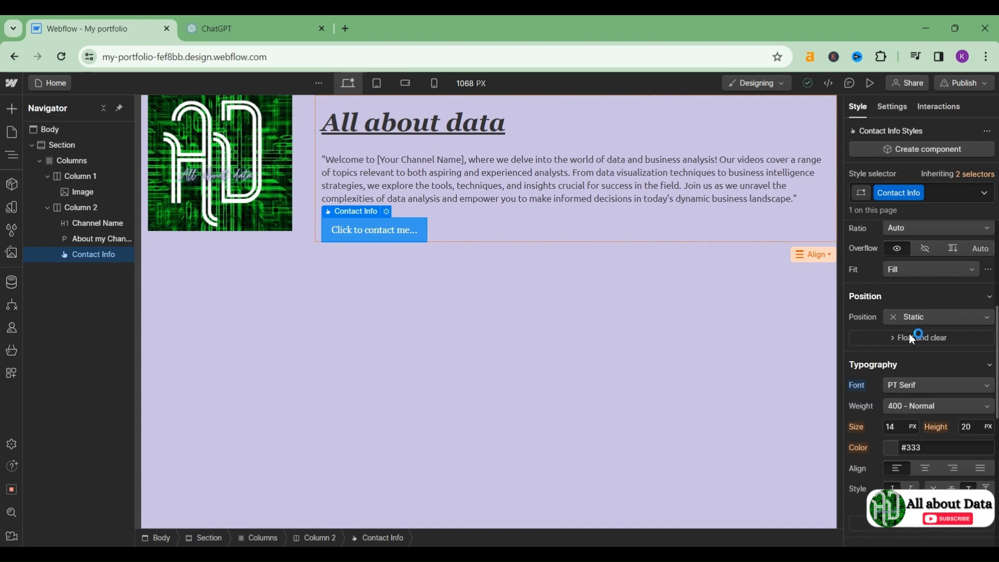
click(892, 284)
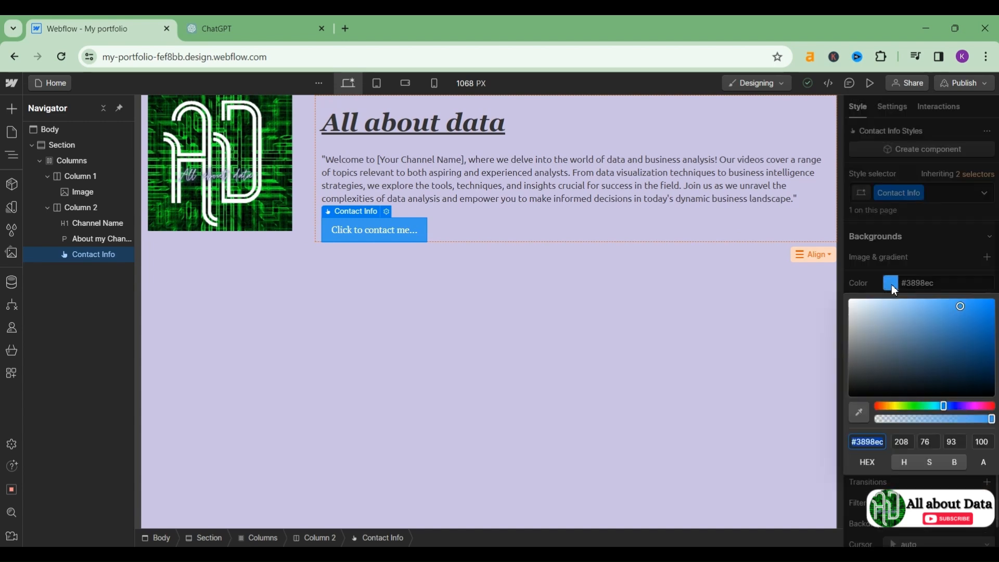
drag(942, 407, 923, 406)
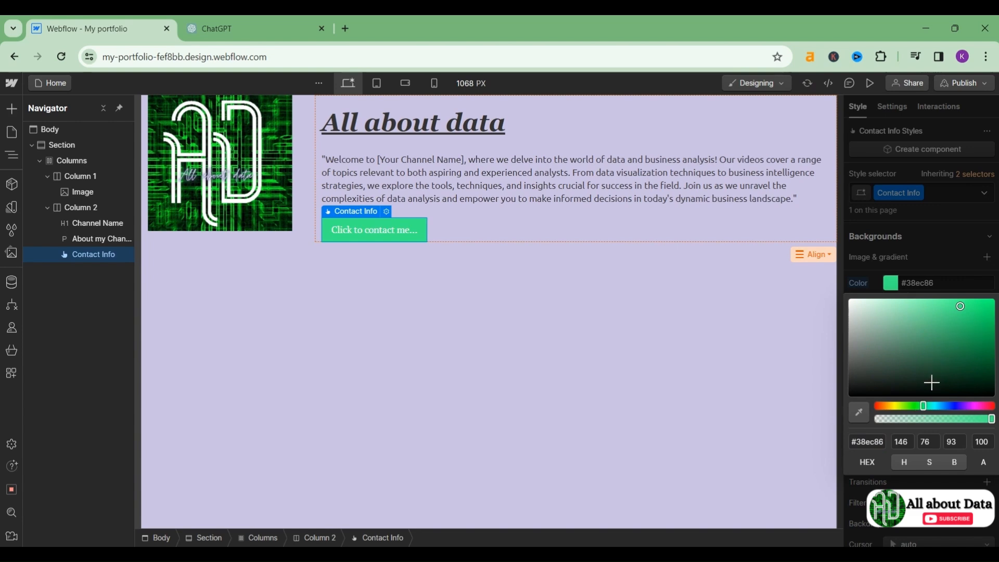
drag(924, 407, 922, 407)
click(987, 336)
mouse_move(987, 336)
mouse_down()
mouse_move(990, 326)
mouse_move(992, 344)
mouse_up()
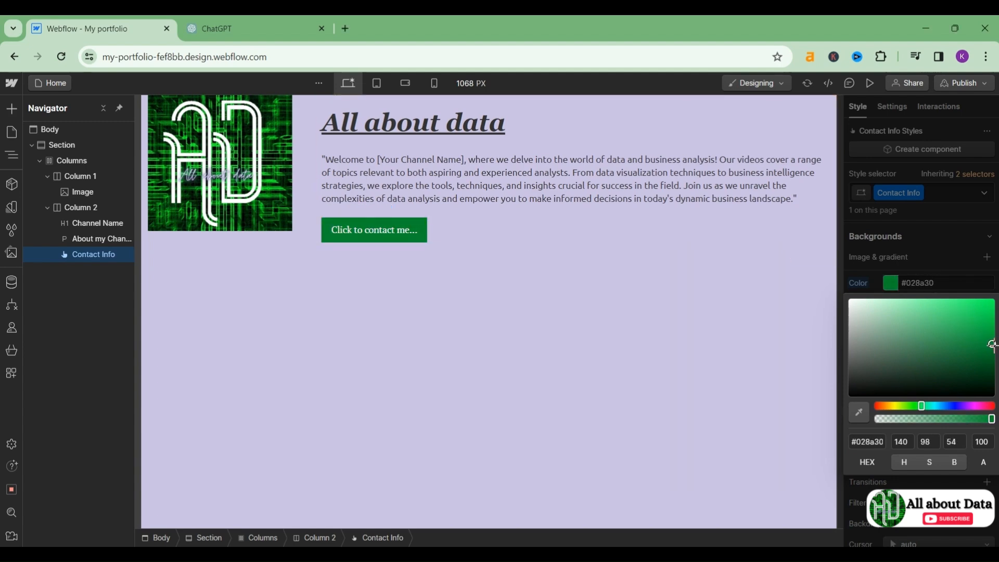
click(937, 242)
scroll(935, 250, up, 2)
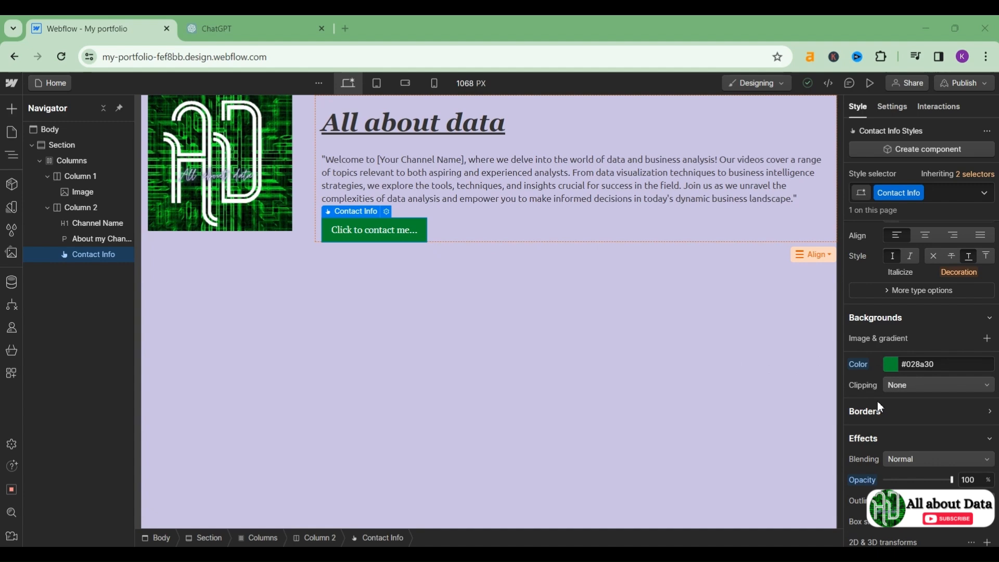
Step: Set the Contact Info button's border radius to 17 px in the Borders settings
scroll(878, 406, down, 1)
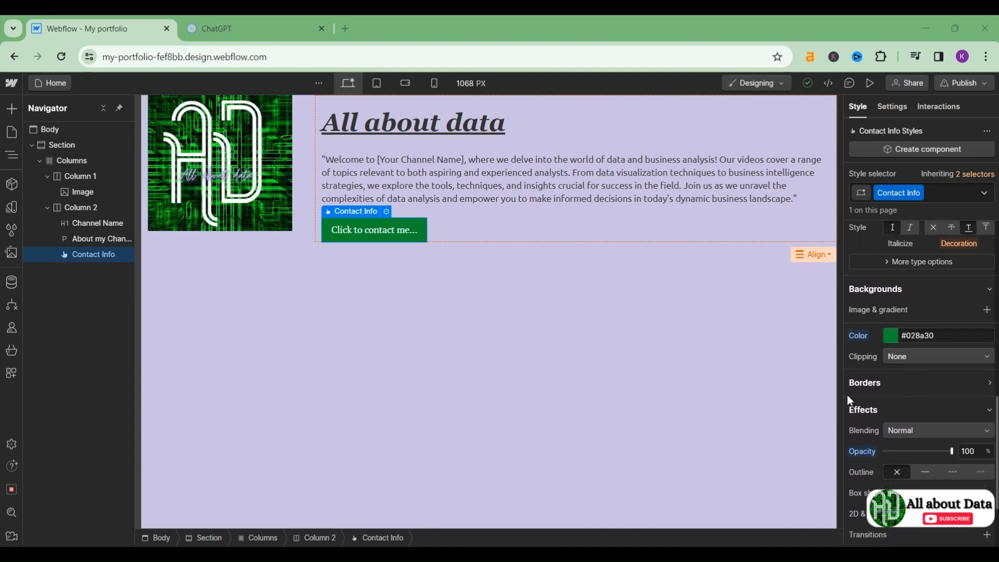
click(991, 385)
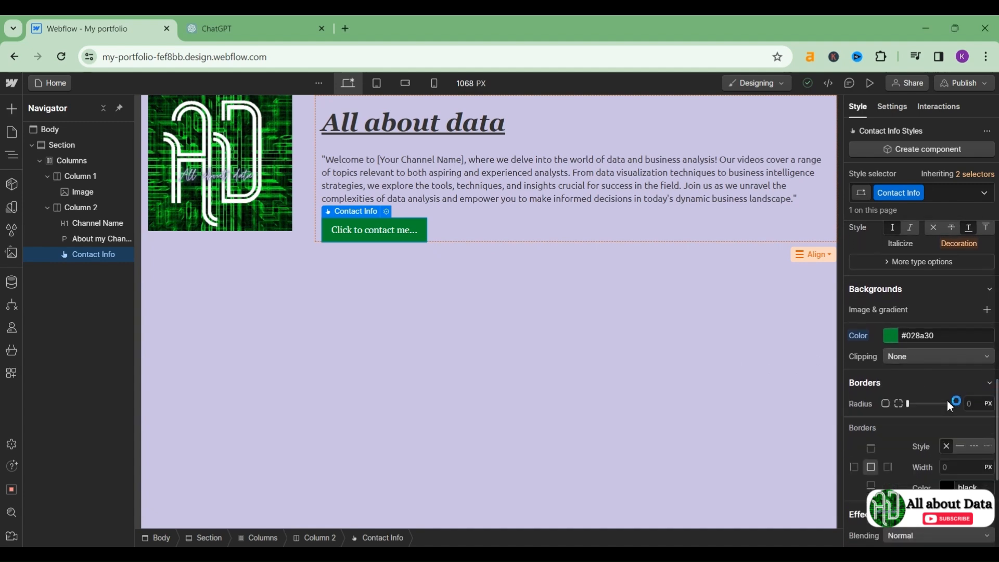
scroll(928, 411, down, 1)
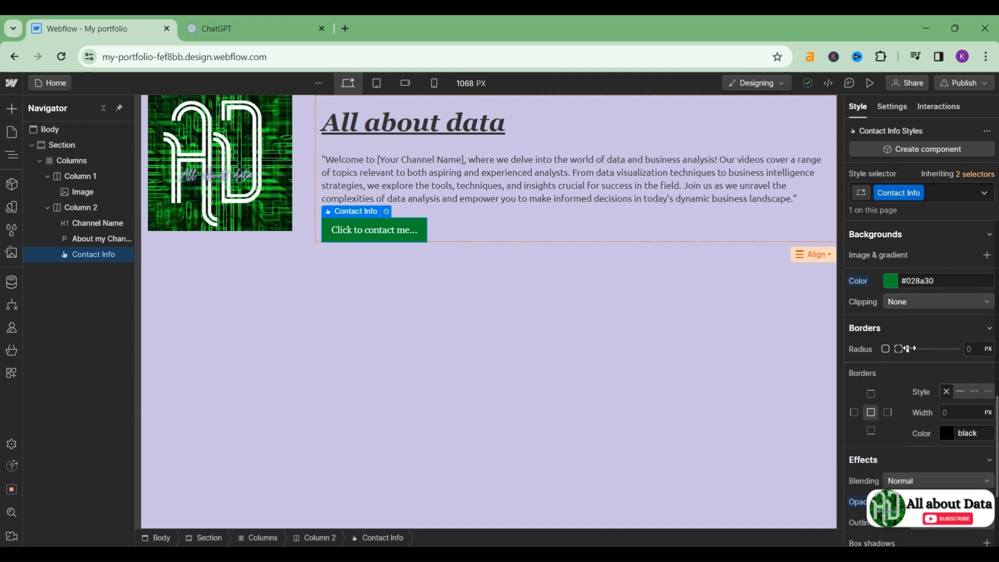
drag(908, 349, 953, 359)
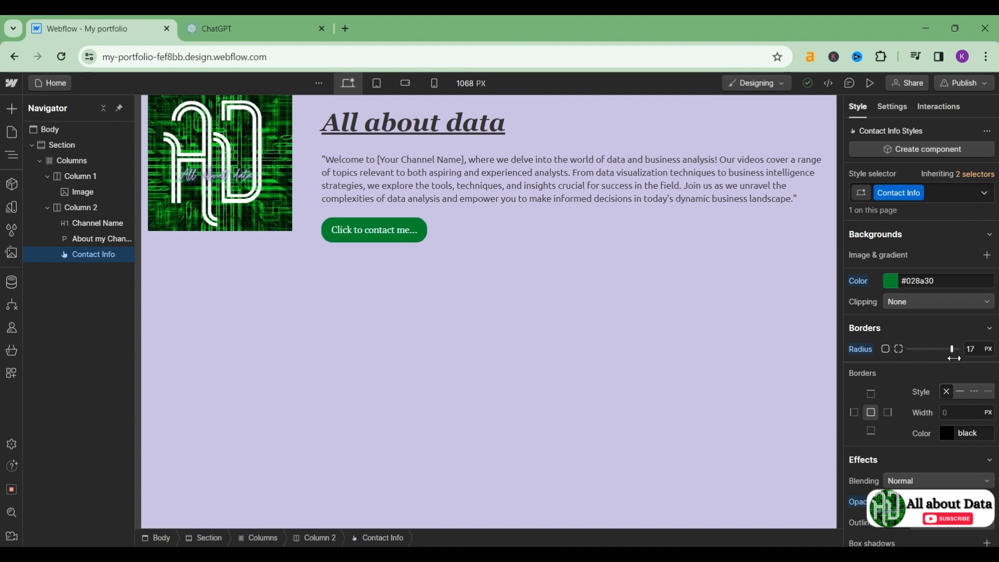
click(602, 320)
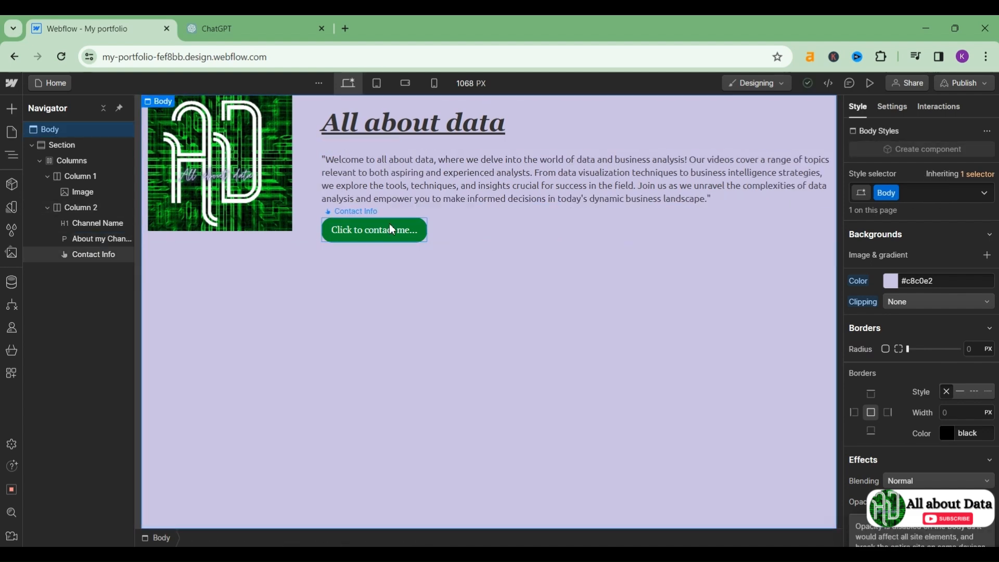
Step: Select the Contact Info button and bring up its Link Settings dialog
click(390, 223)
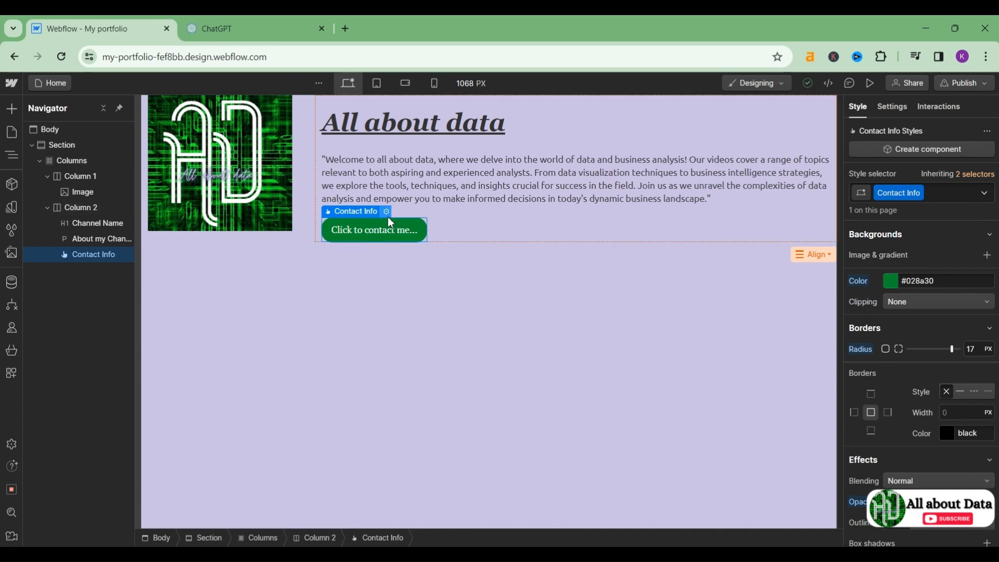
click(386, 211)
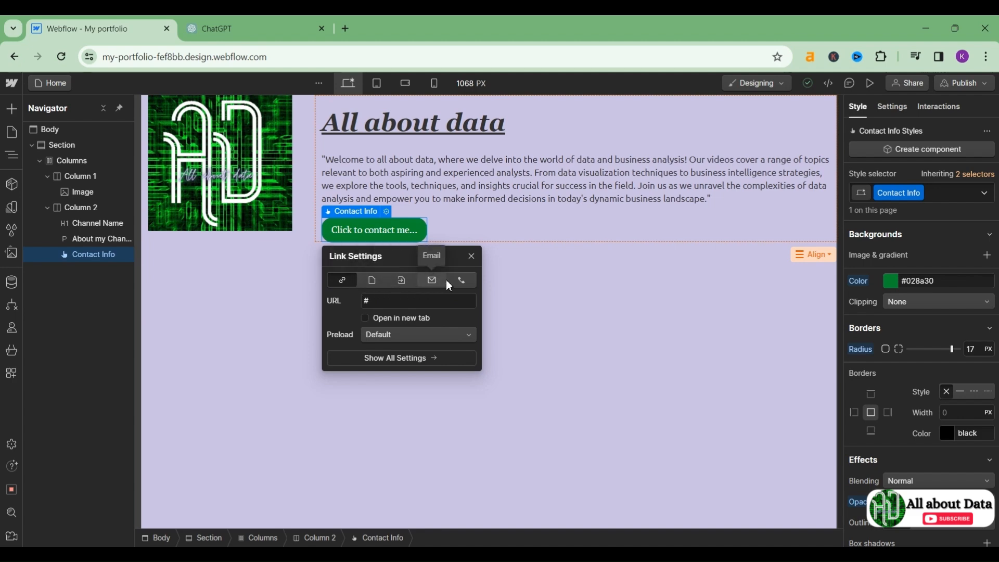
Step: Set the contact button's link type to Phone and enter the phone number
click(459, 283)
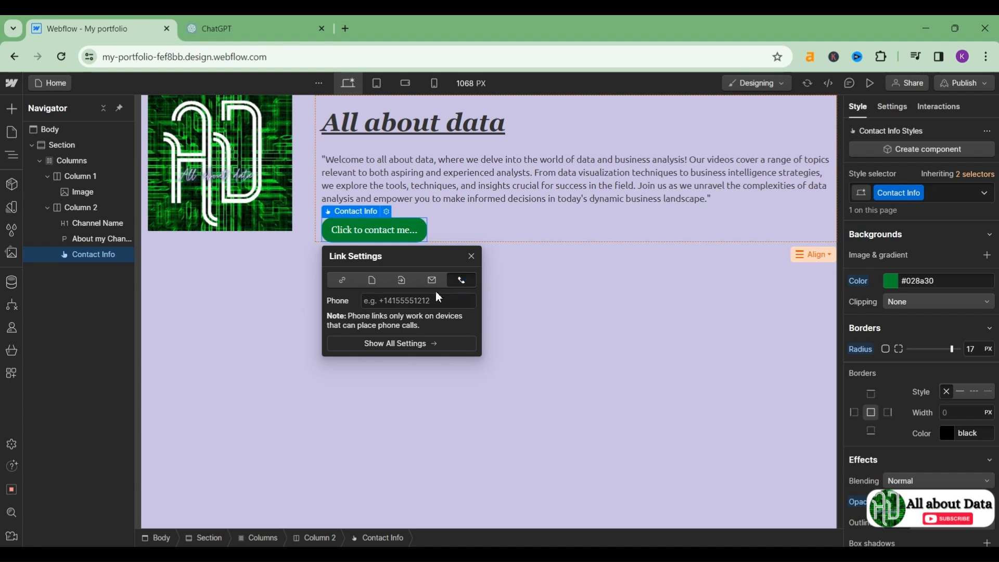
click(416, 301)
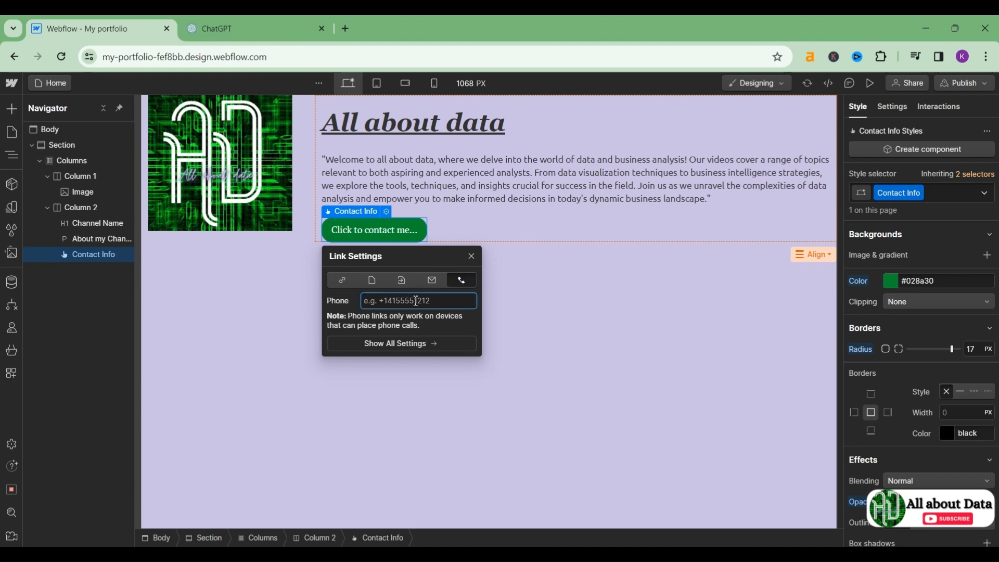
text(+6400000000)
key(Tab)
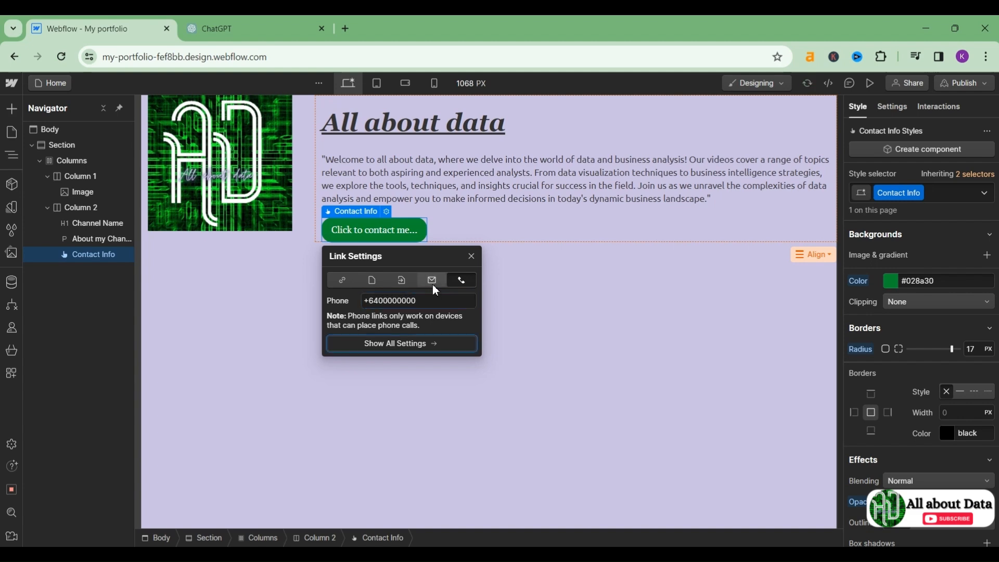
click(435, 255)
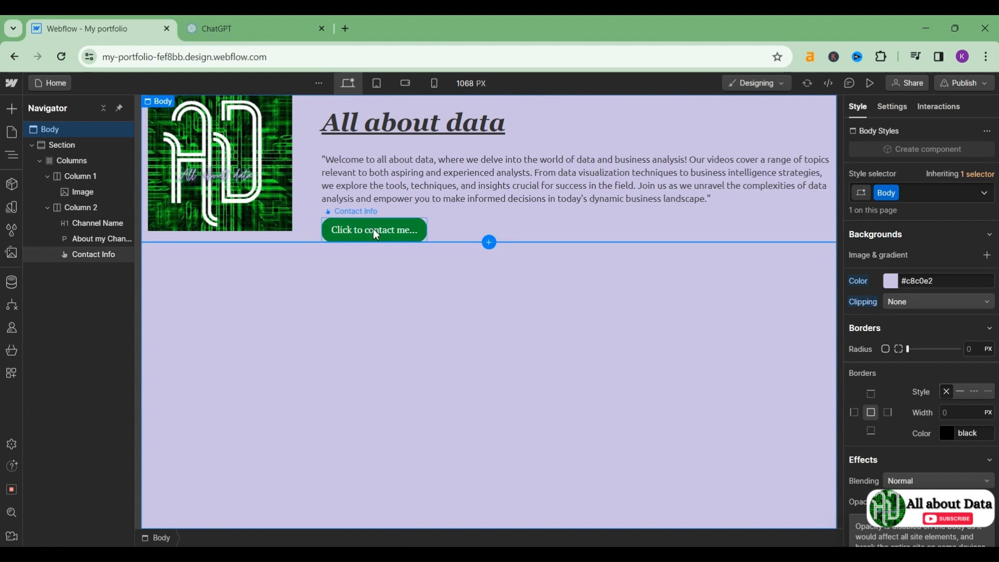
Step: Preview the hero page, click the contact button to test the call link, and dismiss the alert
click(867, 89)
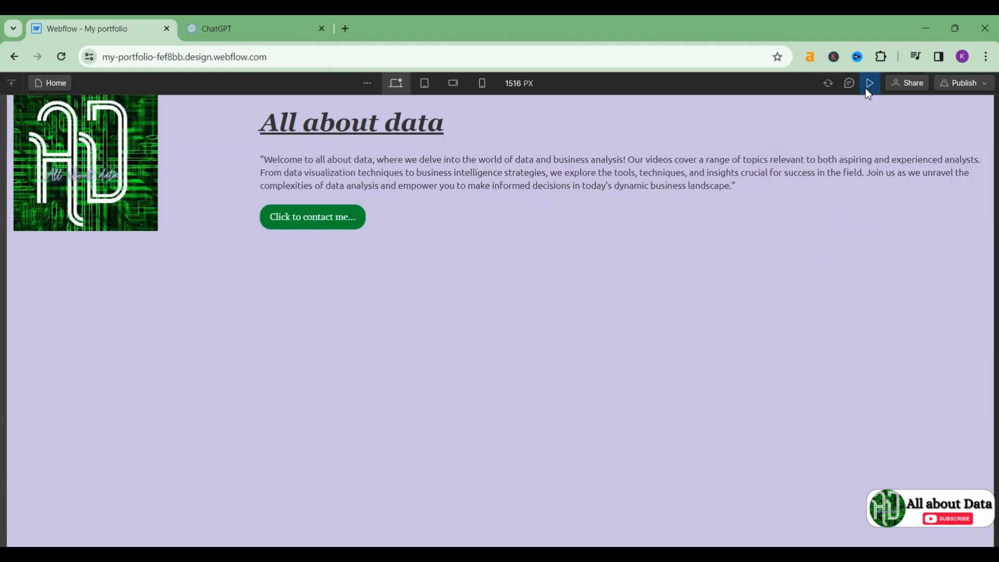
click(327, 219)
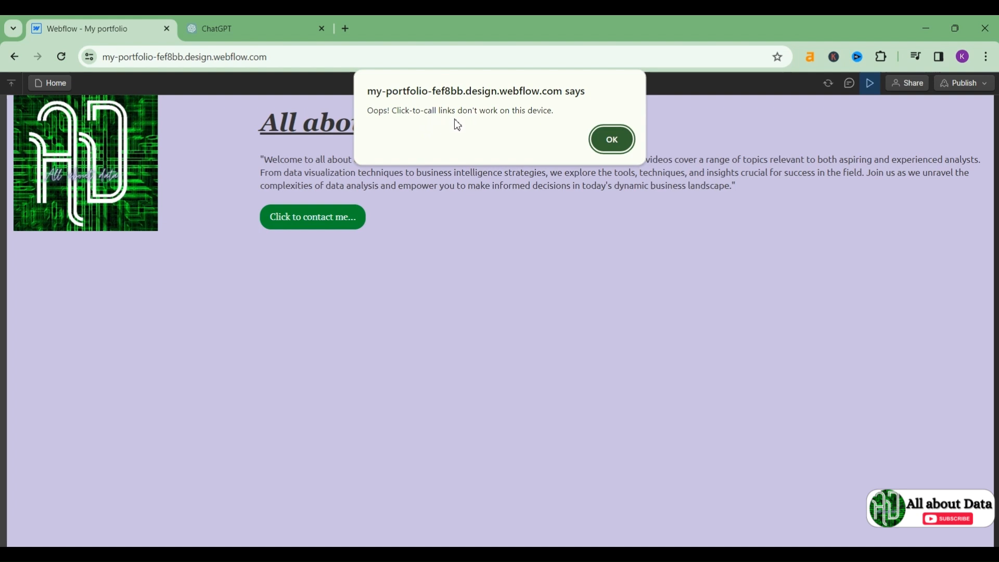
click(612, 140)
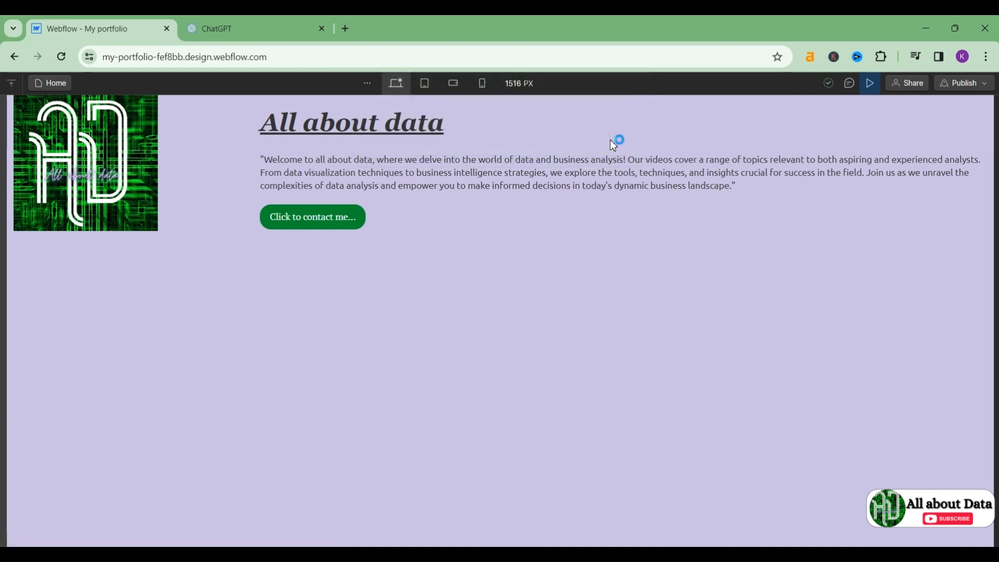
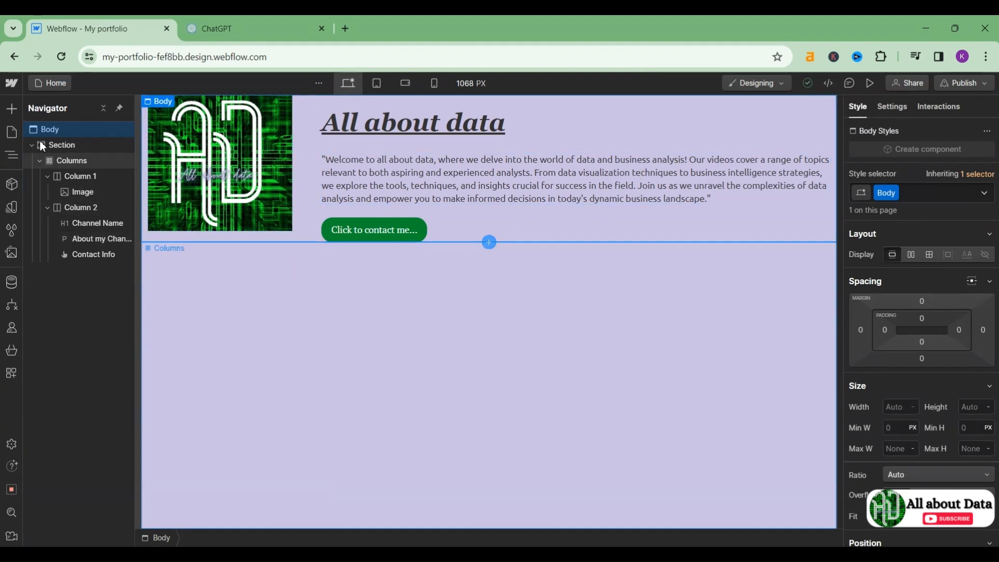
Step: Open the Add Elements panel and scroll down to the Navbar element under Advanced
click(14, 115)
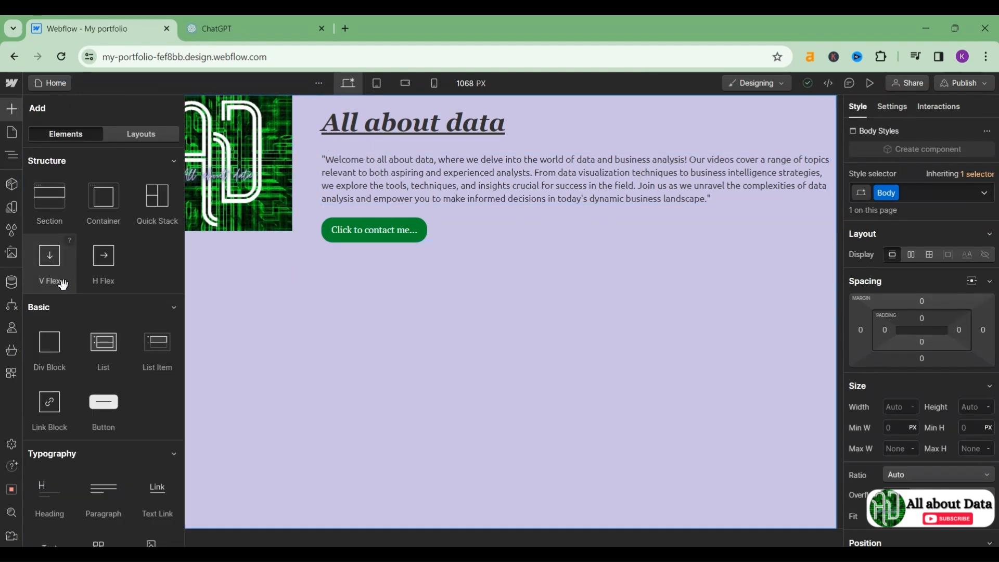
scroll(60, 290, down, 4)
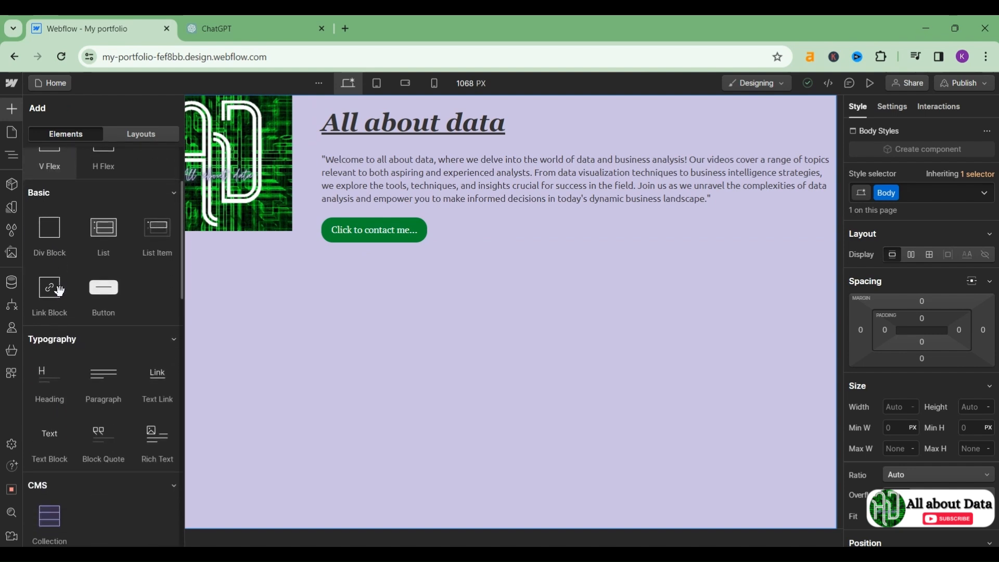
scroll(59, 290, down, 5)
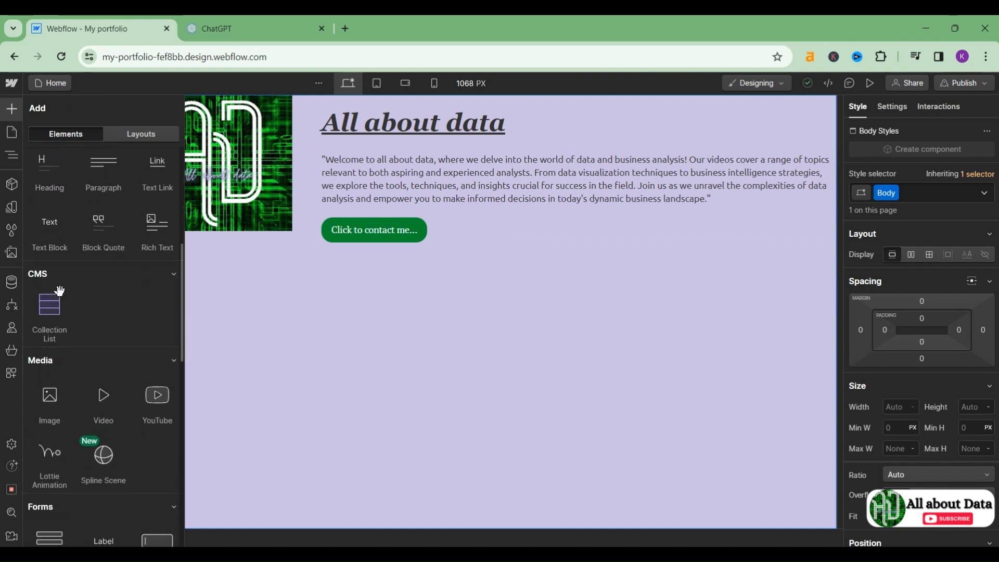
scroll(59, 290, down, 3)
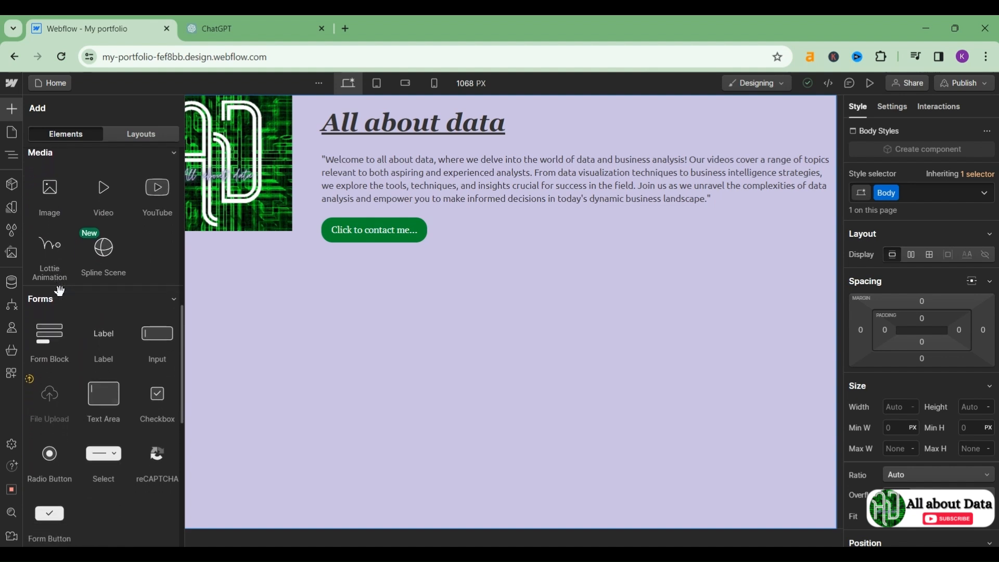
scroll(60, 291, down, 3)
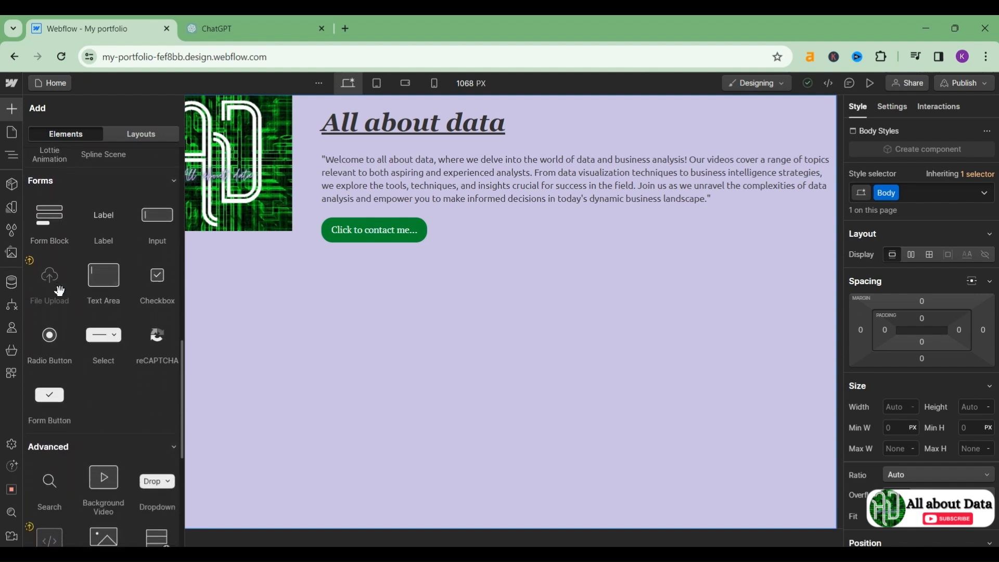
scroll(60, 290, down, 8)
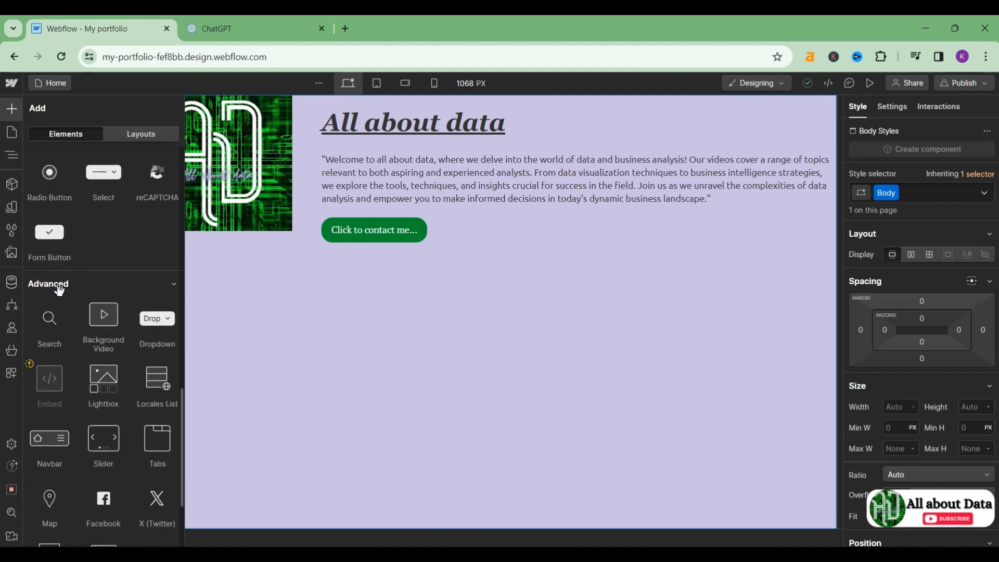
scroll(60, 290, down, 2)
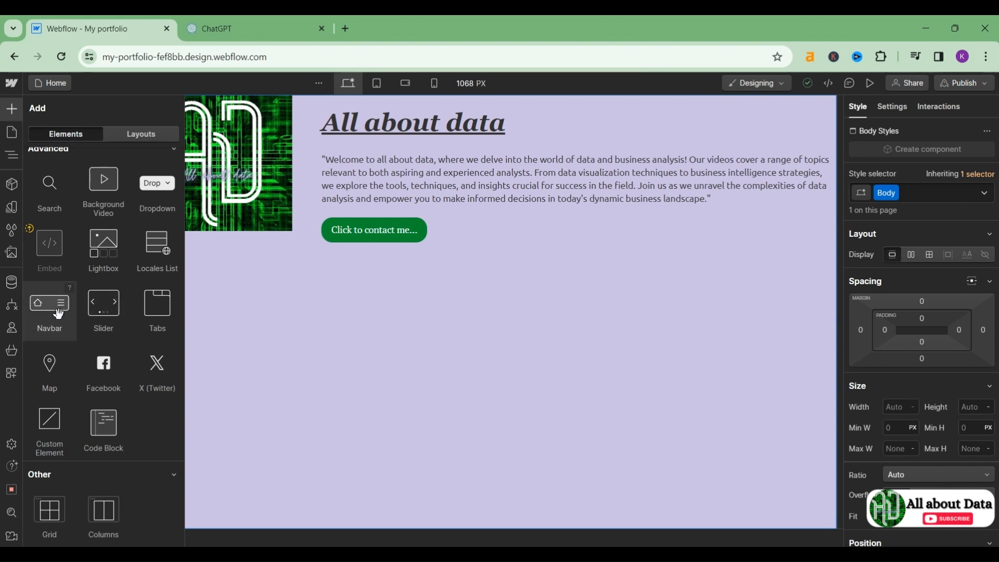
Step: Drop a Navbar with Home, About and Contact links and move it above the logo and heading
drag(56, 313, 295, 271)
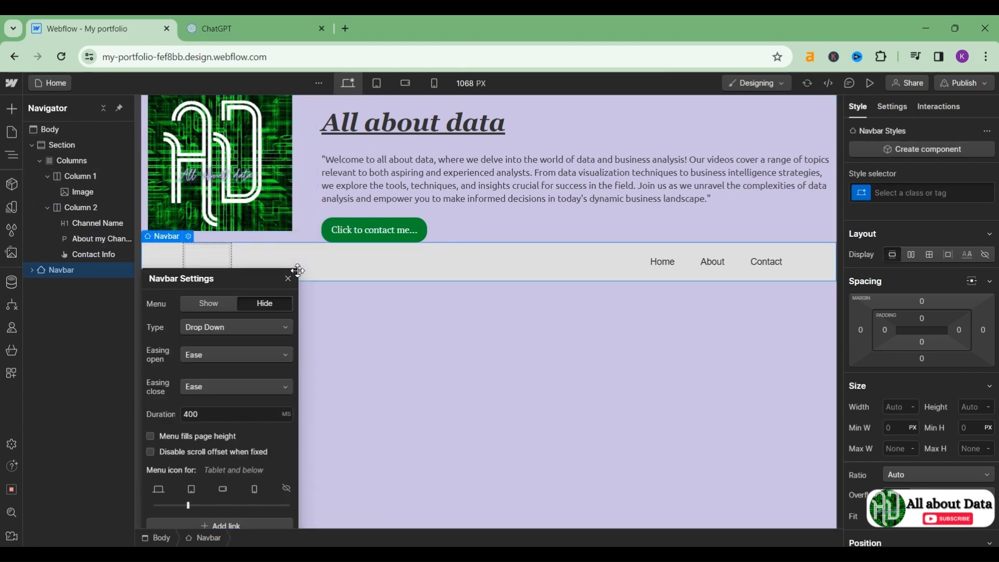
click(383, 312)
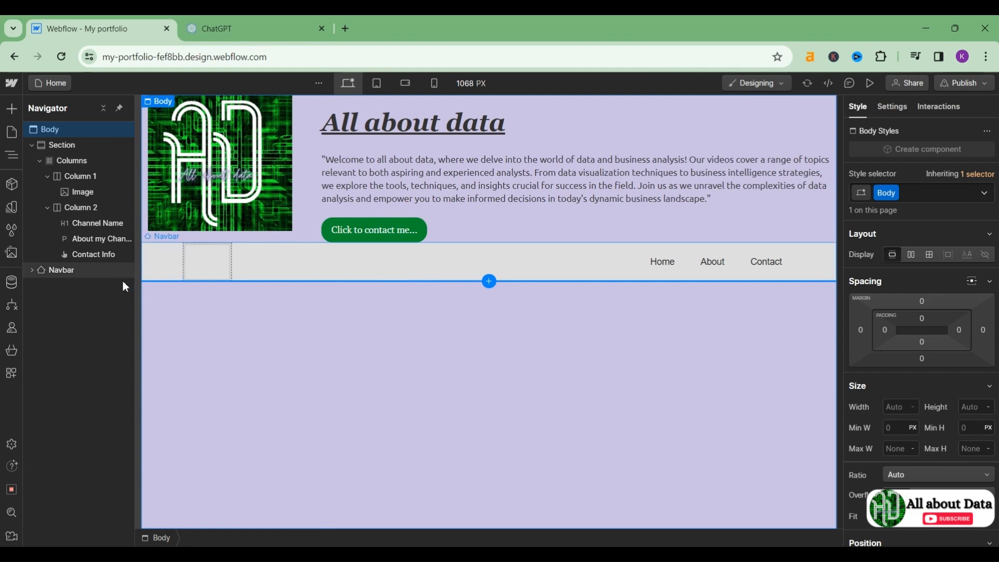
drag(80, 267, 67, 147)
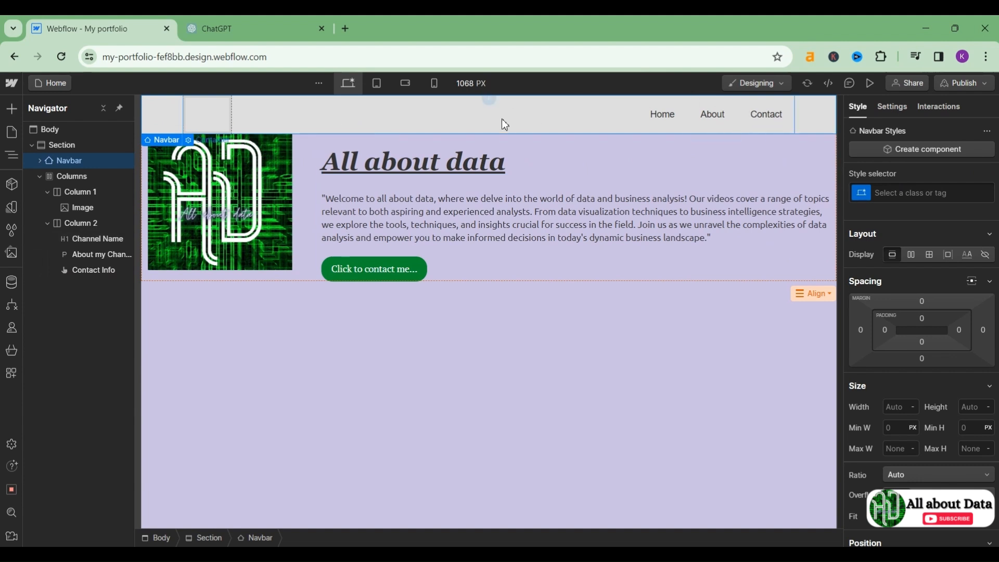
Step: Copy the page body's lavender background colour code #c8c0e2
click(603, 383)
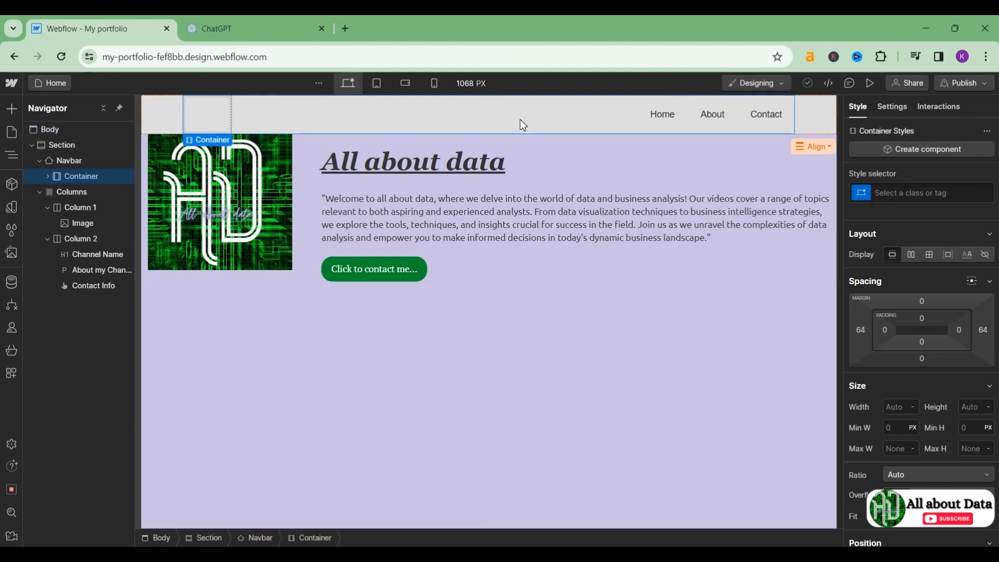
scroll(869, 312, down, 5)
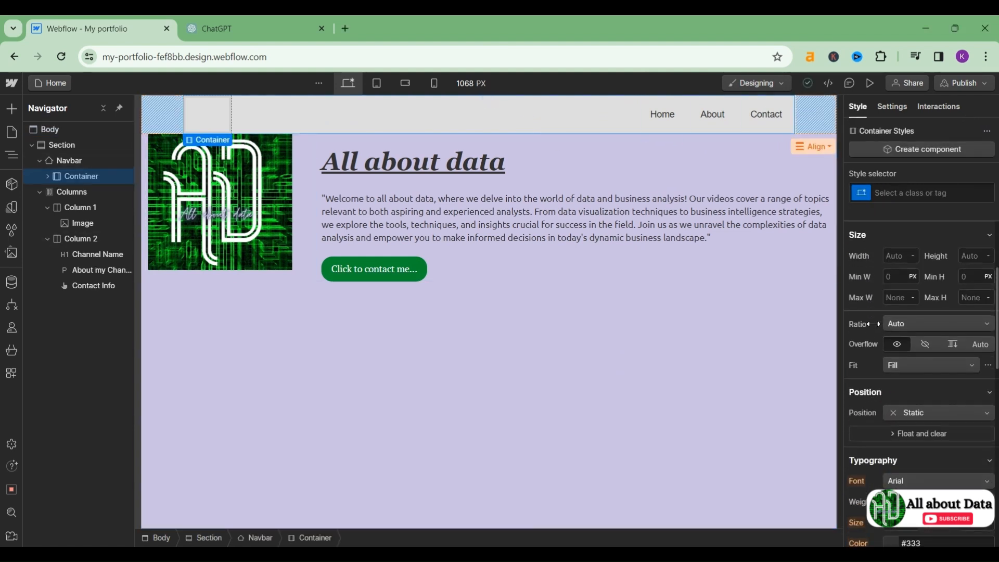
scroll(873, 324, down, 4)
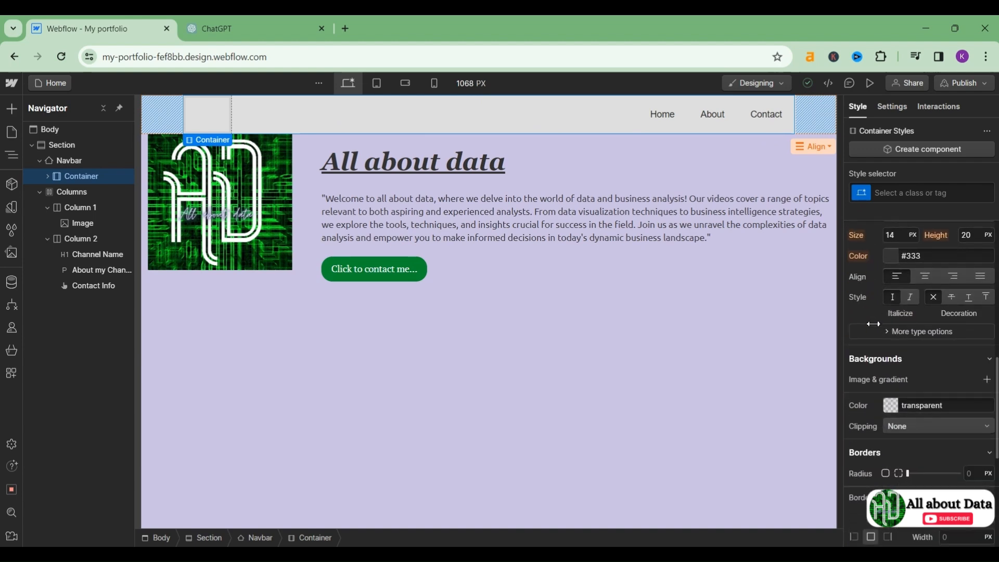
click(888, 404)
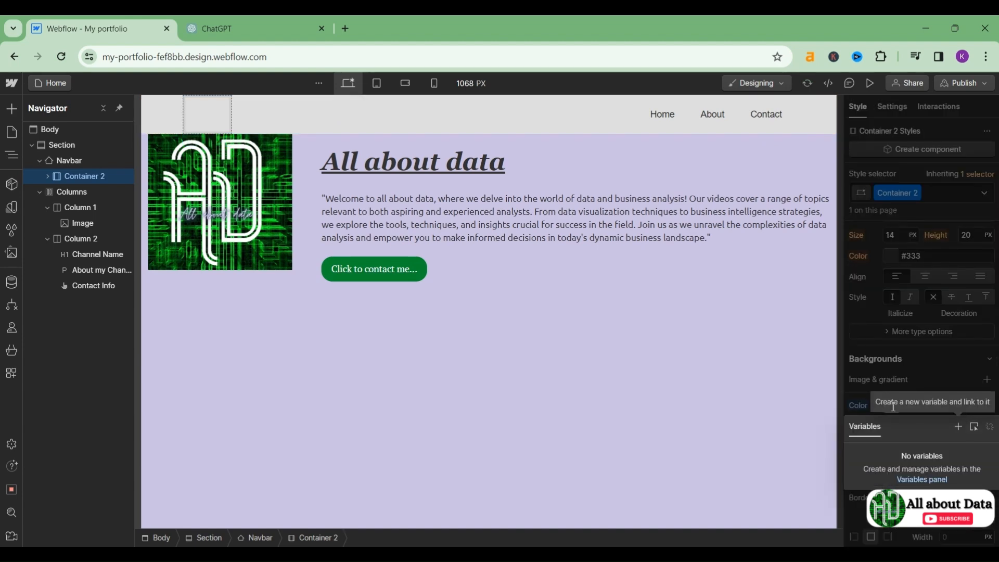
click(798, 411)
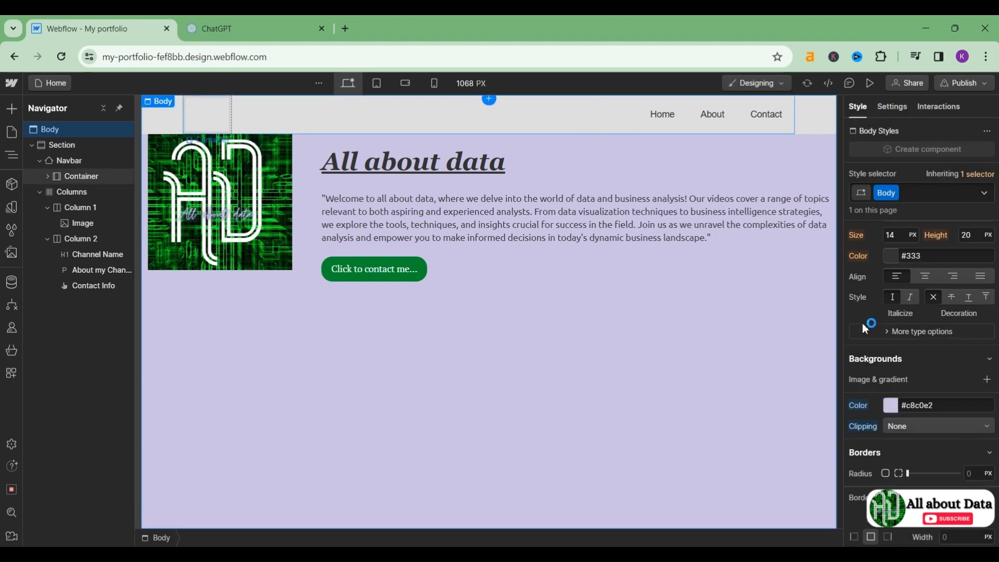
click(935, 405)
key(ctrl+c)
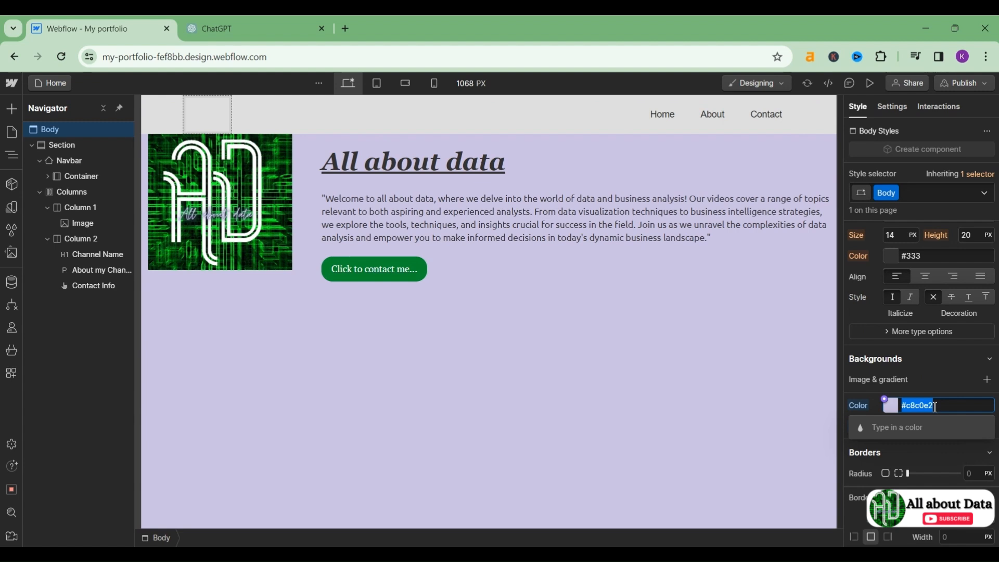
Step: Give the navbar's container a #c8c0e2 lavender background
click(568, 115)
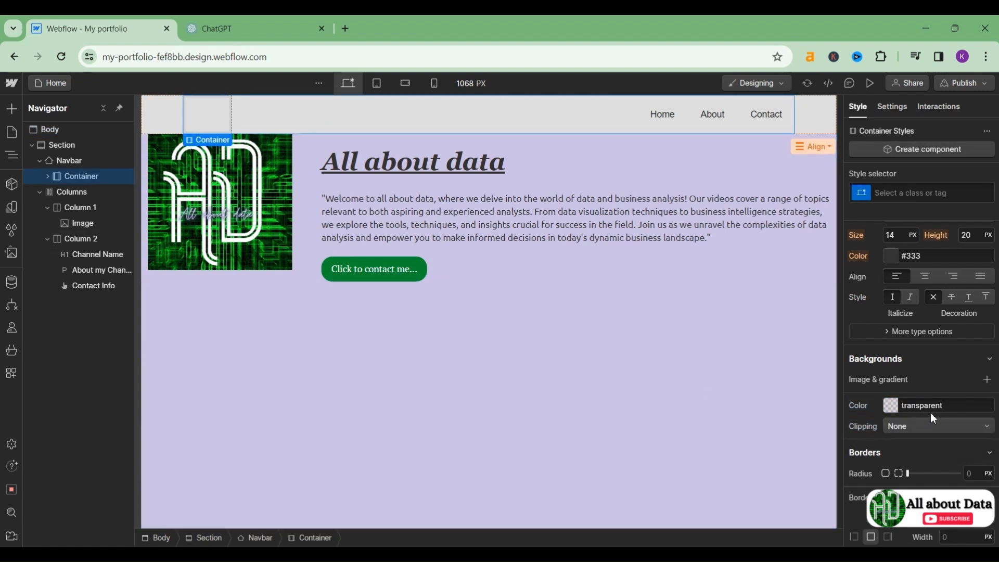
click(953, 409)
key(ctrl+v)
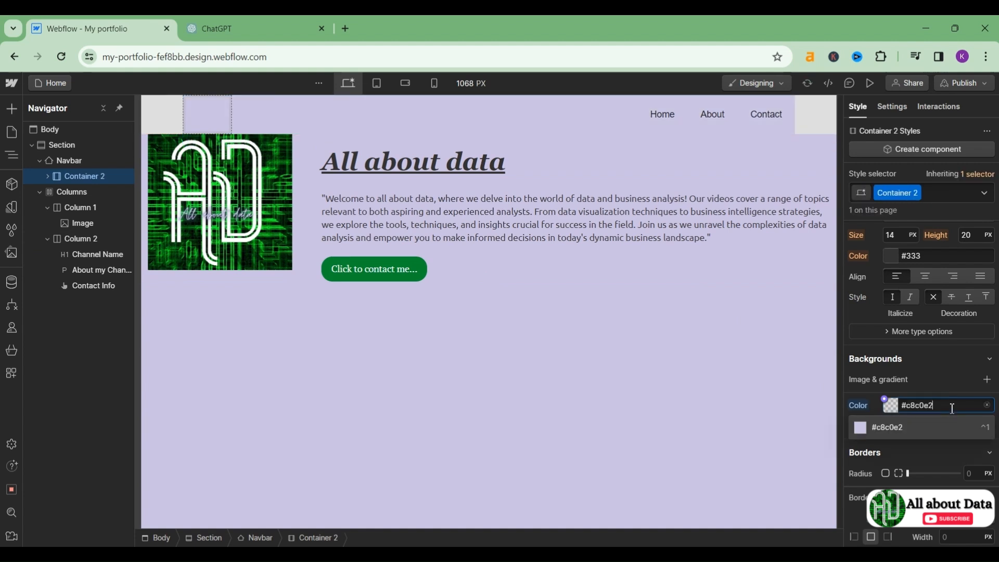
key(ctrl+z)
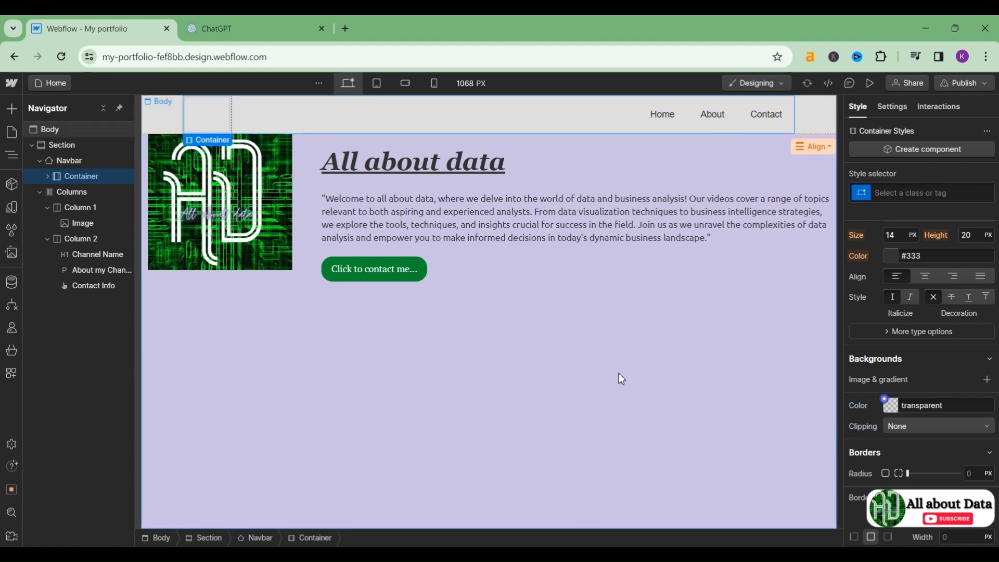
click(943, 409)
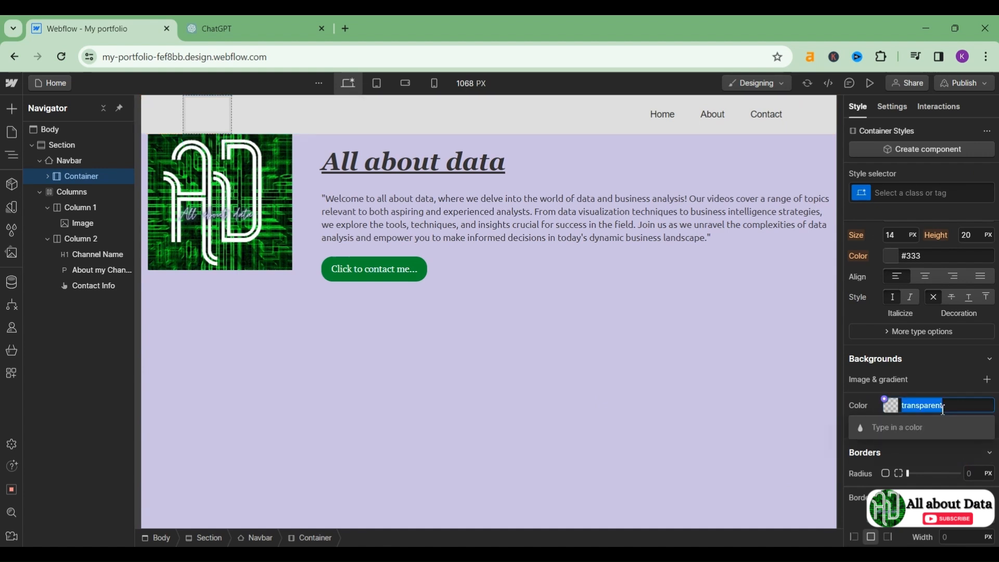
key(ctrl+v)
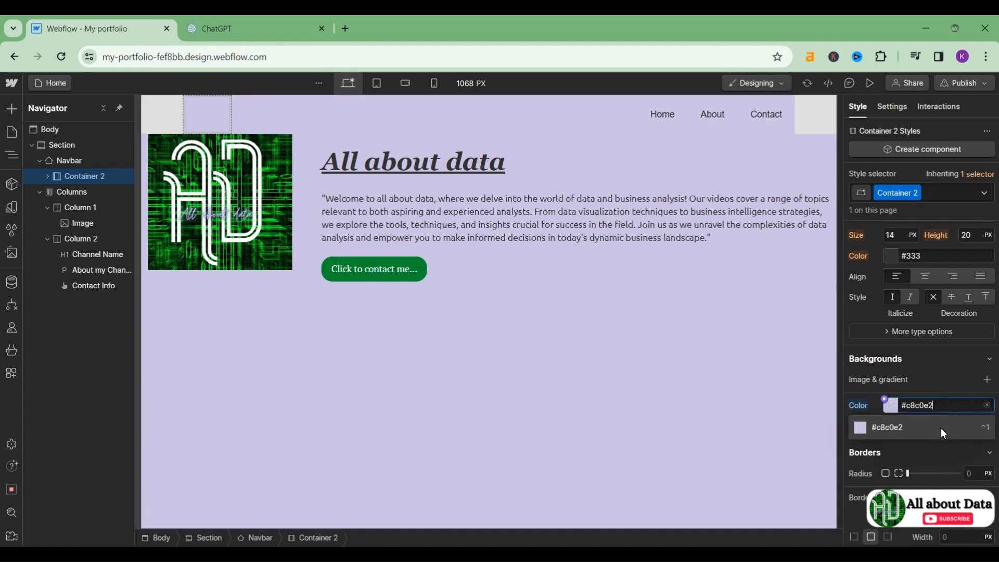
click(941, 428)
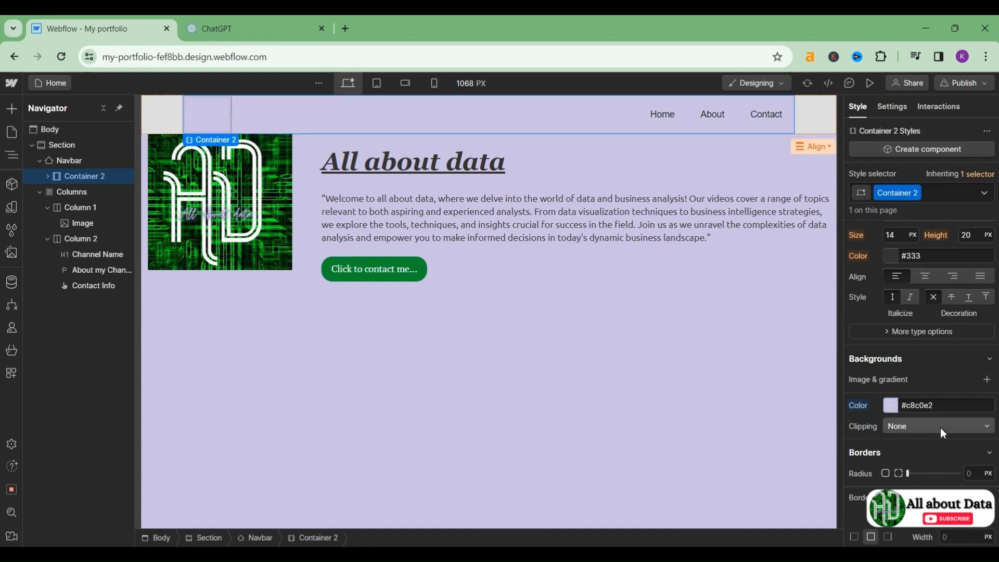
Step: Change the navbar's own background from grey #ddd to lavender #c8c0e2
click(816, 120)
click(927, 483)
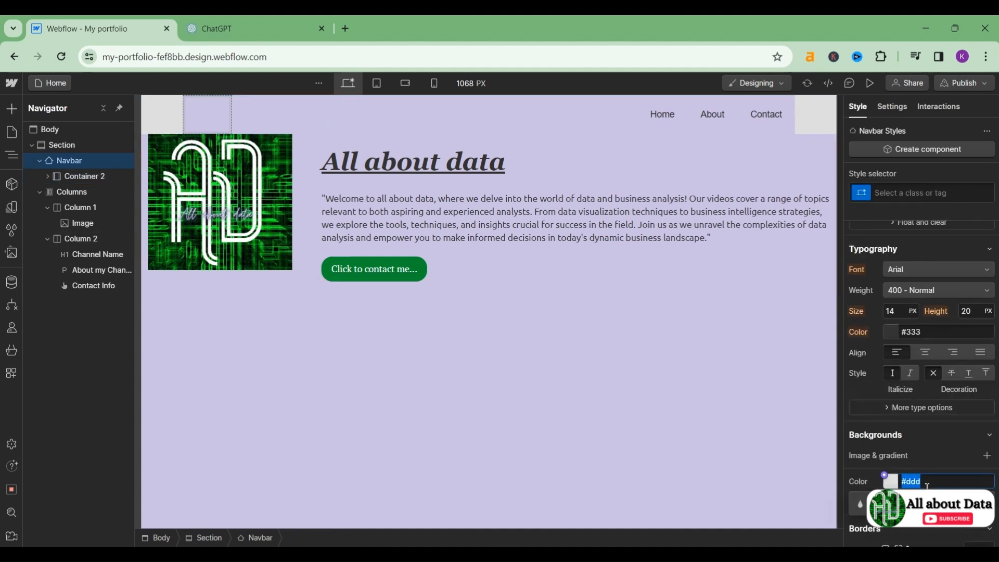
key(ctrl+v)
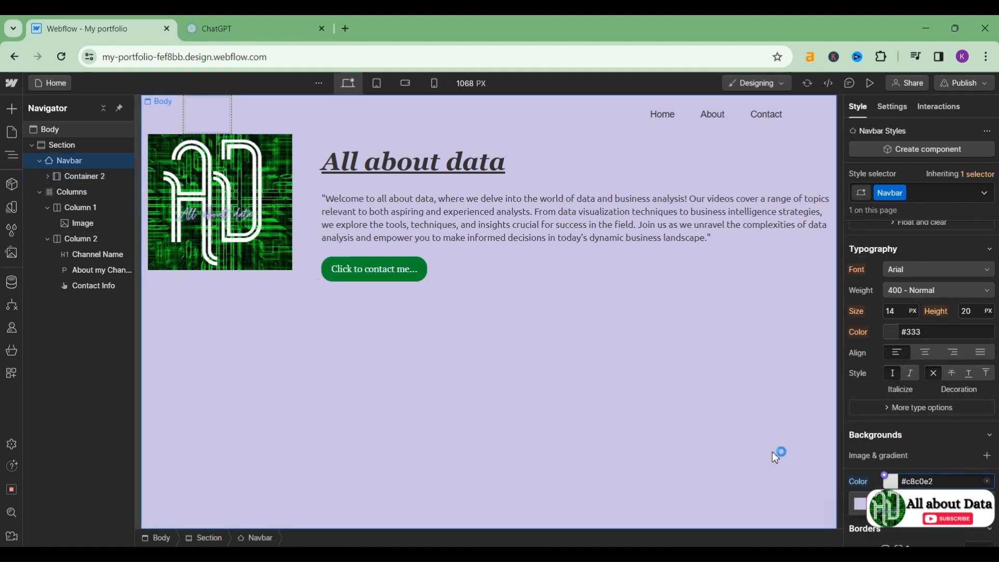
key(Return)
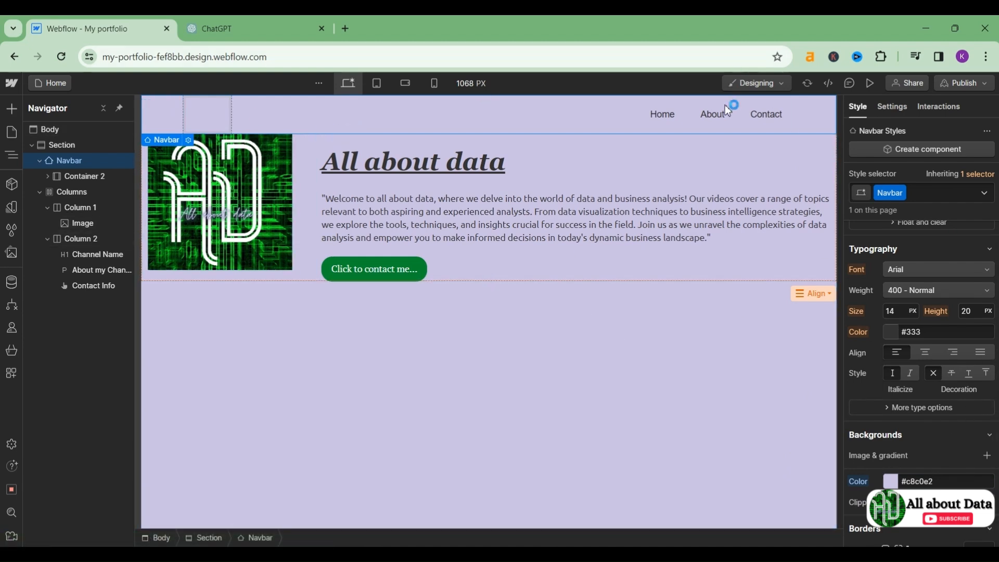
click(210, 112)
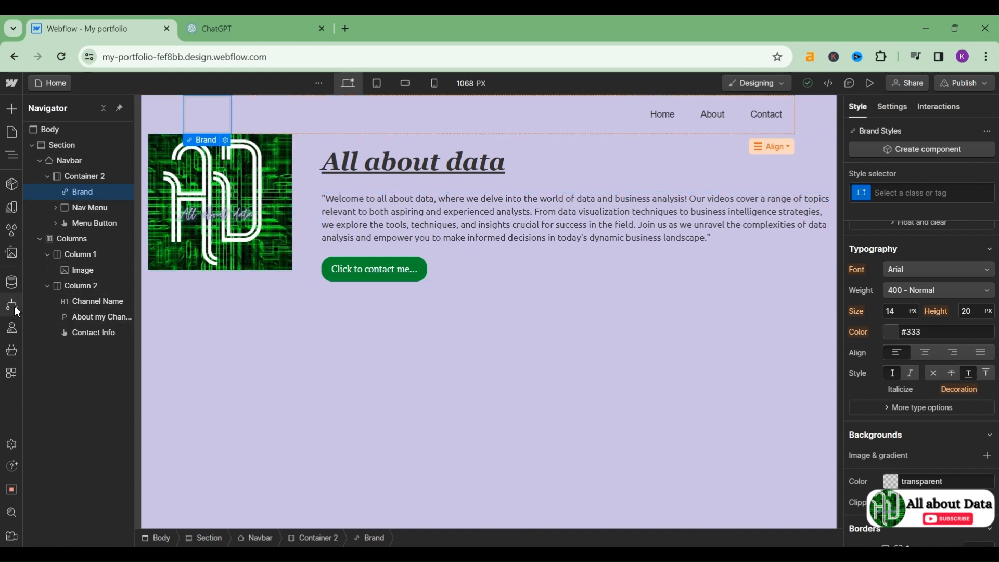
Step: Place an uploaded logo image in the navbar brand area, shrink it to 54 px, and open its full settings
click(12, 253)
drag(33, 211, 208, 112)
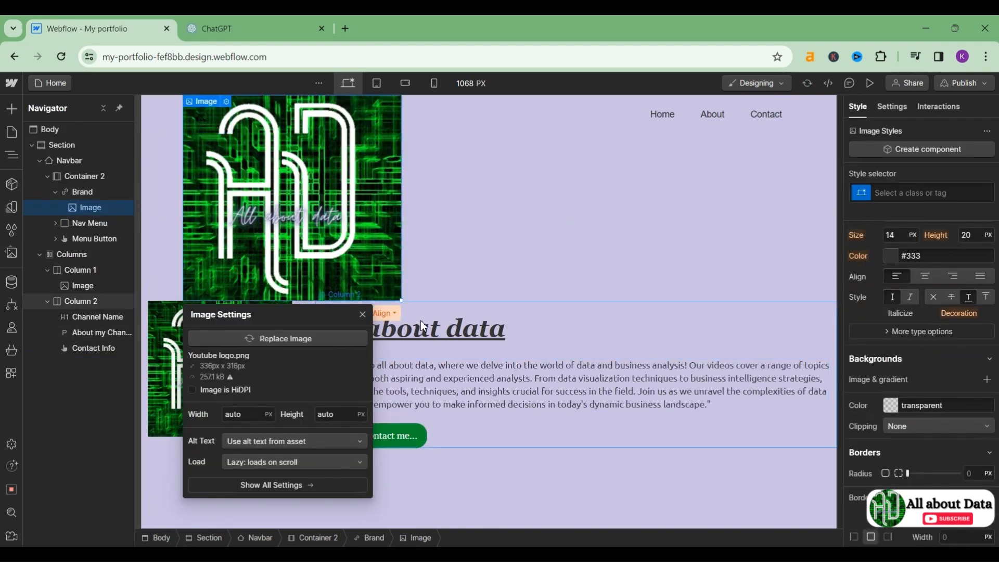
drag(403, 301, 233, 129)
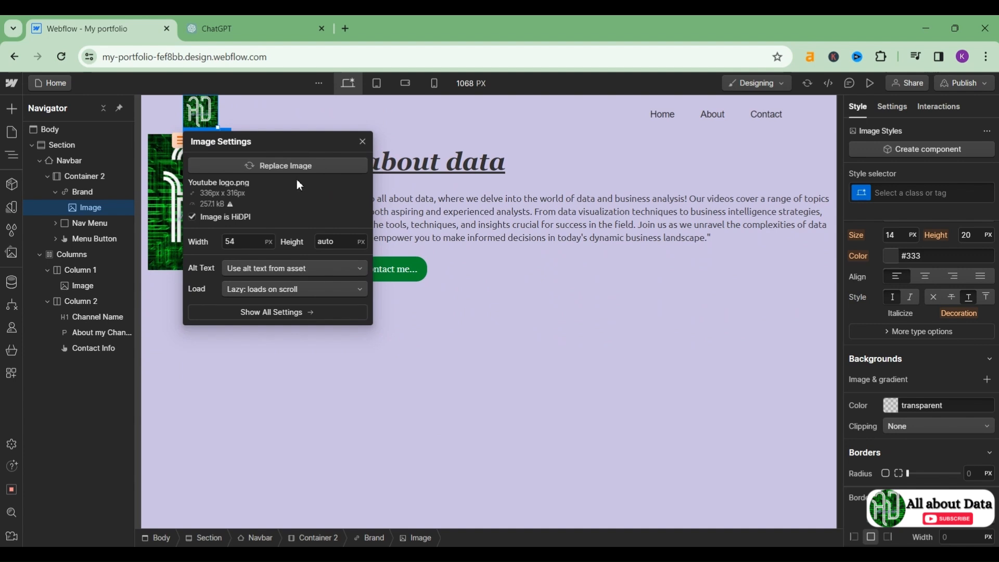
click(278, 314)
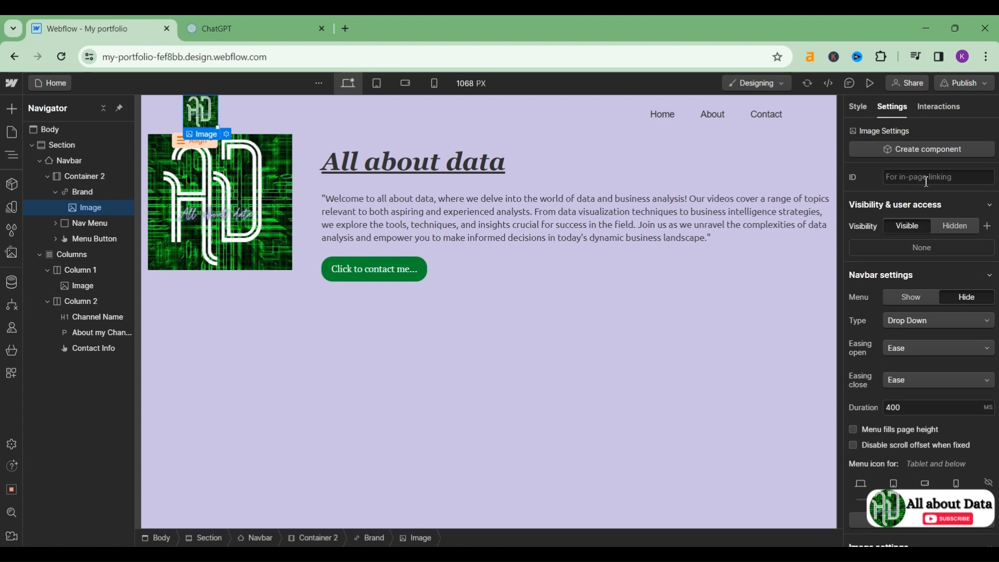
Step: Add a fourth navbar link and delete the extra Link 2 item
click(921, 520)
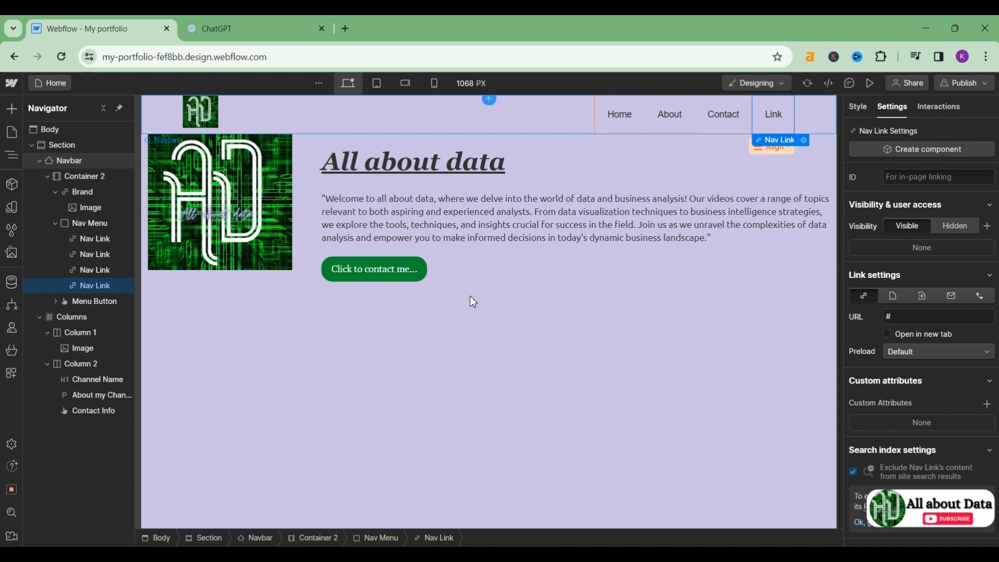
double_click(195, 116)
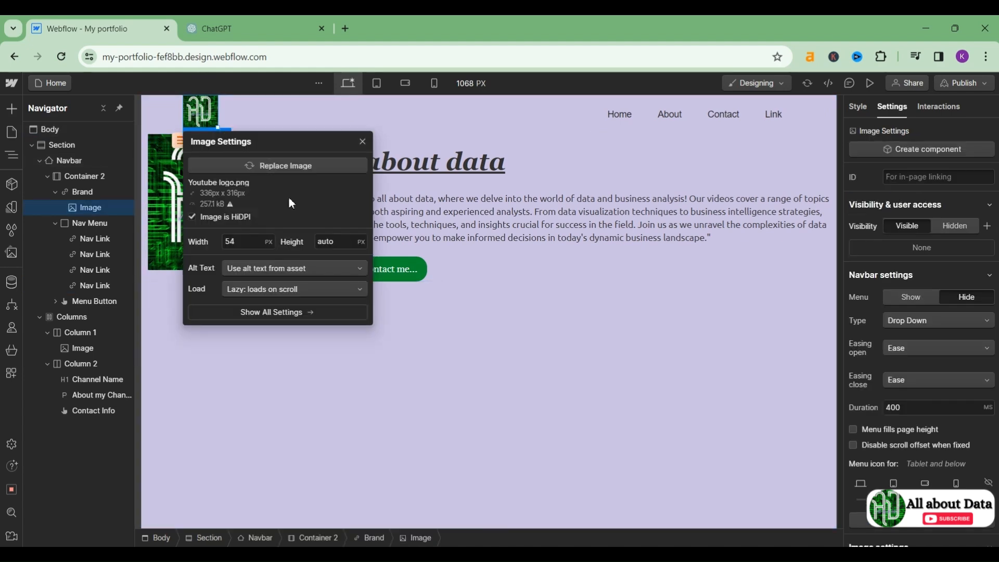
key(Escape)
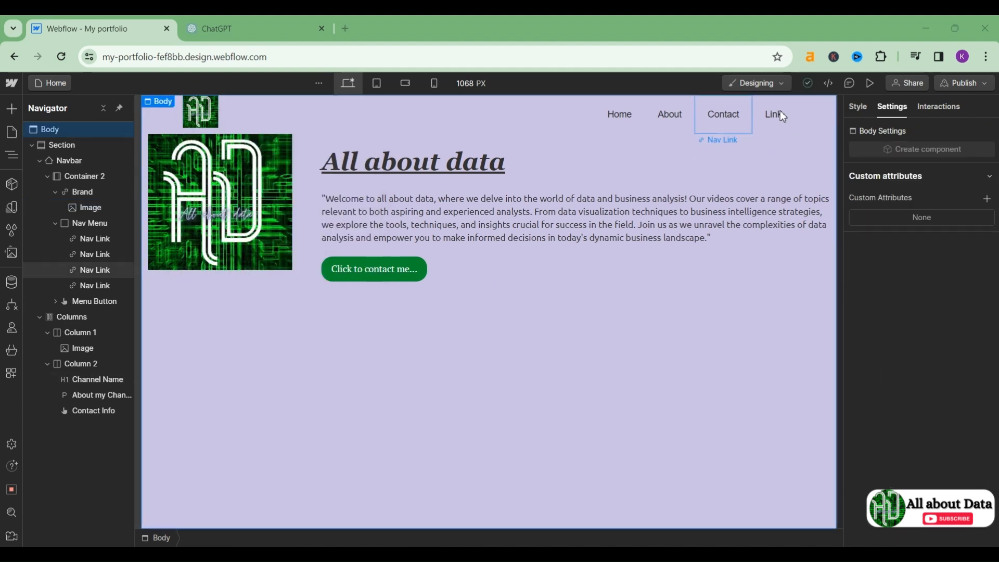
click(203, 117)
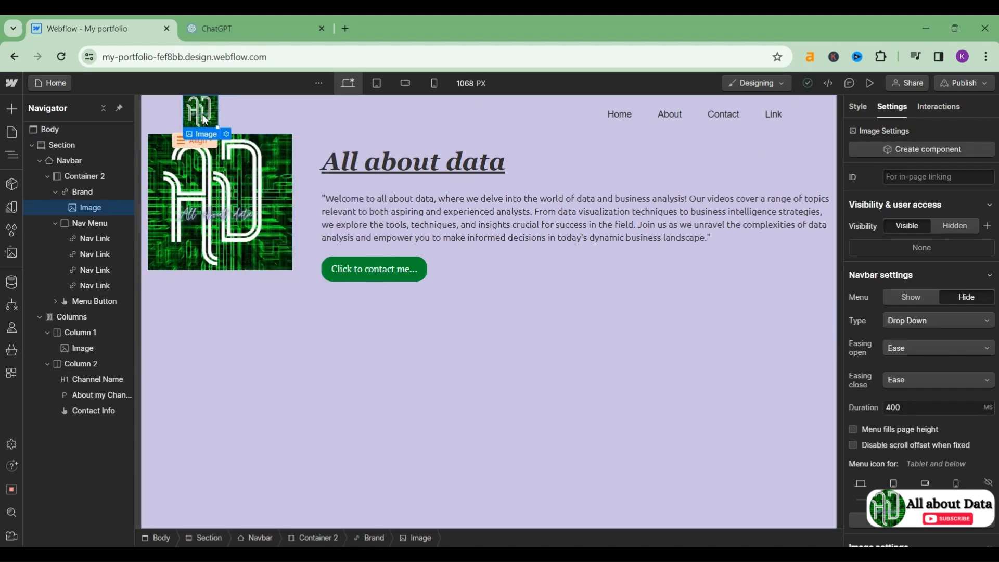
scroll(896, 389, down, 3)
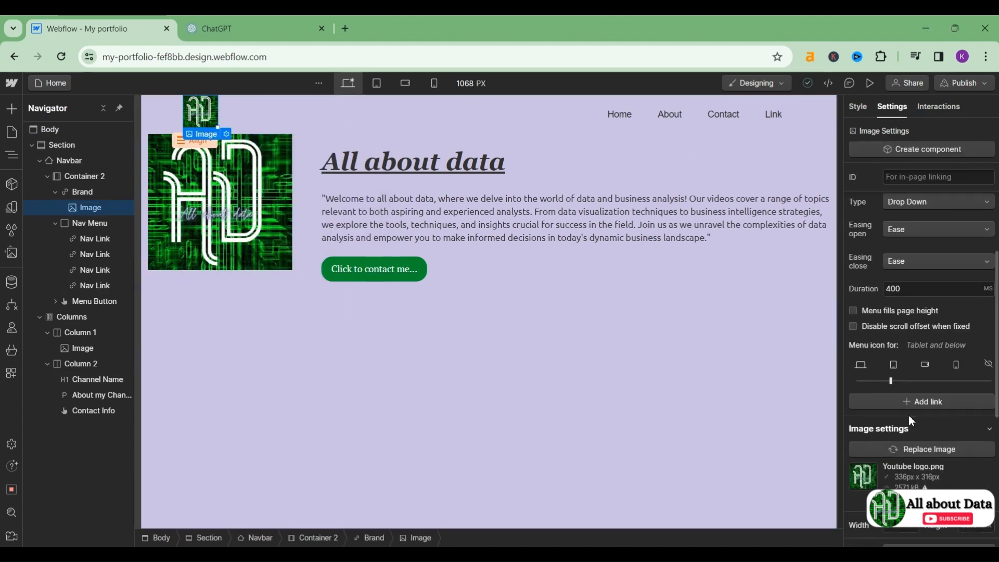
click(923, 403)
click(796, 141)
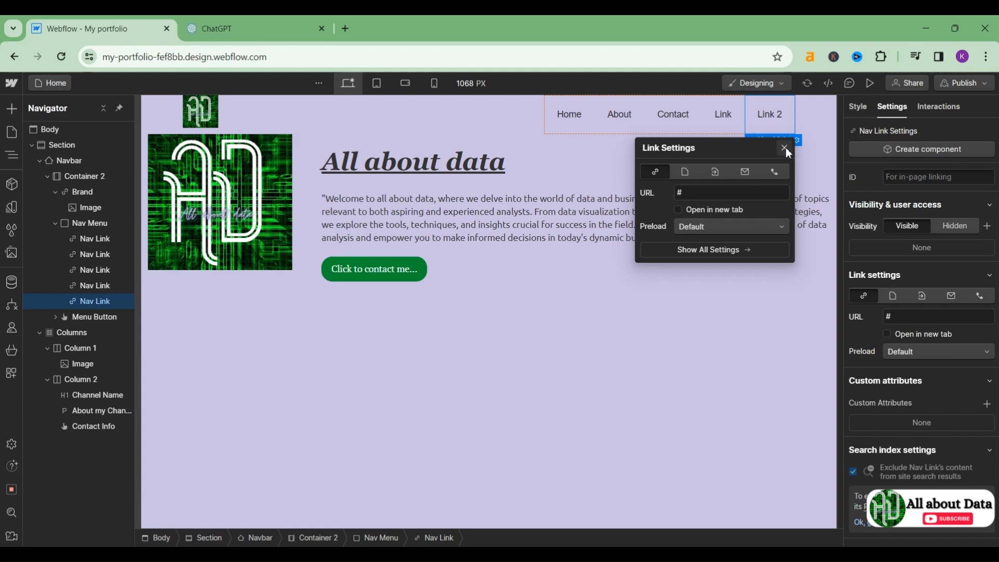
click(785, 148)
right_click(774, 114)
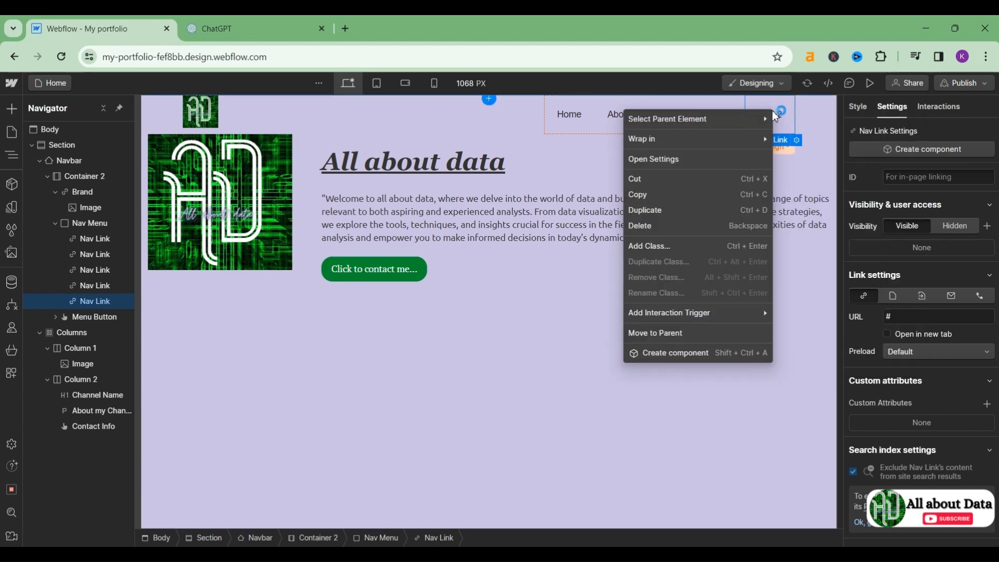
click(650, 228)
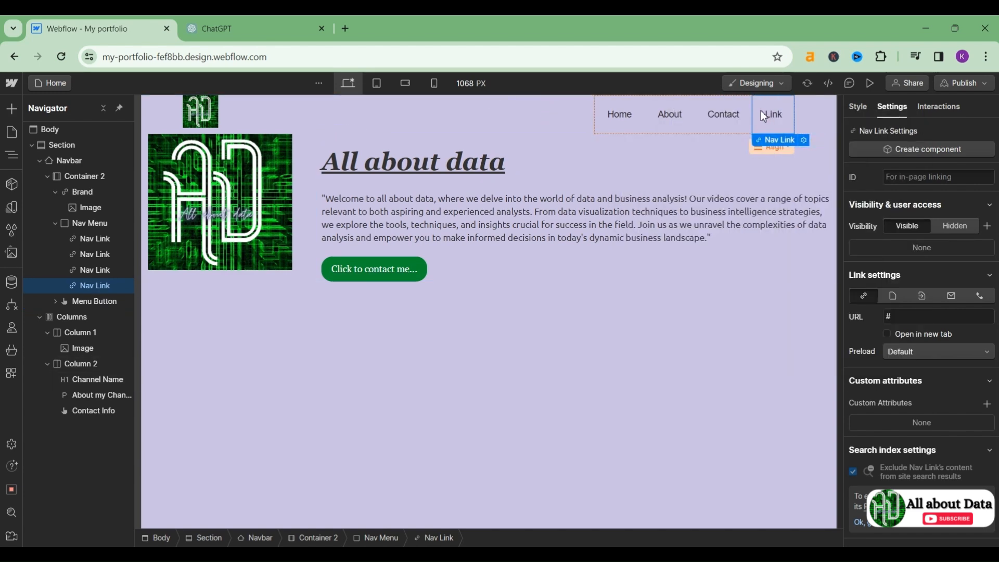
Step: Point the Home link to the site's address, opening in a new tab
click(625, 118)
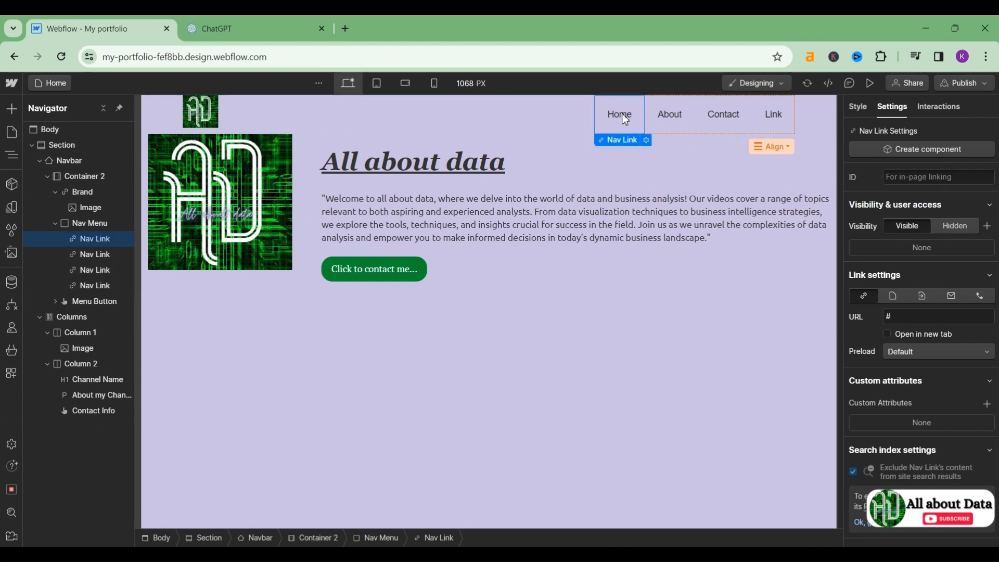
click(647, 140)
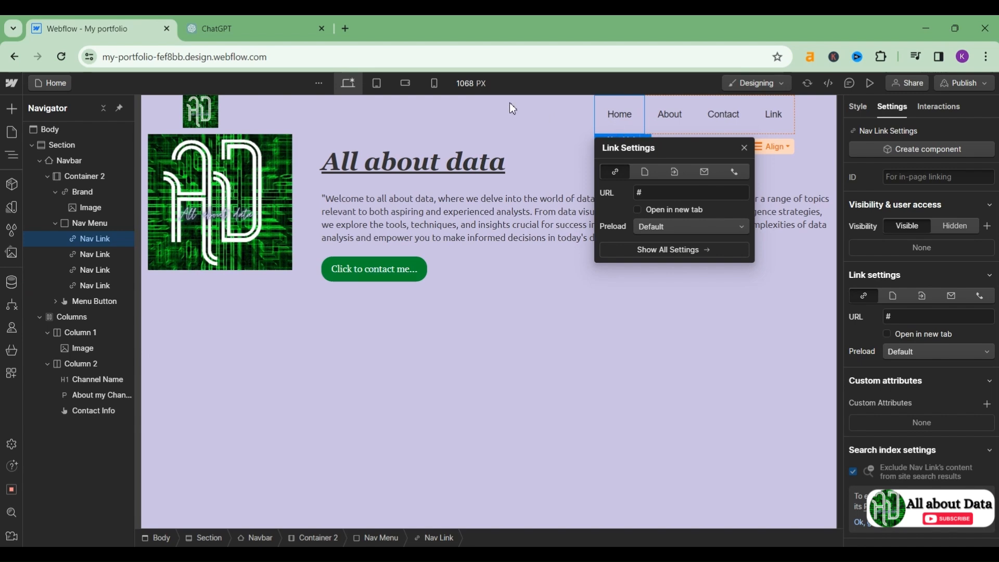
click(377, 63)
key(ctrl+c)
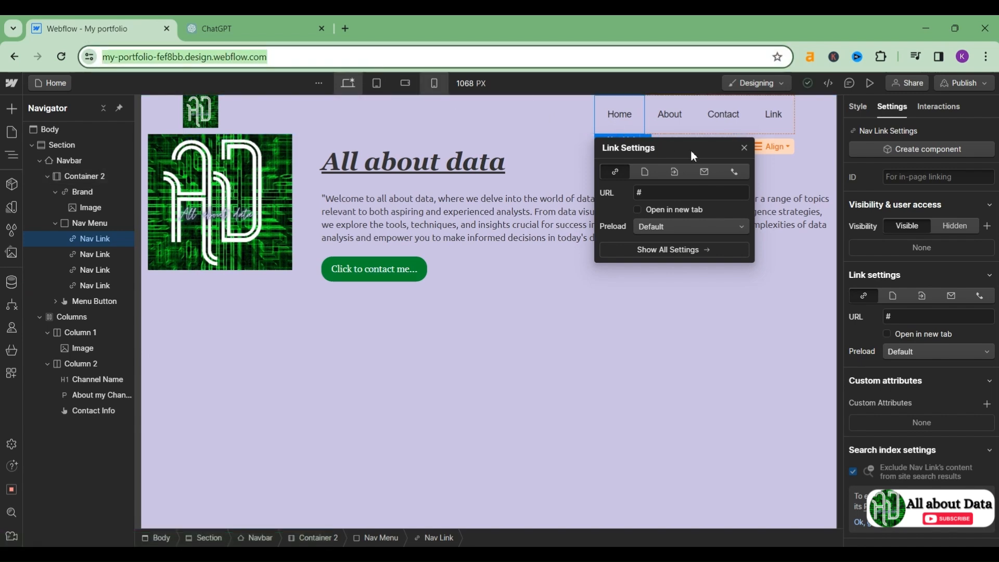
click(657, 195)
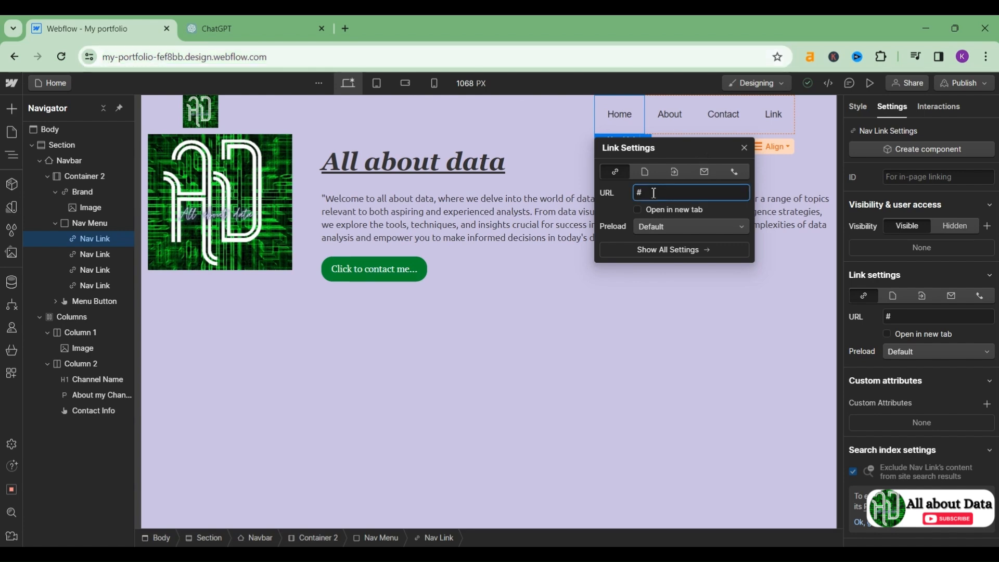
key(ctrl+v)
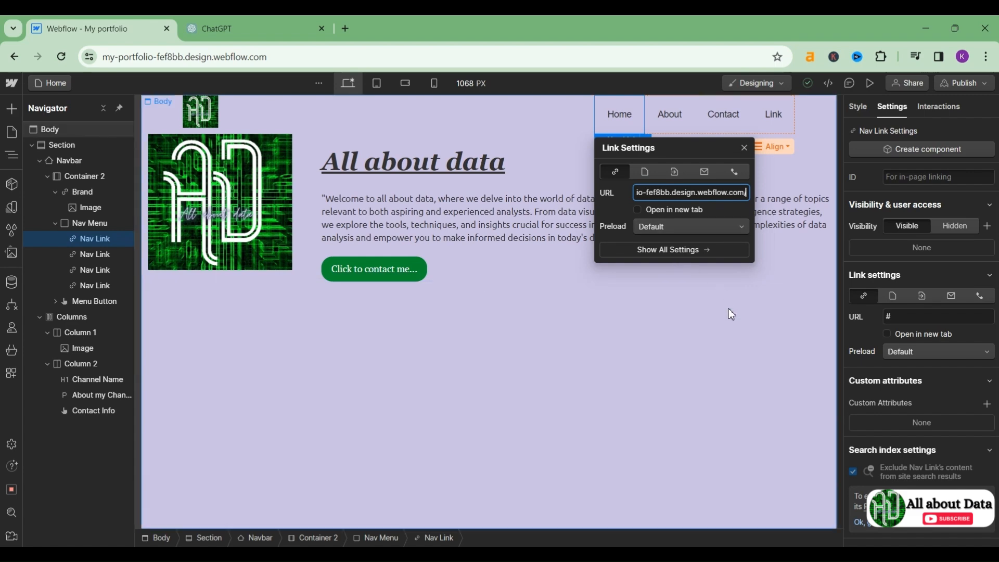
key(Tab)
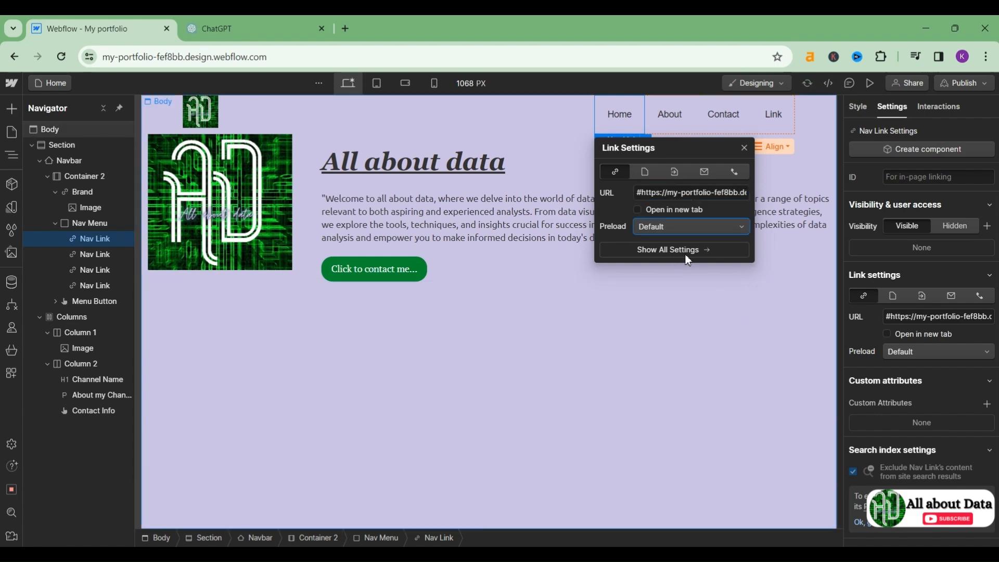
click(637, 209)
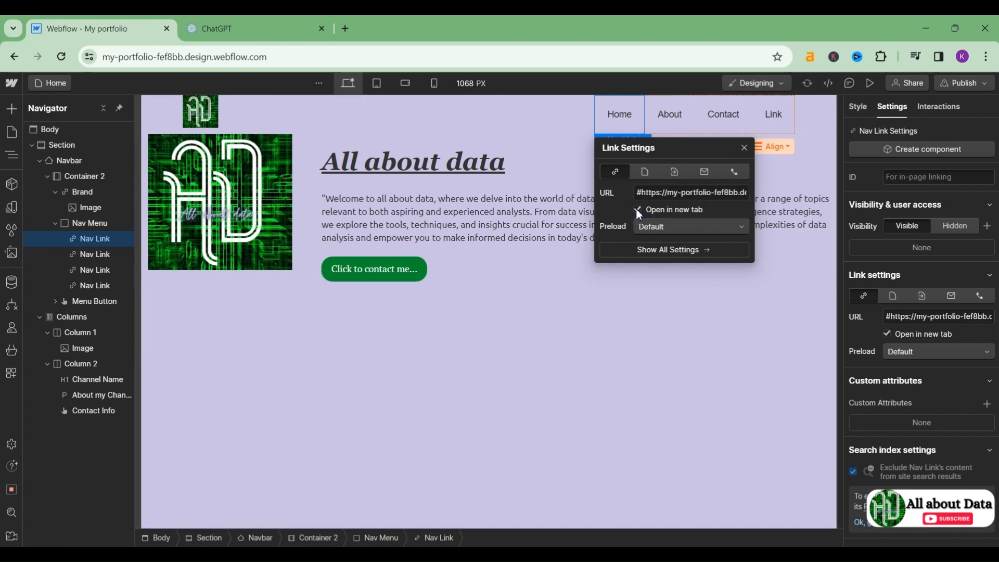
click(660, 306)
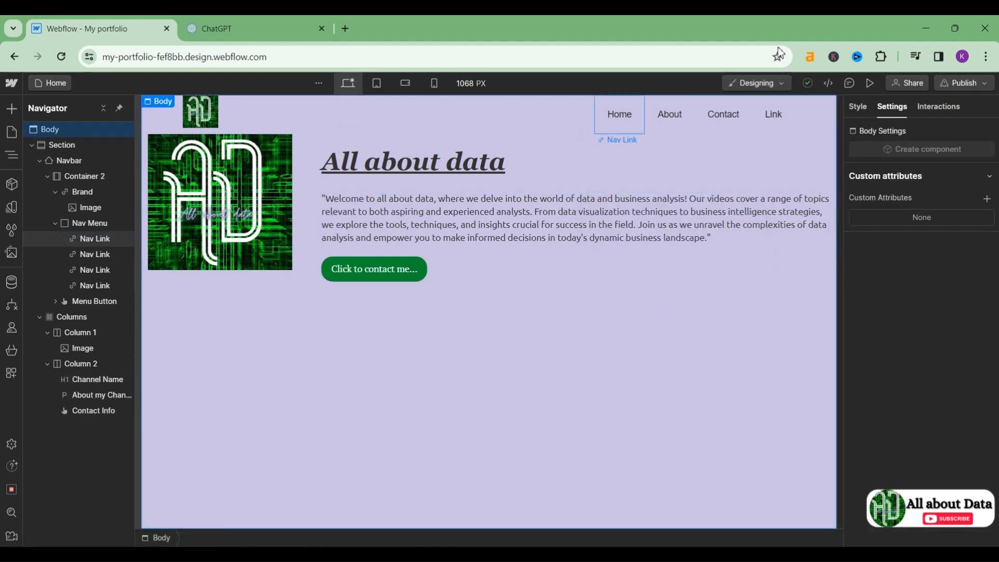
click(871, 89)
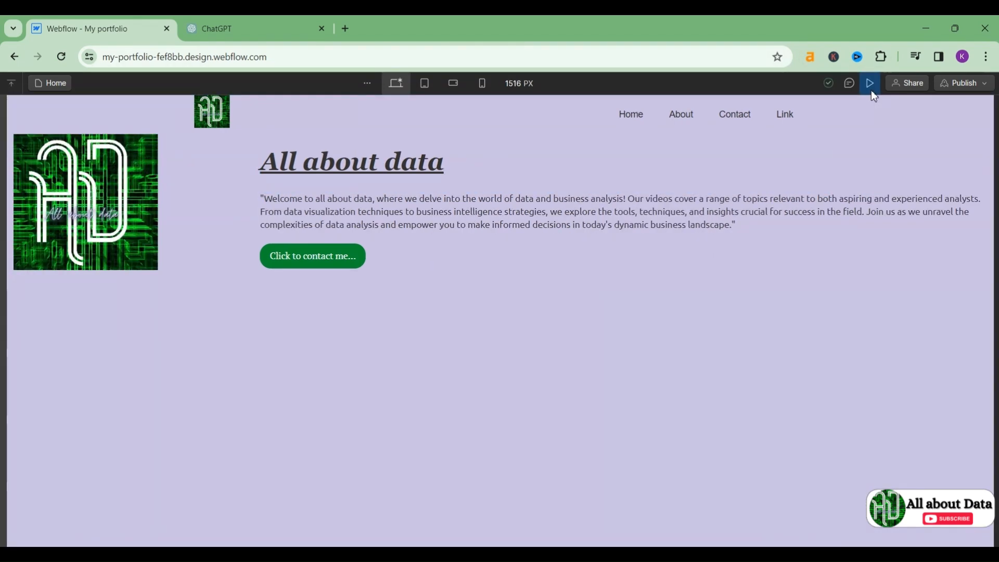
click(634, 116)
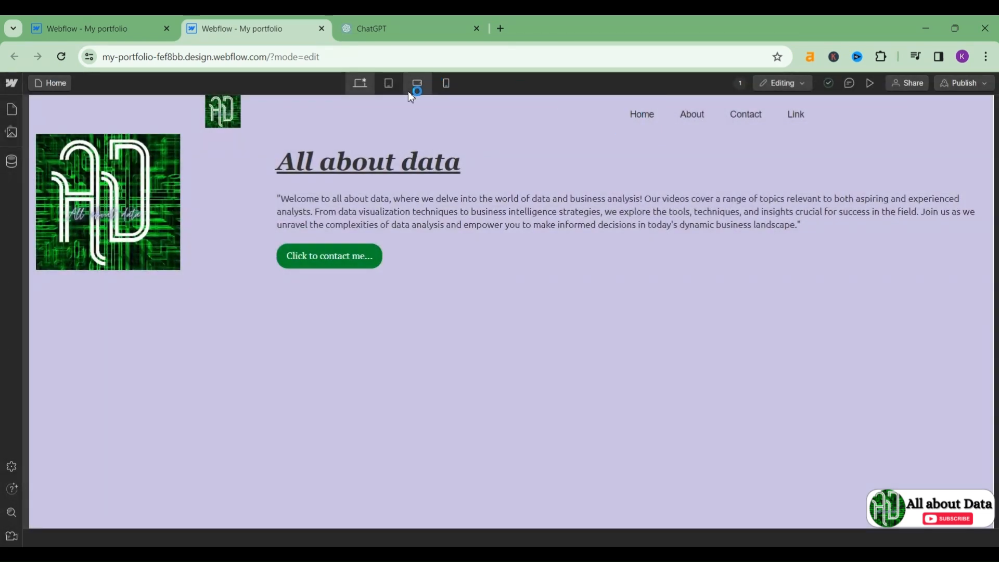
click(389, 84)
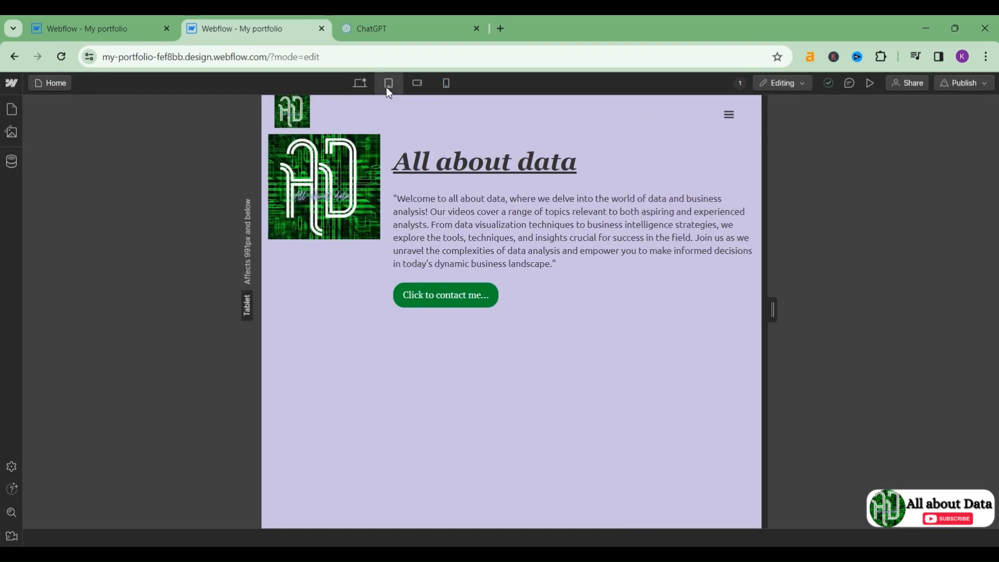
click(448, 83)
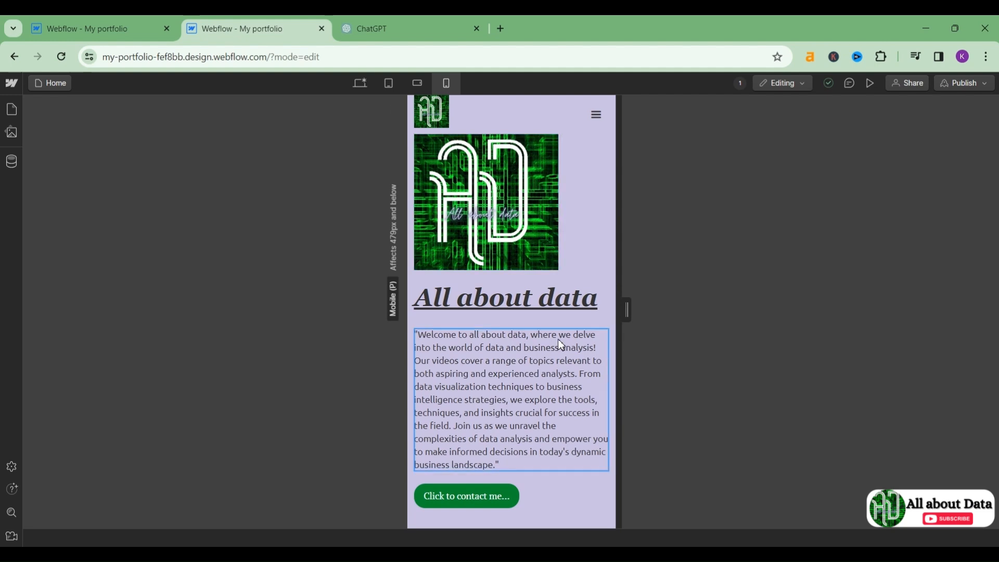
click(413, 84)
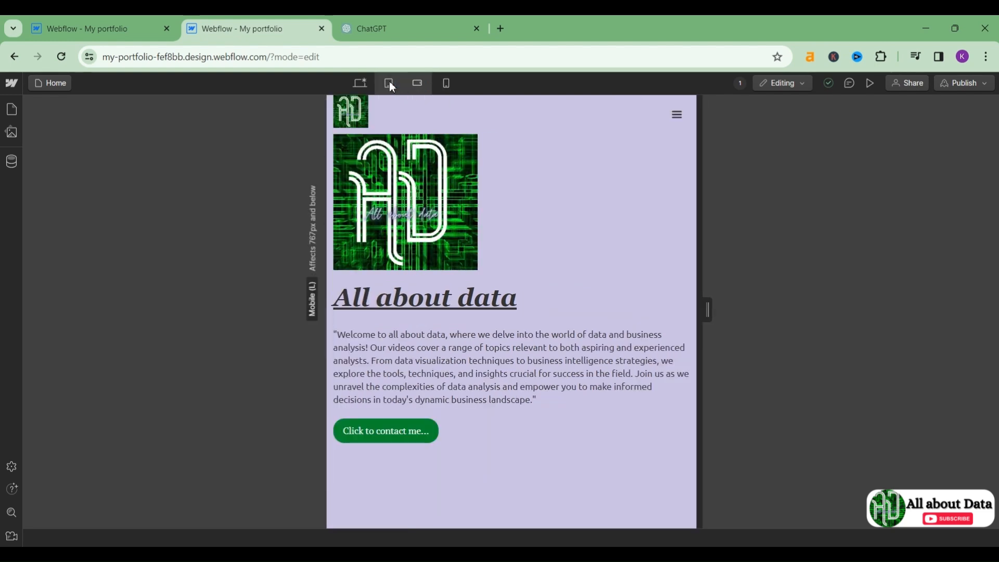
key(ctrl+w)
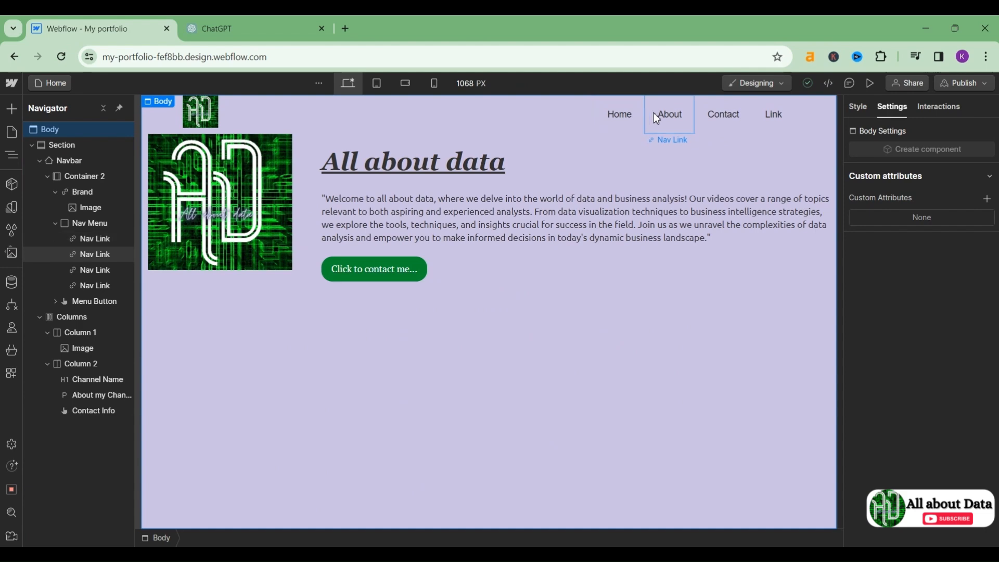
Step: Copy the Instagram profile address from a new tab and paste it as About's URL, opening in a new tab
click(670, 118)
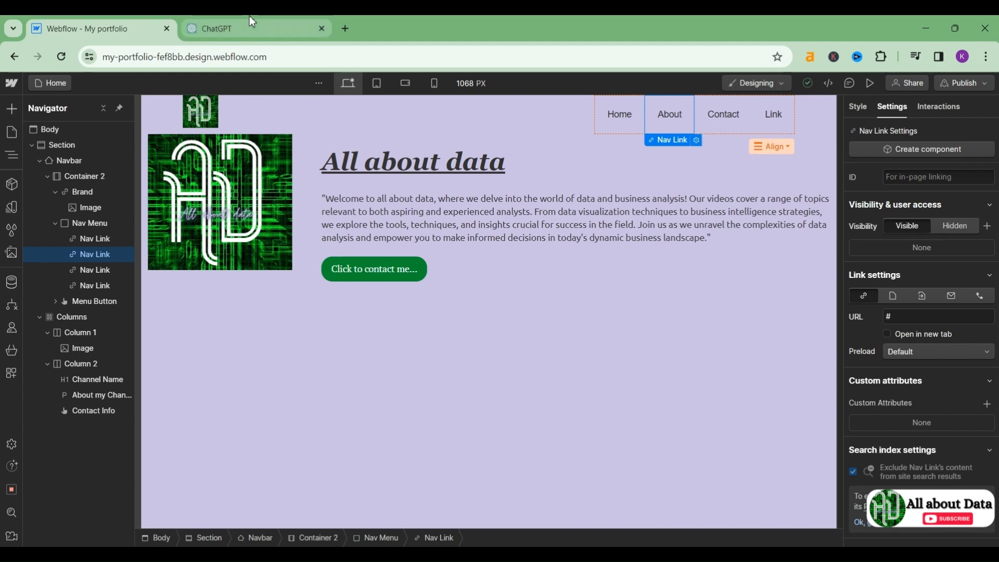
click(351, 30)
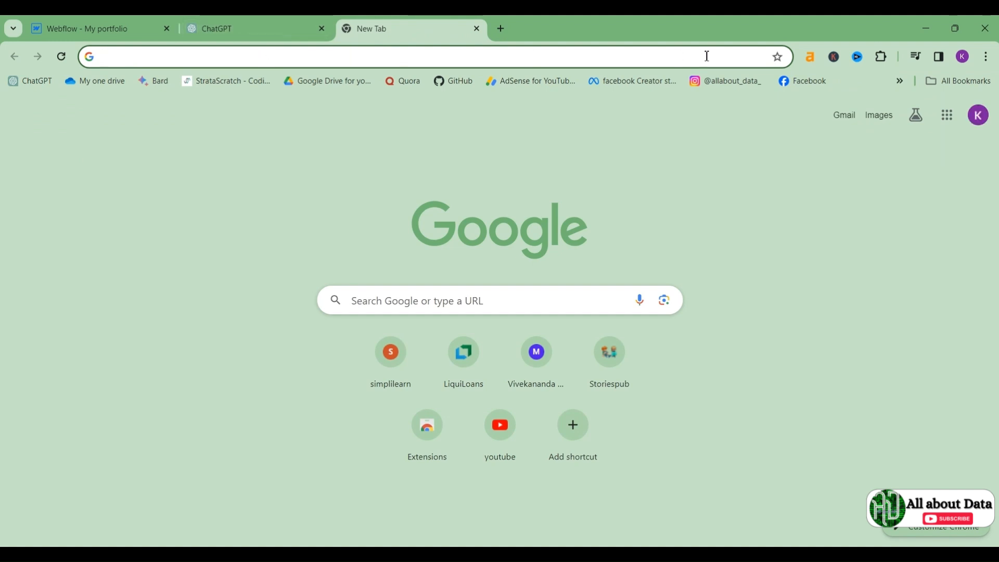
click(735, 88)
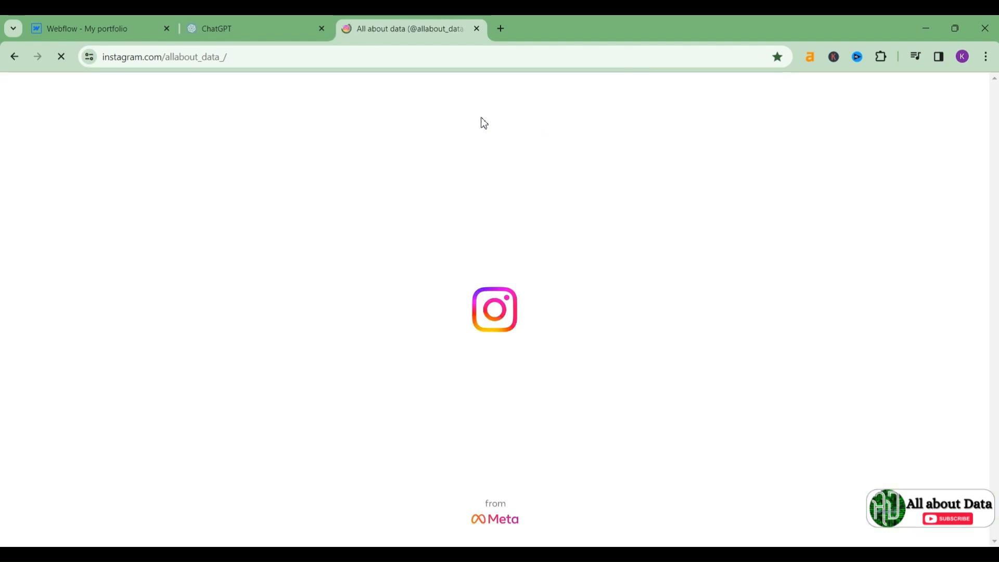
click(294, 61)
key(ctrl+c)
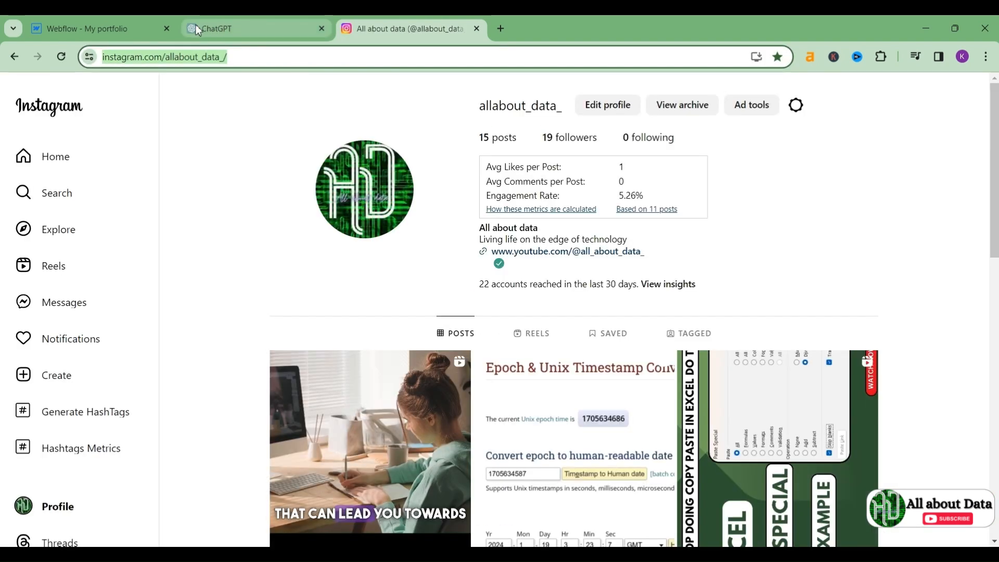
click(95, 22)
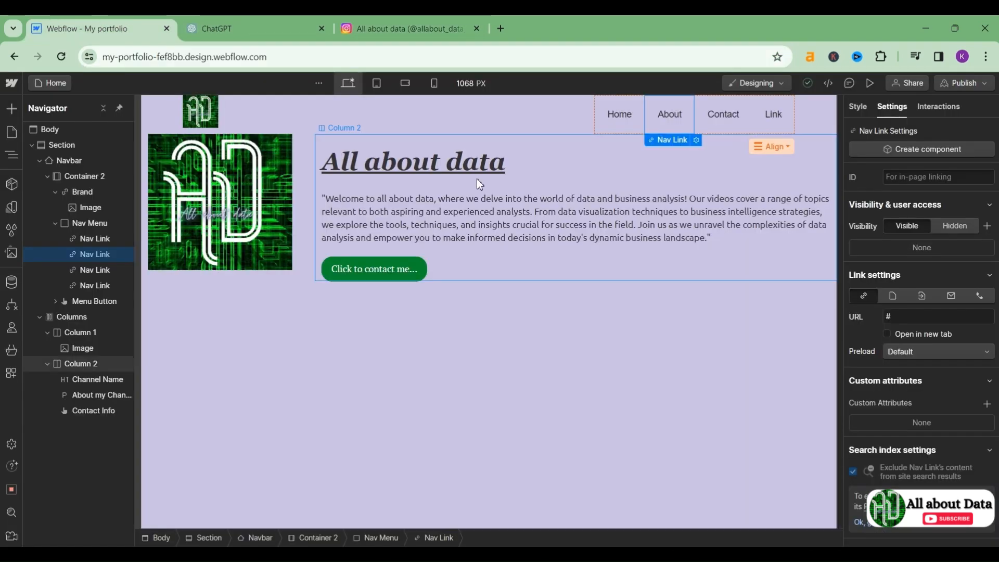
click(697, 139)
click(689, 190)
key(ctrl+v)
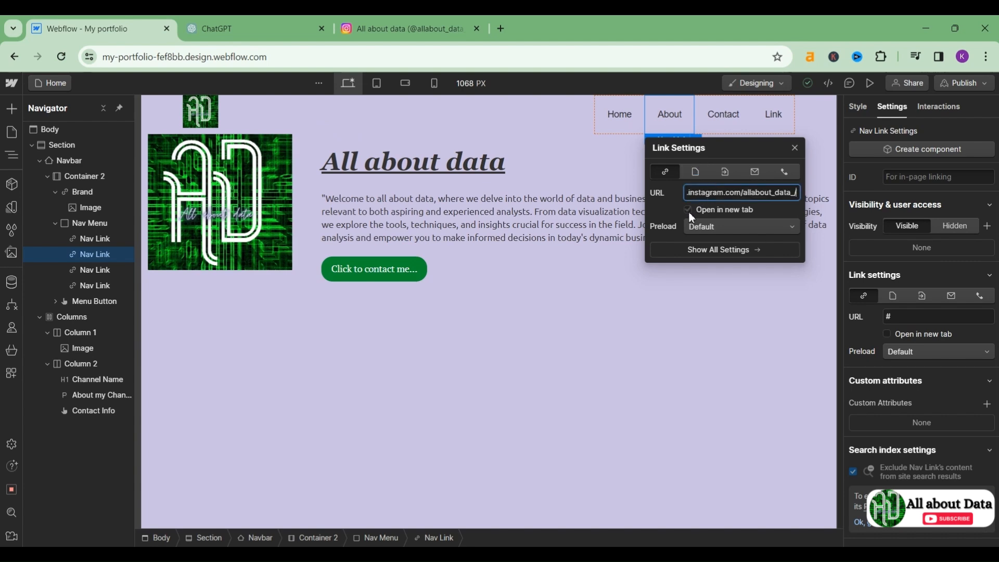
click(689, 212)
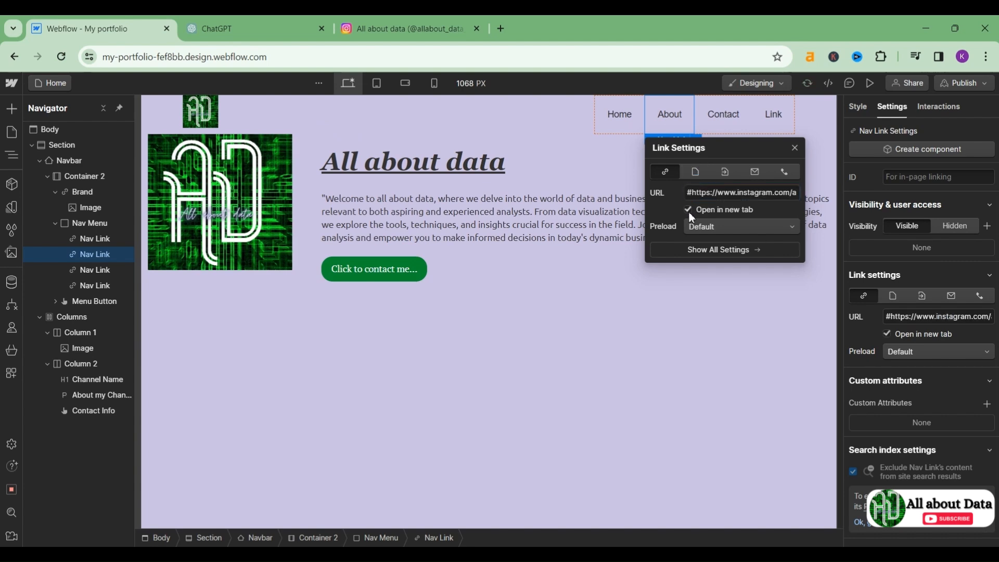
click(696, 349)
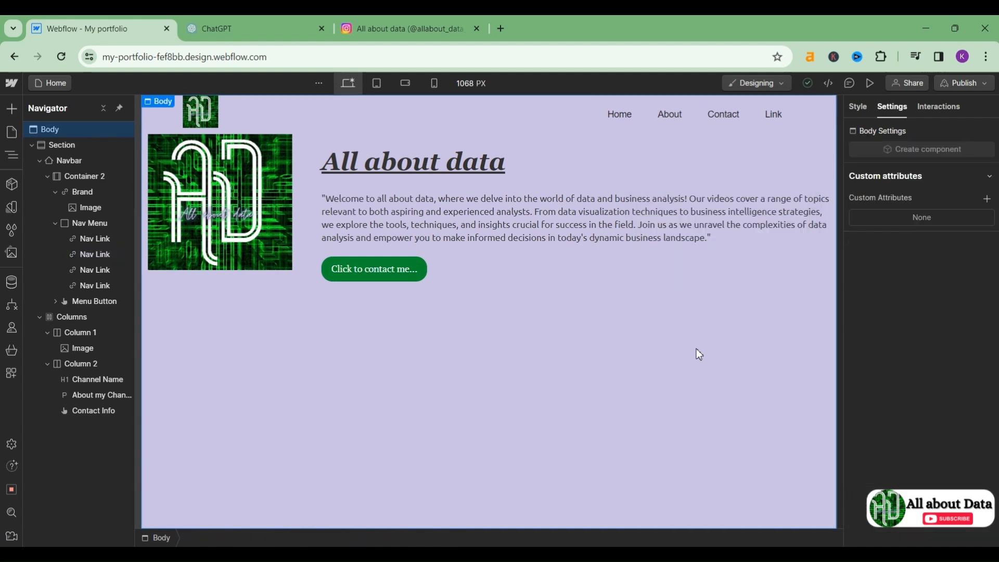
Step: Switch the Contact link to the Email type and enter the channel's contact e-mail address
click(732, 122)
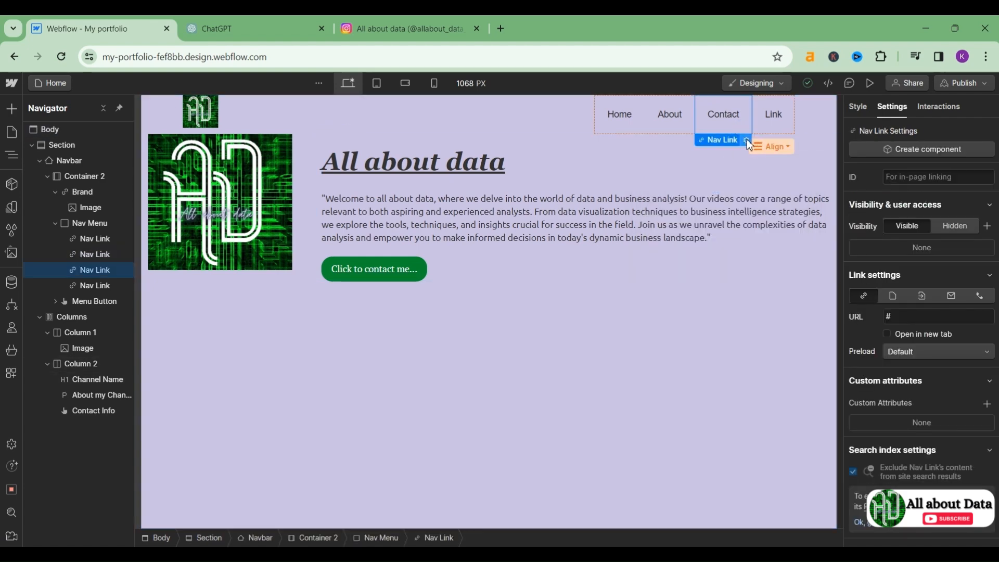
click(748, 139)
click(761, 197)
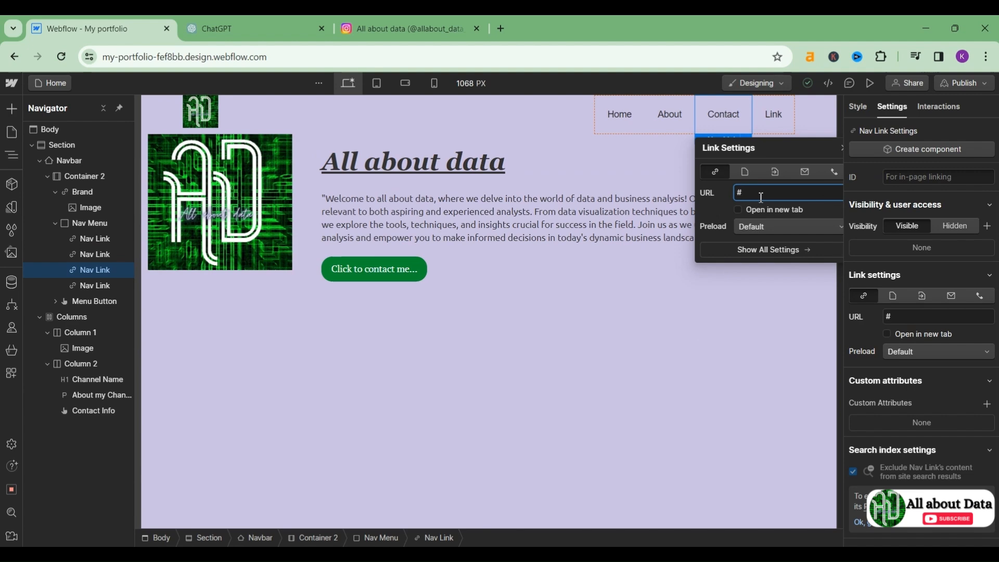
click(805, 172)
click(795, 191)
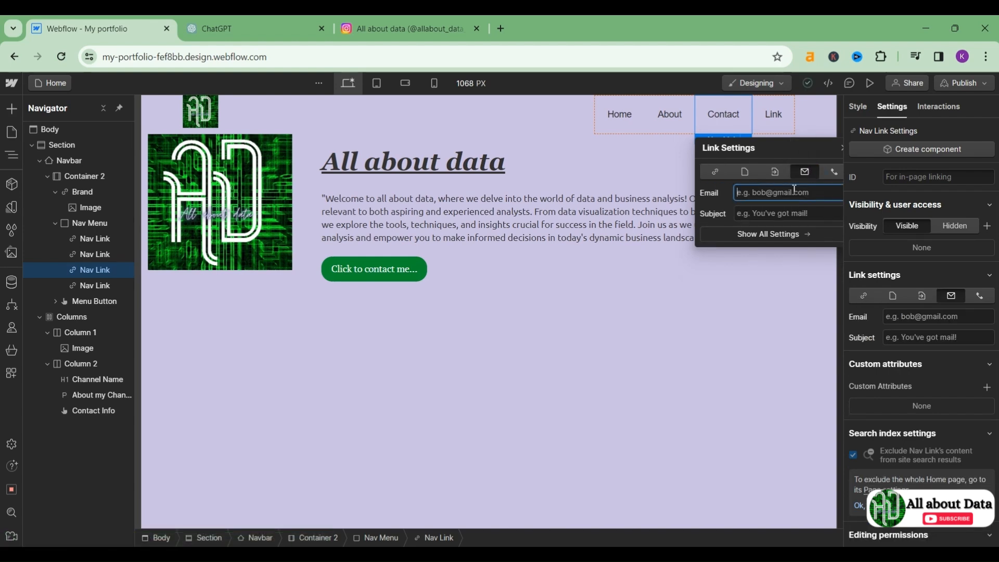
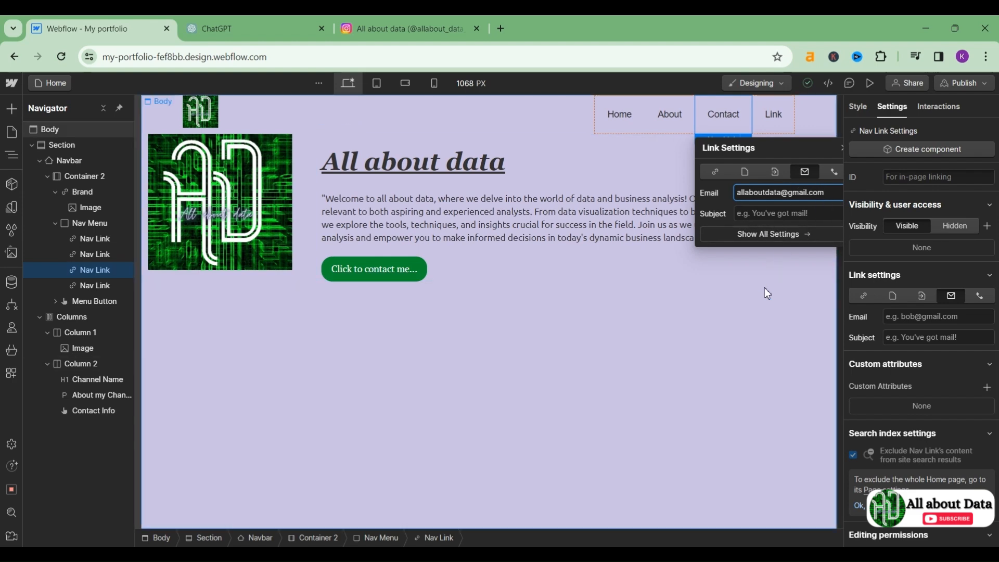
click(758, 305)
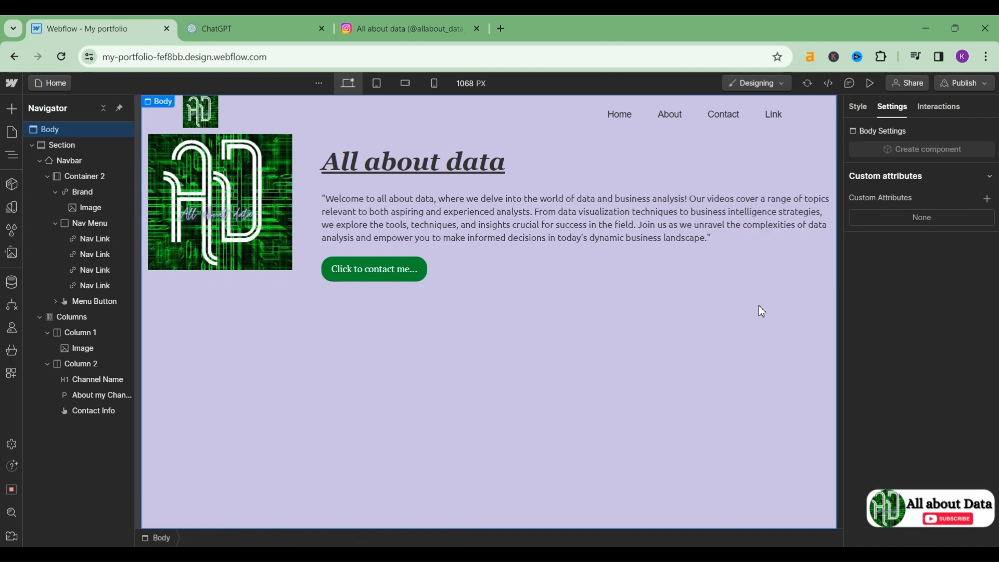
Step: Rename the Link nav item to 'Youtube' and open YouTube to get the channel address
click(771, 115)
double_click(783, 114)
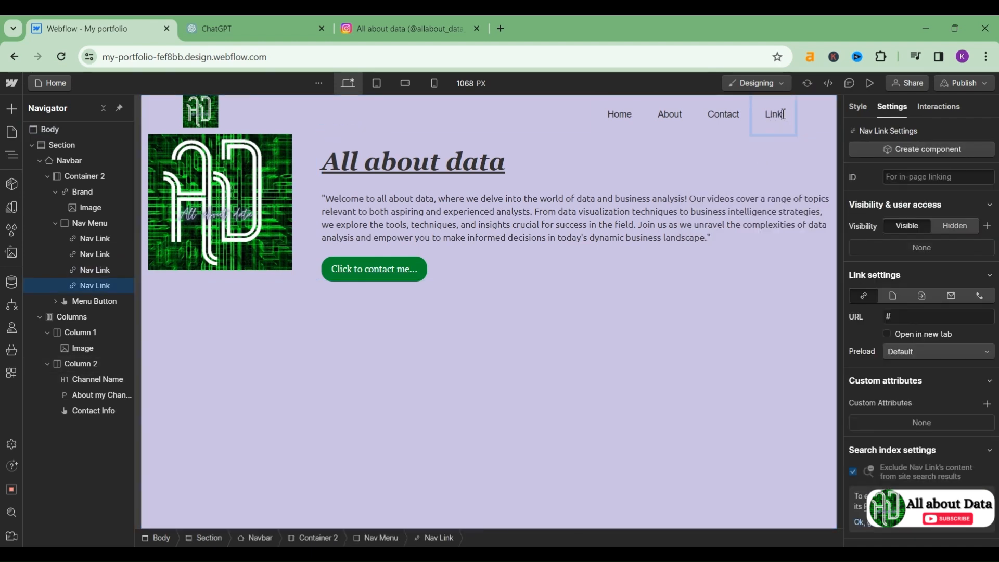
key(BackSpace)
key(BackSpace)
key(BackSpace)
key(BackSpace)
text(Youtube)
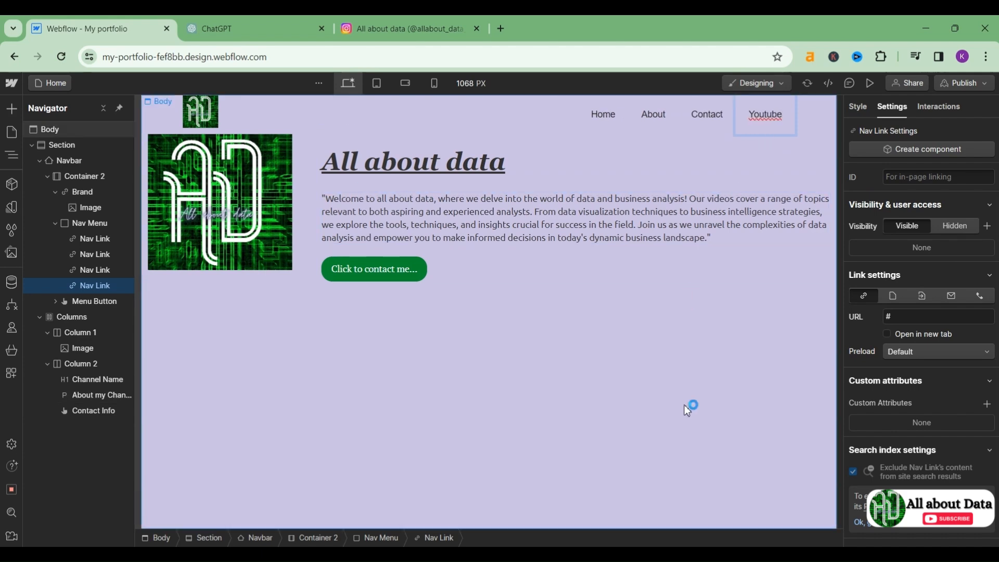
click(503, 27)
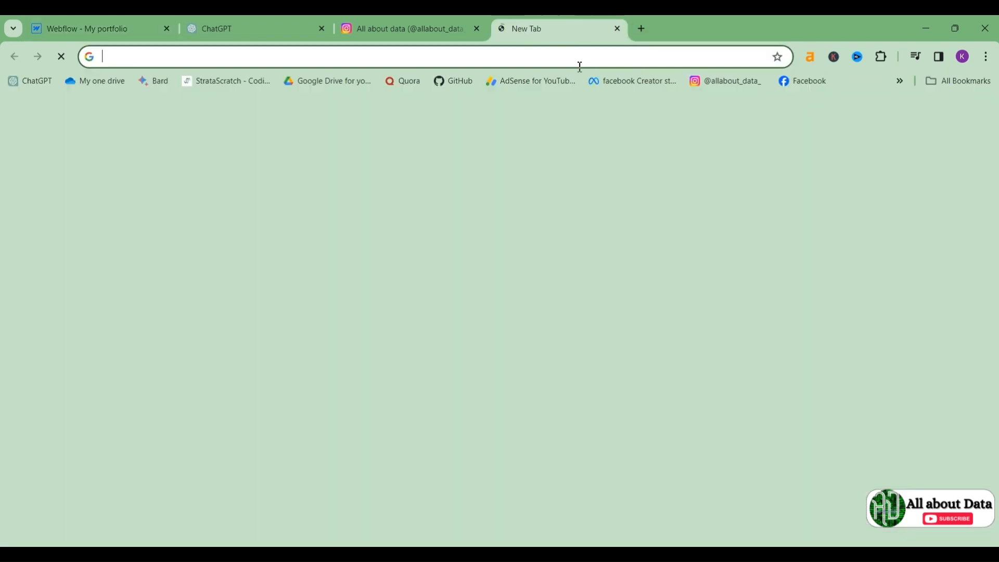
click(505, 439)
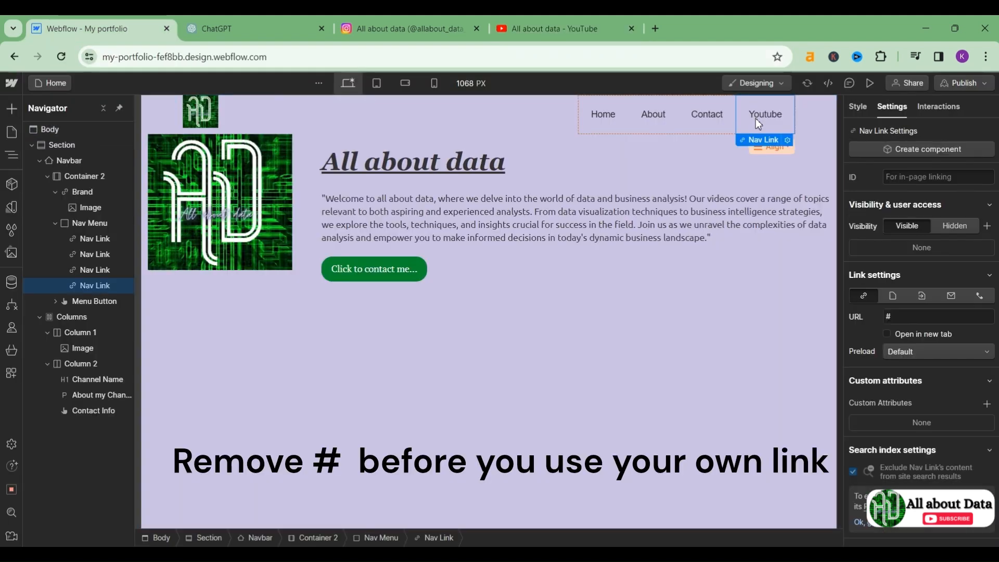
double_click(755, 116)
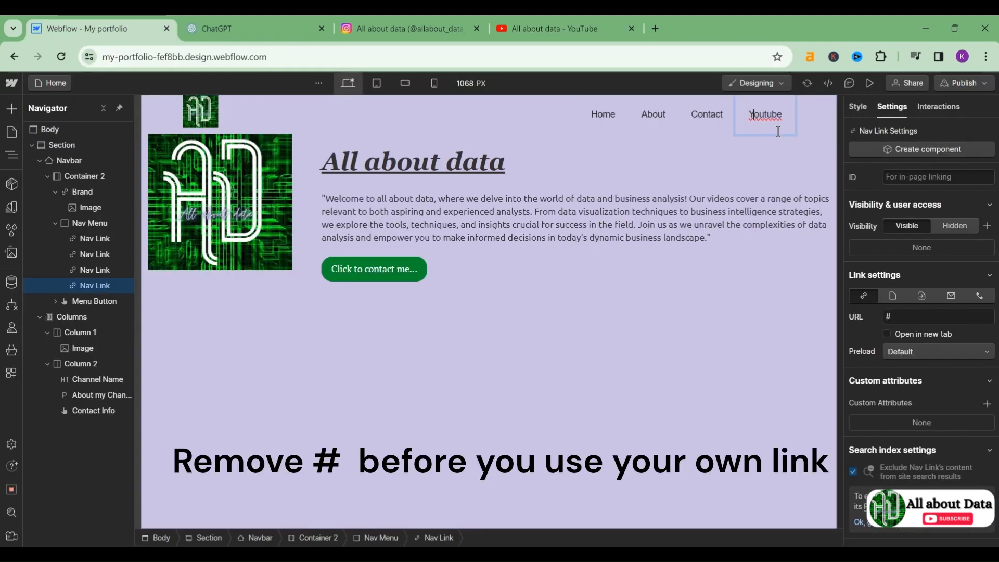
click(749, 348)
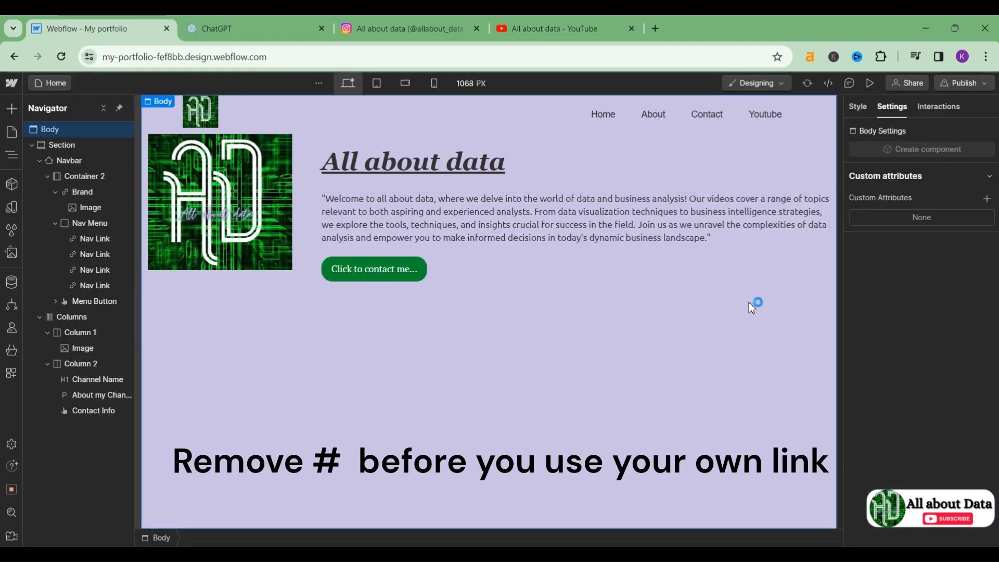
Step: Set Youtube's link to the channel URL, opening in a new tab, and preview the page
click(780, 125)
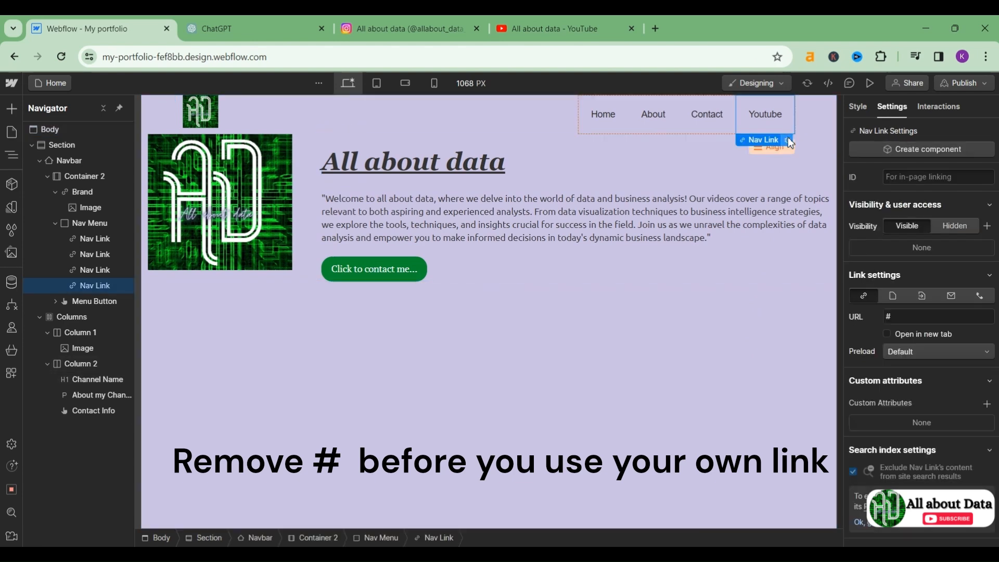
click(789, 140)
click(705, 193)
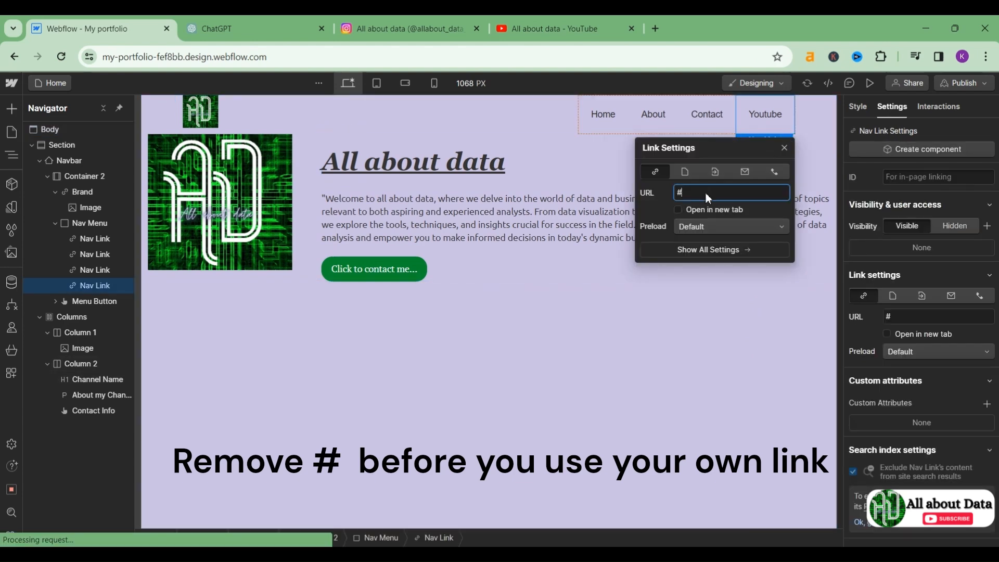
text(https://www.youtube.com/@all_about_data)
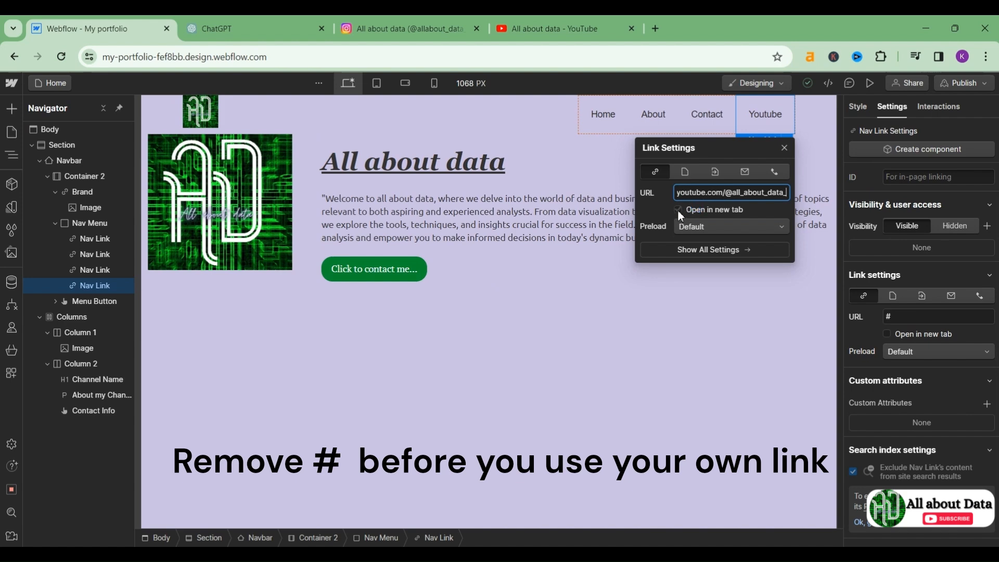
click(678, 209)
click(710, 334)
key(ctrl+shift+p)
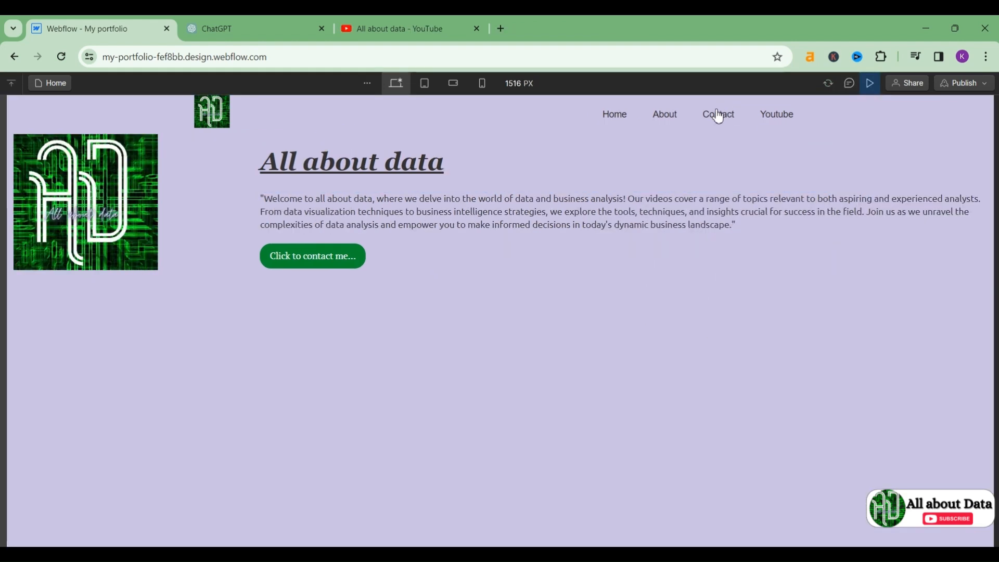
Step: Test the Home, About, Contact and Youtube nav links, closing each tab or mail window opened
click(618, 117)
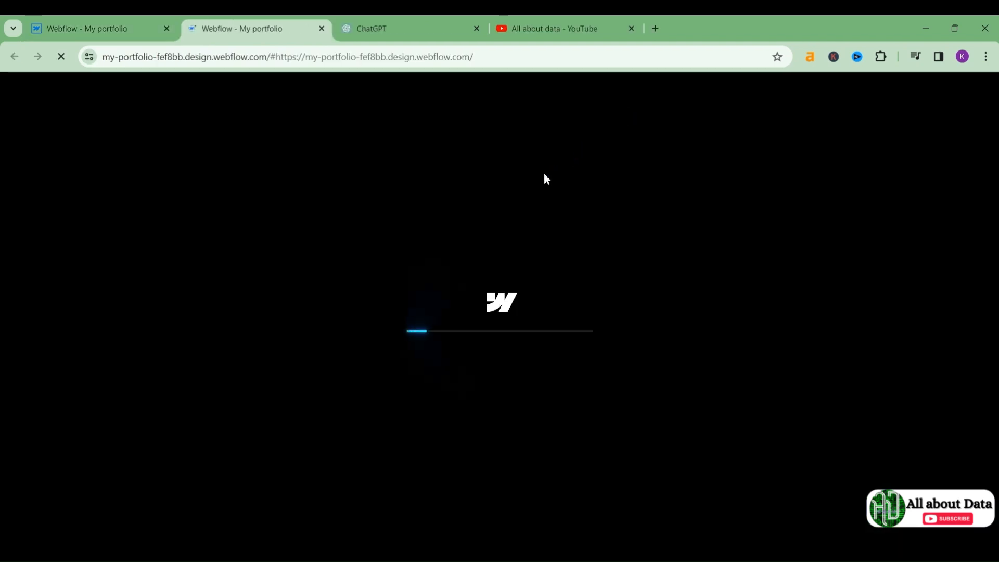
key(ctrl+w)
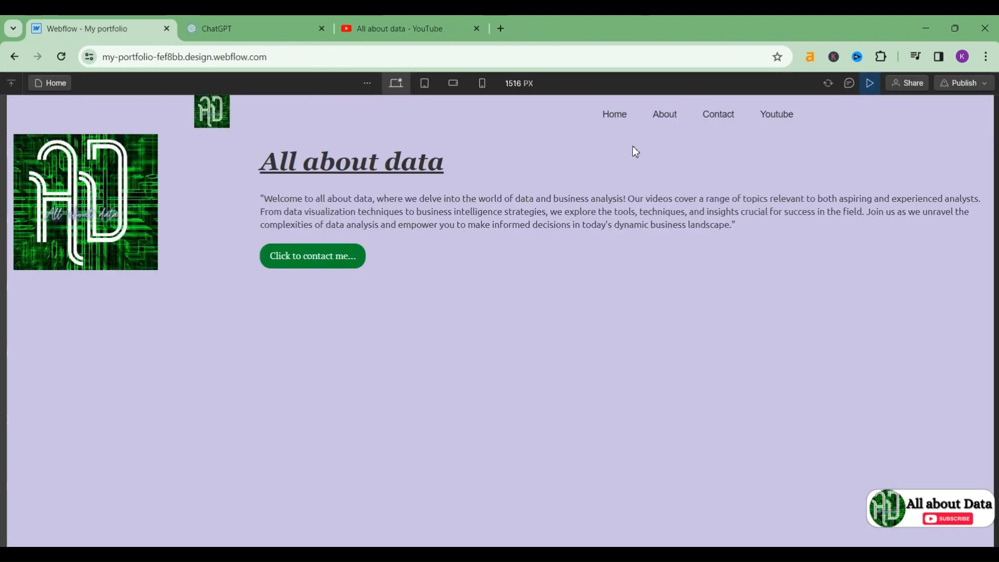
click(666, 124)
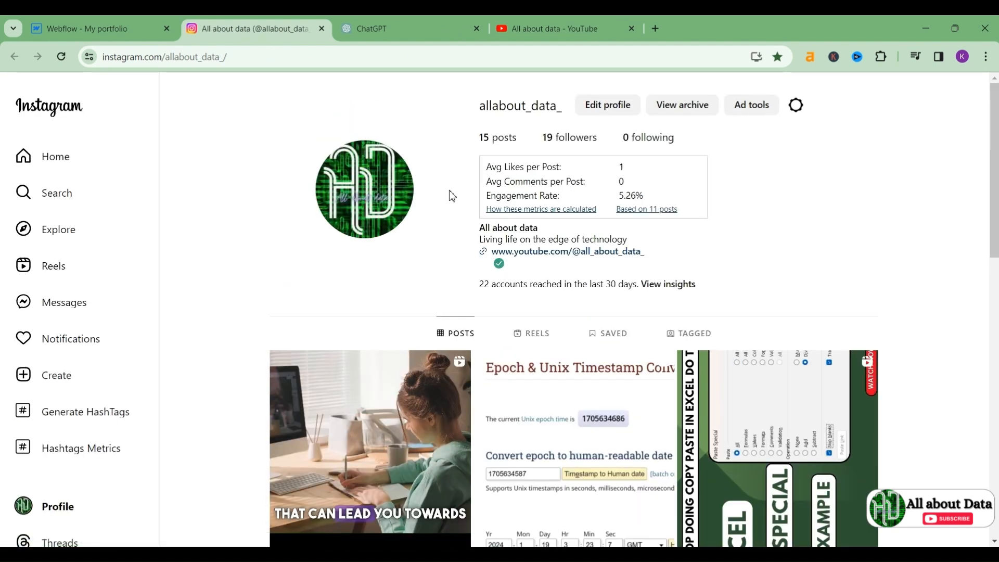
key(ctrl+w)
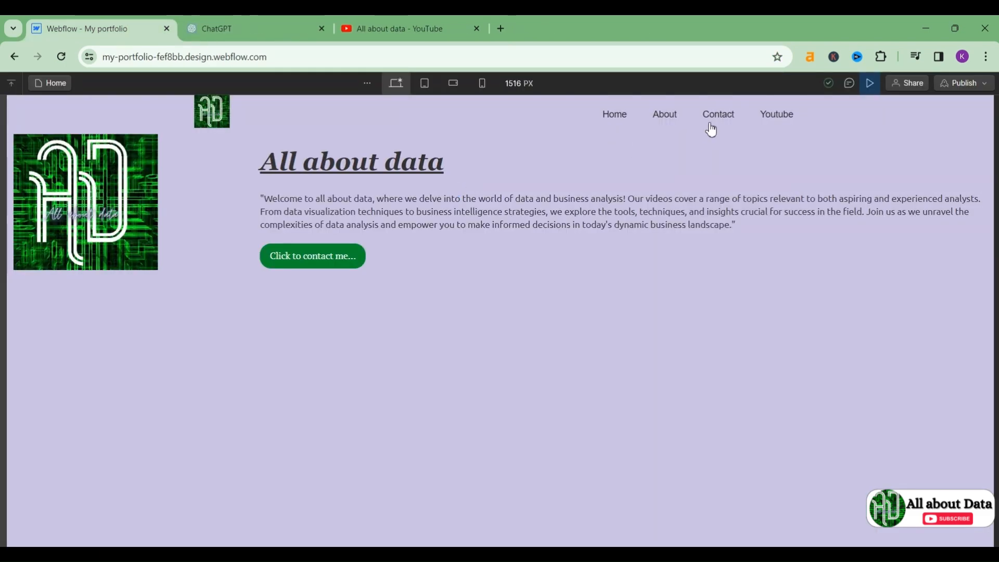
click(727, 117)
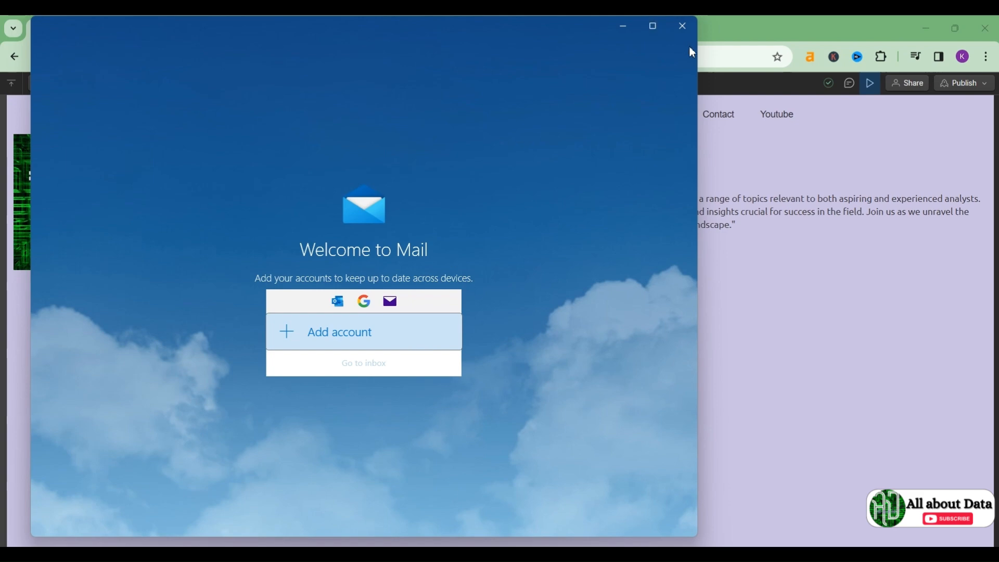
click(682, 26)
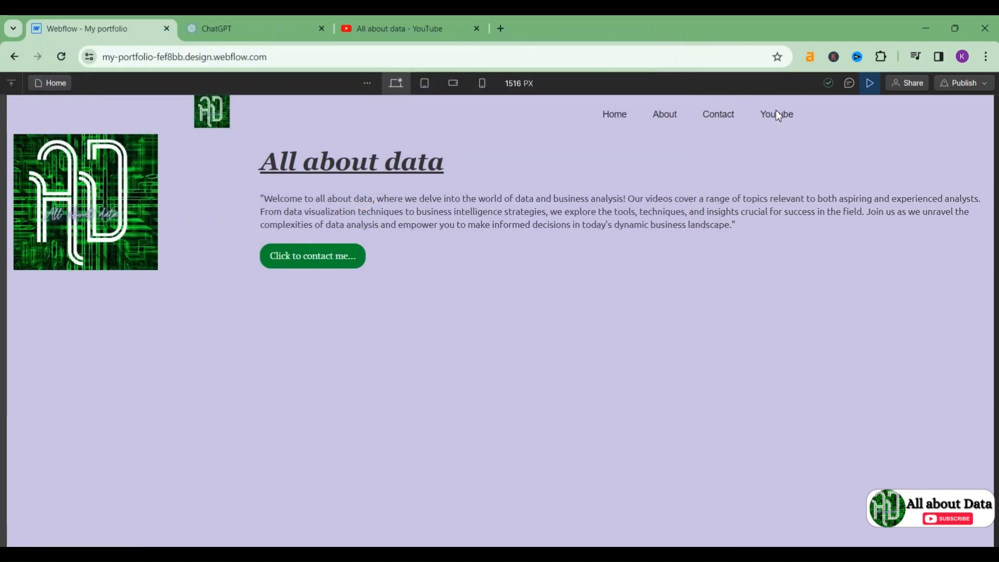
click(777, 115)
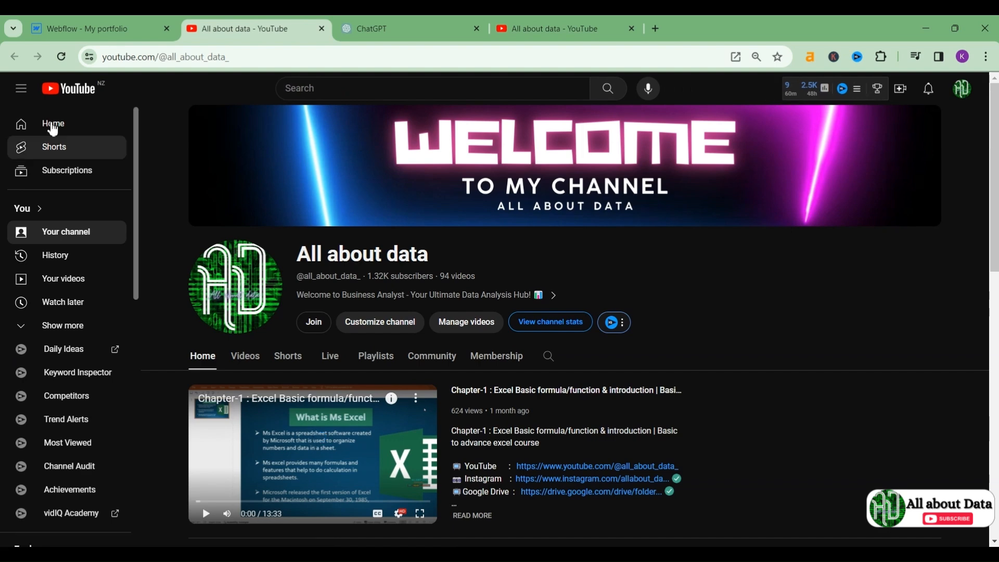
Step: Exit preview, add a new Section, and drop a two-column Columns element below the hero
key(ctrl+w)
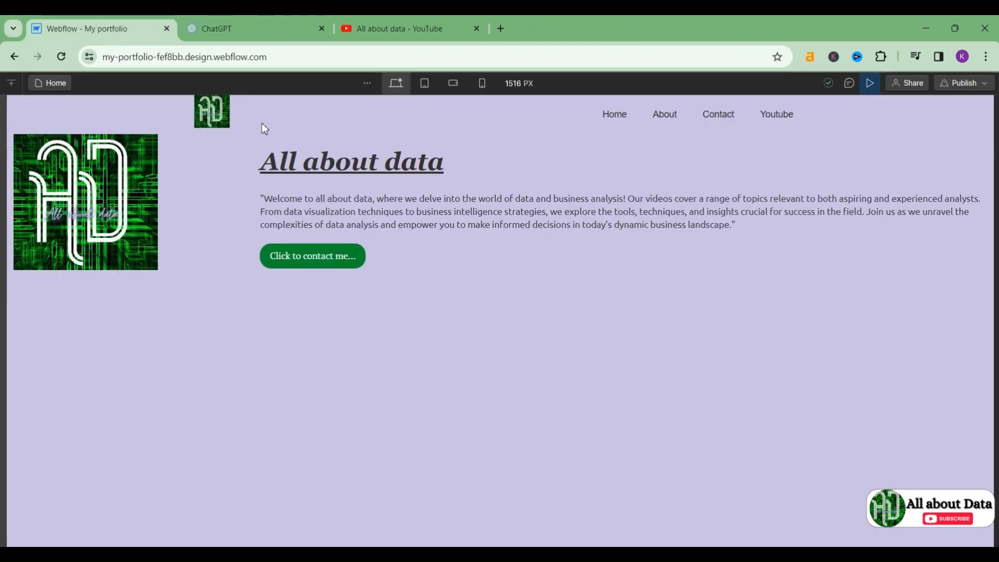
click(865, 84)
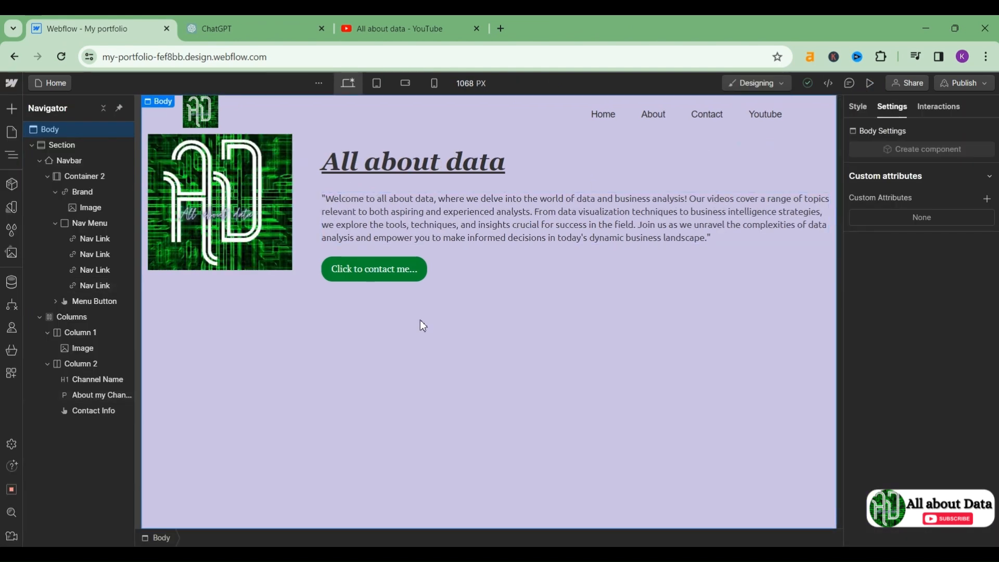
click(9, 111)
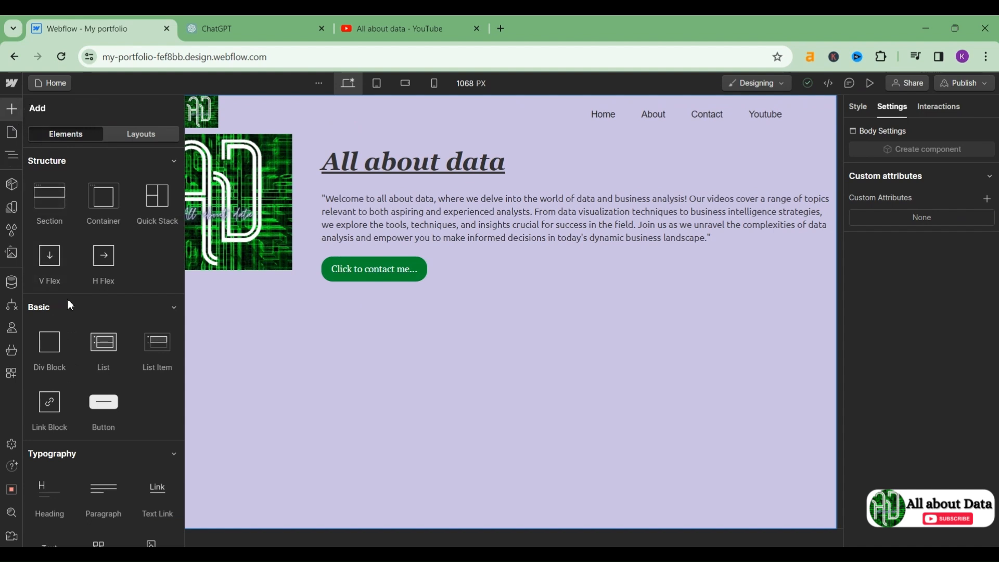
scroll(67, 298, down, 2)
scroll(53, 293, up, 2)
click(50, 201)
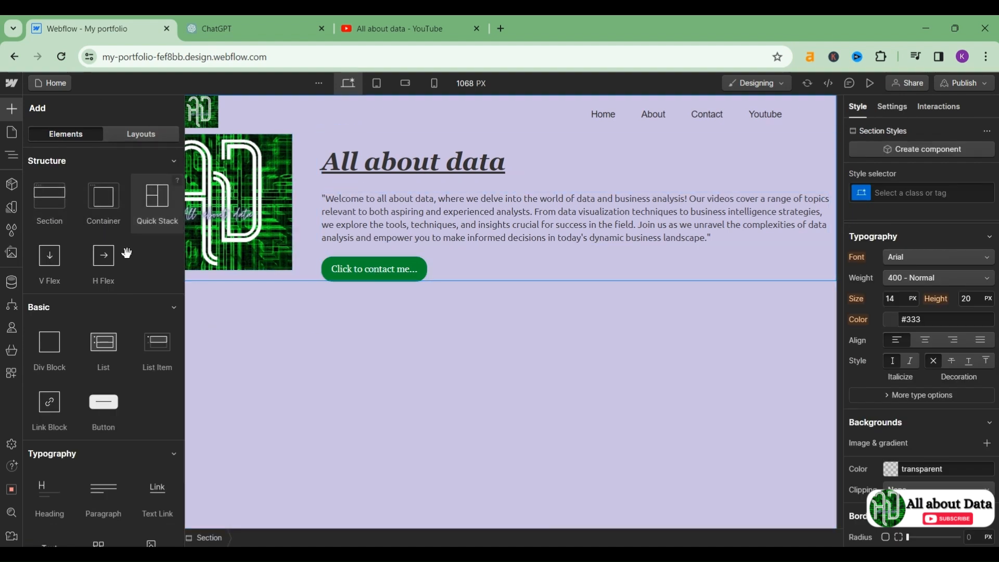
scroll(124, 249, down, 20)
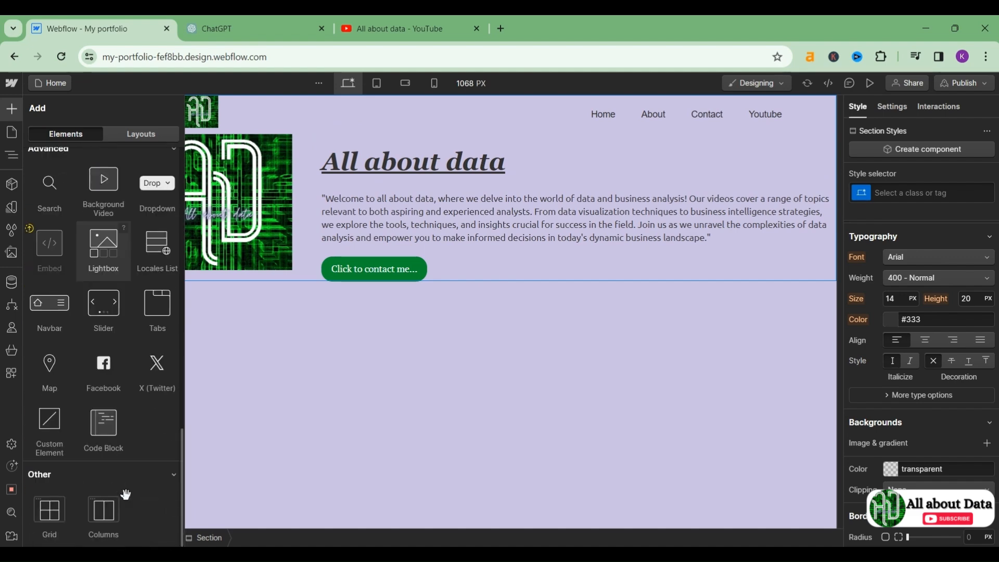
drag(110, 511, 179, 288)
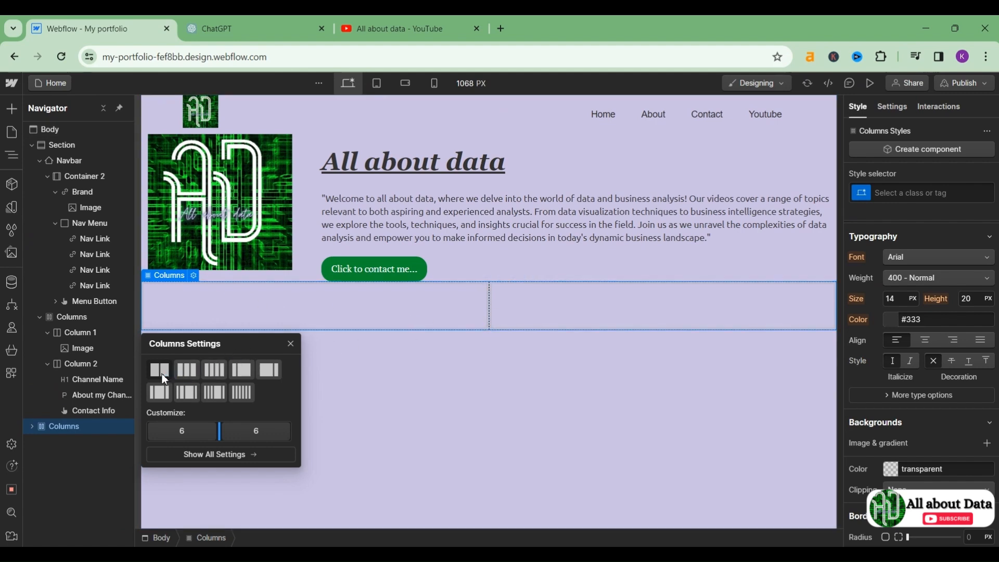
Step: Add a heading to the first empty column and change its text to 'Project'
click(453, 379)
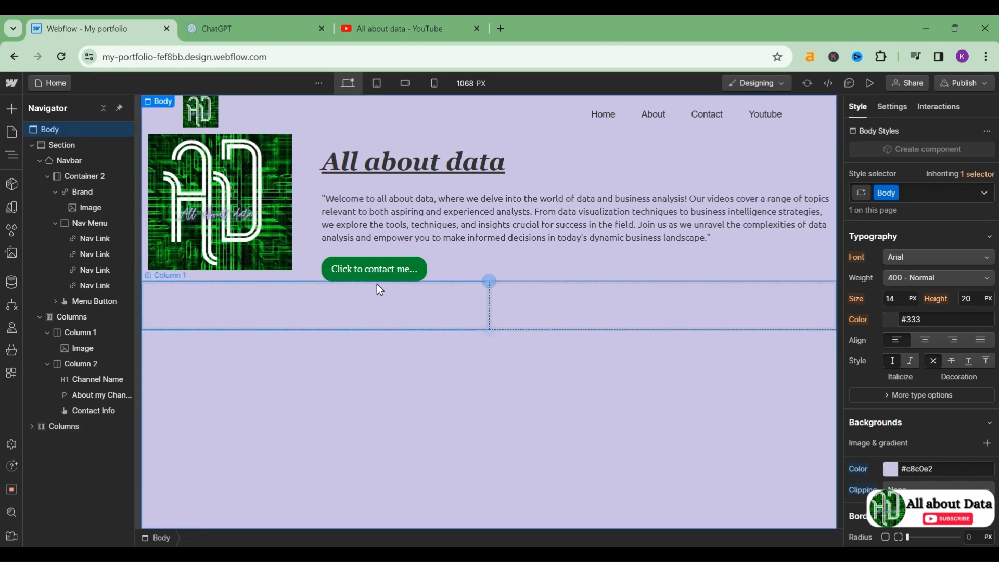
click(362, 301)
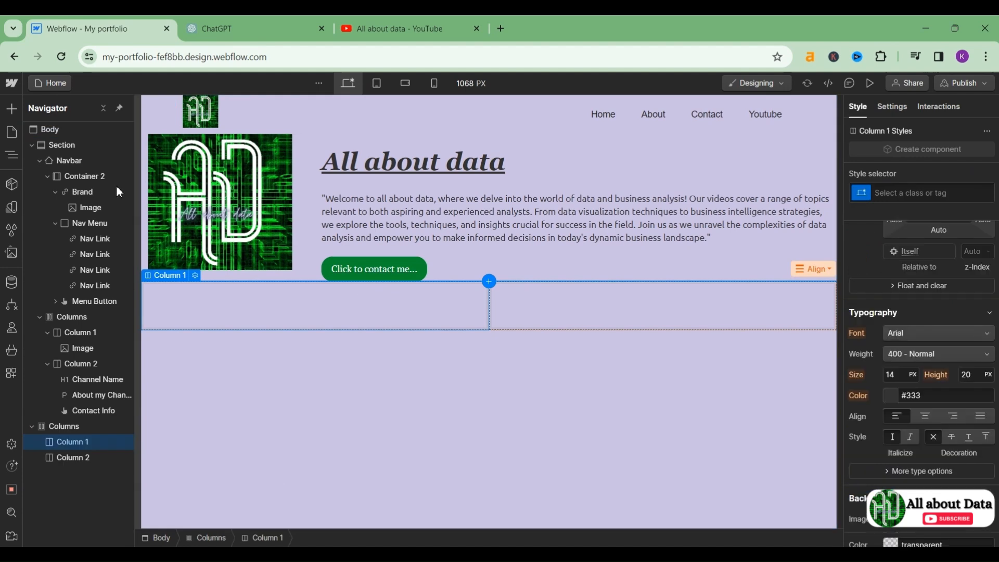
click(11, 109)
drag(49, 487, 236, 296)
double_click(259, 313)
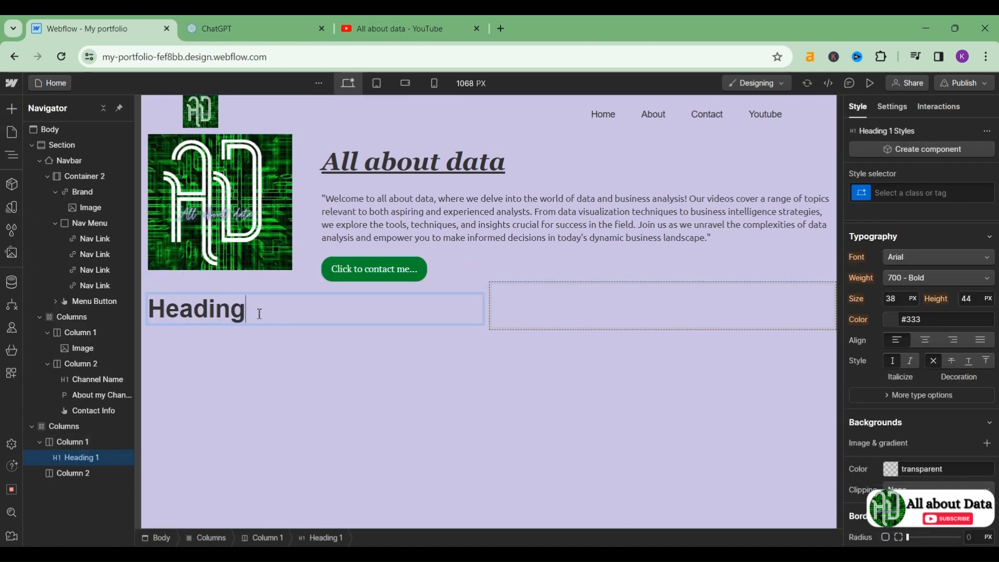
double_click(260, 314)
key(BackSpace)
text(Proec)
key(BackSpace)
key(BackSpace)
double_click(260, 314)
key(BackSpace)
text(Project)
key(shift+Return)
click(262, 412)
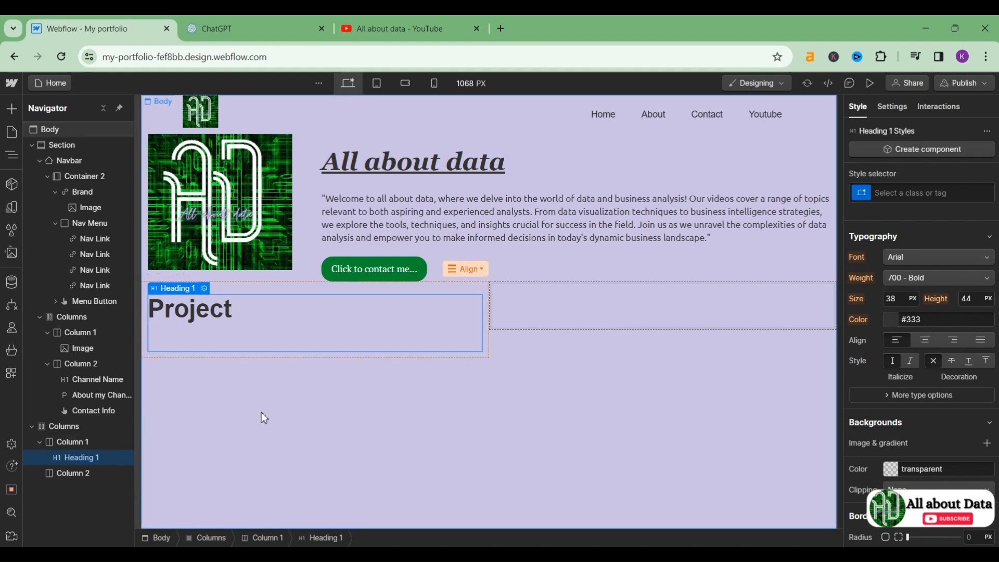
Step: Duplicate the Project heading and retype the copy as 'bank analysis project'
click(263, 341)
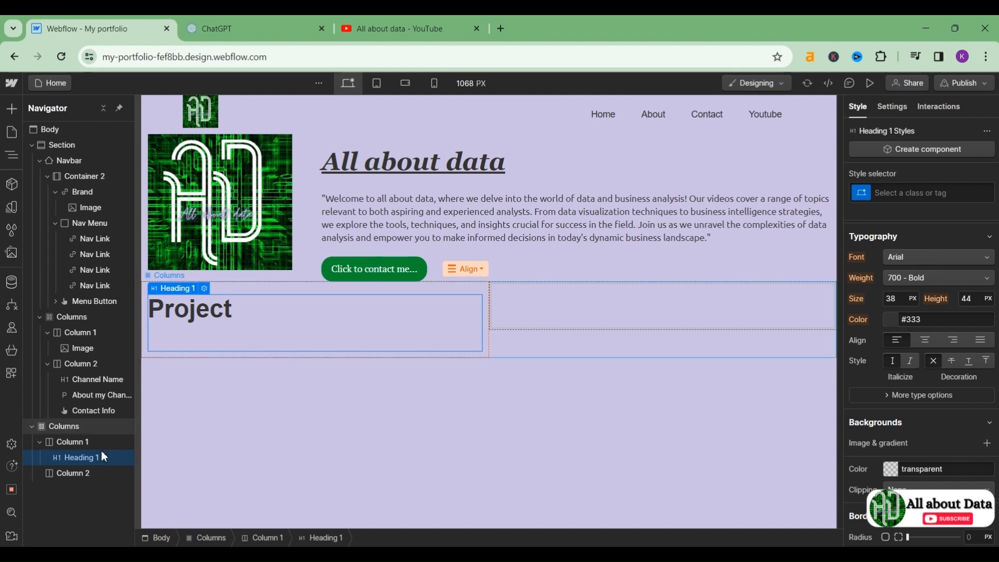
drag(89, 467, 86, 474)
drag(569, 302, 296, 318)
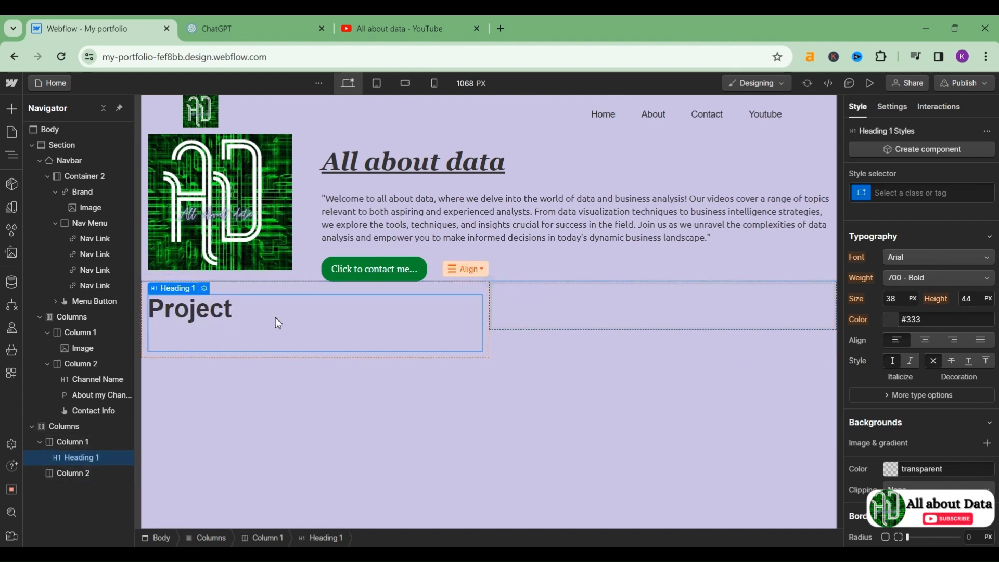
key(ctrl+c)
key(ctrl+v)
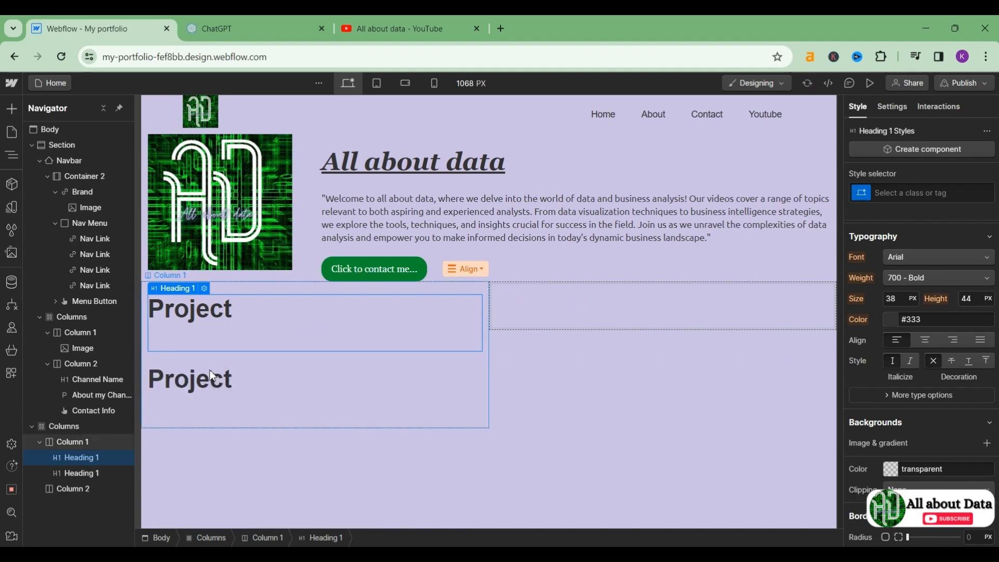
click(201, 385)
double_click(244, 382)
text(AL)
key(BackSpace)
key(BackSpace)
text(bank analys)
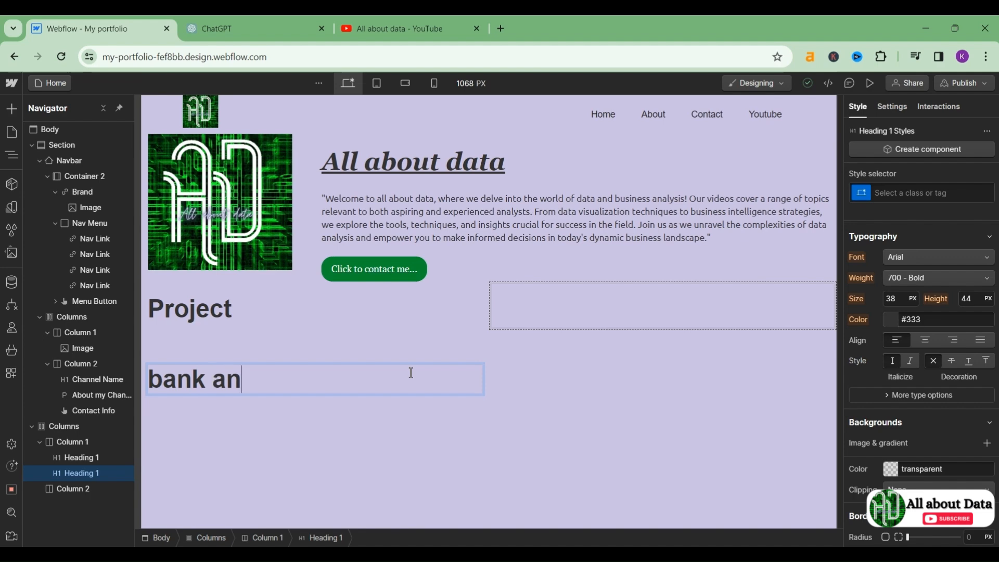
text(is project)
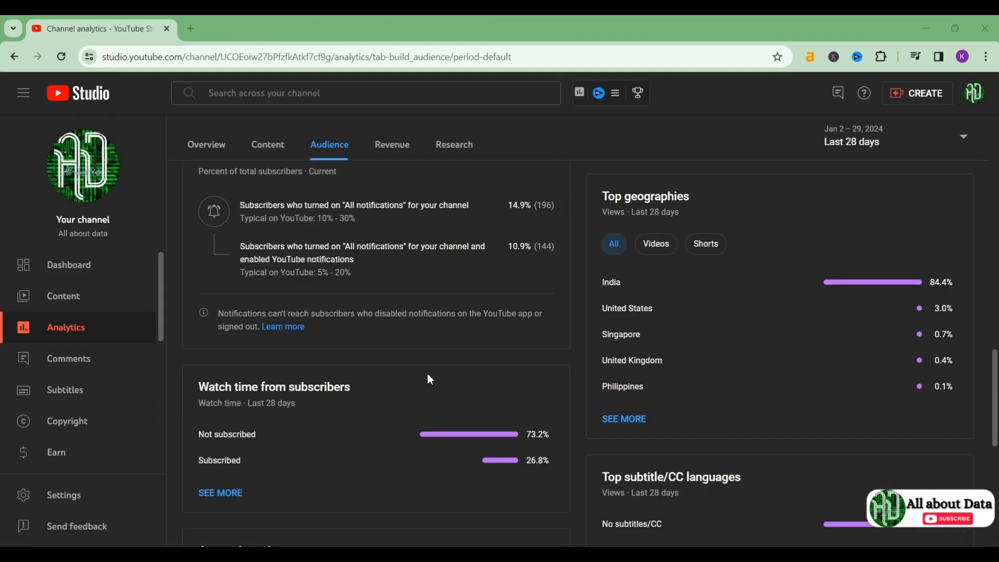
scroll(429, 380, down, 3)
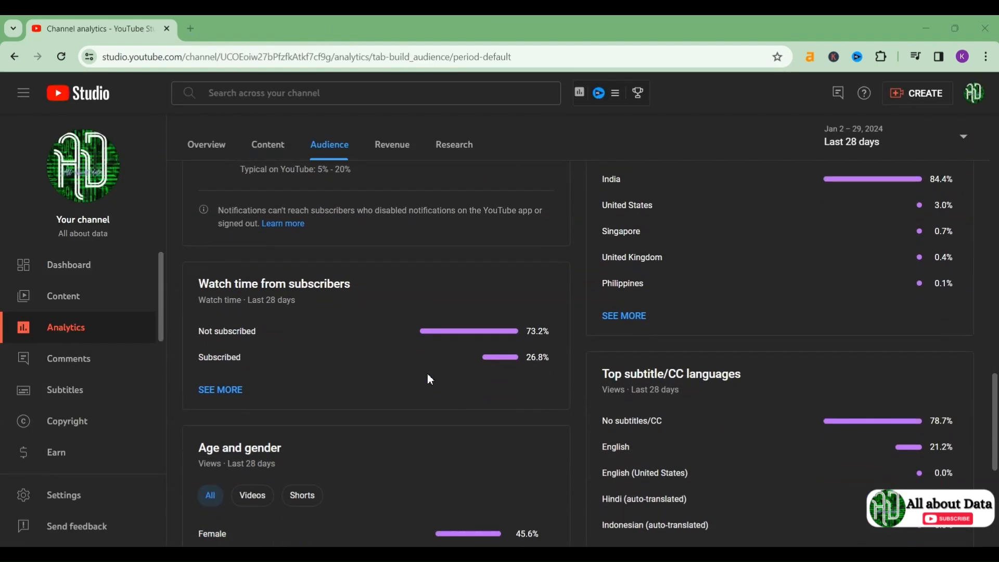
scroll(430, 380, up, 2)
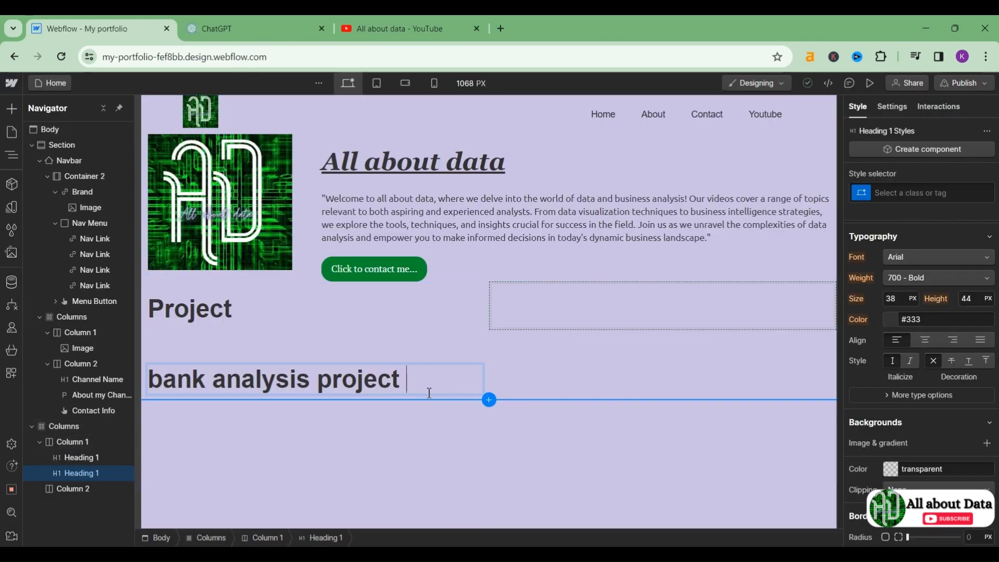
Step: Duplicate the YouTube logo image from the intro row into the second projects column
click(307, 466)
click(307, 466)
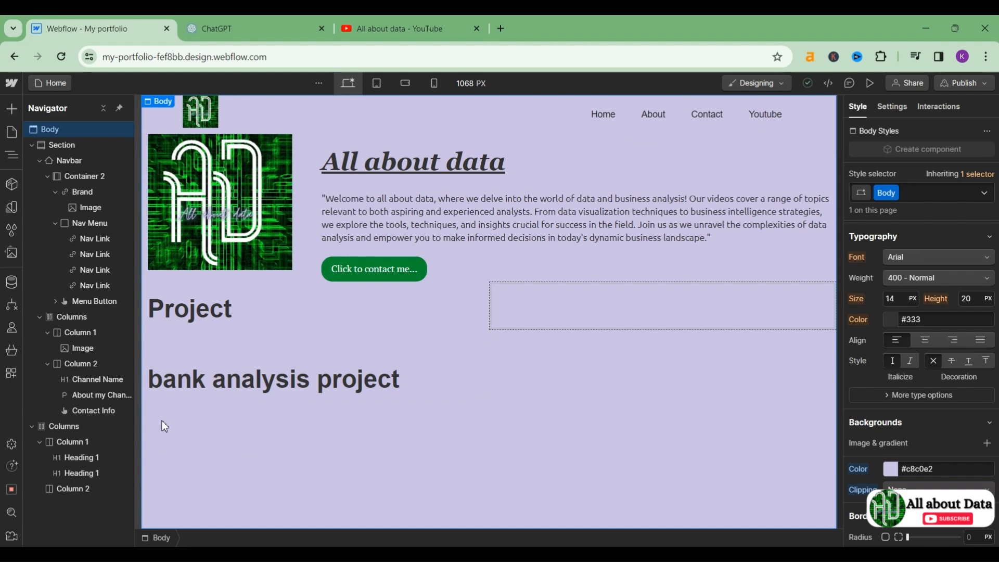
click(266, 200)
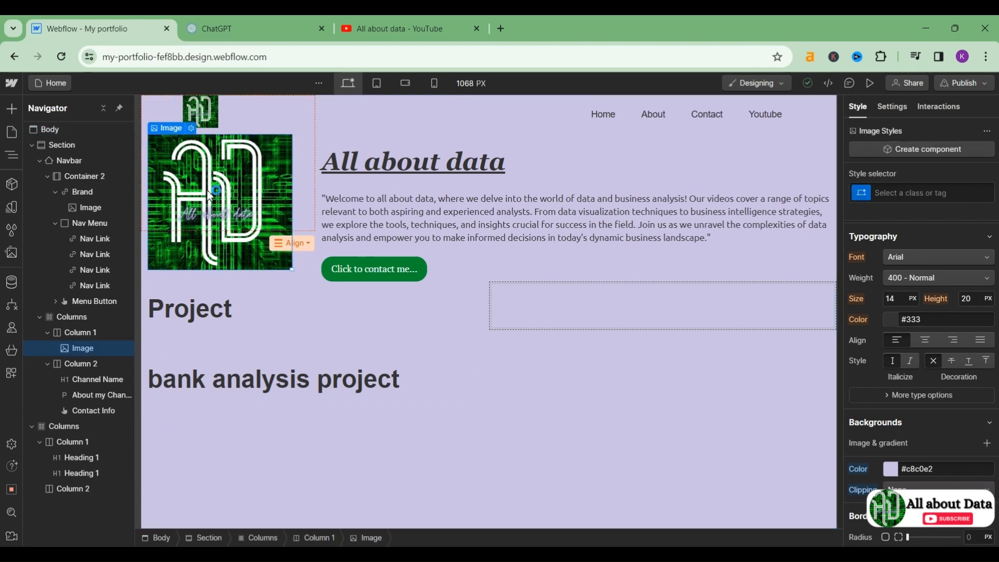
key(ctrl+d)
drag(216, 332, 227, 449)
click(600, 342)
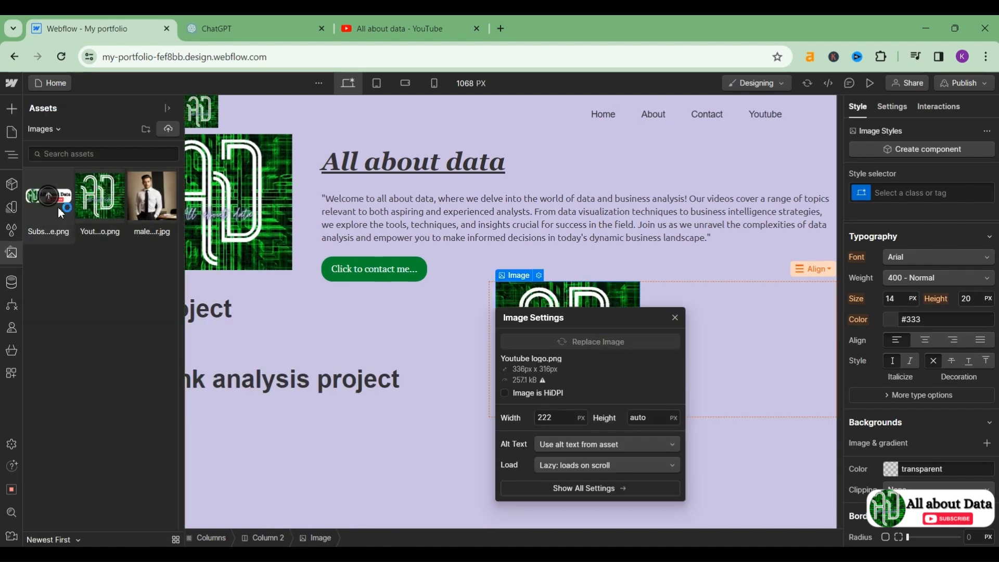
click(620, 300)
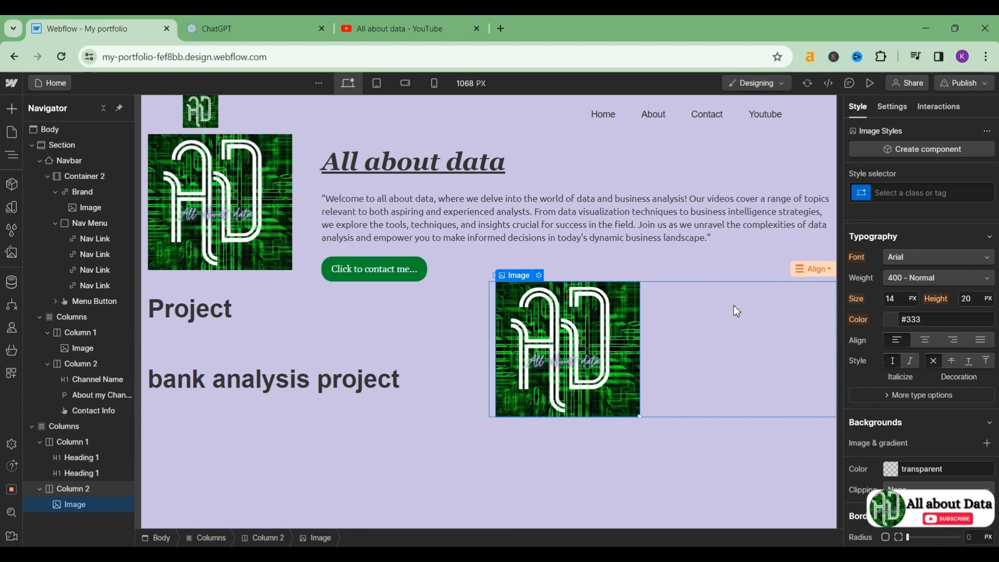
click(693, 330)
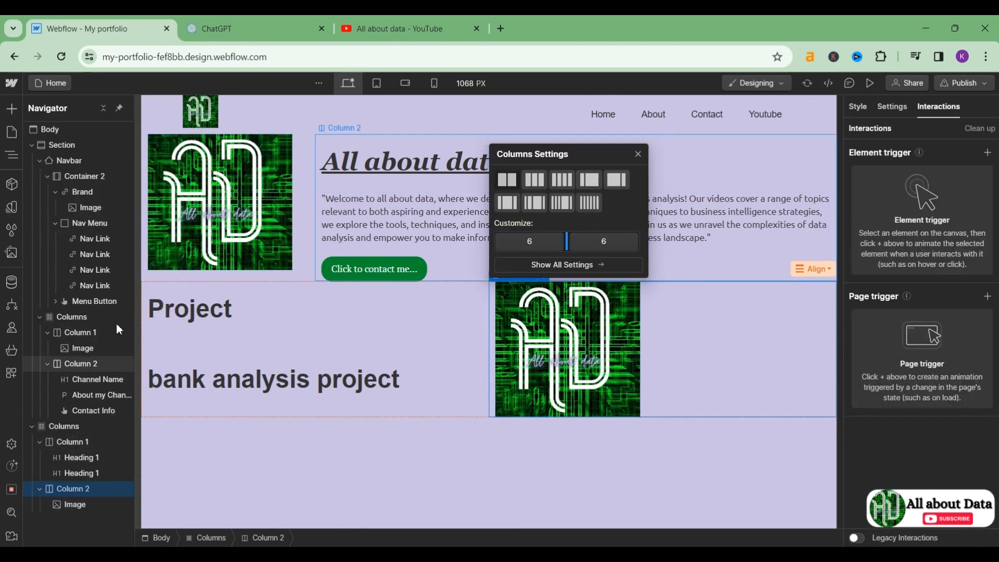
Step: Copy the Project heading under the second column's logo and retype it 'tableau project'
click(74, 458)
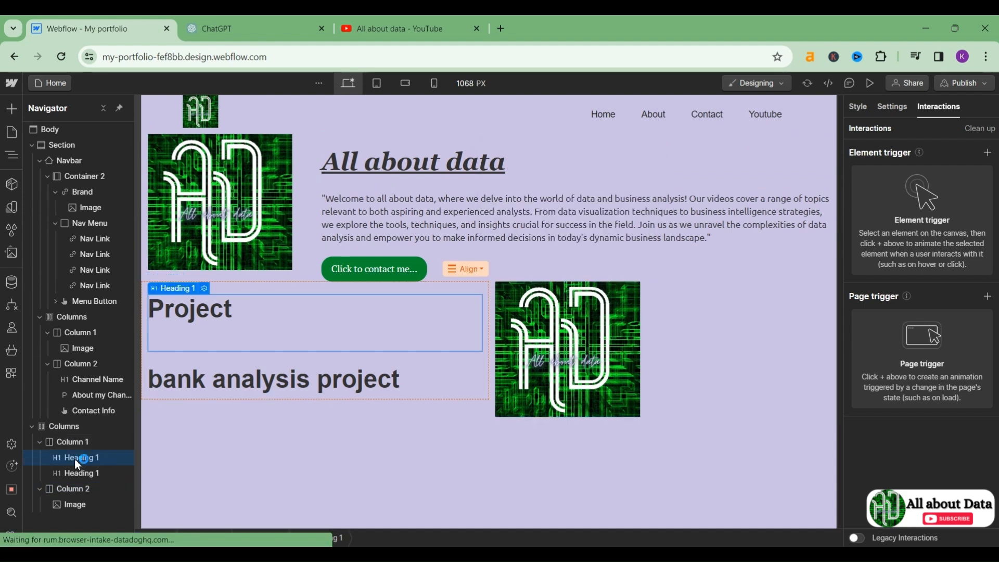
key(ctrl+d)
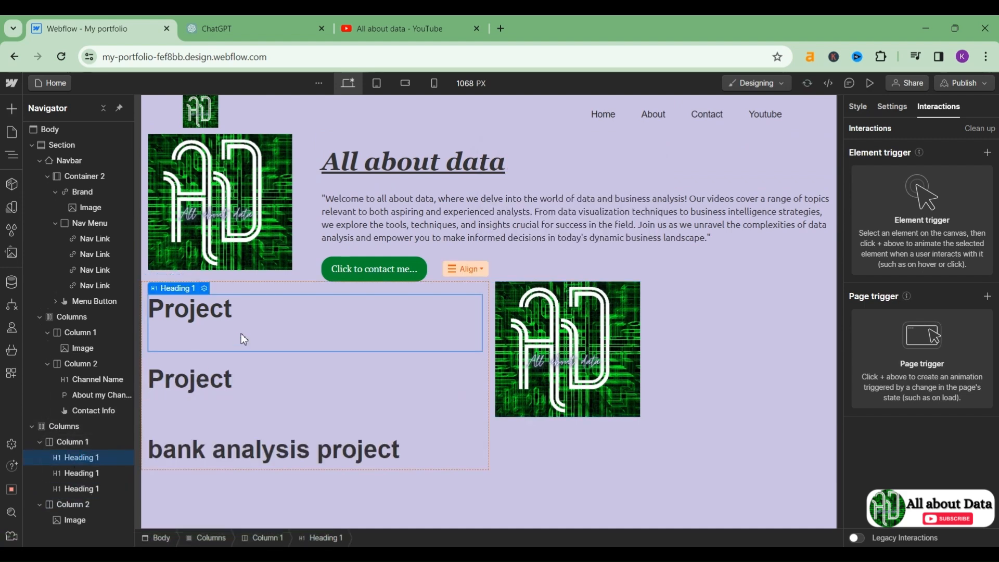
drag(224, 390, 717, 326)
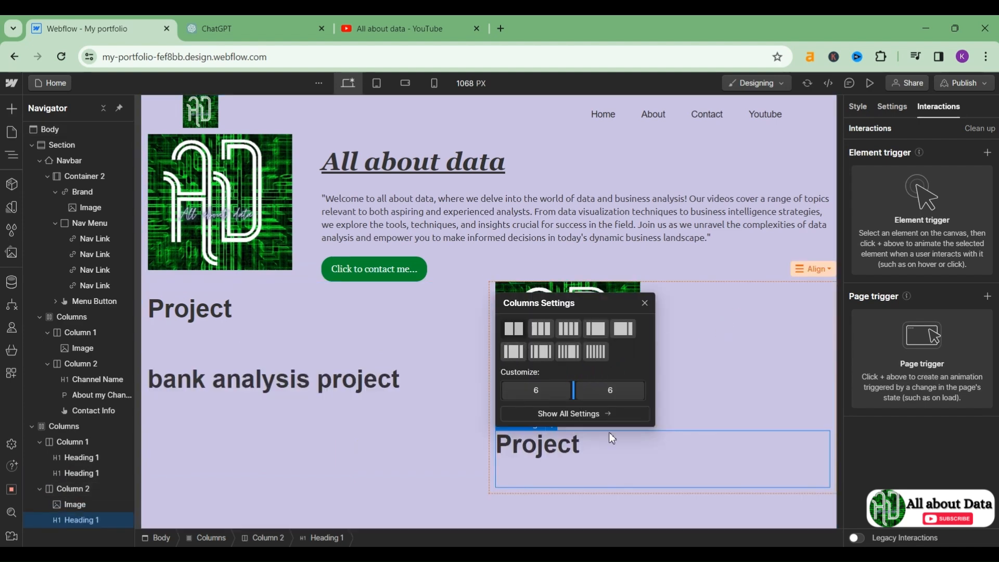
click(644, 477)
double_click(629, 459)
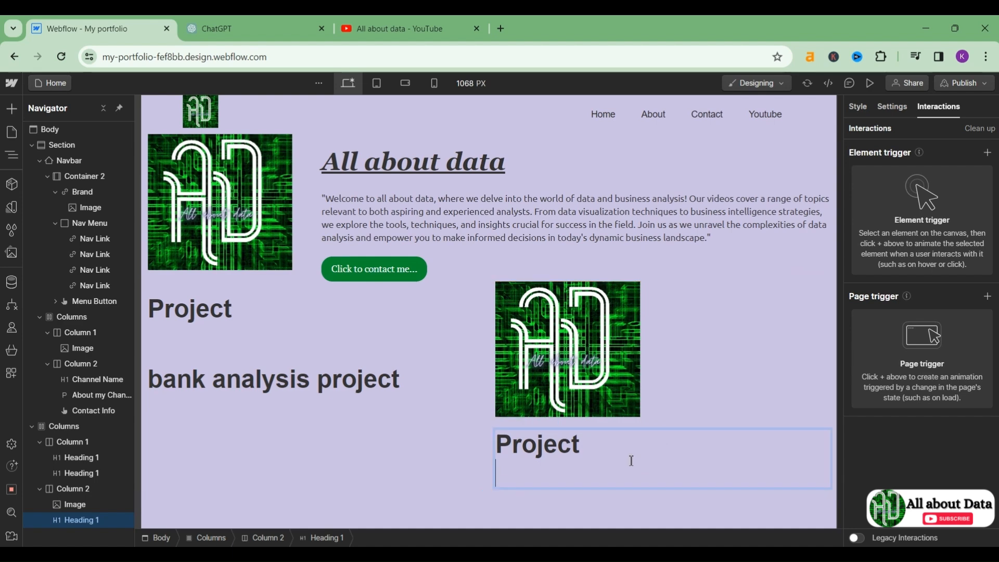
key(BackSpace)
key(BackSpace)
key(BackSpace)
key(BackSpace)
key(BackSpace)
key(BackSpace)
key(BackSpace)
text(tableau project)
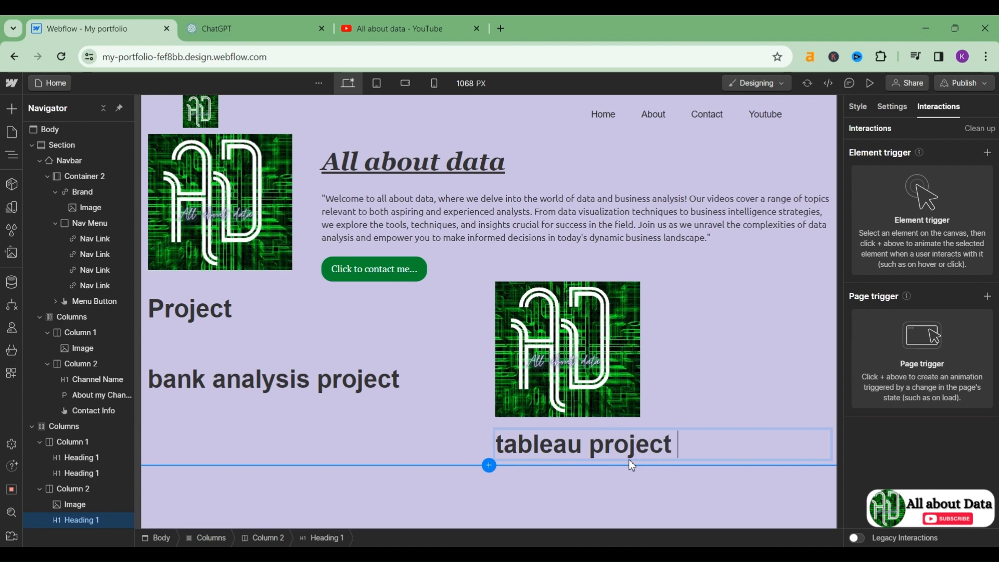
key(Return)
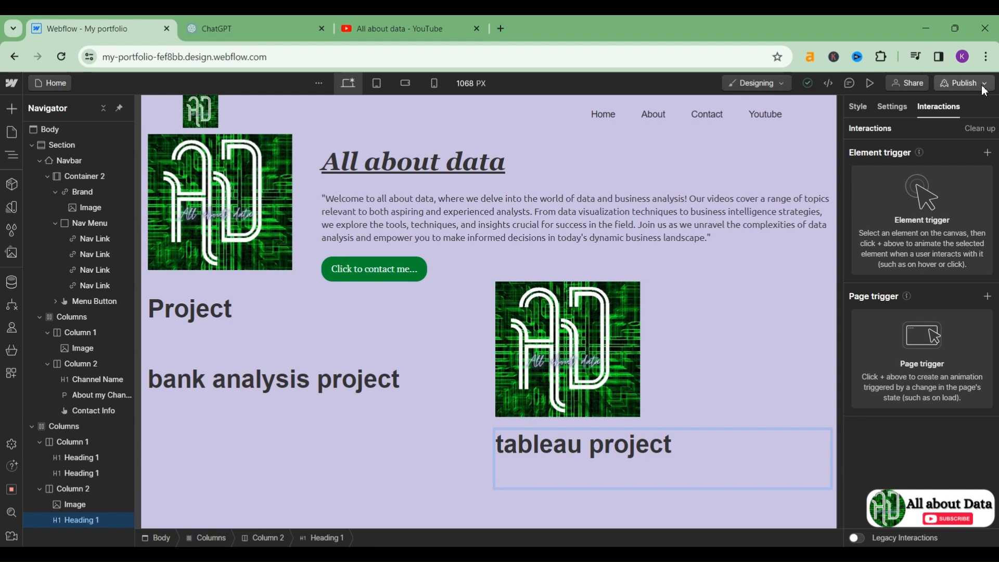
click(949, 82)
mouse_move(587, 545)
click(591, 507)
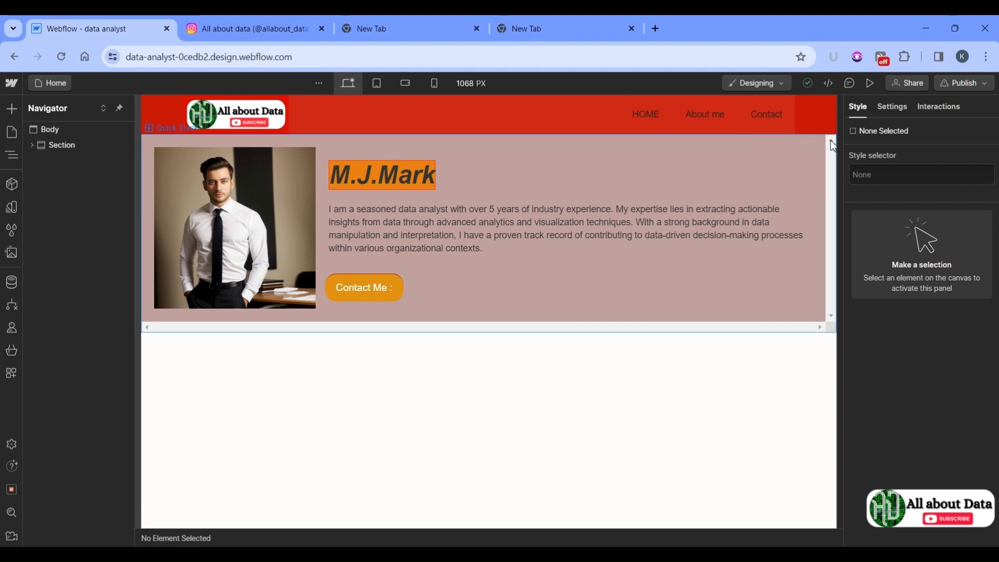
click(924, 87)
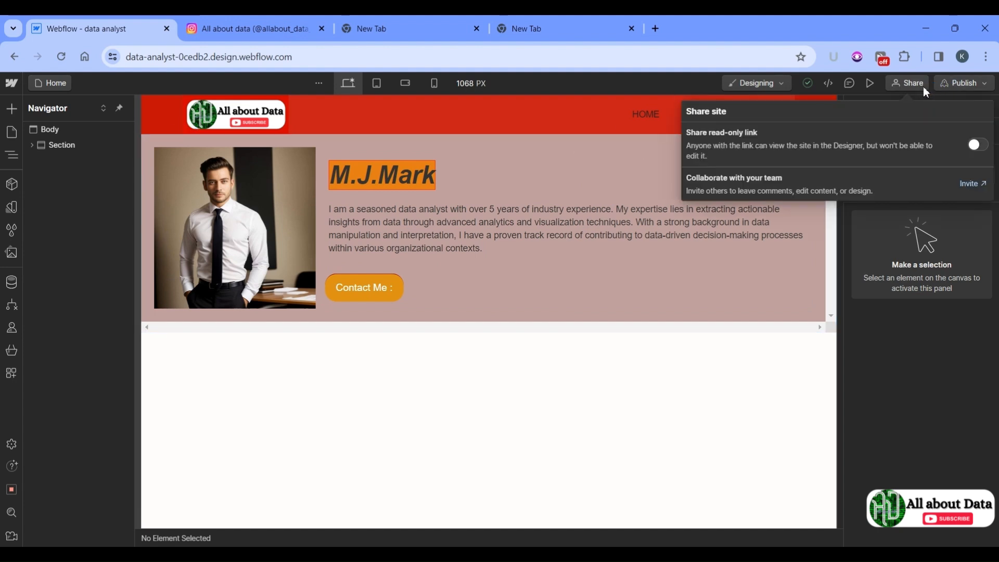
click(978, 146)
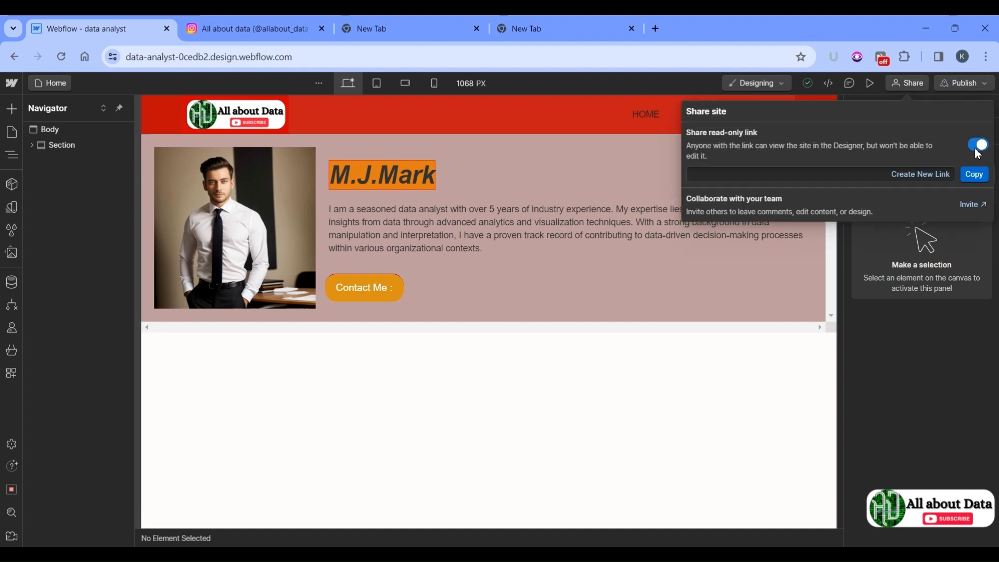
click(977, 151)
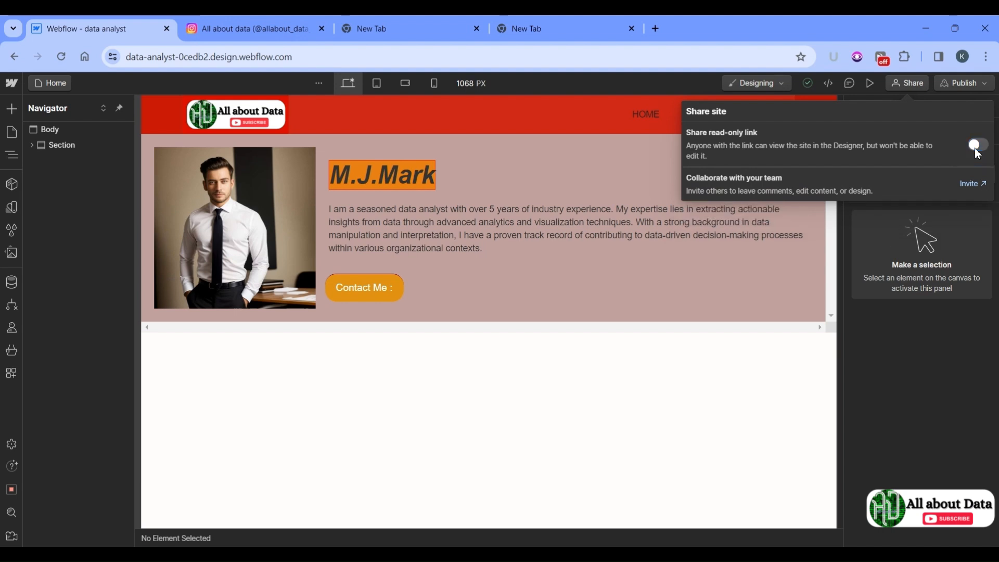
click(977, 93)
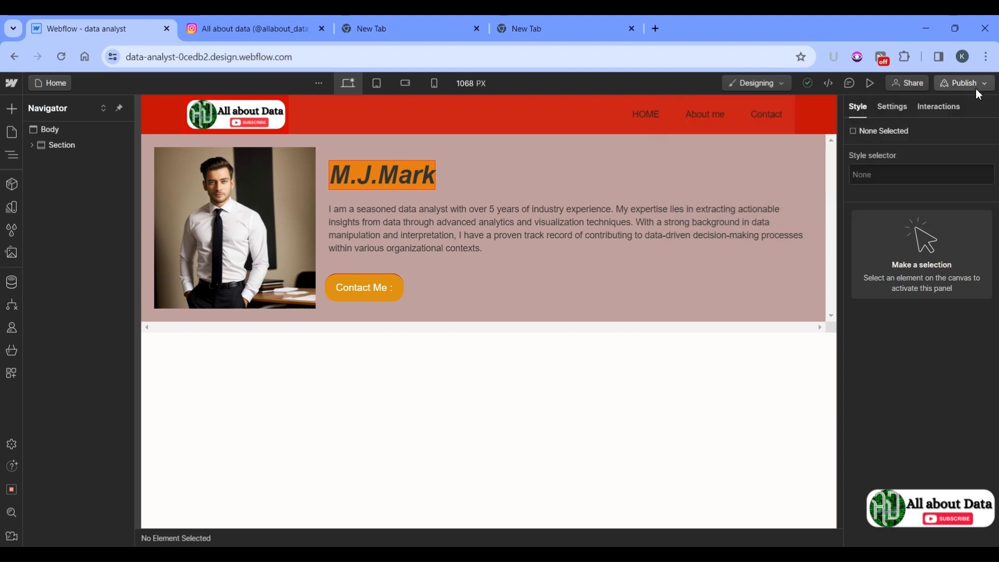
click(489, 422)
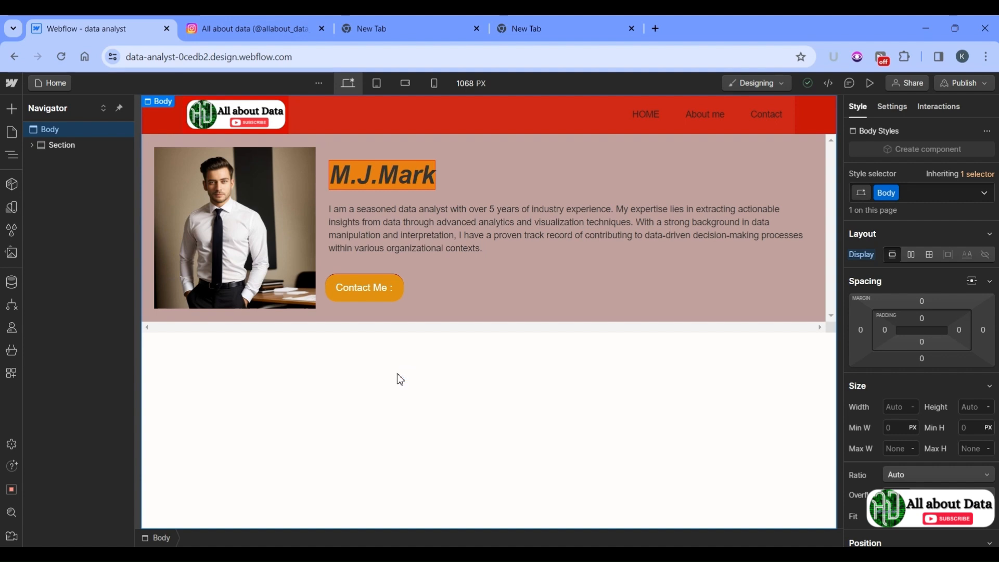
key(alt+Tab)
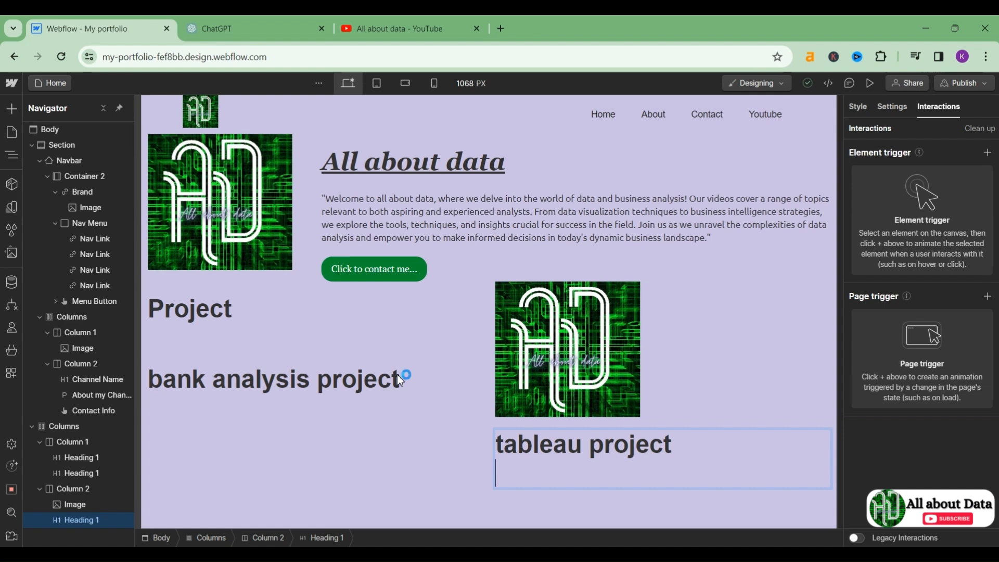
Step: Search Google Images for data analyst portfolio websites and open the Medium portfolio article
click(498, 28)
text(go)
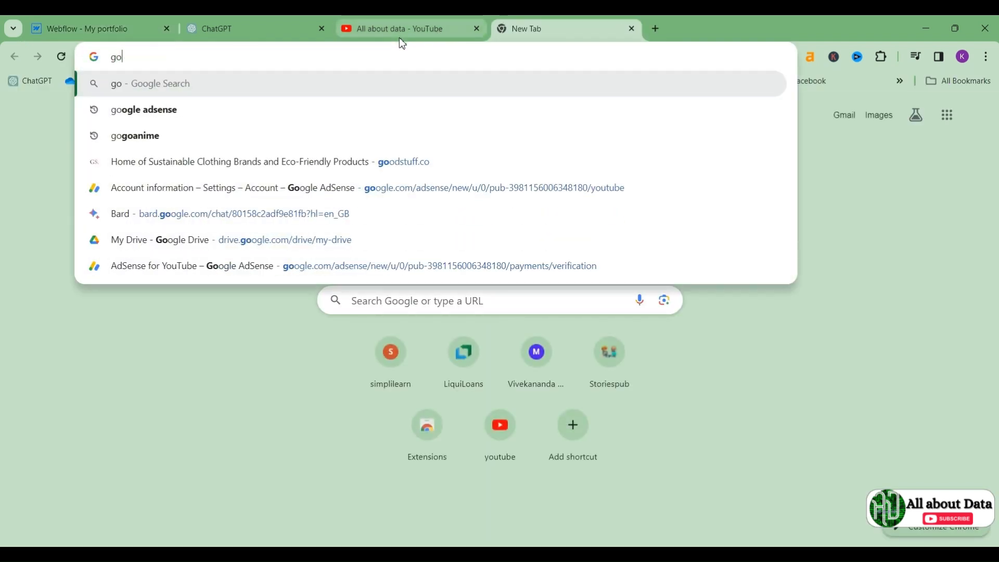
key(Escape)
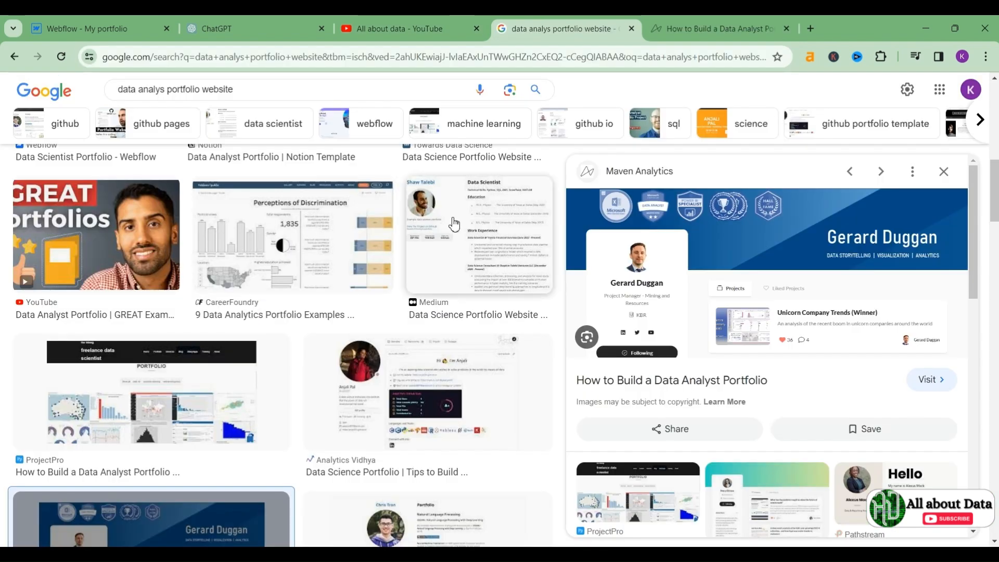
click(465, 225)
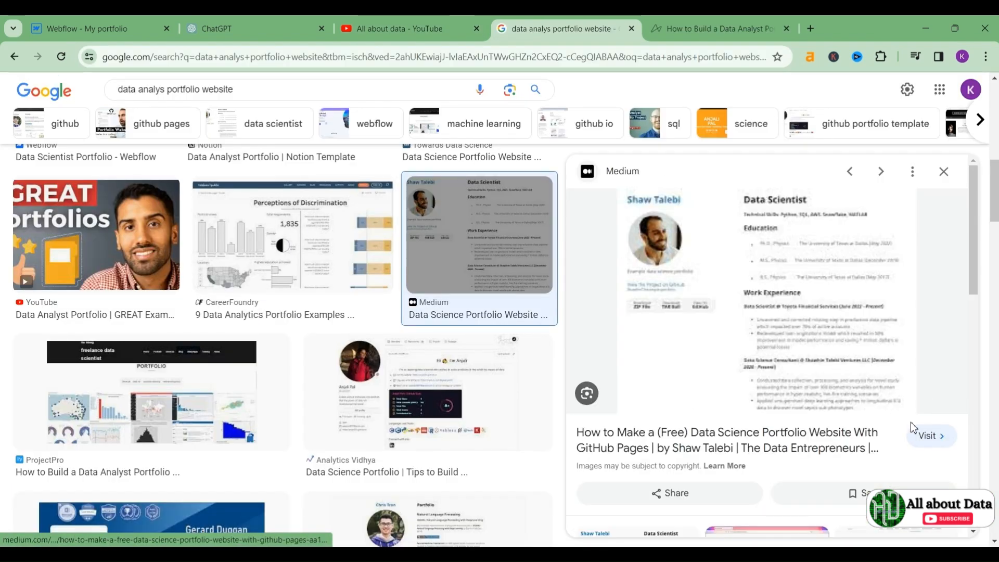
click(925, 437)
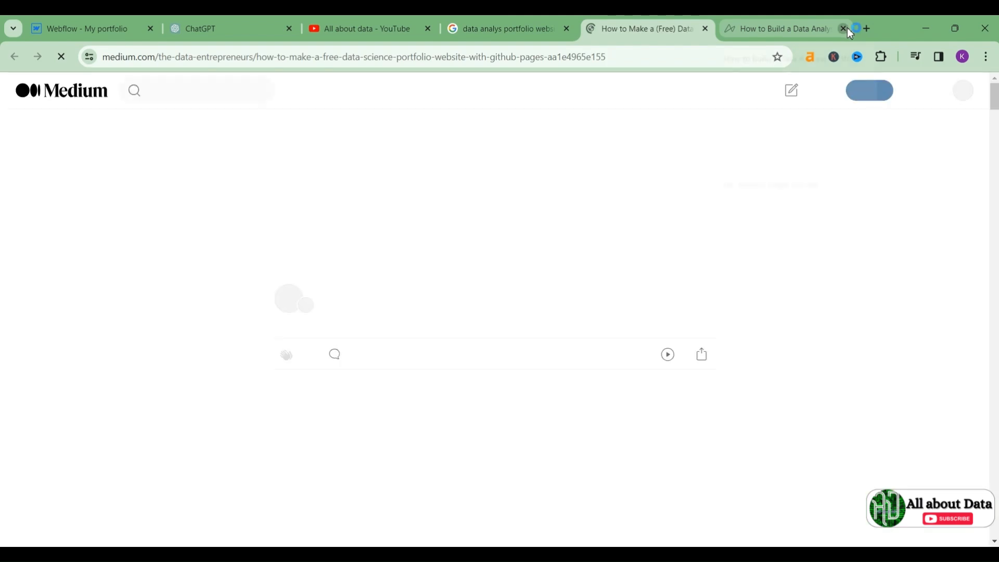
Step: Close the extra portfolio guide tab and scroll the Medium article down to Step 1
click(843, 28)
scroll(583, 260, down, 3)
scroll(583, 260, down, 1)
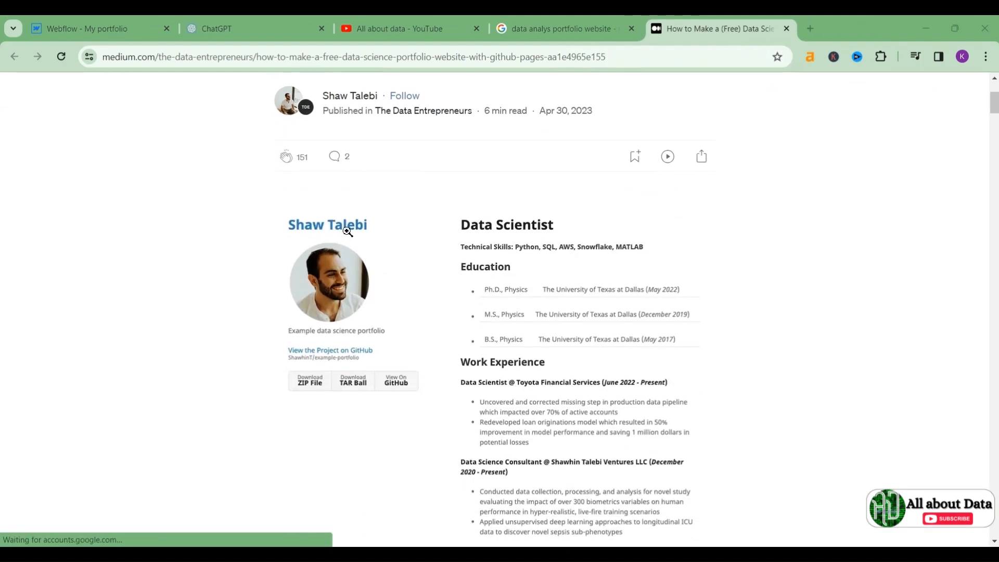
scroll(376, 397, down, 10)
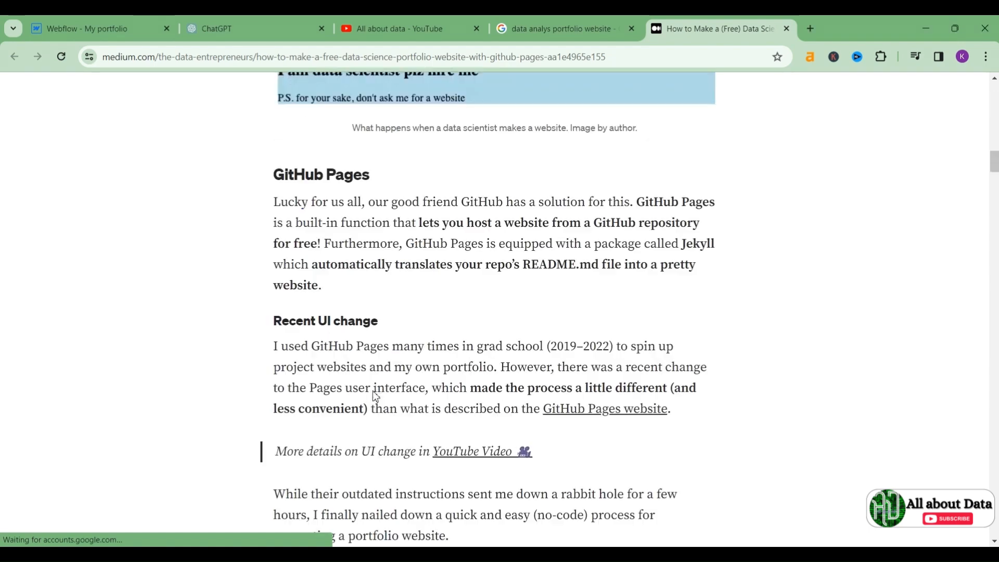
scroll(334, 363, down, 4)
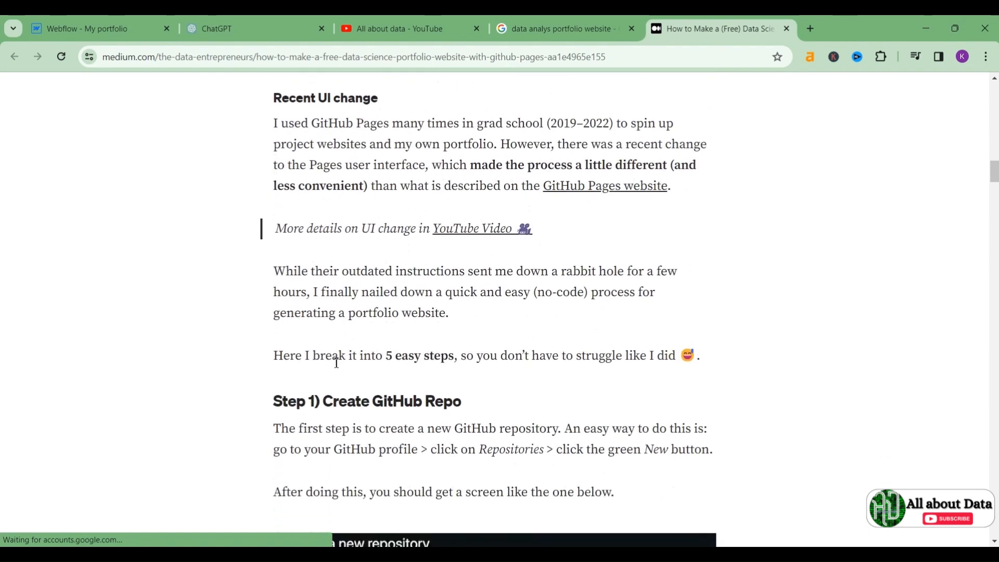
scroll(336, 362, down, 1)
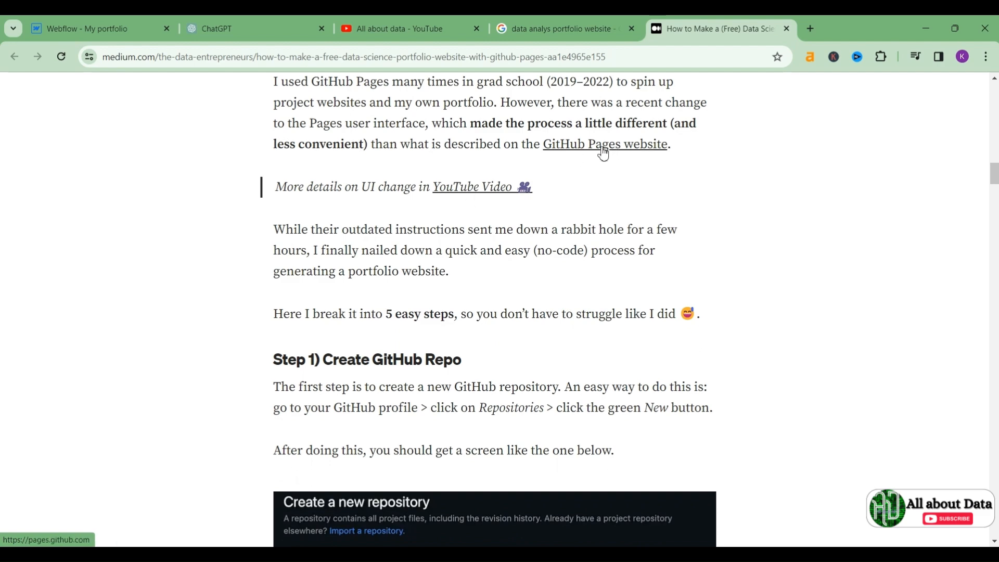
click(121, 26)
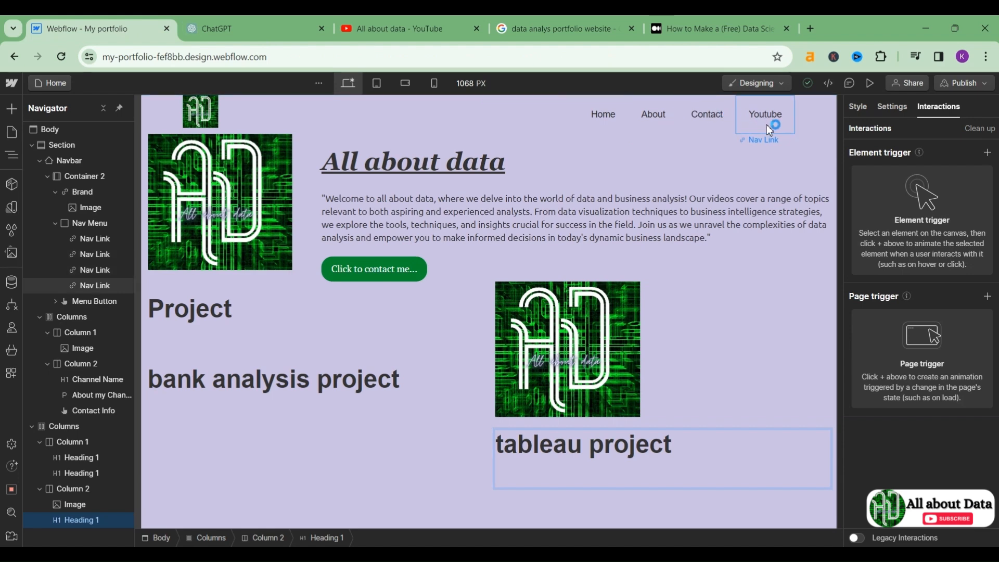
Step: Preview the page and check that the Youtube nav link opens the channel
click(867, 83)
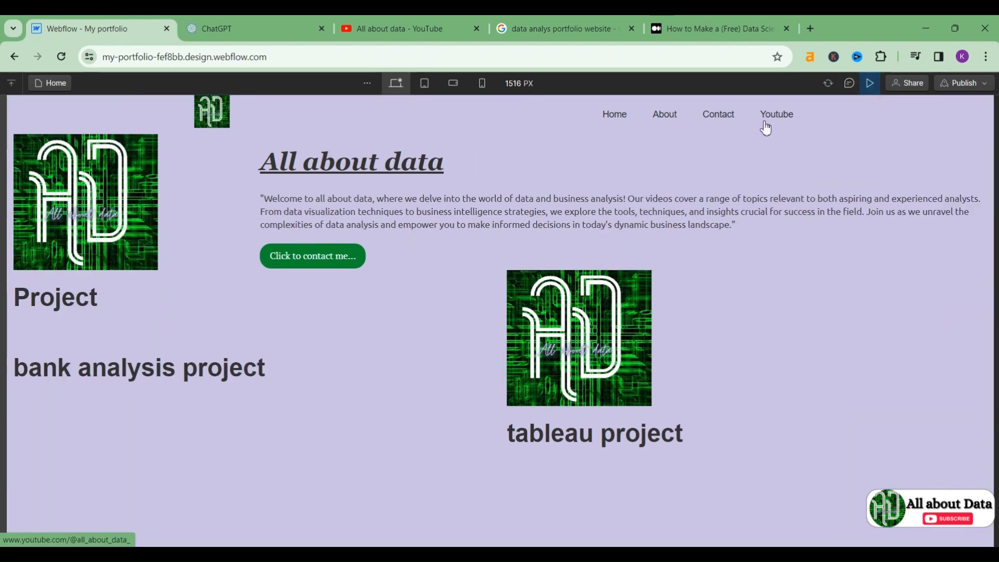
click(764, 123)
key(ctrl+shift+Tab)
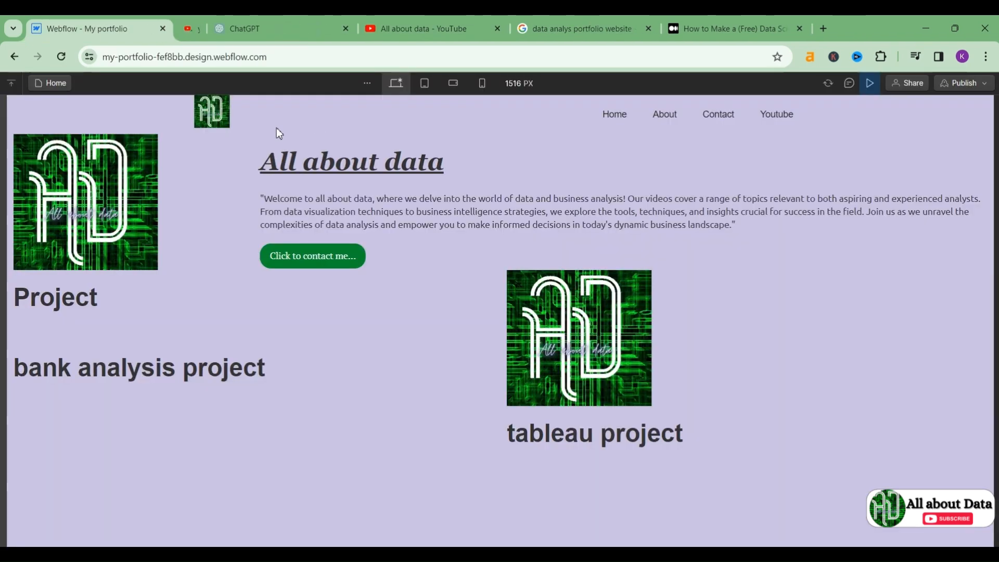
click(869, 84)
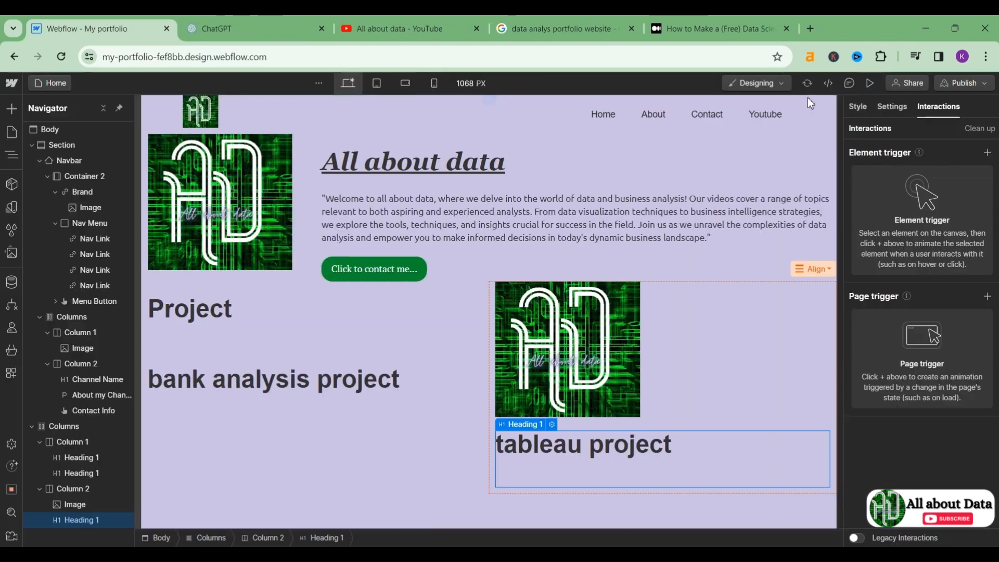
Step: Set the Youtube nav link's cursor style to grab
click(773, 117)
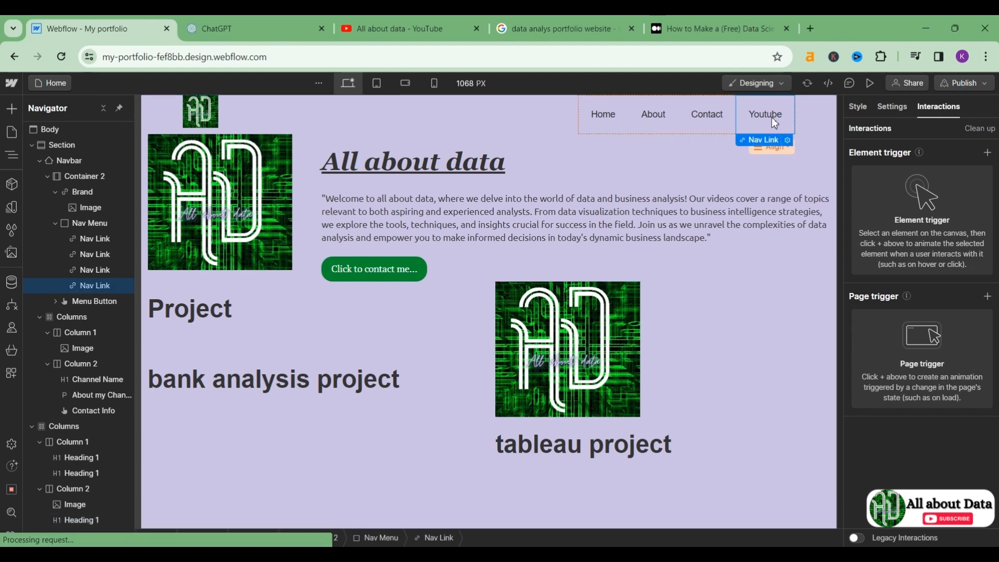
click(787, 141)
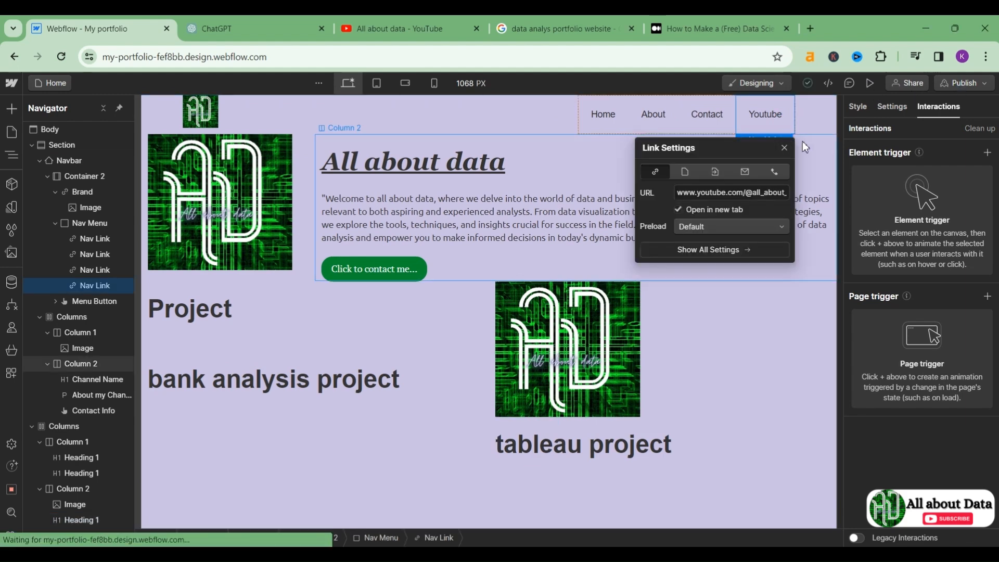
click(751, 328)
click(790, 114)
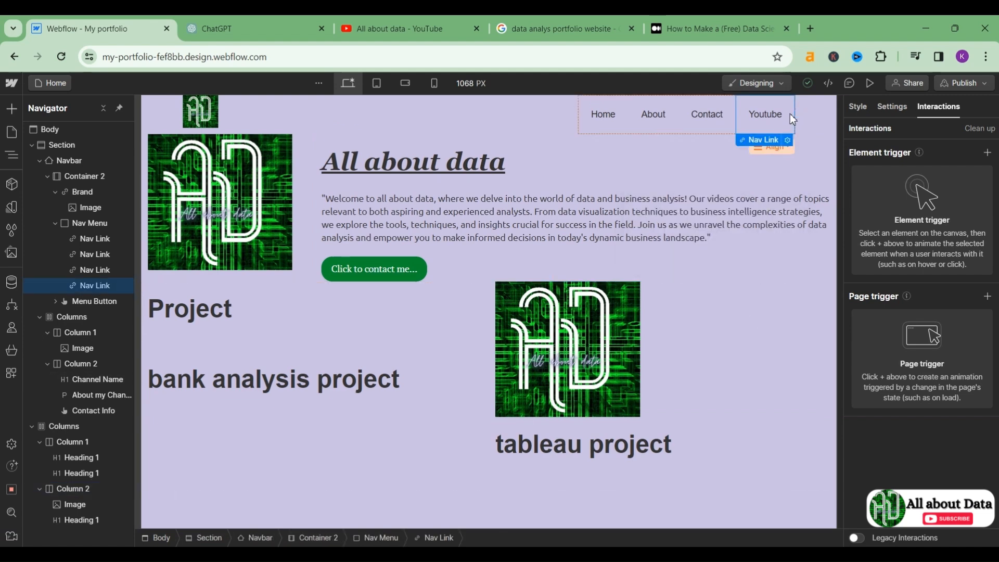
click(853, 105)
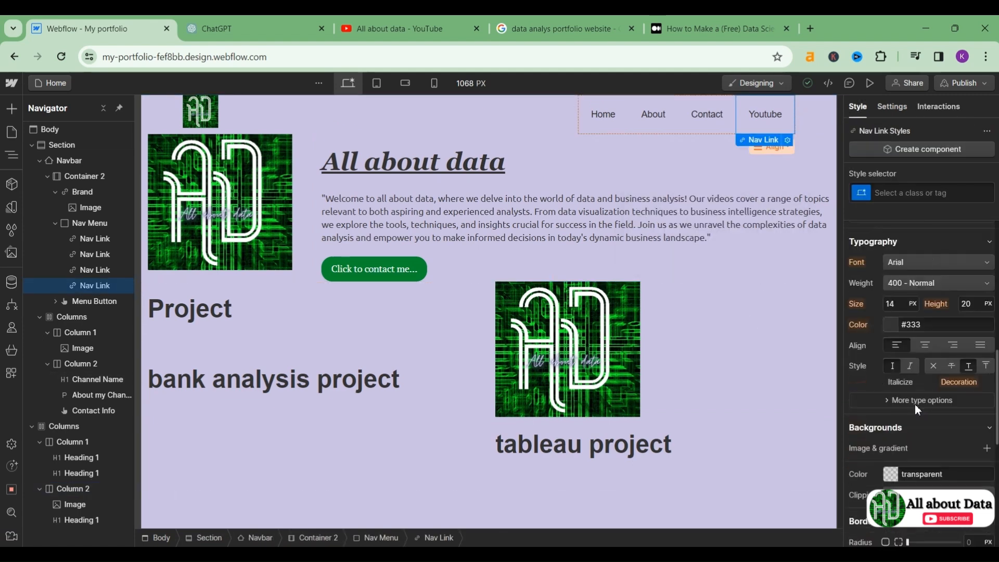
scroll(915, 405, down, 5)
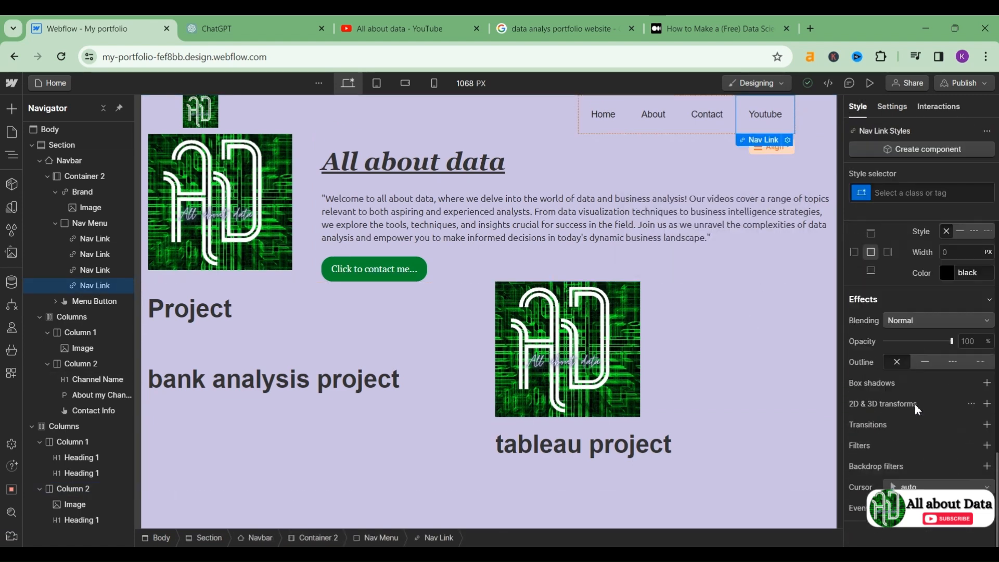
click(893, 487)
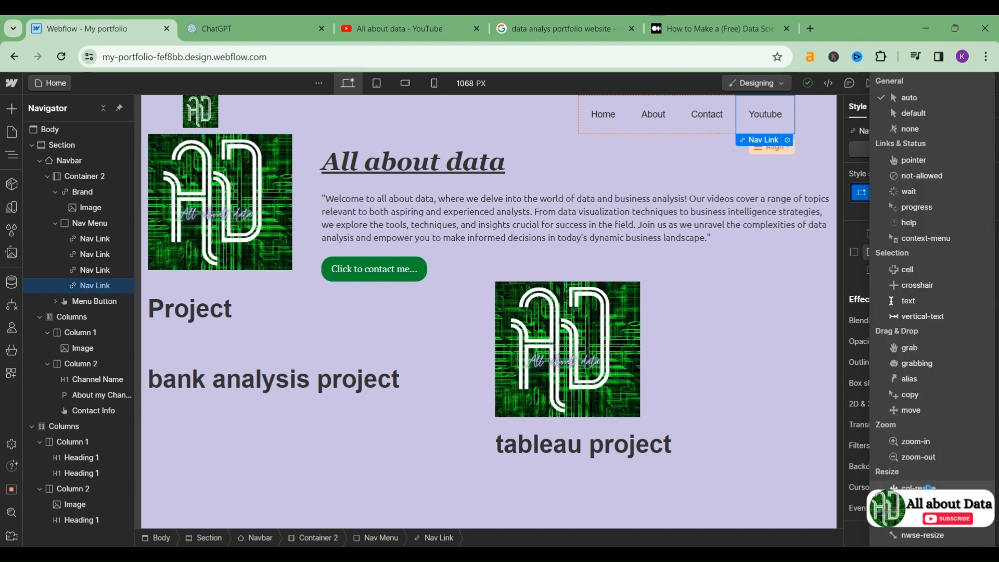
click(910, 348)
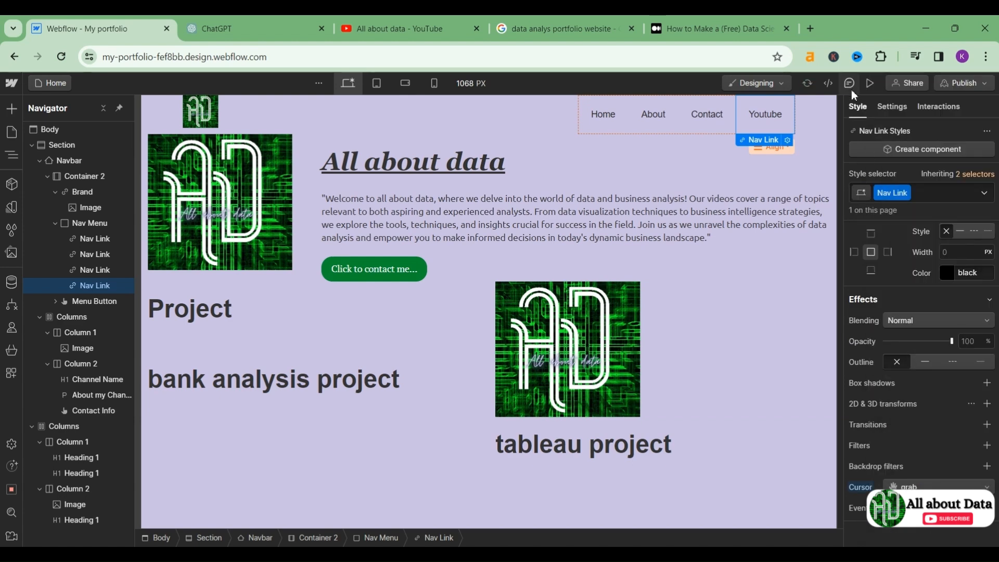
Step: Retest the Youtube link in preview, close the channel tab, and return to Medium
click(869, 84)
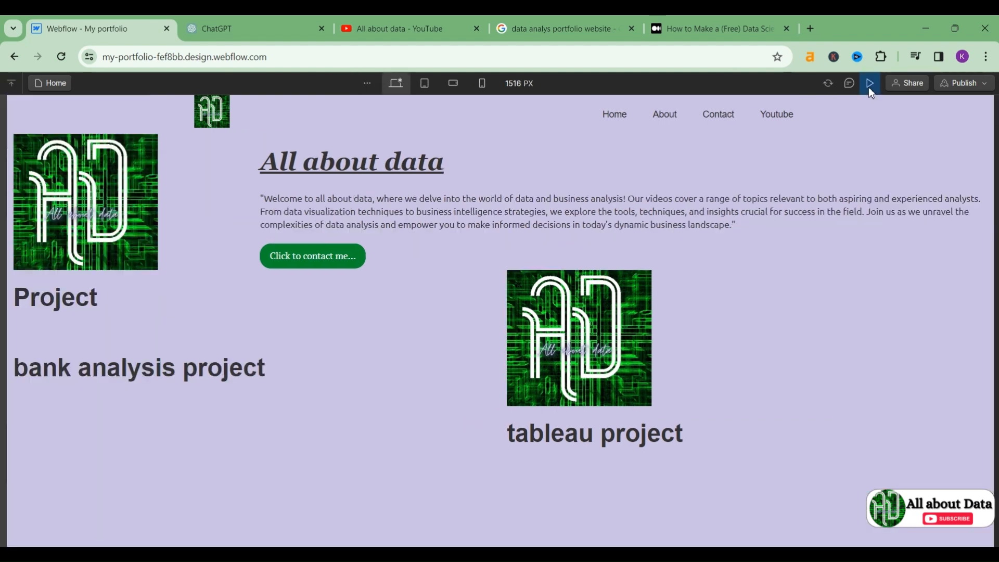
click(776, 118)
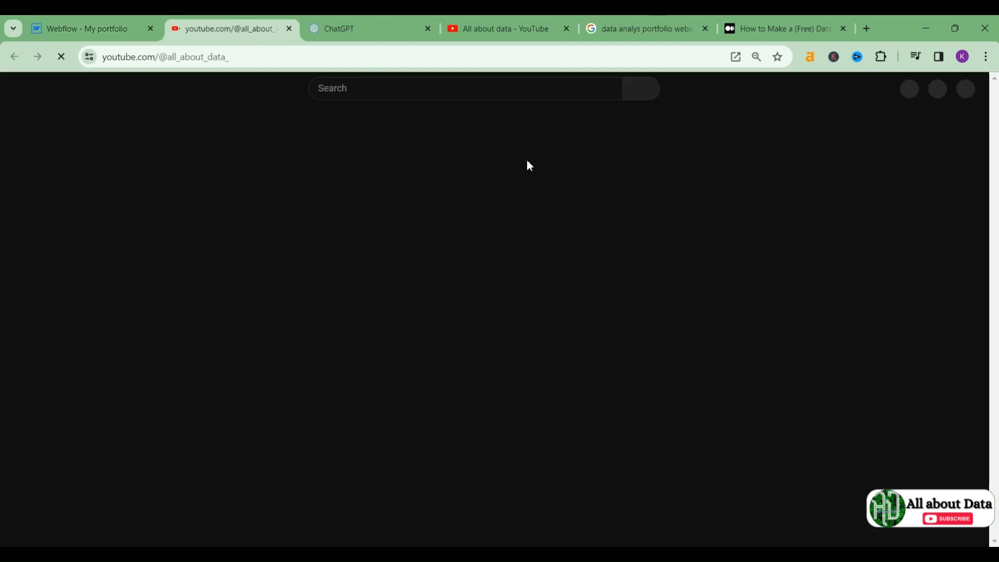
key(ctrl+w)
click(713, 33)
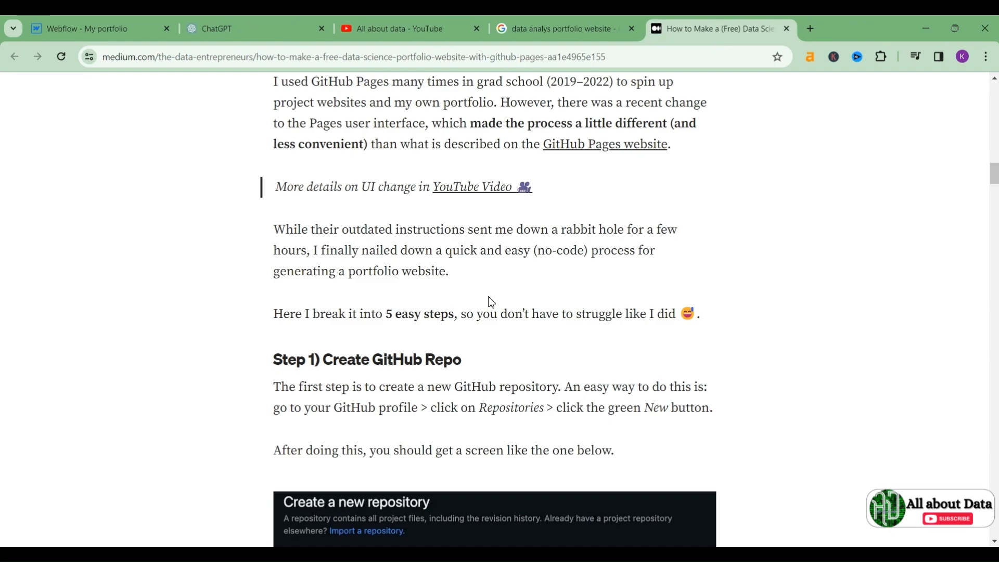
Step: From the Google portfolio image results, open the ProjectPro data analyst portfolio article
scroll(489, 298, down, 5)
scroll(489, 298, down, 15)
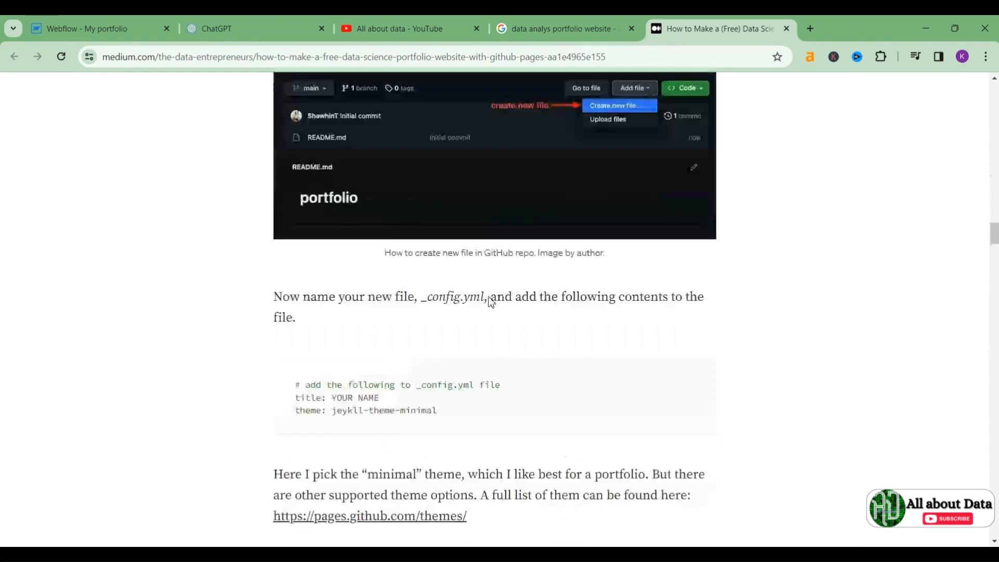
scroll(488, 302, up, 10)
click(541, 23)
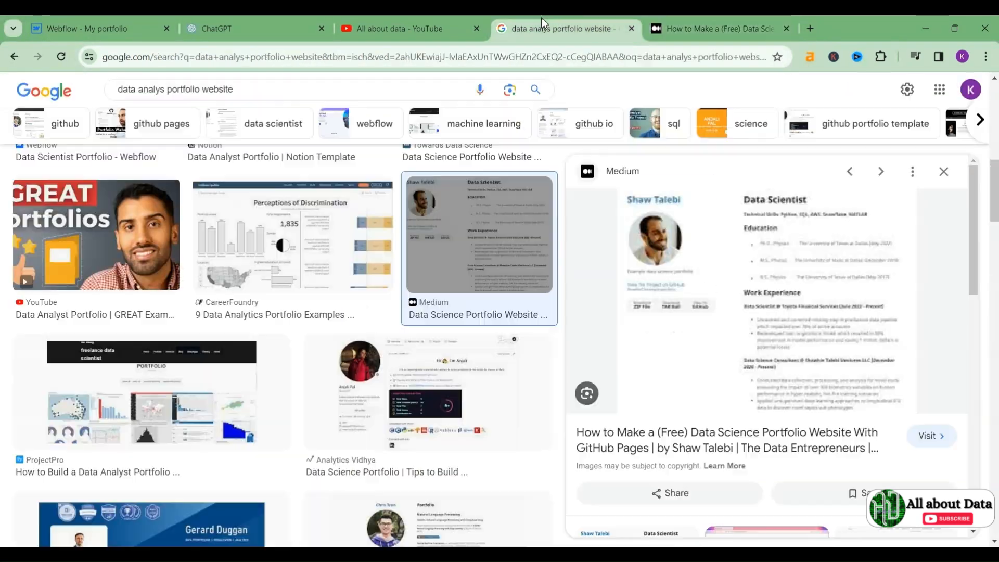
scroll(203, 372, down, 3)
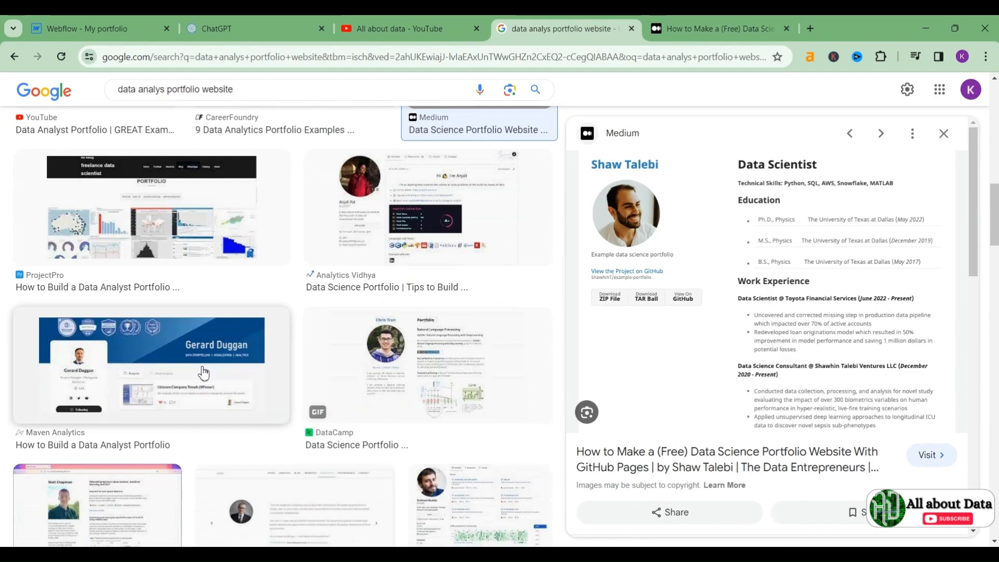
click(188, 214)
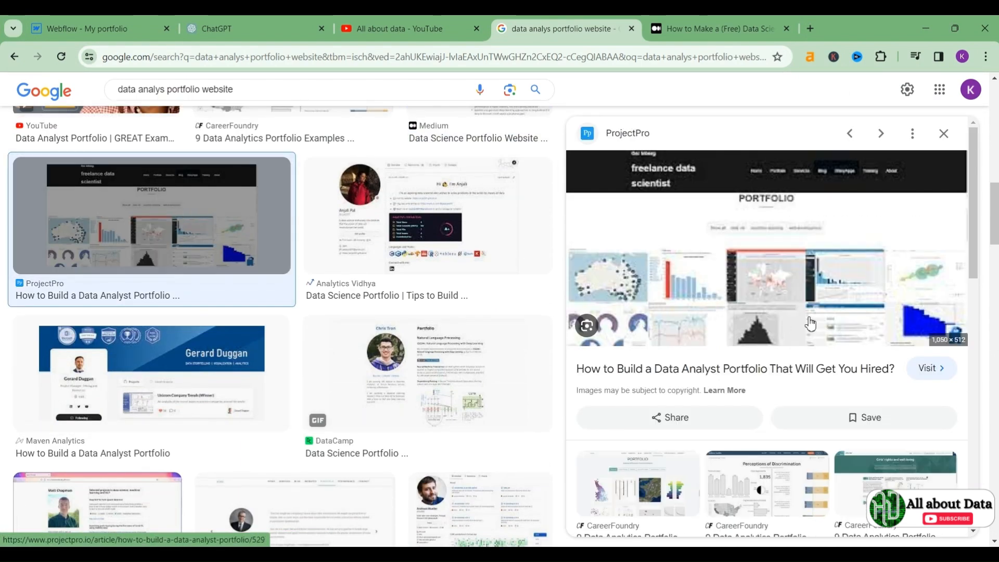
click(927, 368)
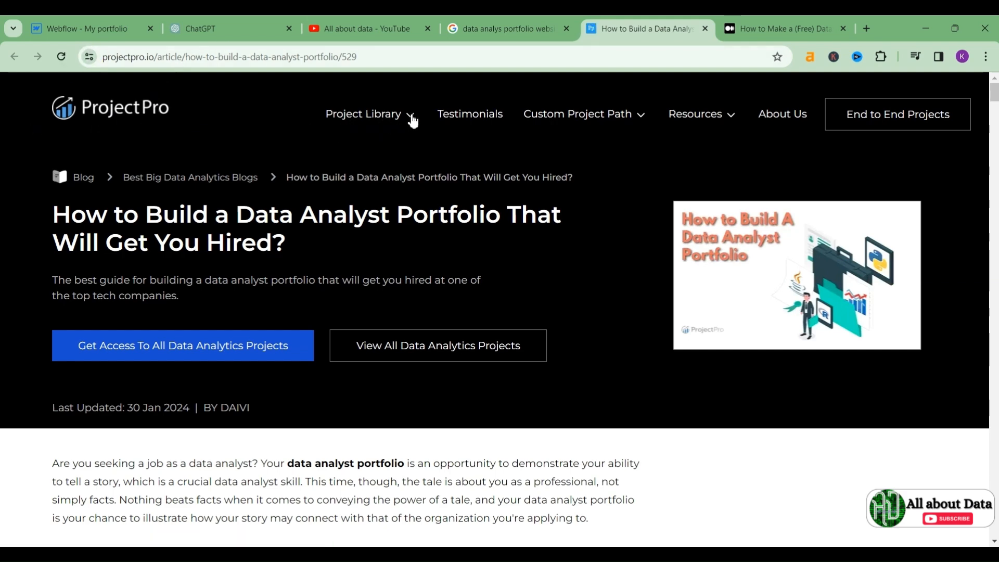
Step: Browse the ProjectPro Project Library menu and article, then switch to the All about data tab
click(410, 118)
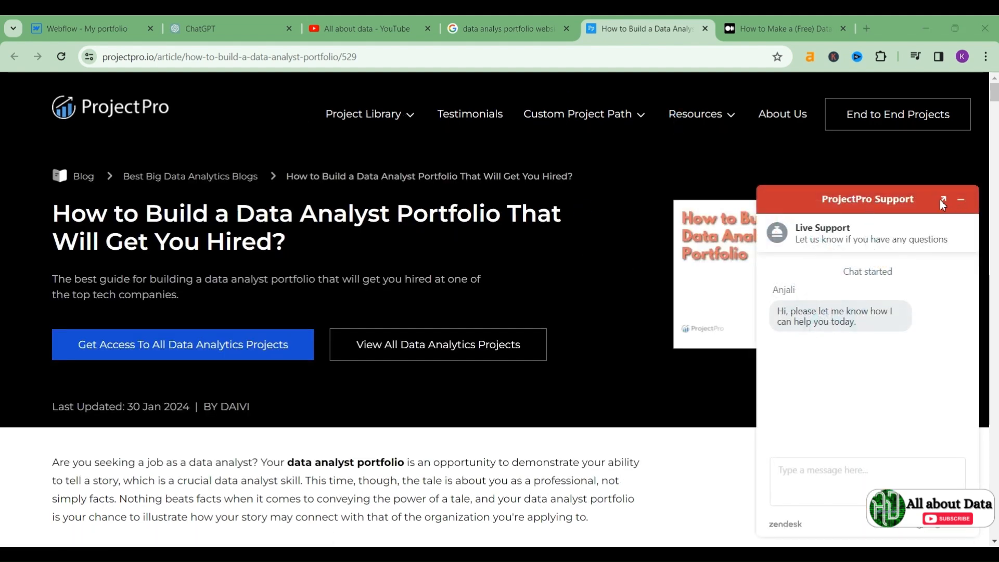
scroll(554, 286, down, 3)
scroll(553, 288, up, 3)
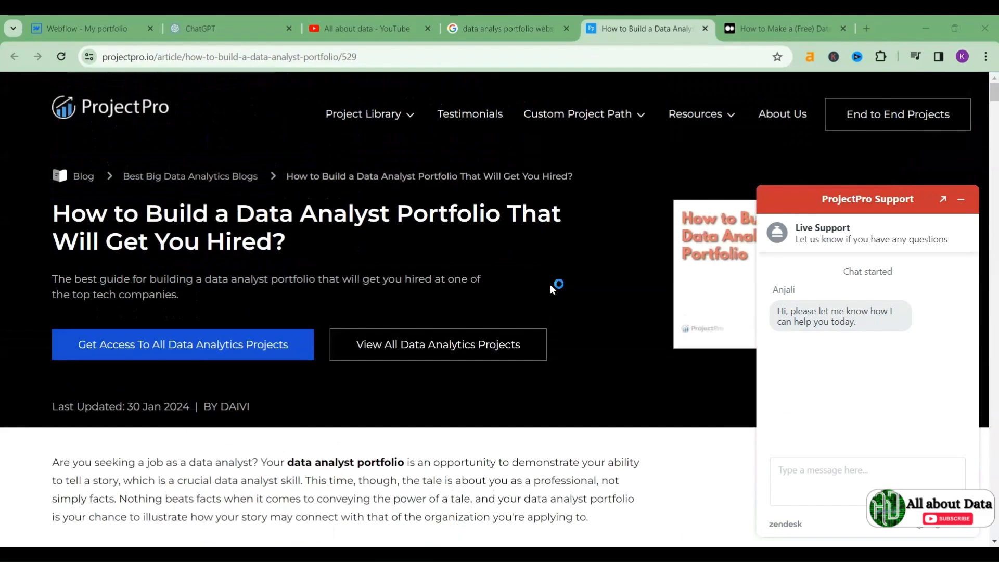
scroll(552, 286, down, 4)
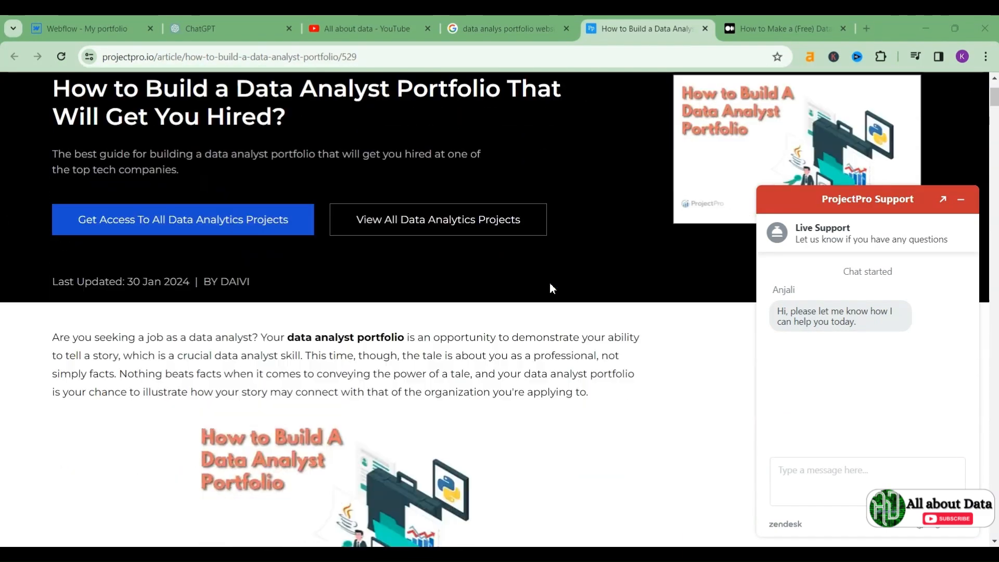
scroll(553, 289, down, 8)
scroll(553, 289, up, 12)
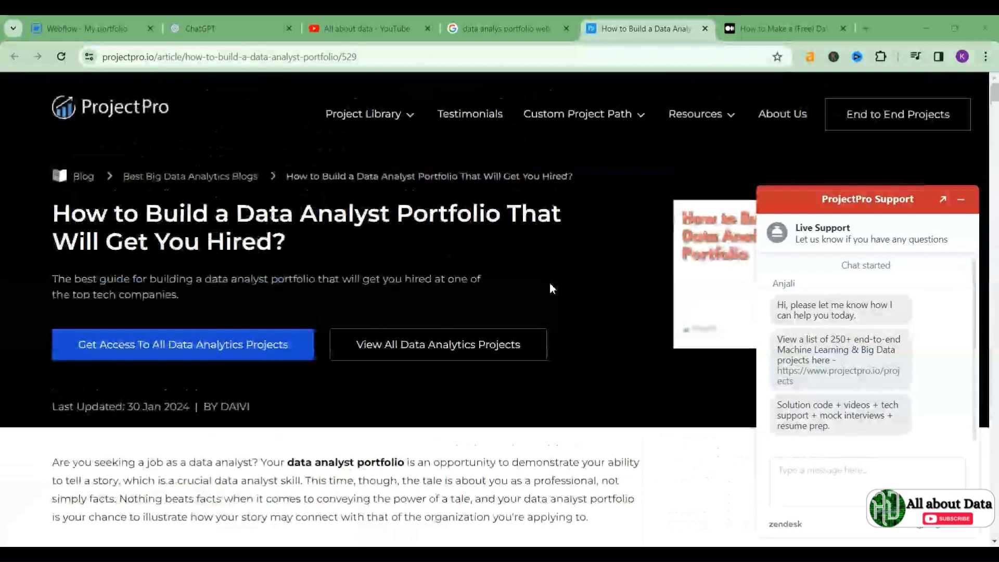
scroll(550, 286, down, 8)
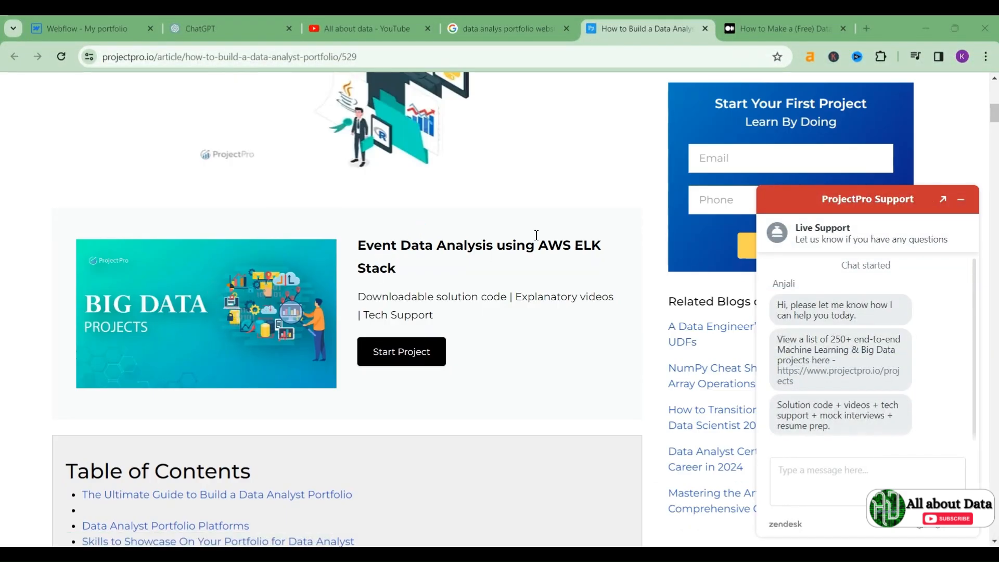
scroll(239, 276, up, 10)
scroll(239, 276, down, 7)
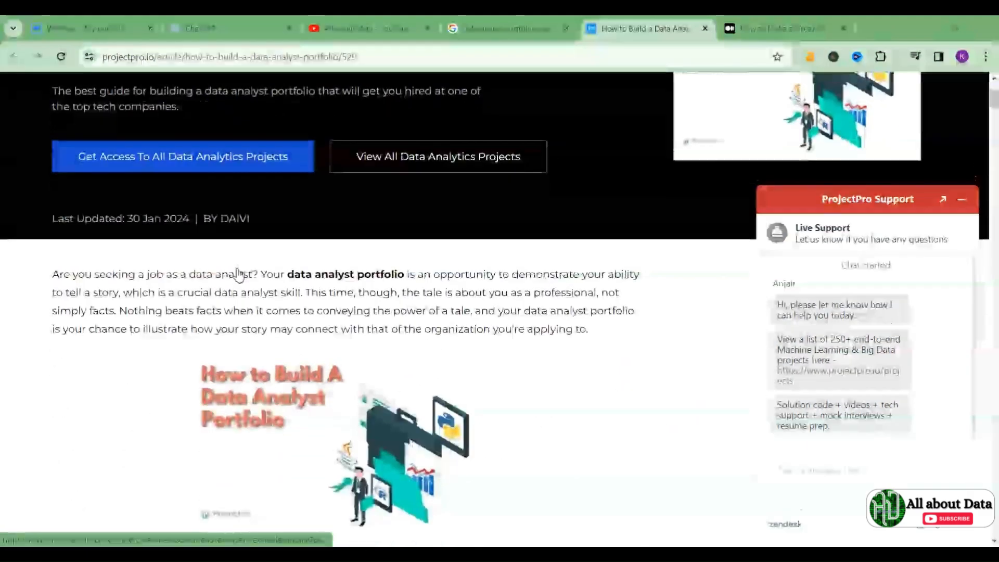
scroll(238, 274, down, 5)
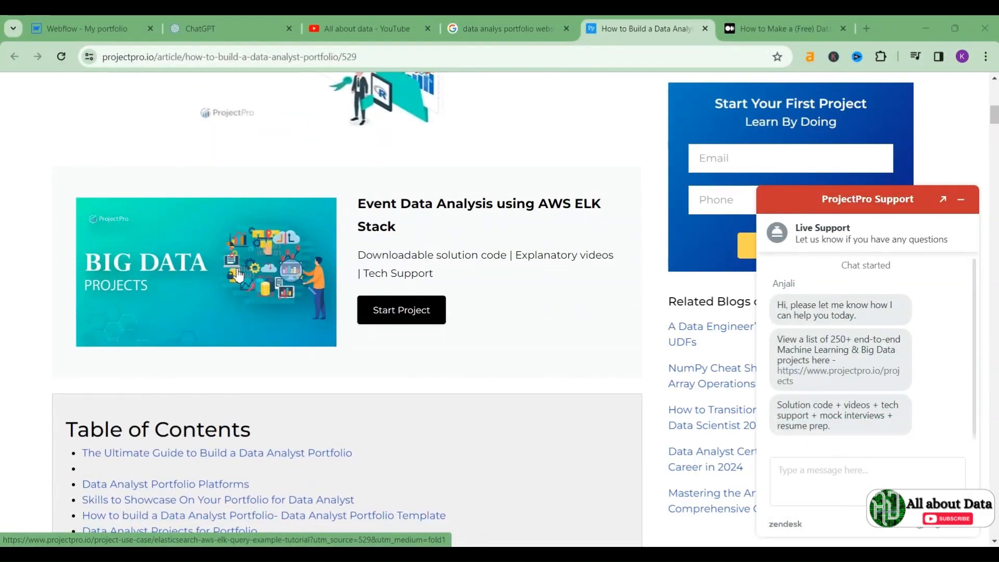
scroll(238, 275, down, 1)
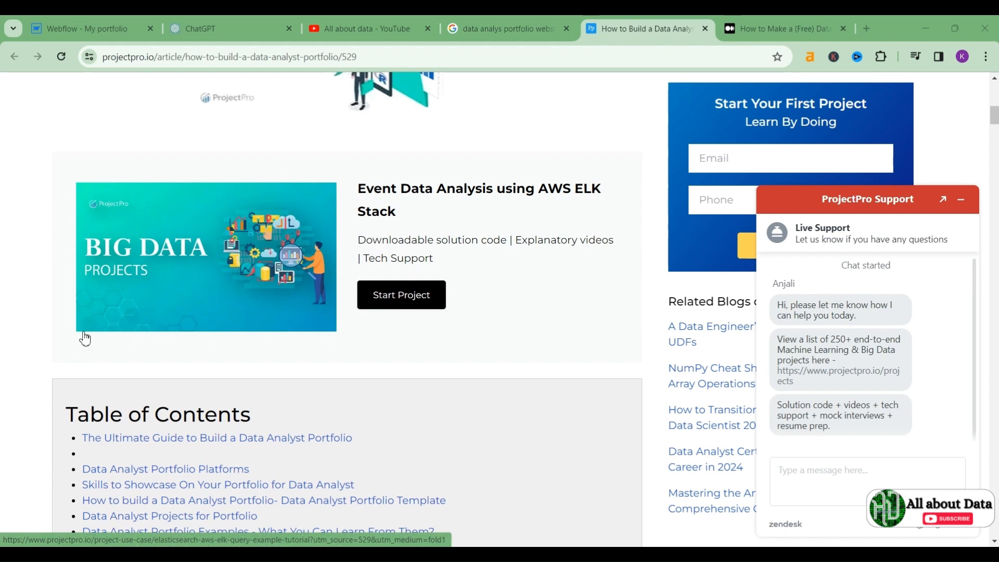
click(365, 28)
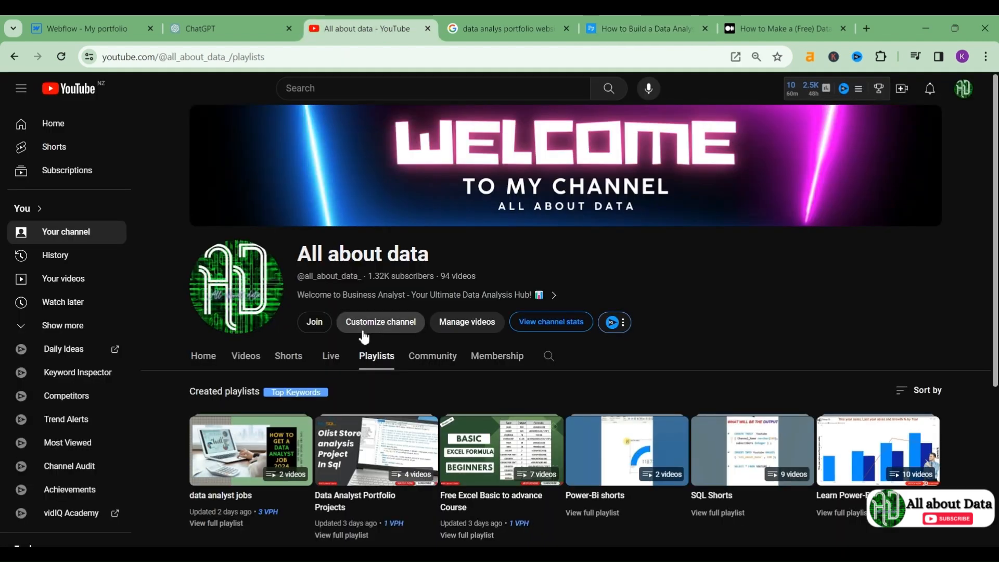
Step: Open the bank loan analysis video's full thumbnail from the Data Analyst Portfolio Projects playlist
scroll(394, 383, down, 2)
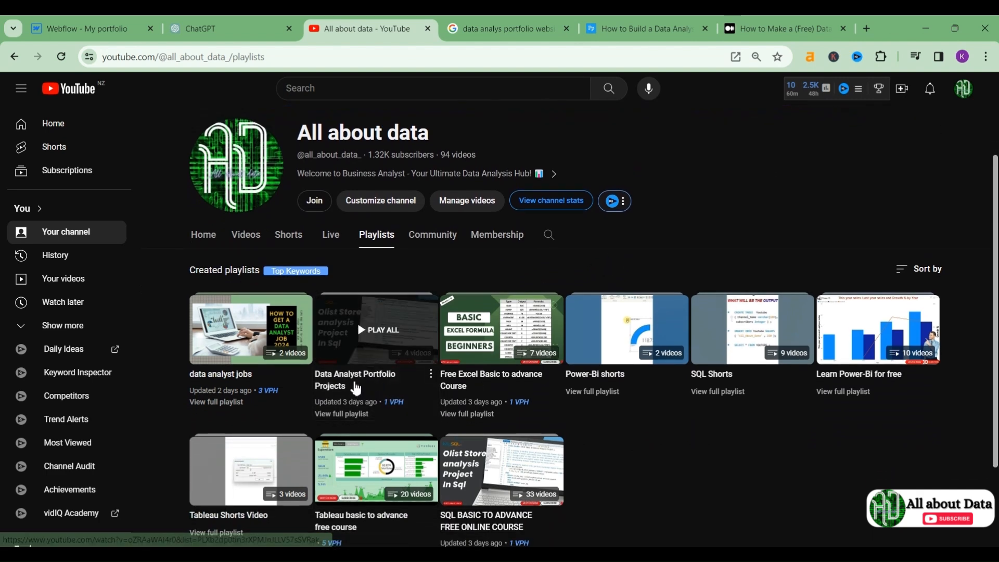
click(356, 387)
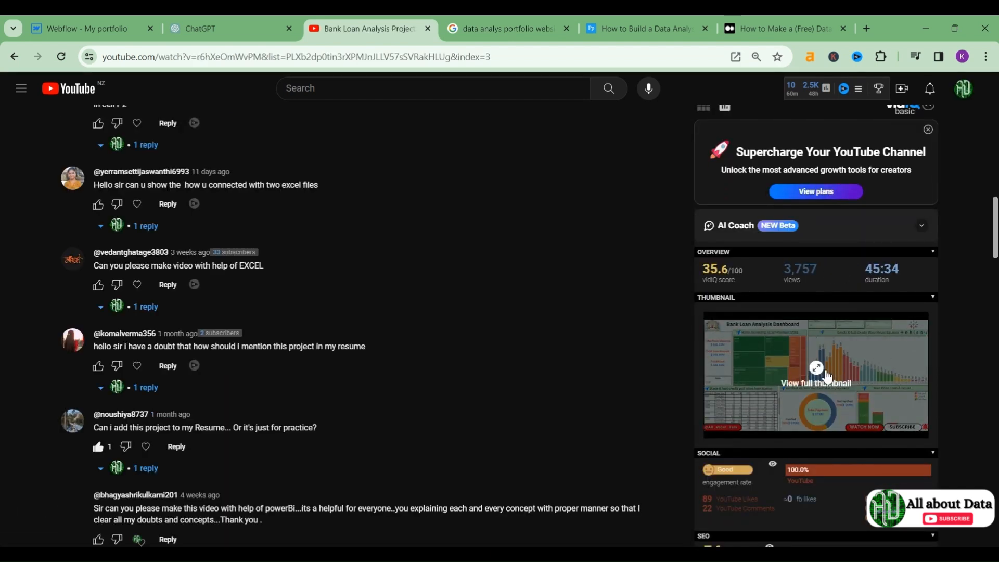
click(807, 365)
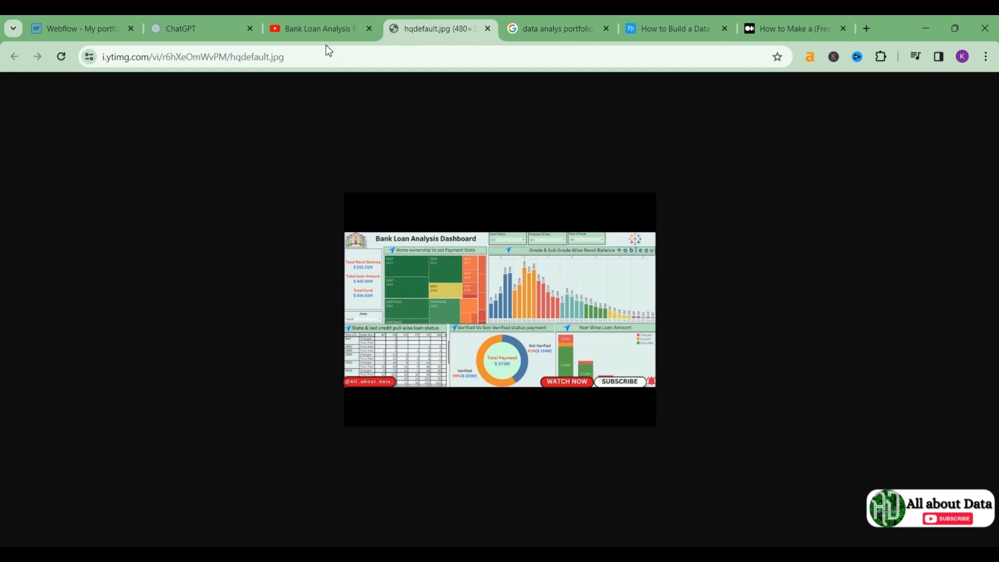
click(126, 21)
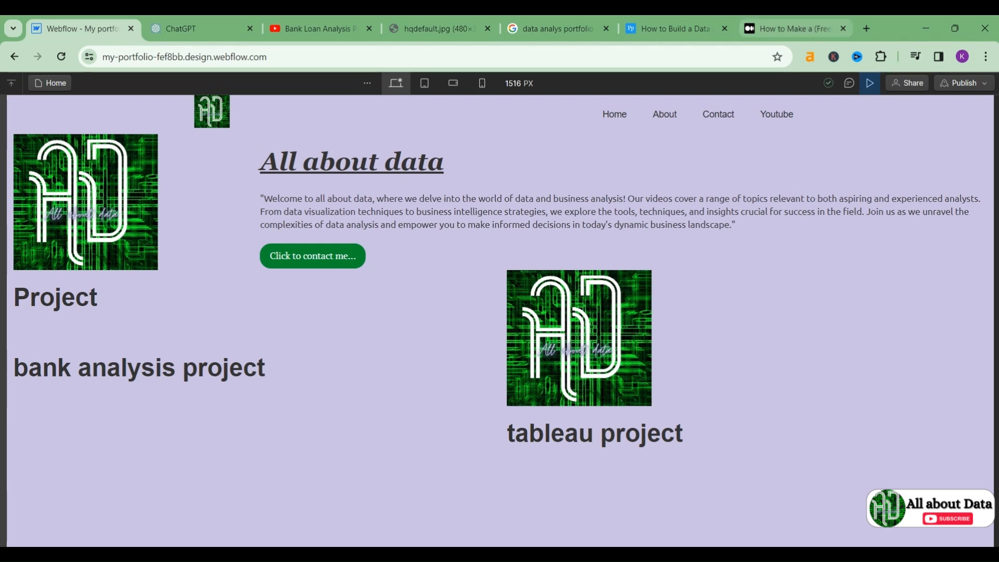
Step: Glance at the Medium and ProjectPro tabs, then follow Webflow's Youtube preview link to the channel
click(786, 28)
click(674, 26)
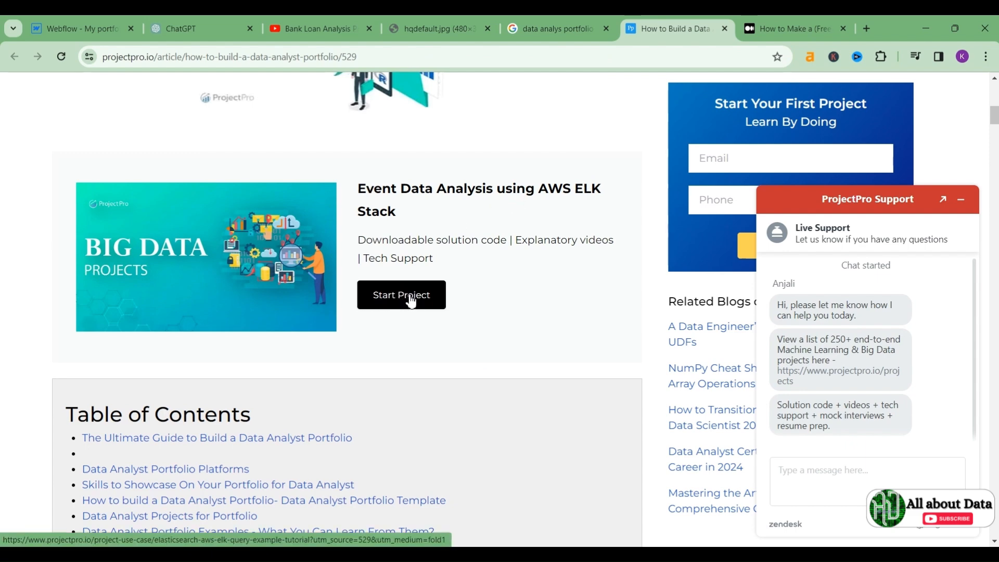
click(52, 21)
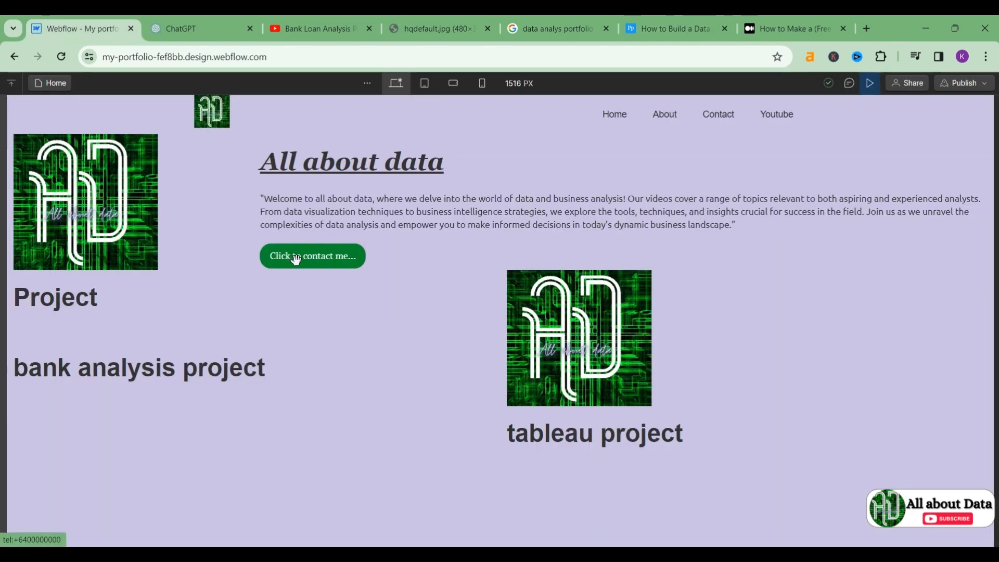
click(776, 114)
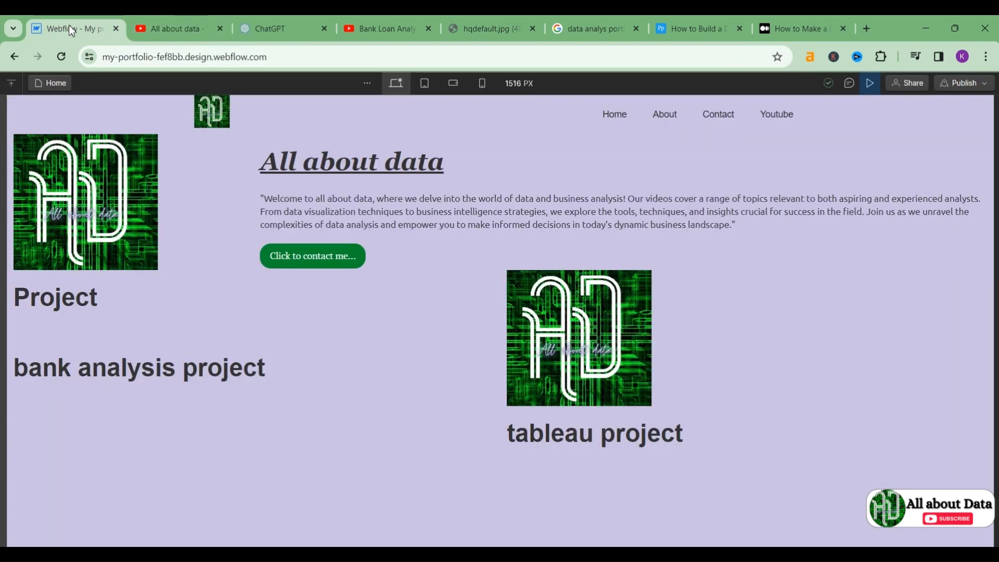
Step: Switch from the All about data YouTube tab back to the 'Webflow - My portfolio' designer
click(71, 30)
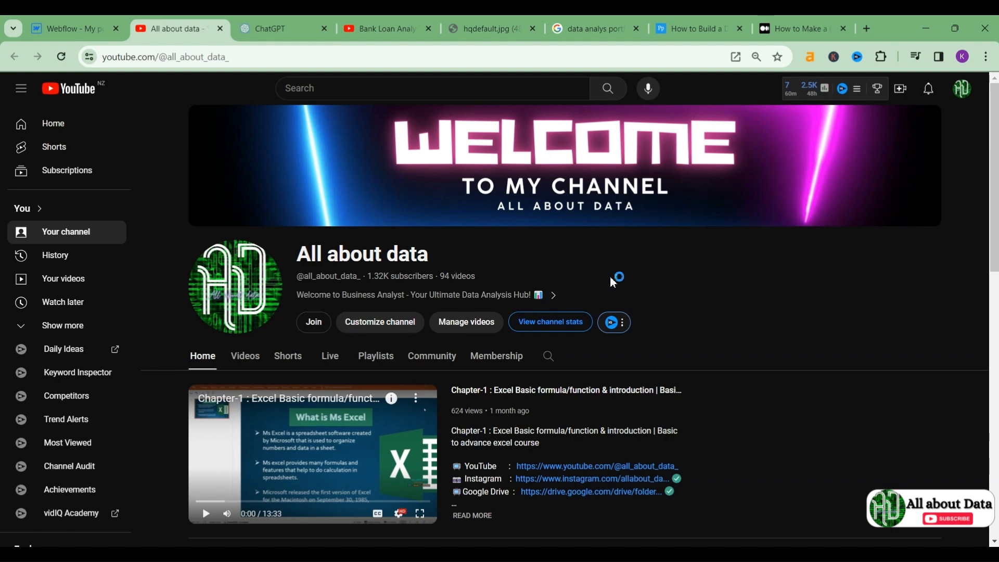
click(73, 28)
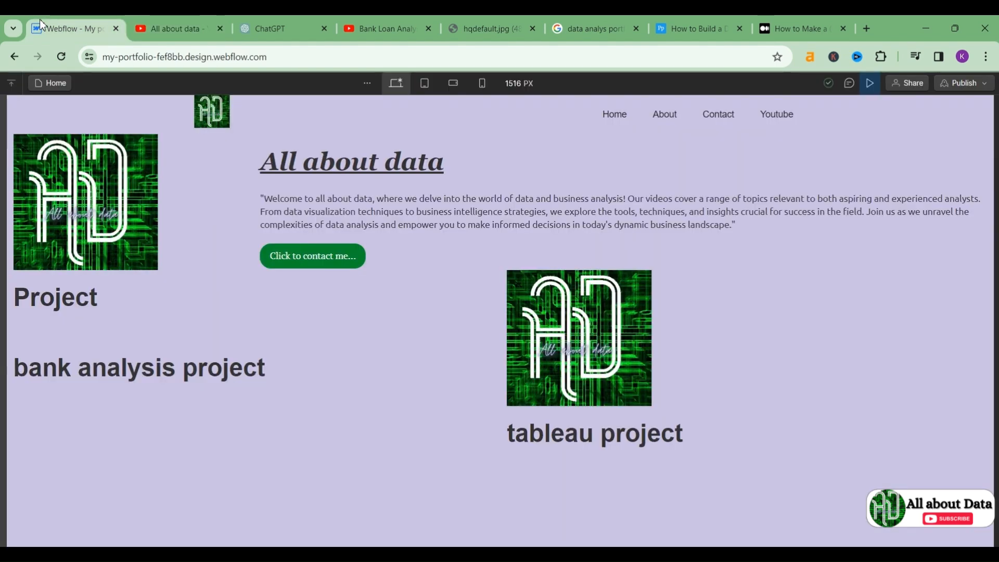